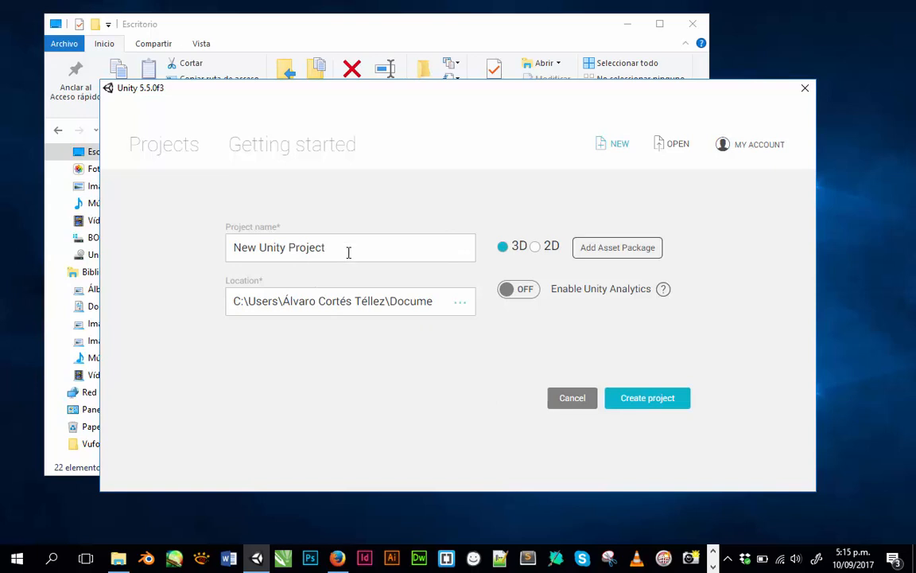
Create a folder named Tutorial_Vuforia_32X inside SENA_TRANSITO and choose it as the new project's location.
click(348, 252)
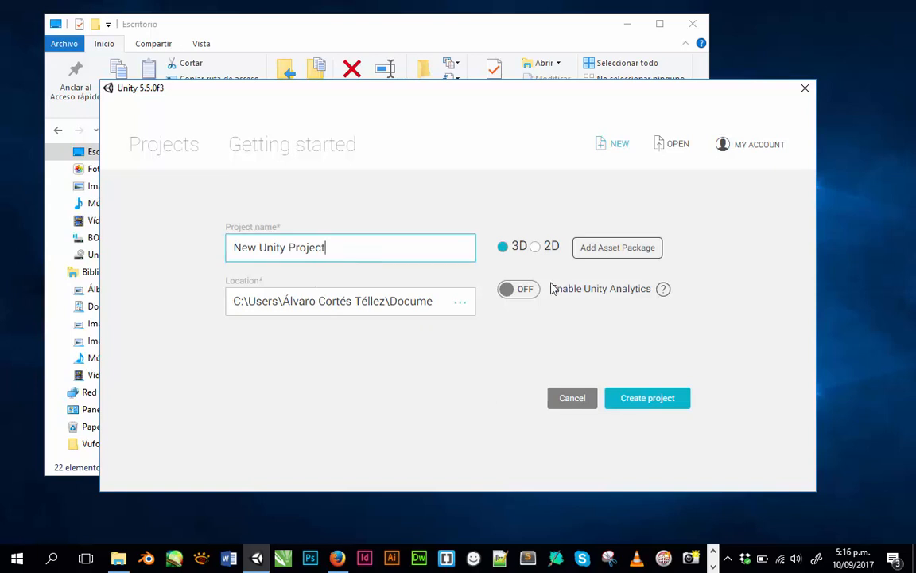
click(461, 304)
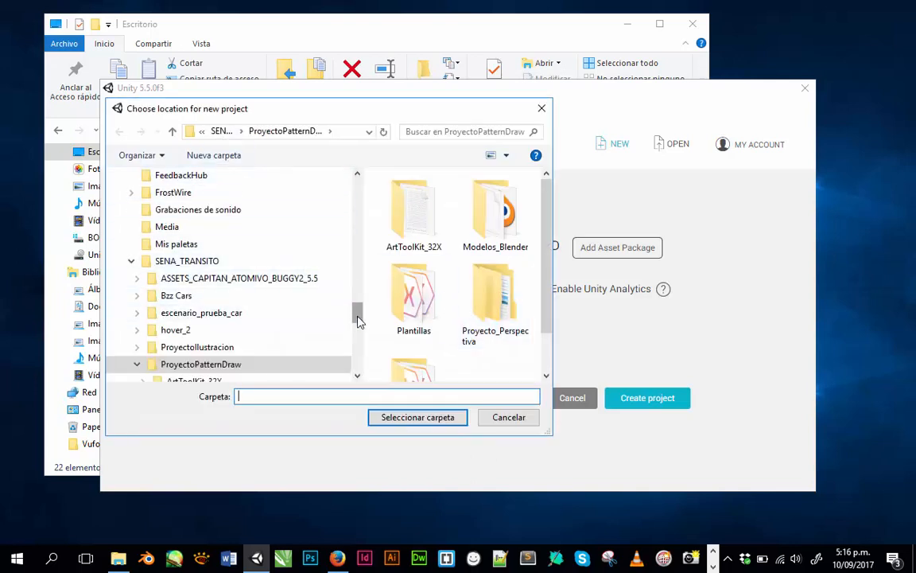
click(191, 263)
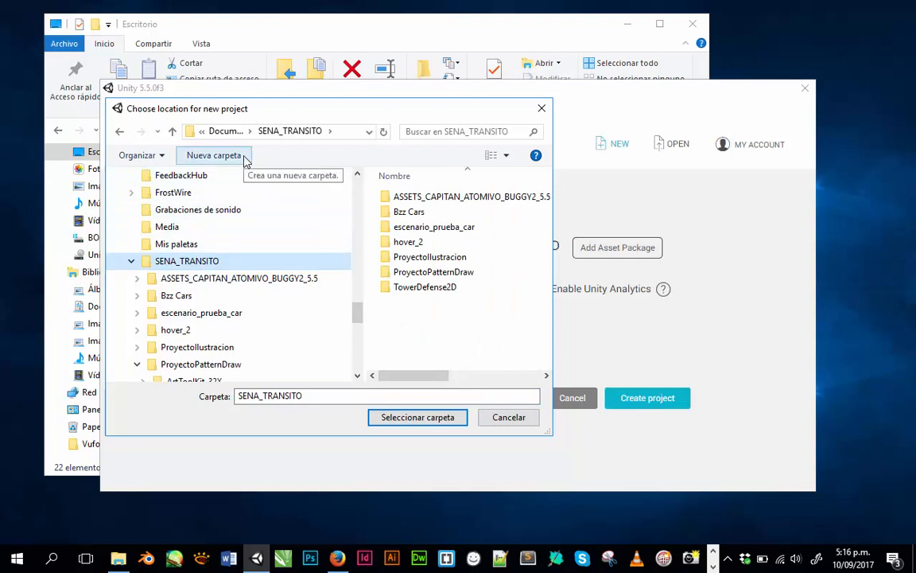
click(215, 155)
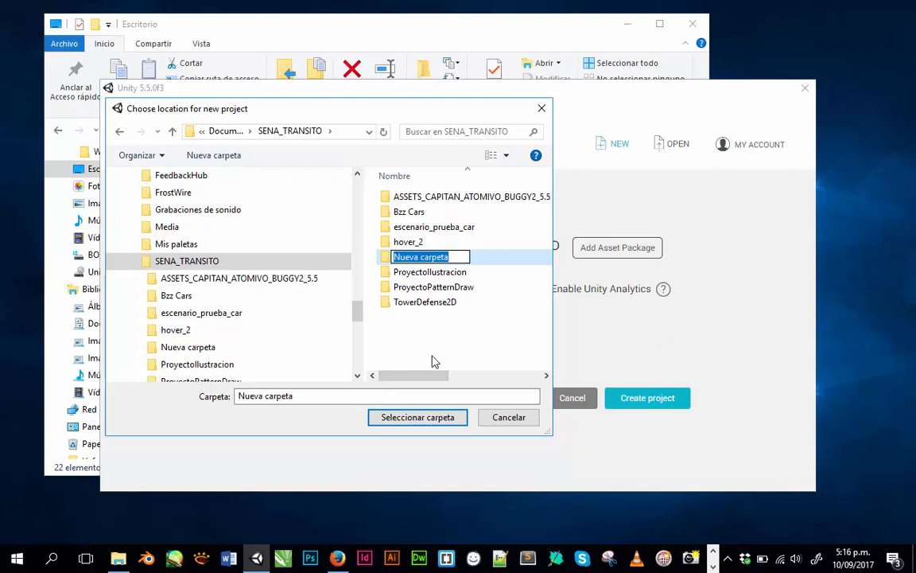
text(Tutori)
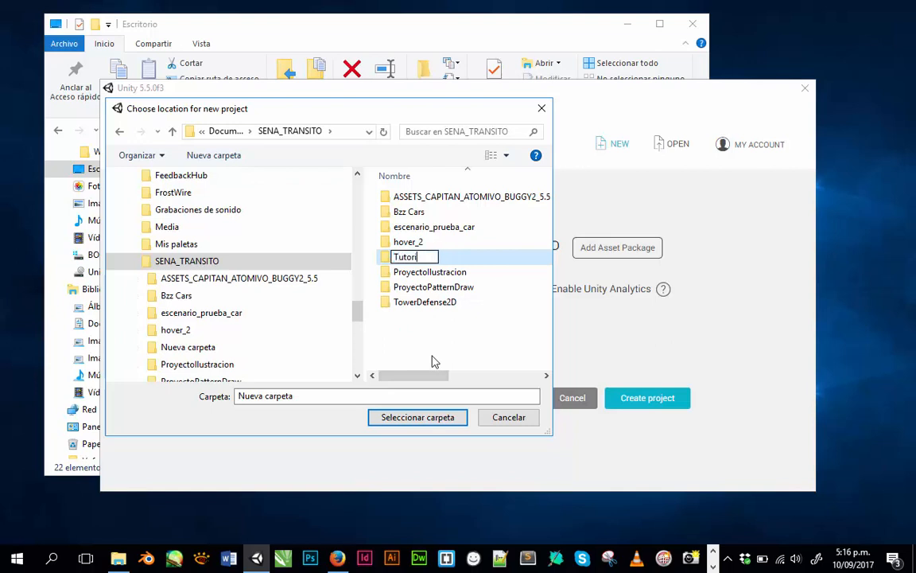
text(al_Vufor)
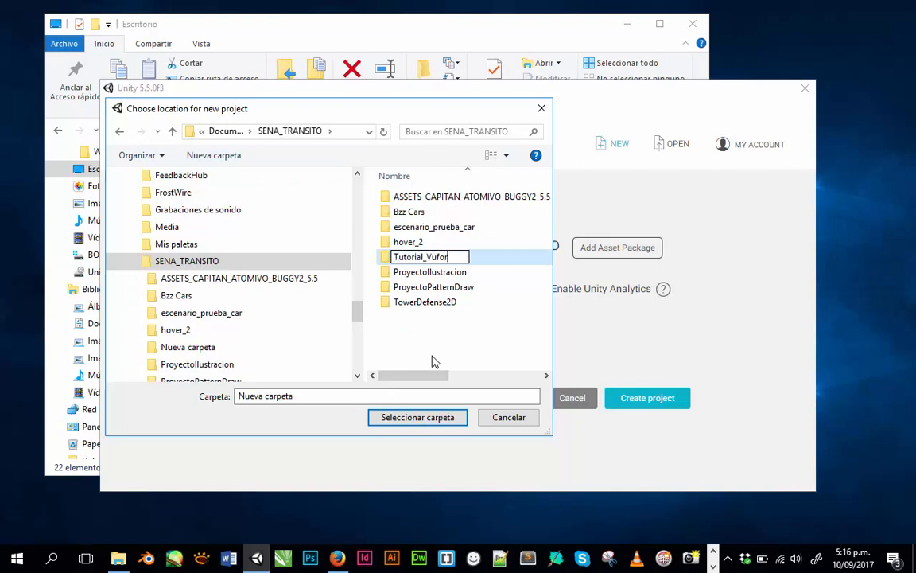
text(ia_32X)
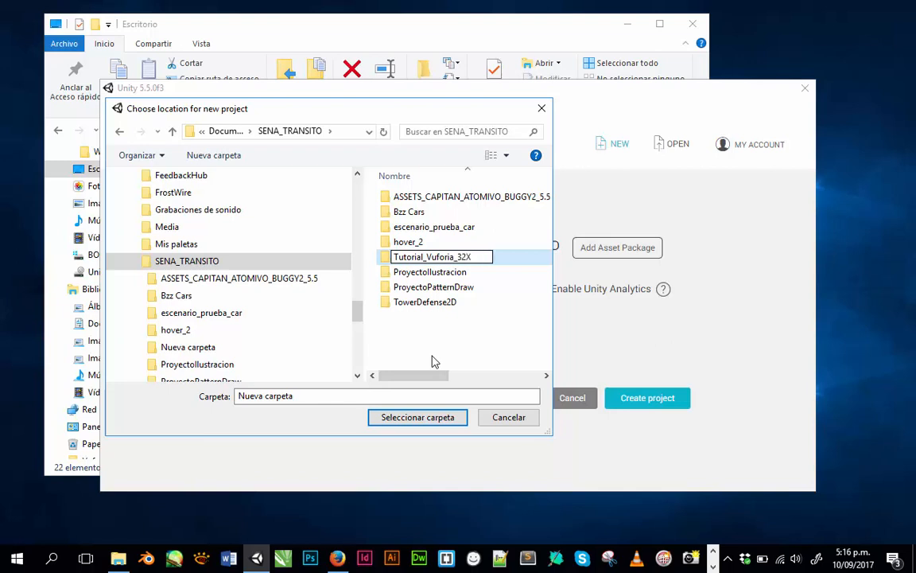
key(Return)
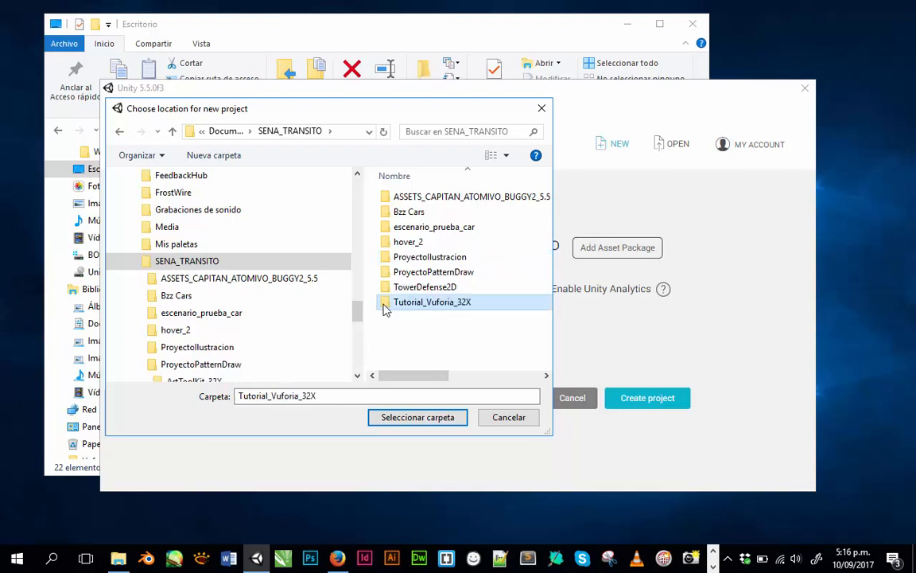
click(397, 418)
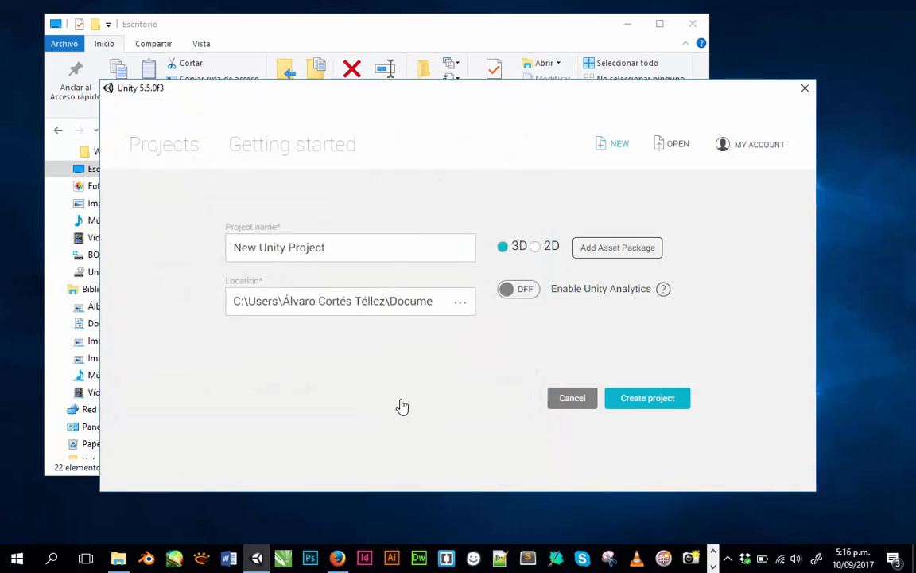
Name the new 3D project 1.Tutorial_Setup and create it.
click(356, 253)
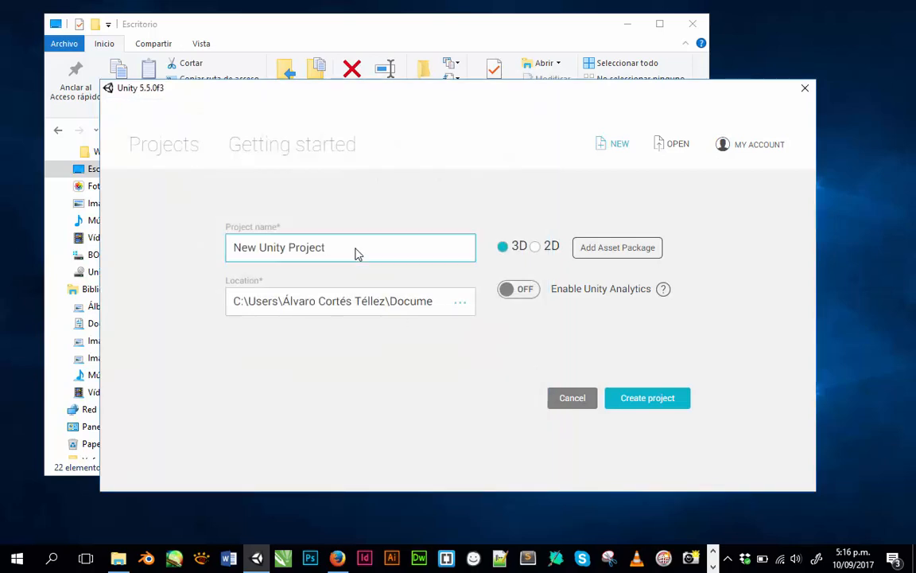
drag(356, 248, 226, 239)
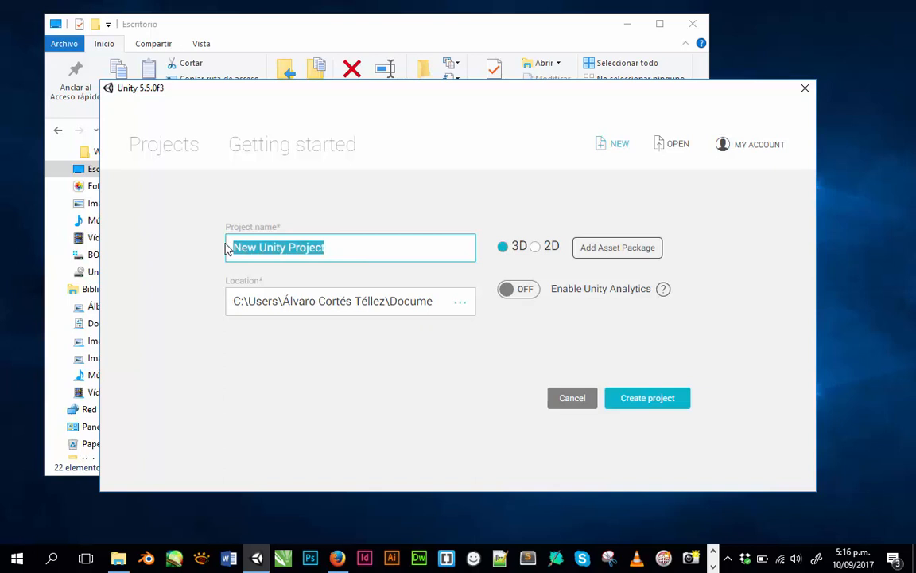
text(Tutori)
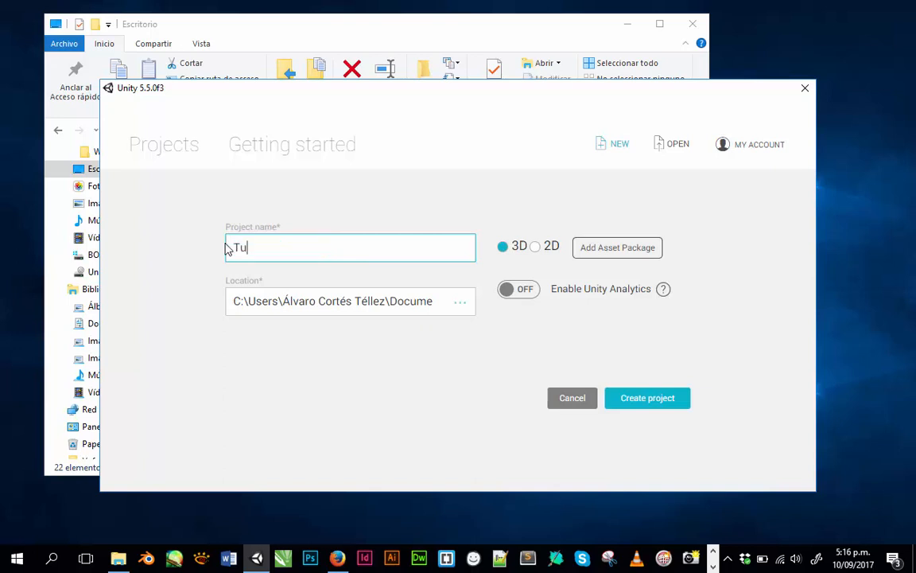
text(al)
key(Left)
key(Left)
key(Left)
key(Left)
key(Left)
key(Left)
key(Left)
key(Left)
text(1.:)
key(BackSpace)
text(_Setup)
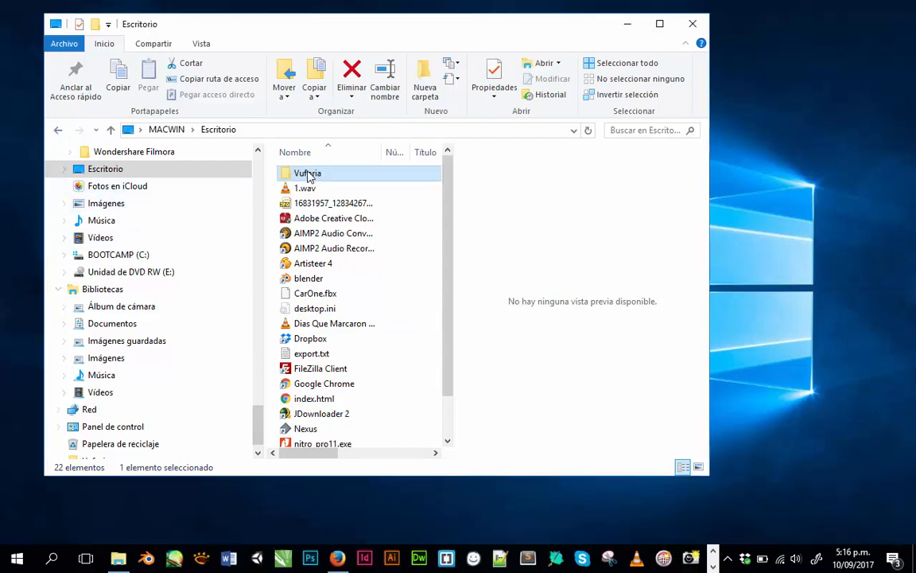
Open the Vuforia folder on the desktop in File Explorer, reposition its window and minimize it.
double_click(309, 174)
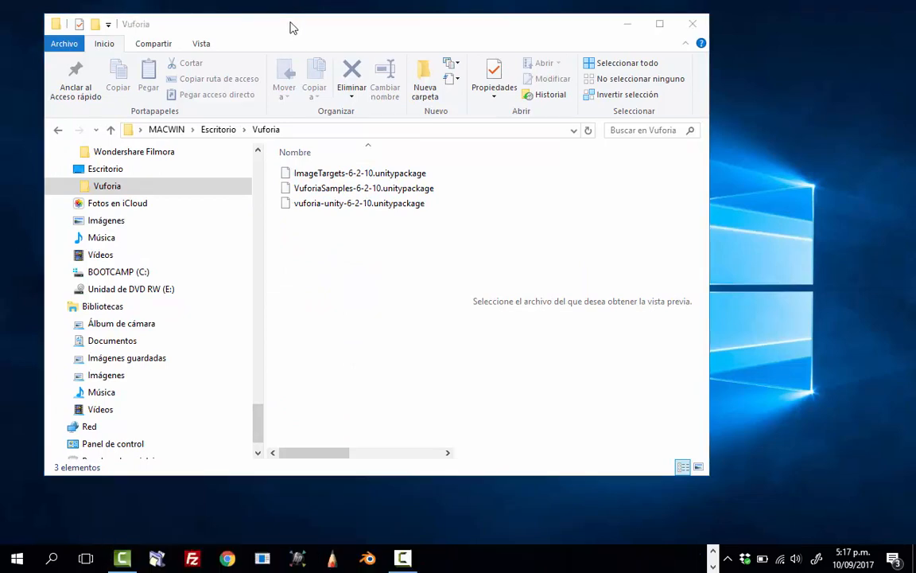
drag(307, 29, 276, 20)
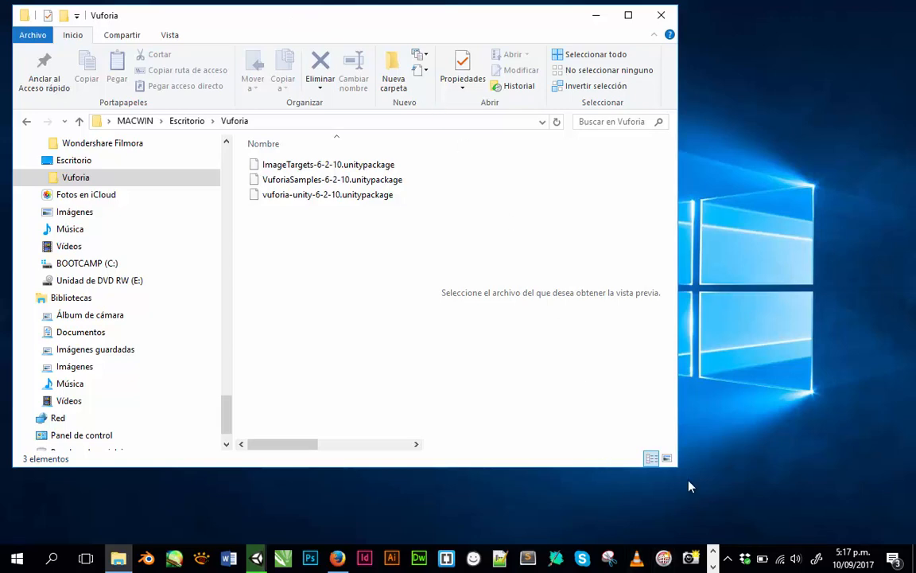
click(598, 16)
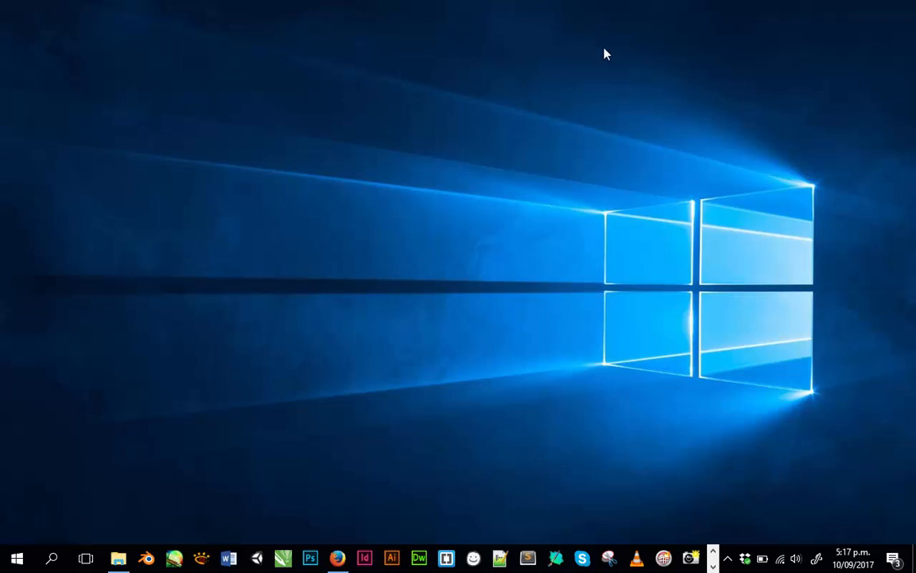
click(713, 565)
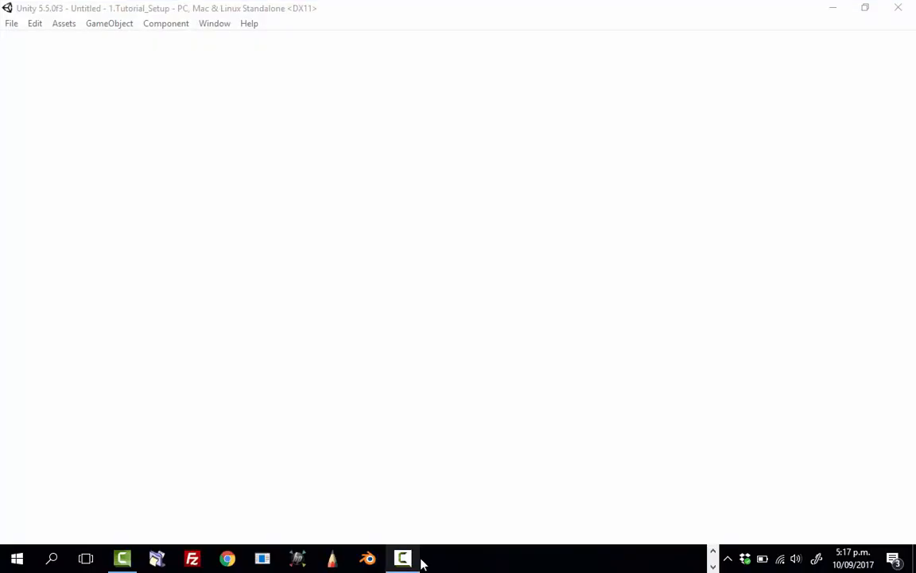
mouse_move(419, 562)
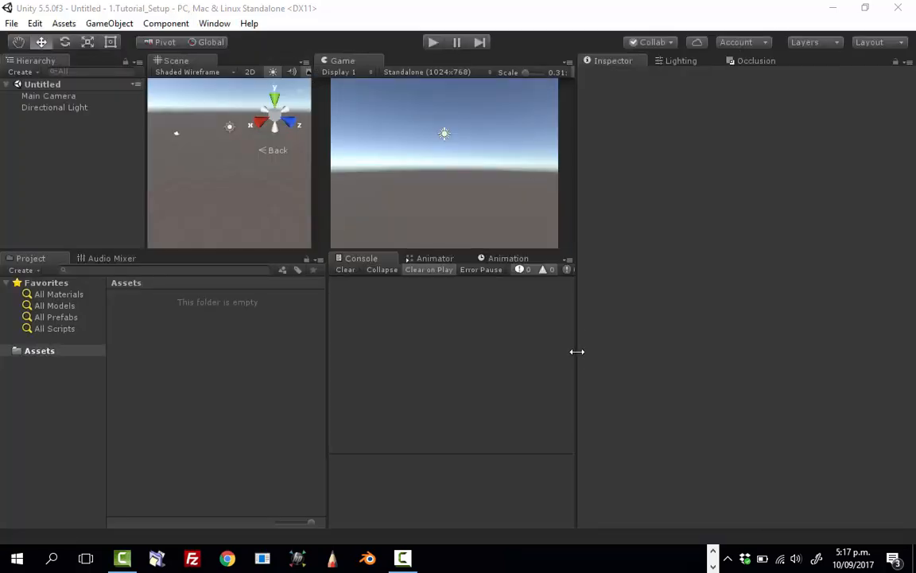
Resize the editor layout with a narrower Inspector and Hierarchy and larger Scene and Game views.
drag(576, 351, 706, 368)
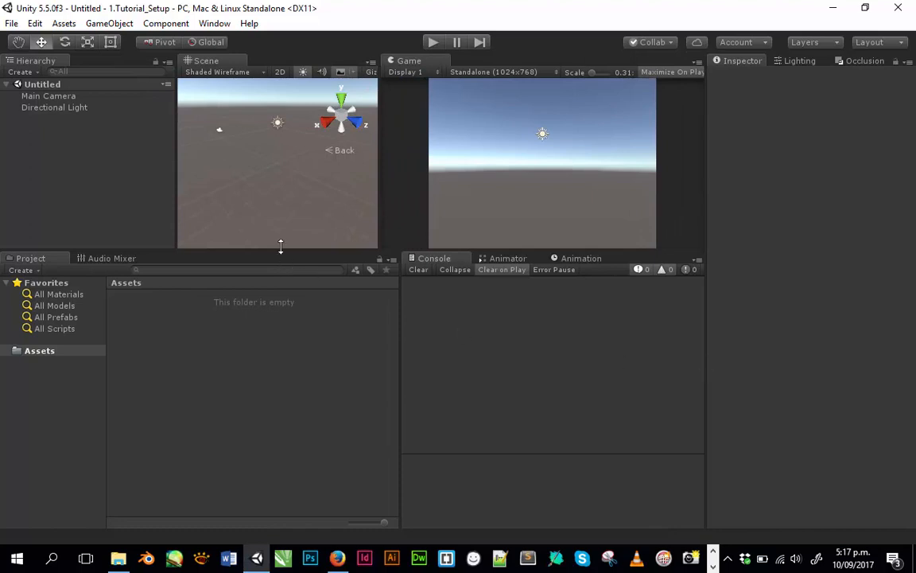
drag(280, 247, 280, 344)
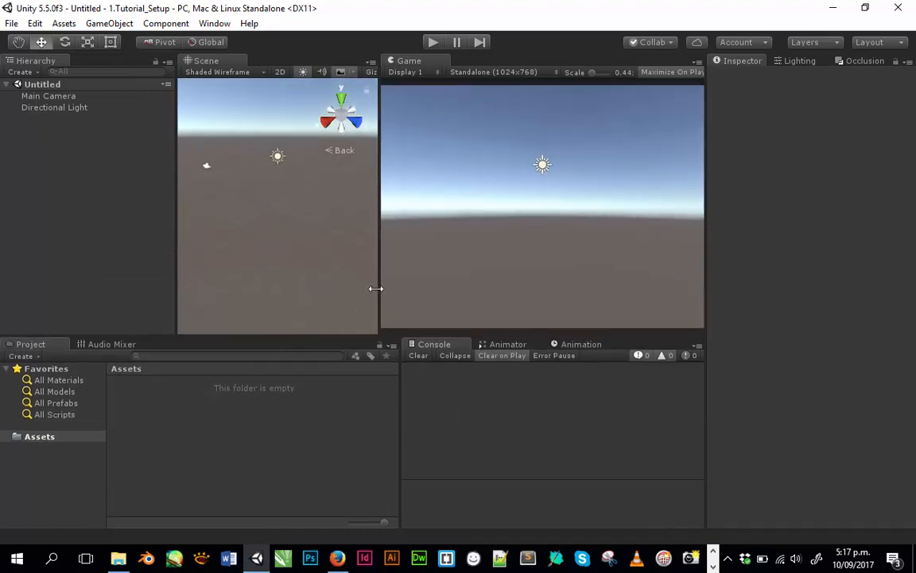
drag(378, 290, 397, 295)
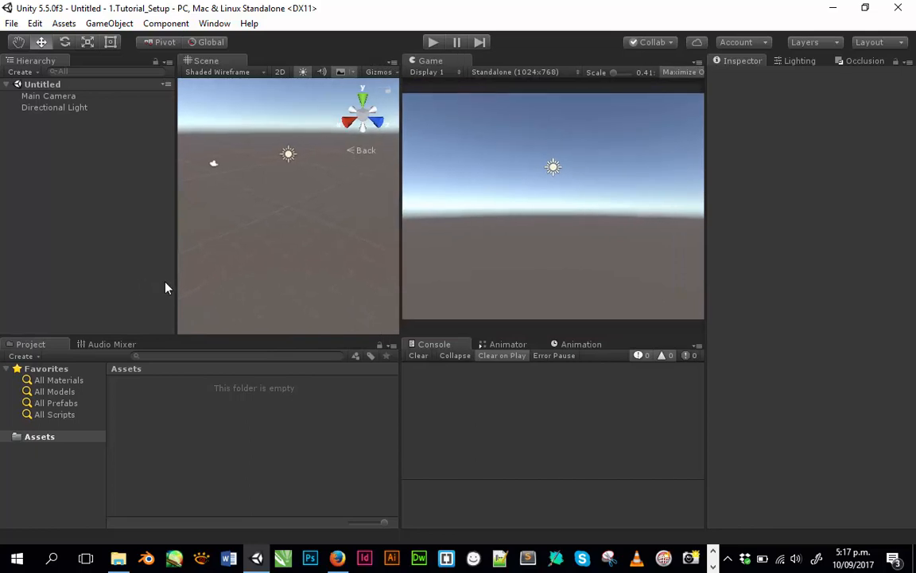
drag(175, 282, 148, 277)
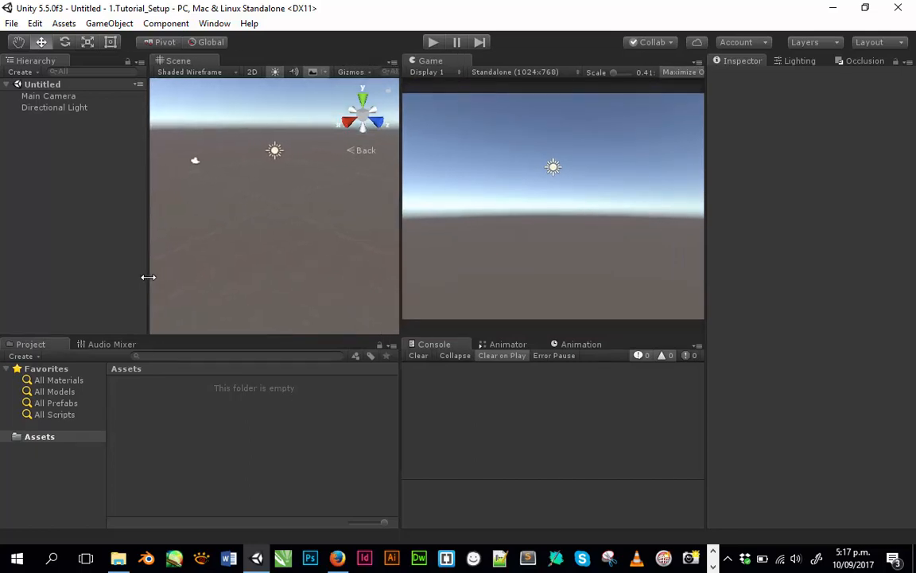
Bring up the Vuforia folder beside the editor and add vuforia-unity-6-2-10.unitypackage to the project's Assets.
click(118, 559)
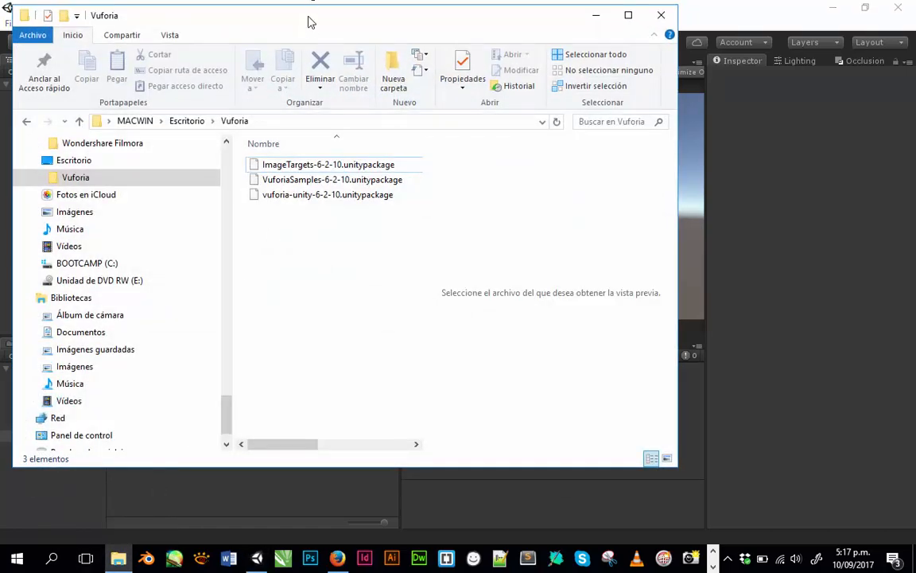
drag(309, 18, 502, 66)
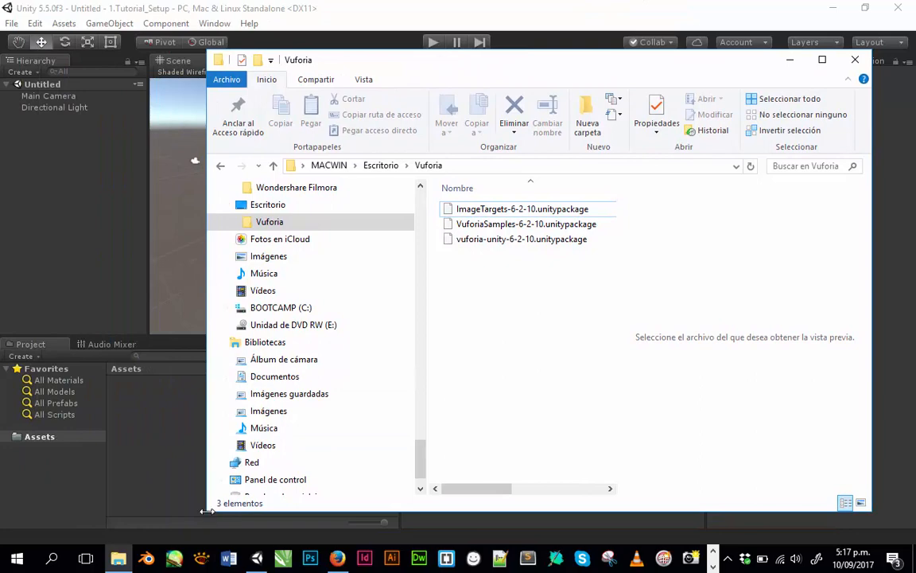
drag(209, 517, 466, 517)
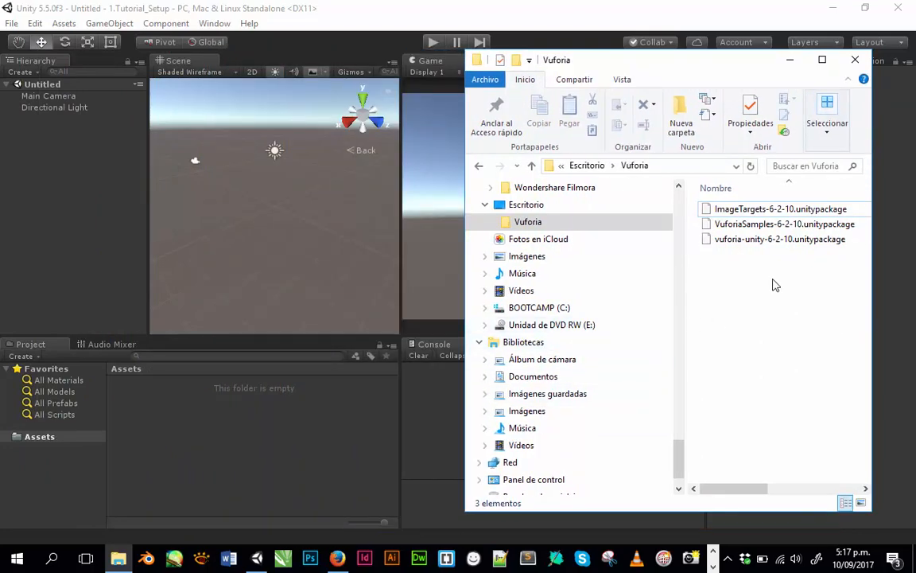
drag(755, 241, 213, 439)
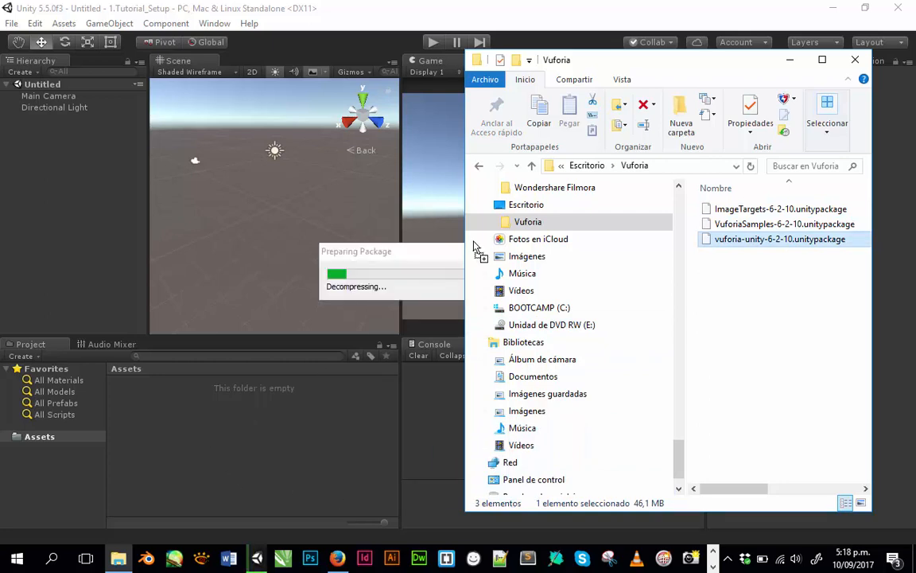
Review the contents of the vuforia-unity-6-2-10 package and import all its items into the project.
click(488, 16)
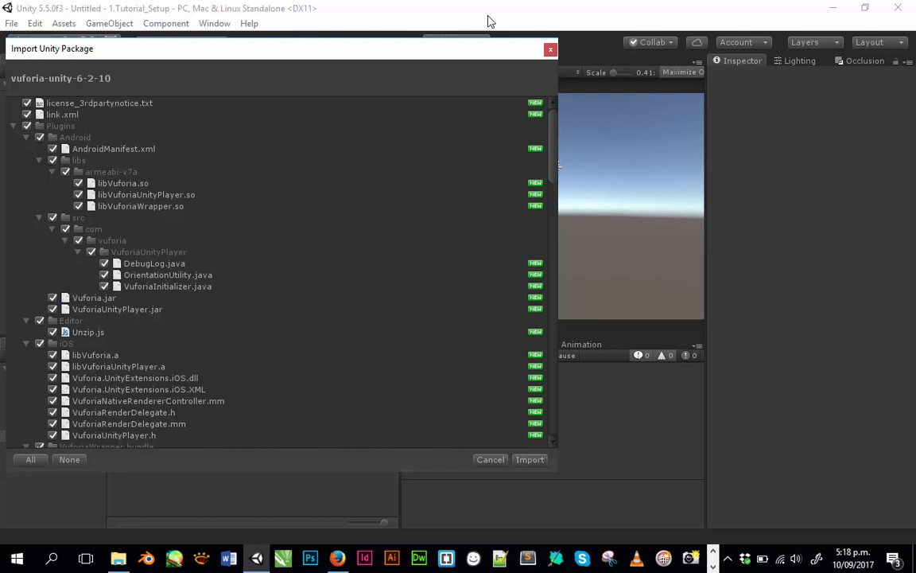
scroll(219, 266, down, 6)
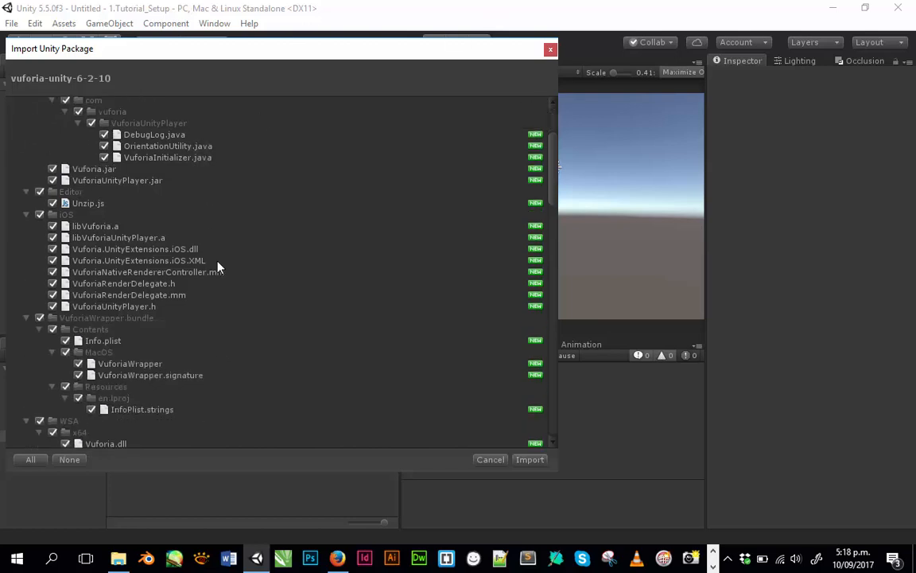
scroll(219, 266, down, 4)
scroll(218, 267, down, 10)
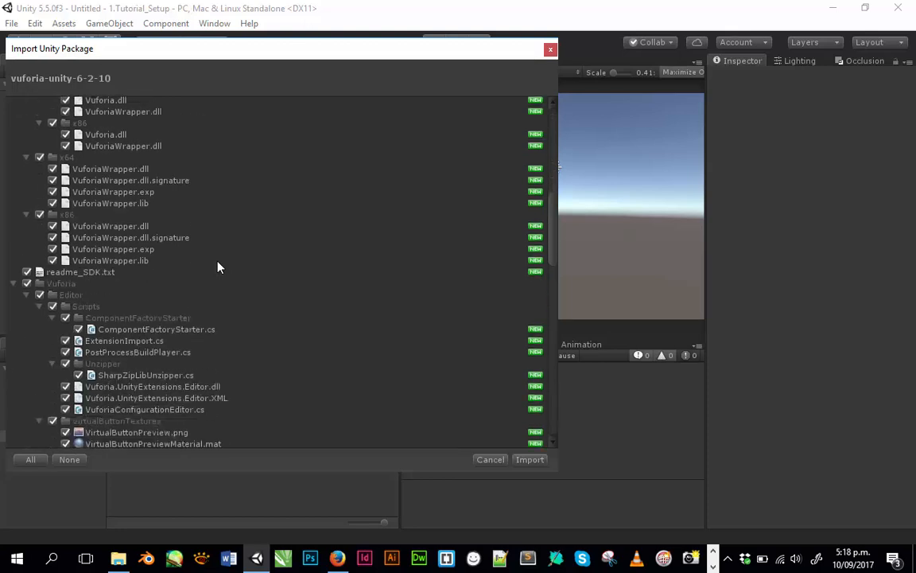
scroll(219, 267, down, 4)
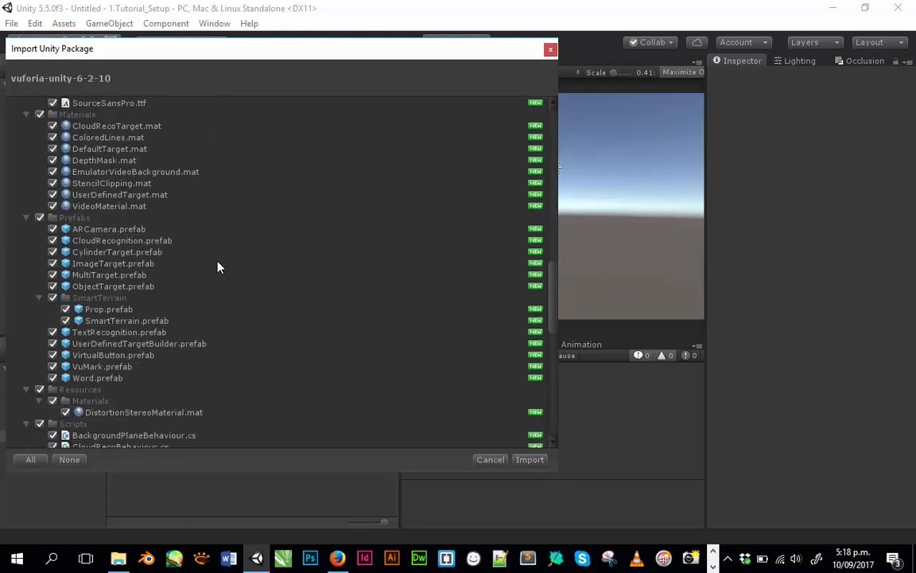
scroll(286, 278, down, 3)
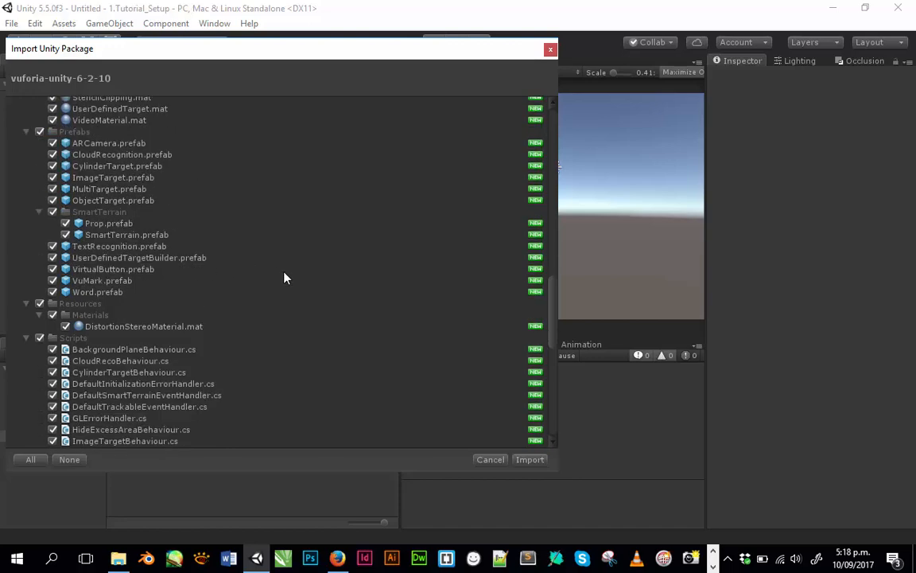
scroll(287, 278, down, 8)
scroll(286, 278, down, 8)
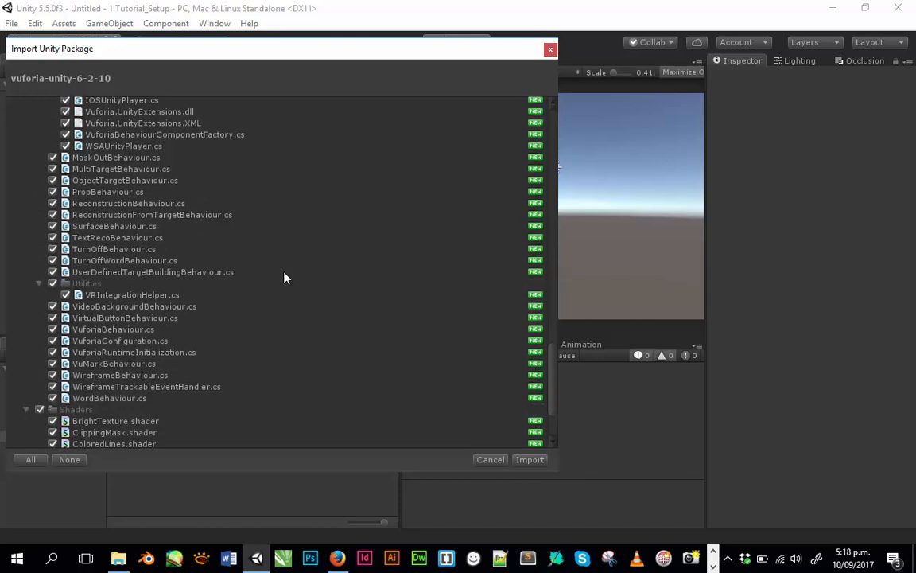
click(522, 466)
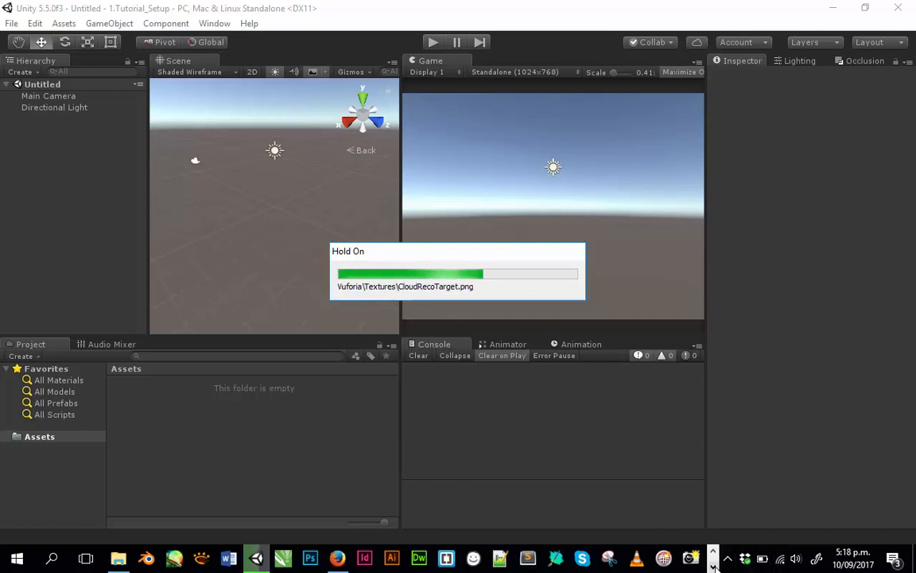
Accept the automatic API update for the imported scripts, confirming that a backup was made.
click(714, 566)
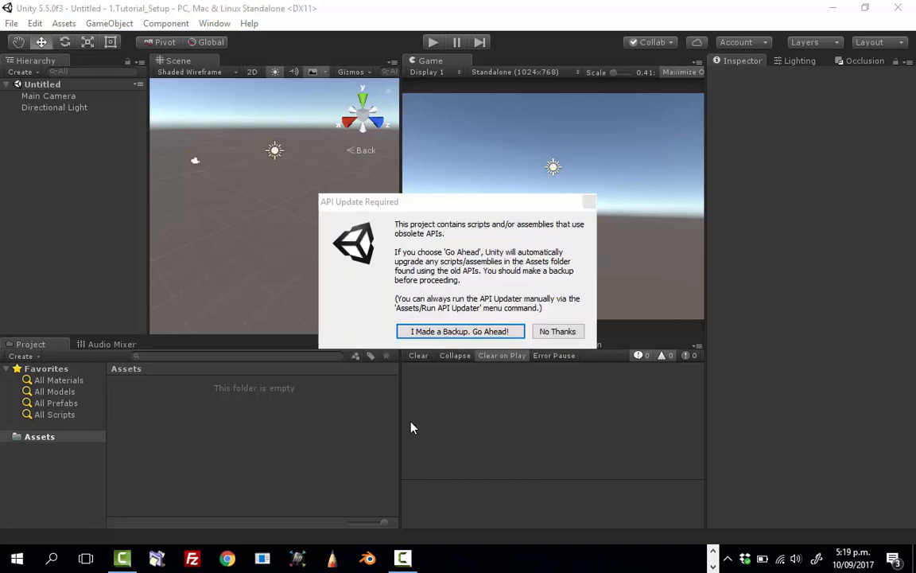
click(416, 334)
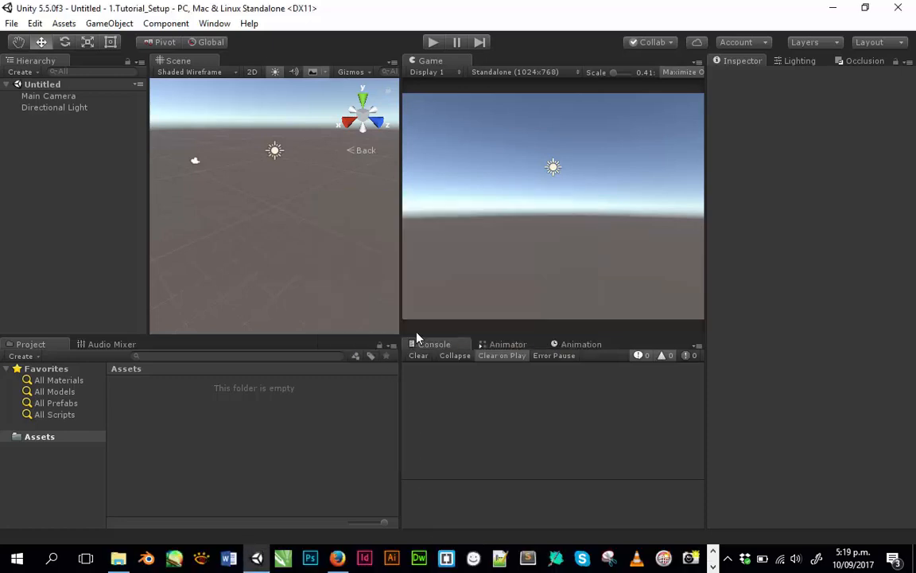
click(713, 566)
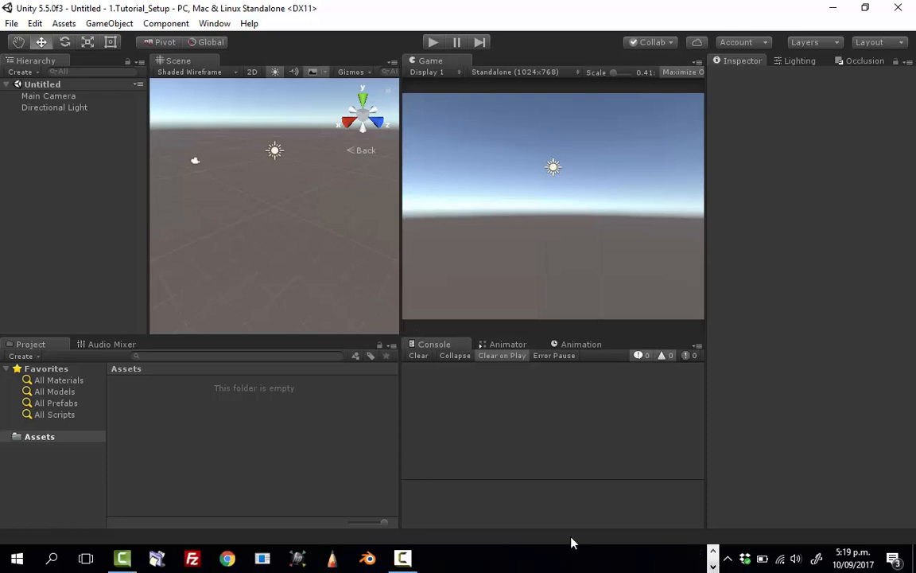
mouse_move(411, 566)
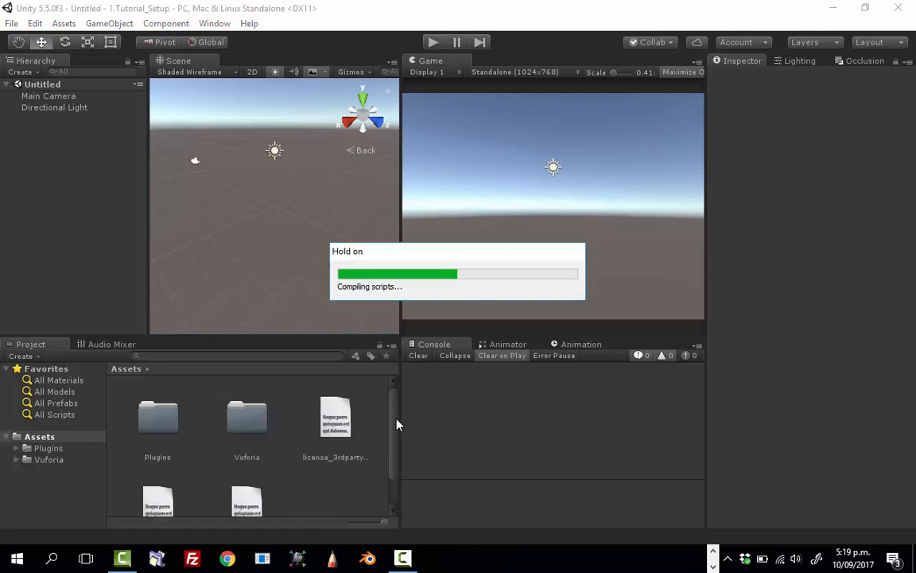
mouse_move(403, 563)
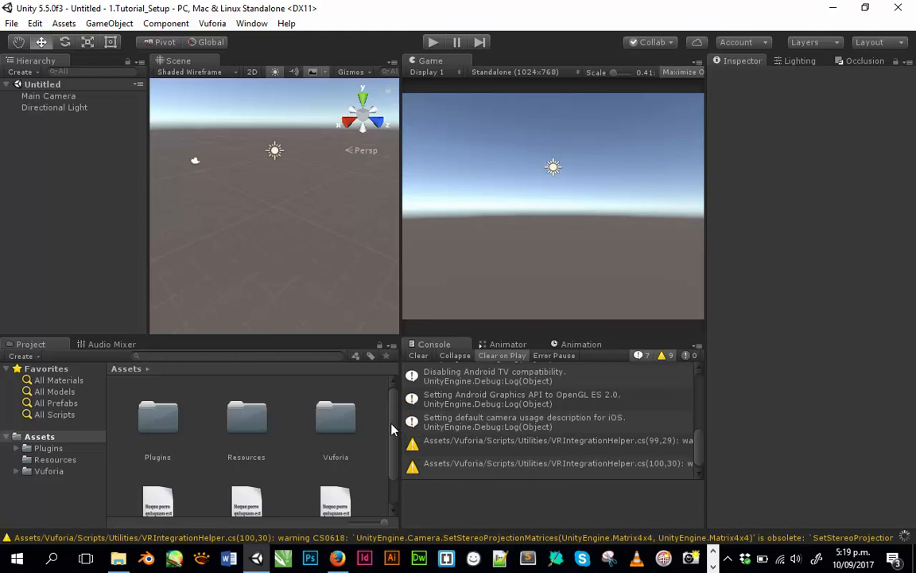
Look through the imported assets, checking the contents of the Vuforia, Resources and Plugins folders.
scroll(392, 481, down, 2)
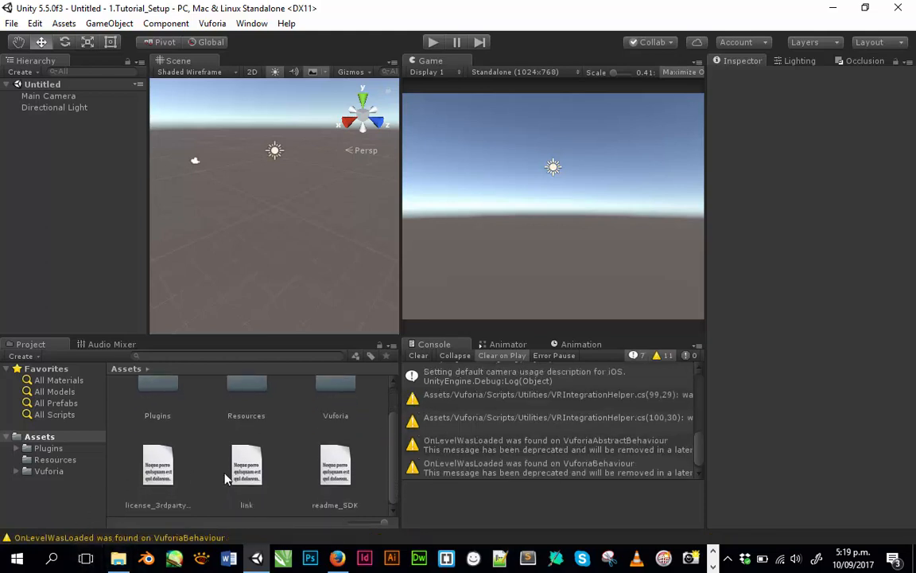
scroll(300, 479, up, 1)
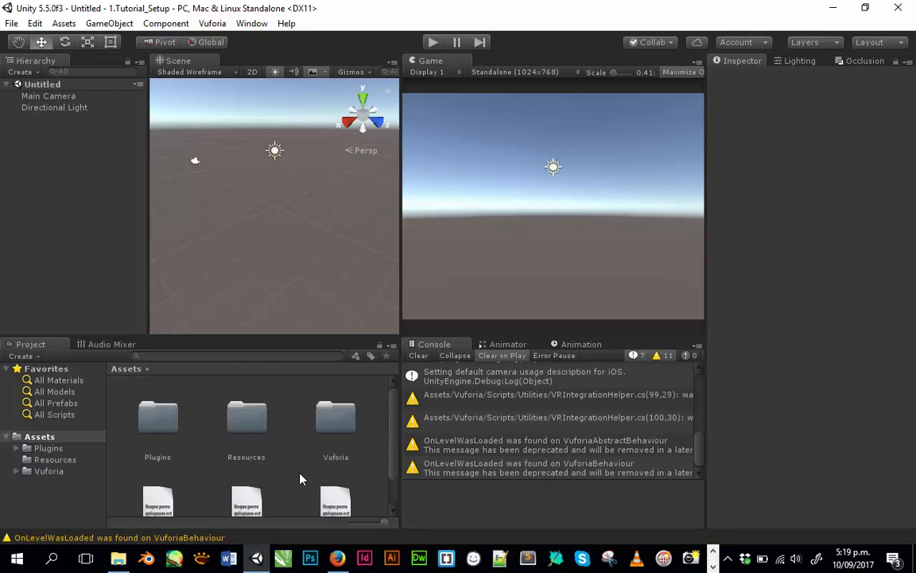
click(16, 471)
click(44, 471)
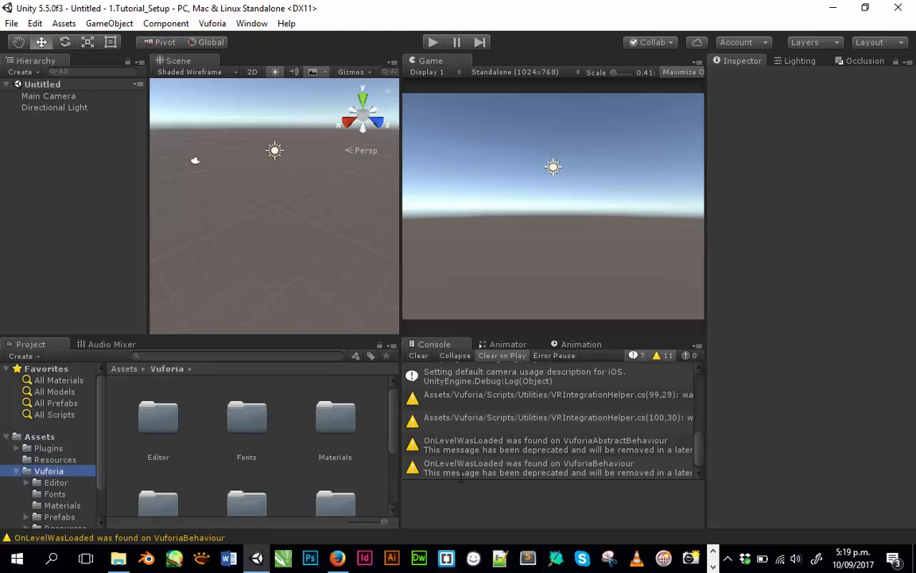
scroll(389, 467, down, 3)
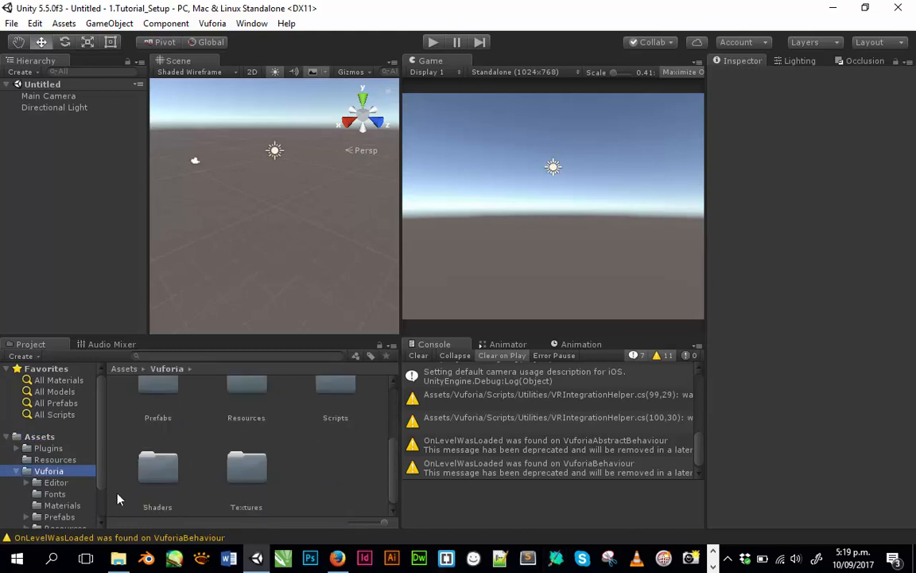
click(48, 460)
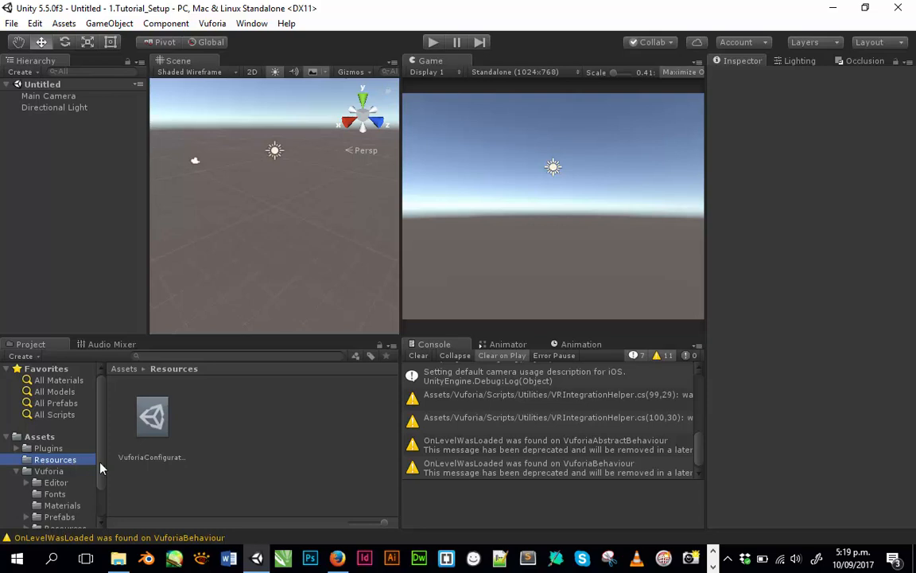
click(46, 448)
scroll(205, 455, down, 4)
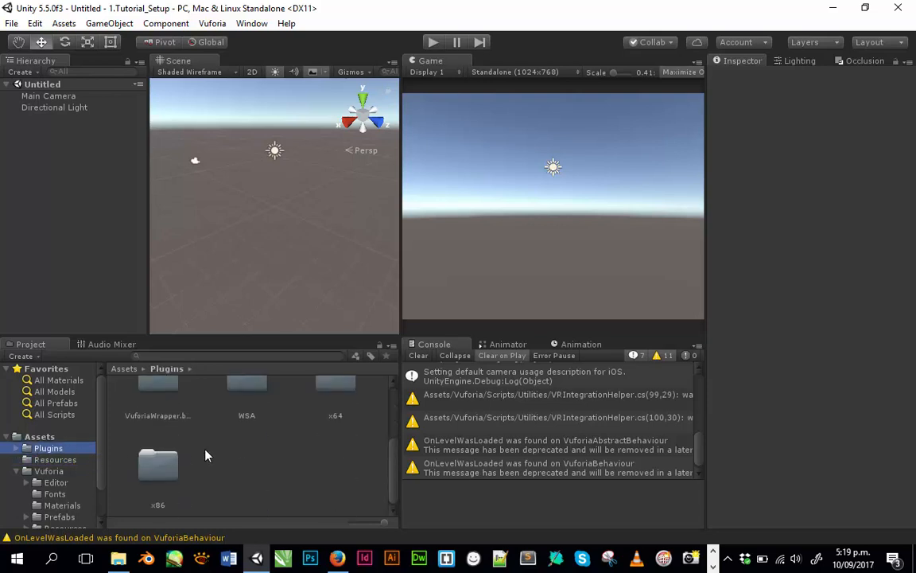
click(42, 435)
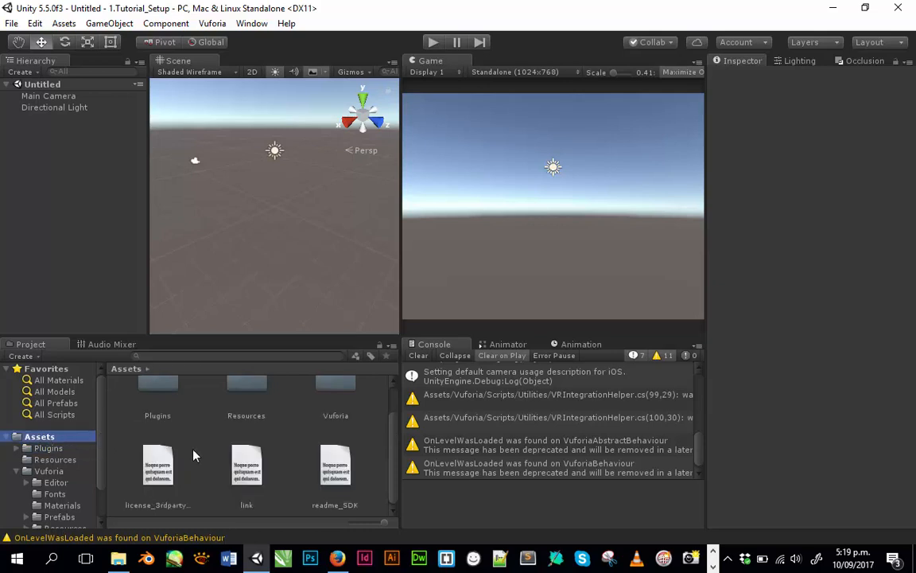
scroll(203, 456, up, 2)
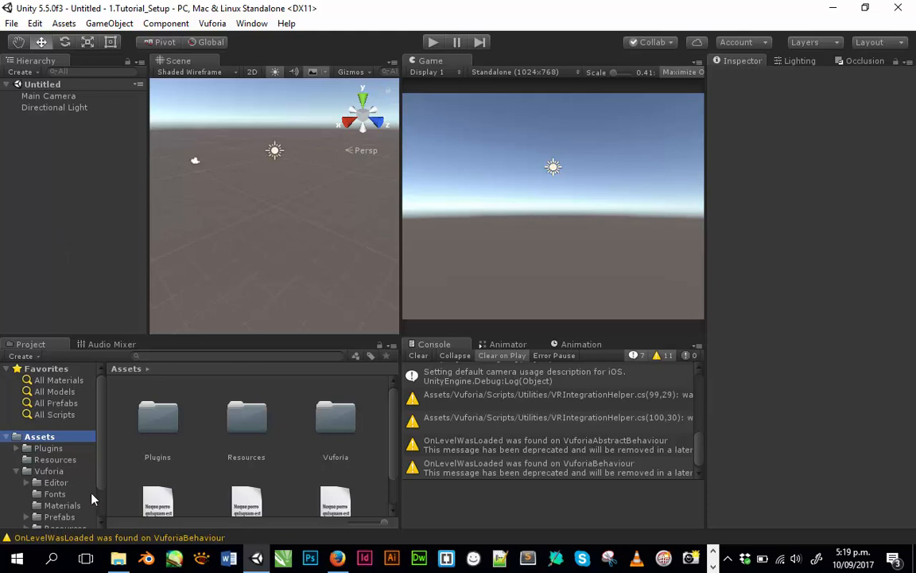
Bring up the Vuforia folder in File Explorer and add ImageTargets-6-2-10.unitypackage to the project's Assets.
click(115, 555)
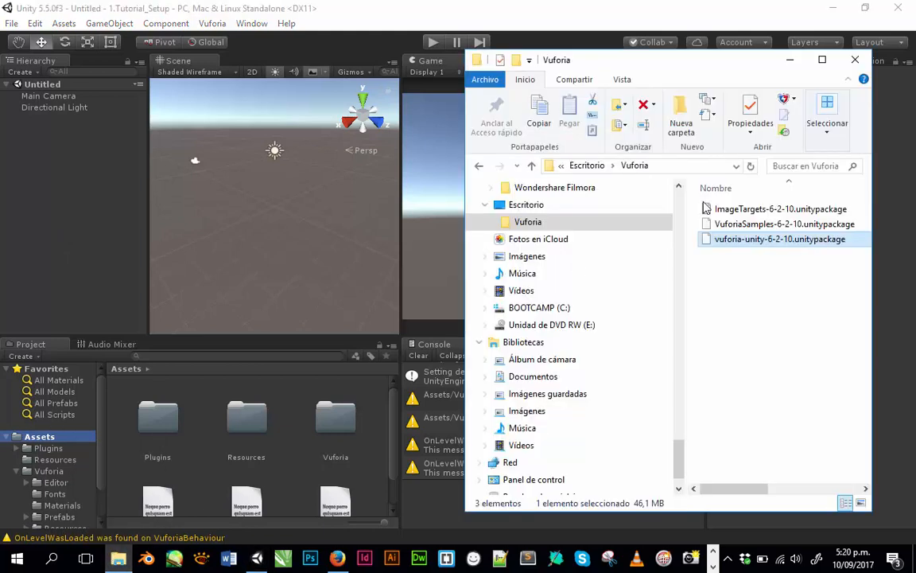
click(765, 272)
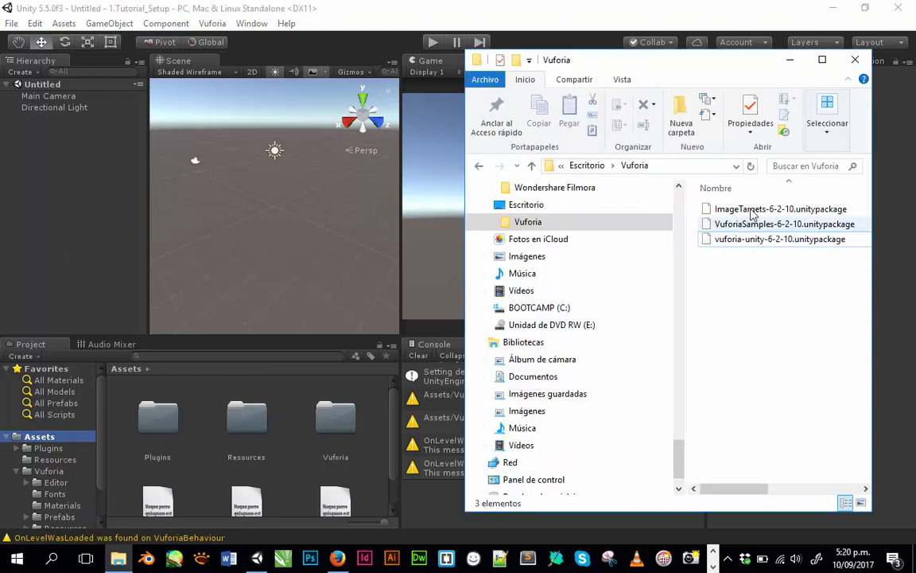
drag(747, 211, 113, 424)
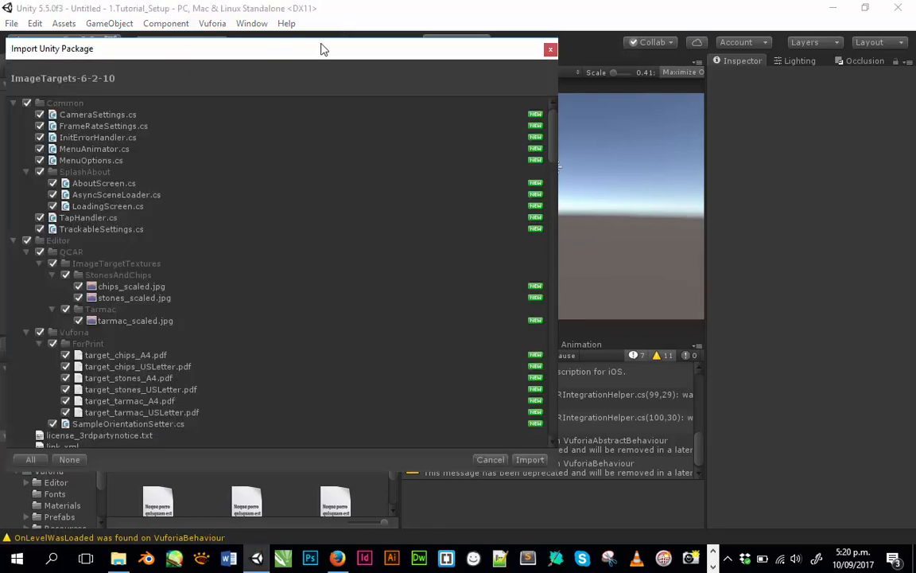
Review the contents of the ImageTargets-6-2-10 package and import it with its default item selection.
scroll(362, 310, down, 10)
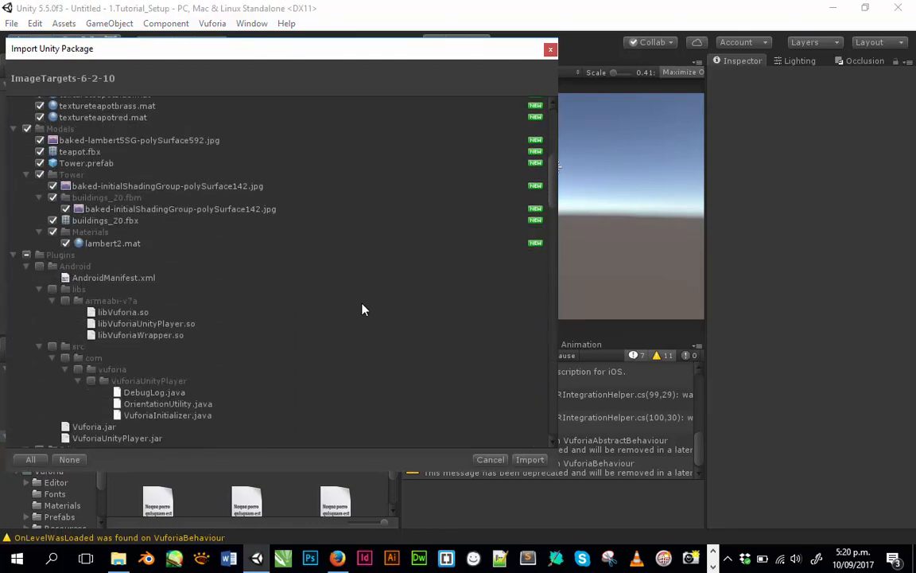
scroll(362, 310, down, 10)
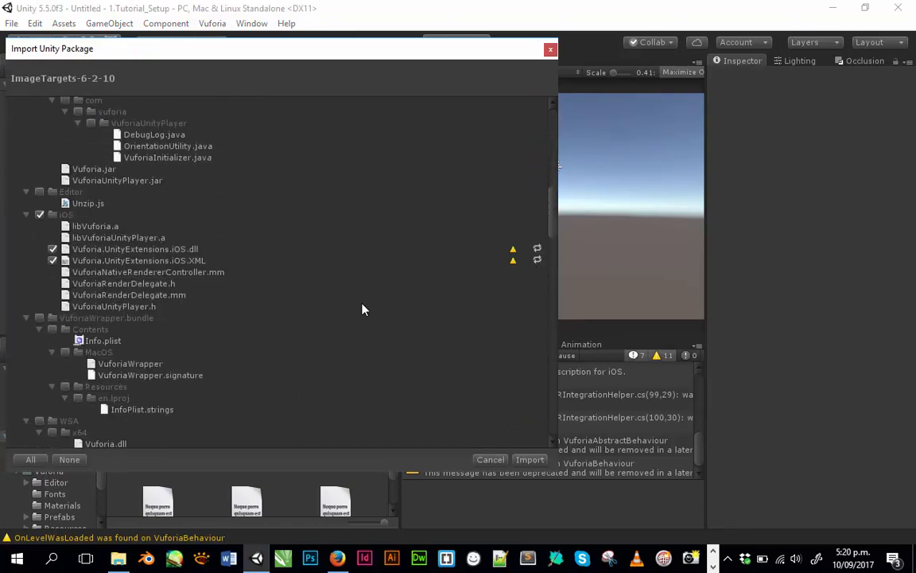
scroll(362, 309, down, 7)
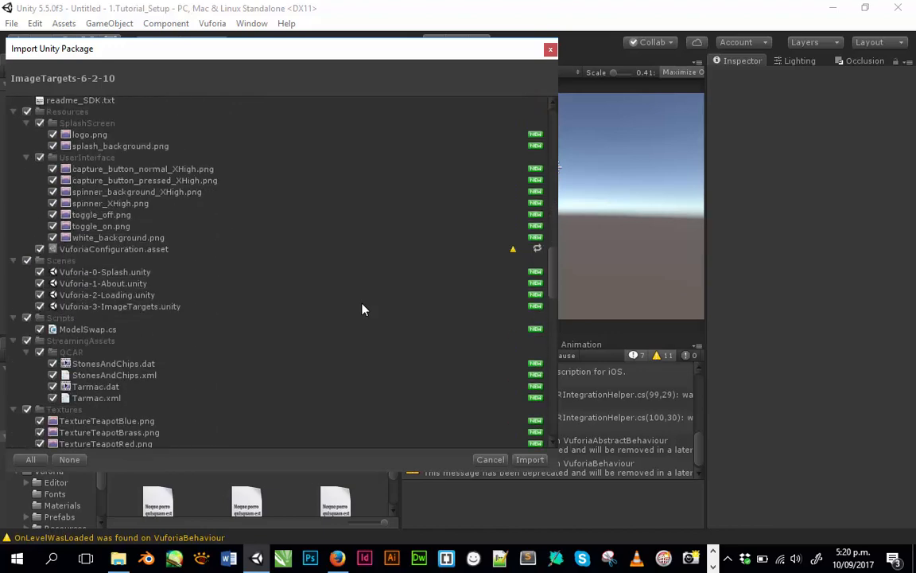
scroll(362, 309, down, 20)
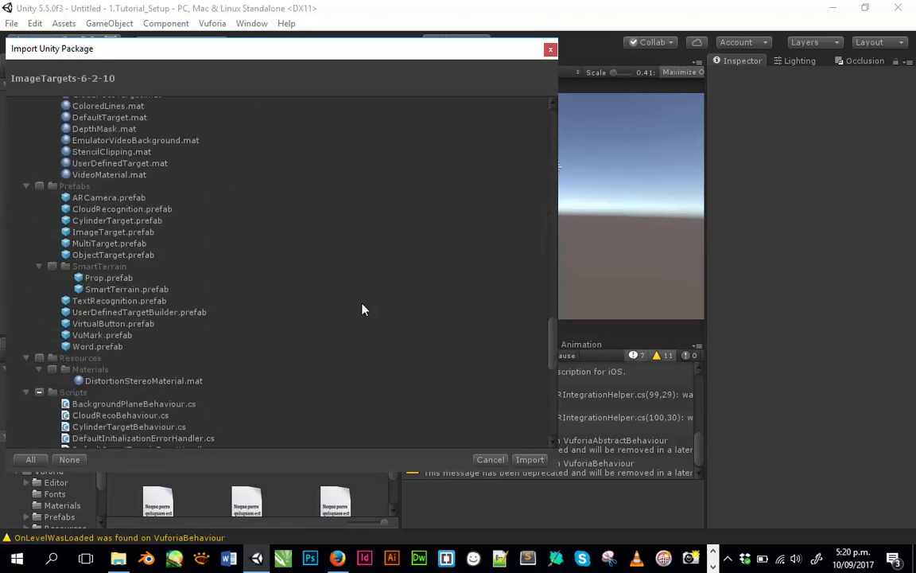
scroll(362, 309, down, 5)
scroll(361, 309, down, 7)
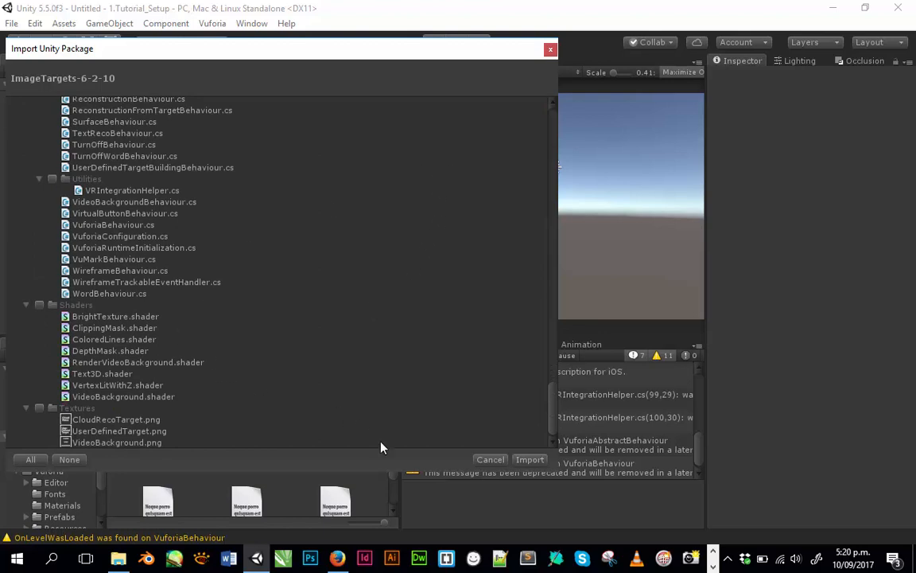
click(522, 459)
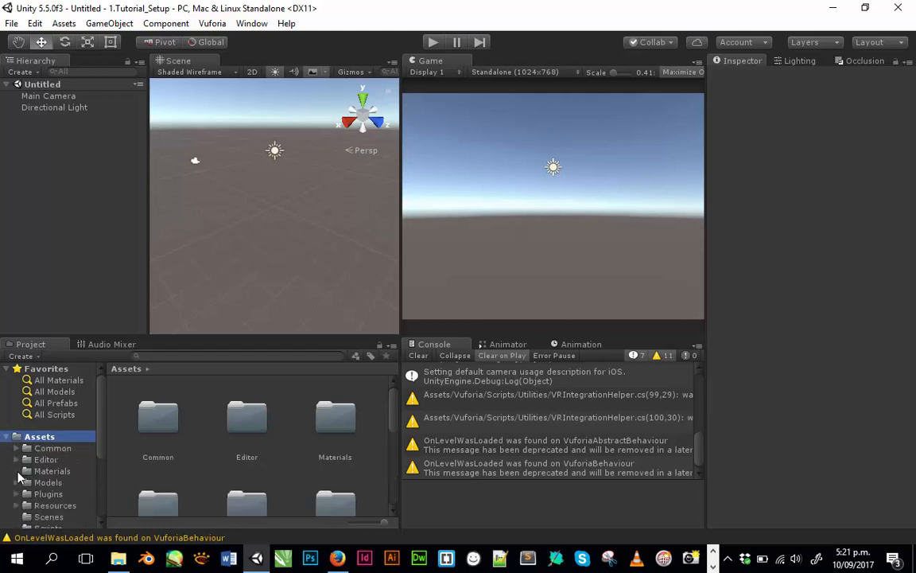
Check the imported Materials folder, collapsing the Vuforia folder in the asset tree, and clear the Console messages.
click(31, 471)
scroll(17, 446, down, 4)
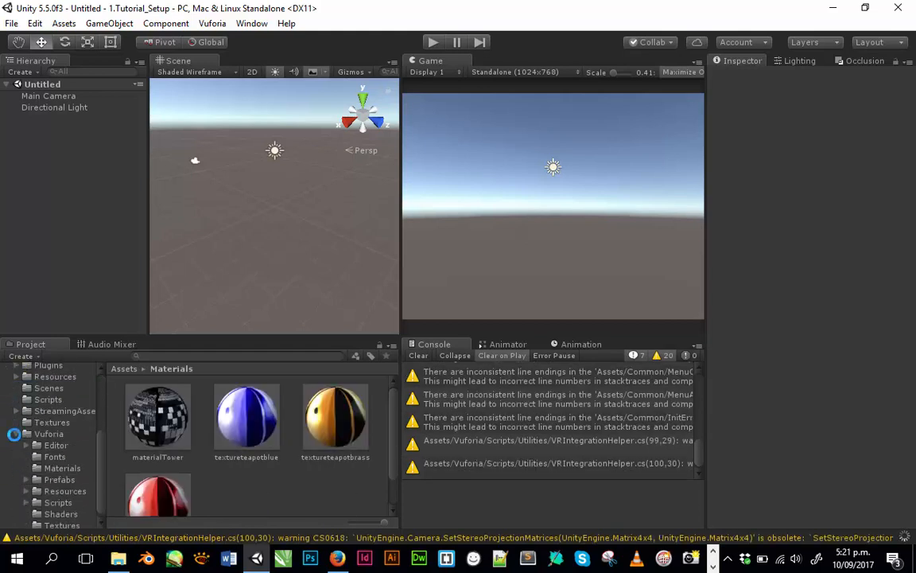
click(14, 434)
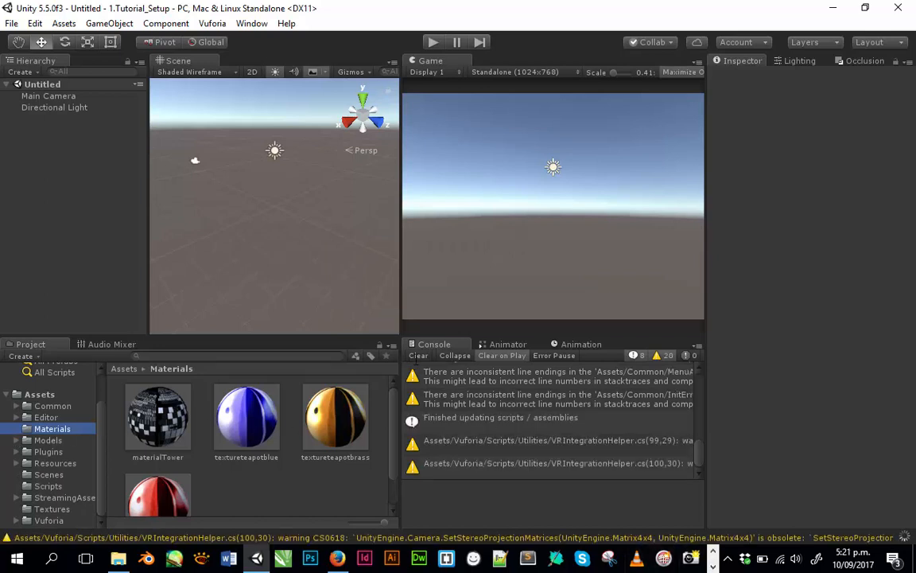
click(417, 355)
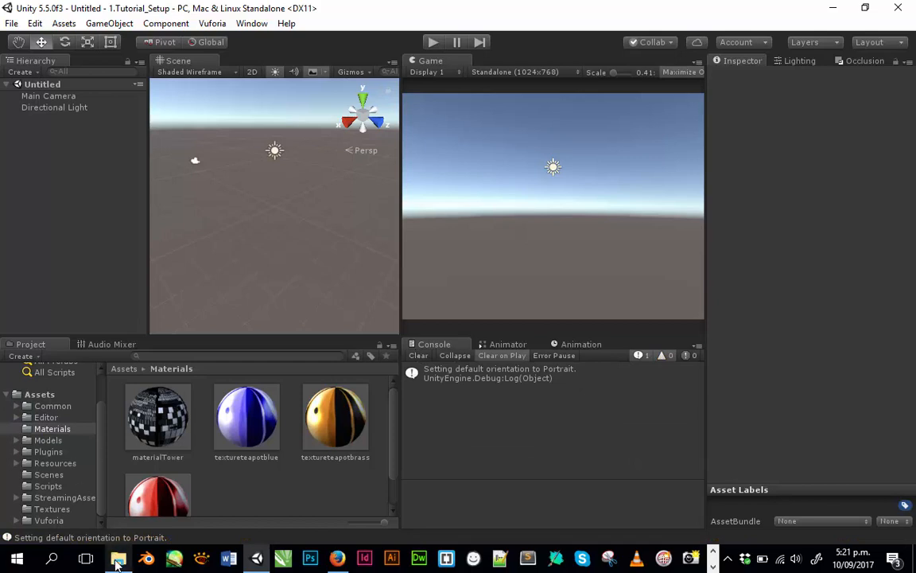
Open the project's Scenes folder and look over the sample scenes imported with the ImageTargets package.
mouse_move(116, 562)
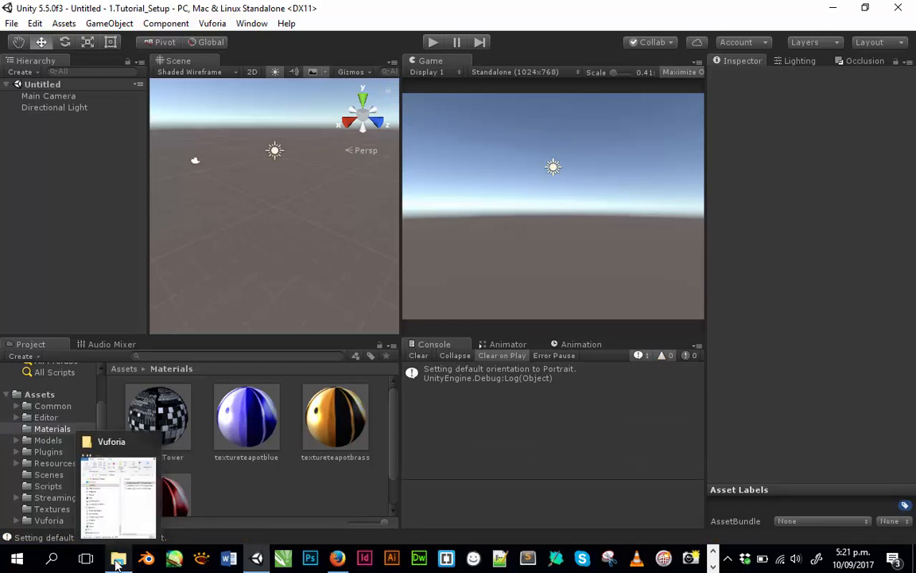
click(118, 509)
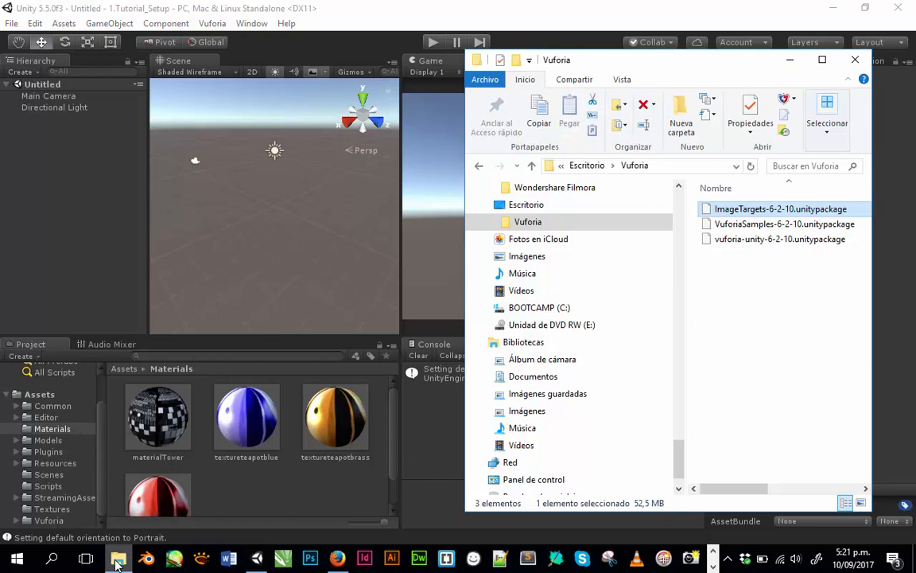
click(40, 475)
scroll(236, 493, down, 1)
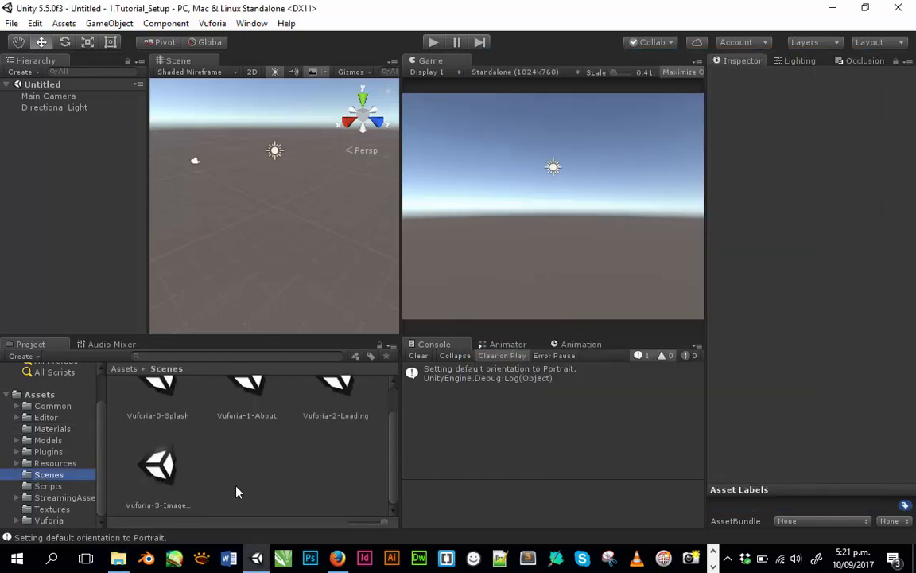
scroll(222, 475, up, 1)
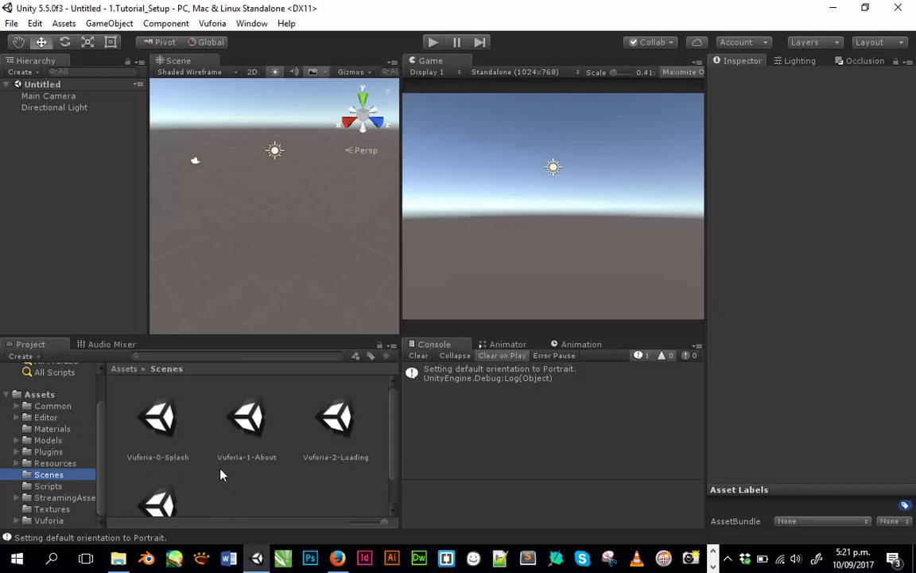
Open the Build Settings beside the assets and add all four Vuforia scenes, from Vuforia-0-Splash to Vuforia-3-ImageTargets, to Scenes In Build.
click(12, 23)
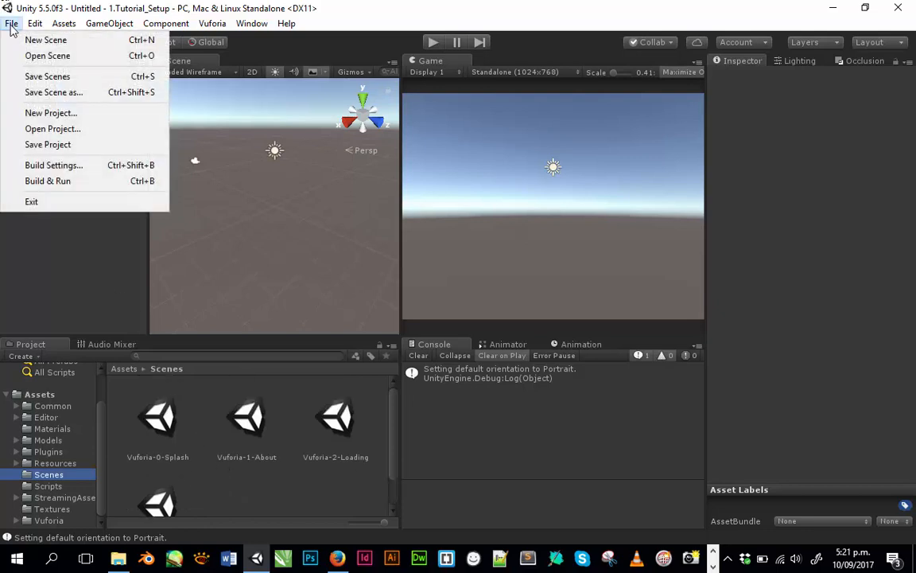
click(36, 164)
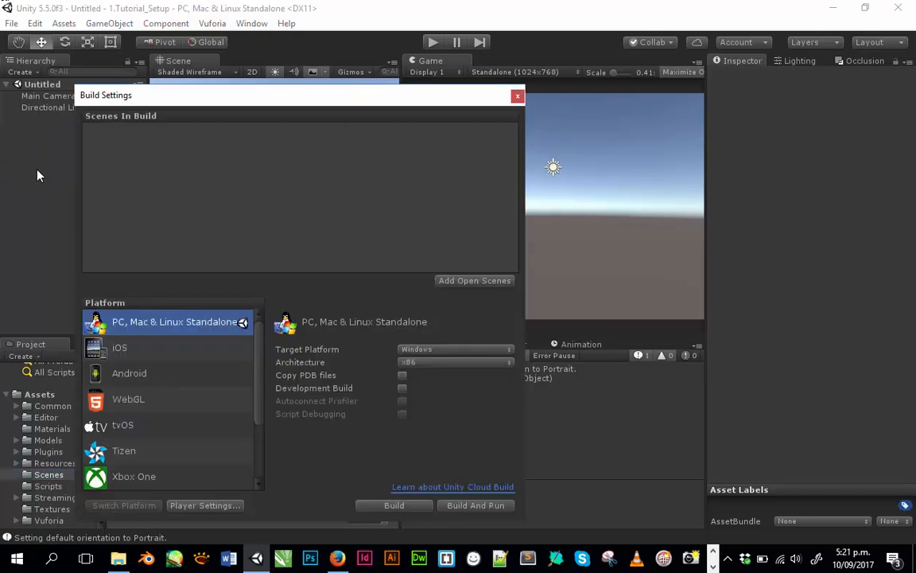
drag(272, 90, 464, 67)
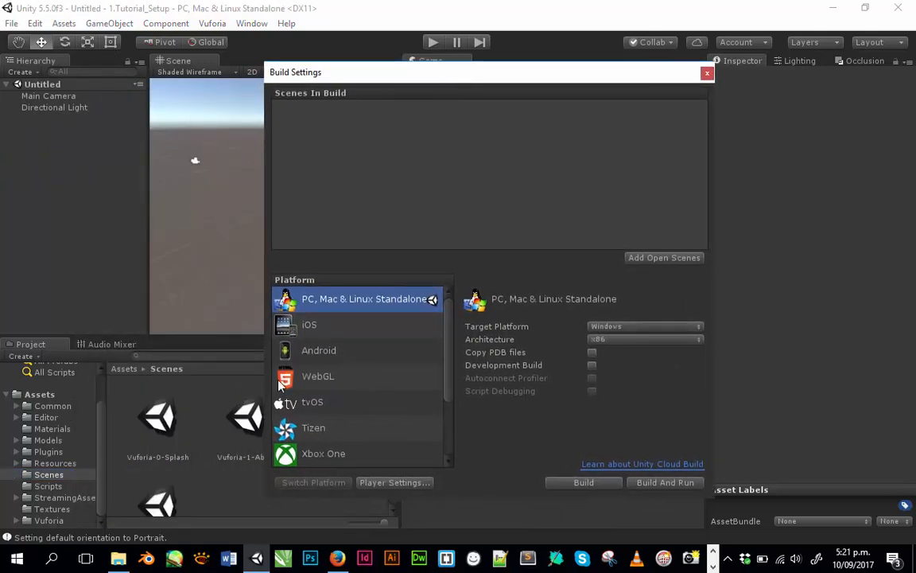
click(366, 512)
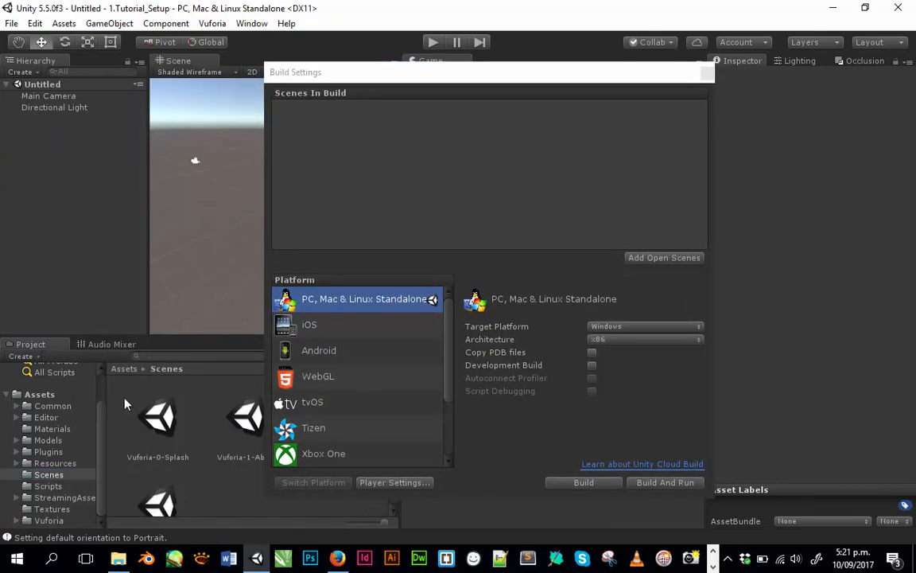
click(146, 423)
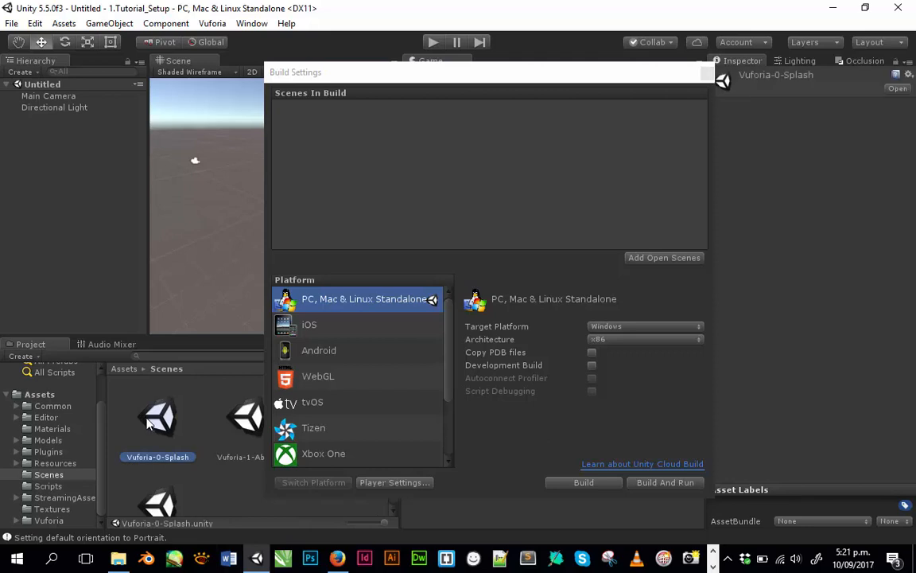
shift+click(156, 501)
drag(157, 501, 493, 169)
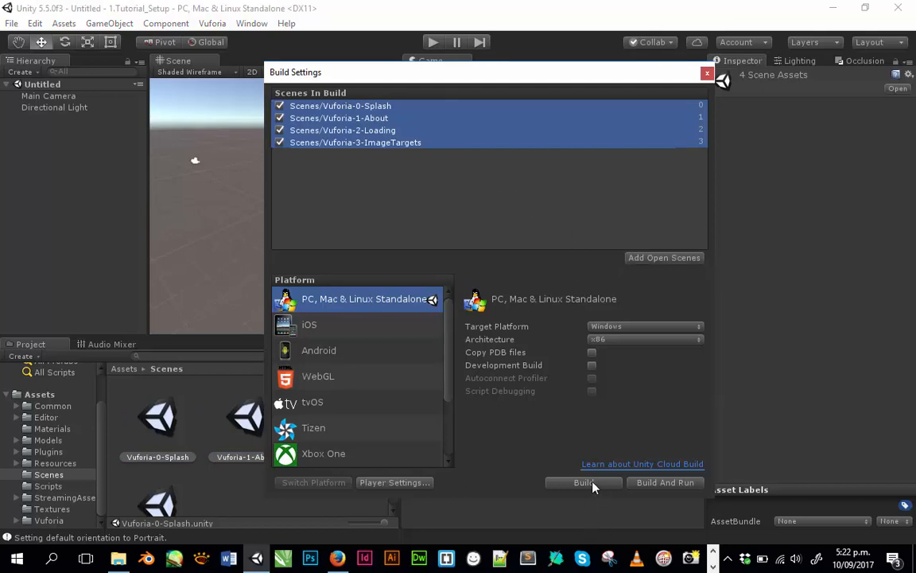
Switch the project's build platform to Android.
click(317, 352)
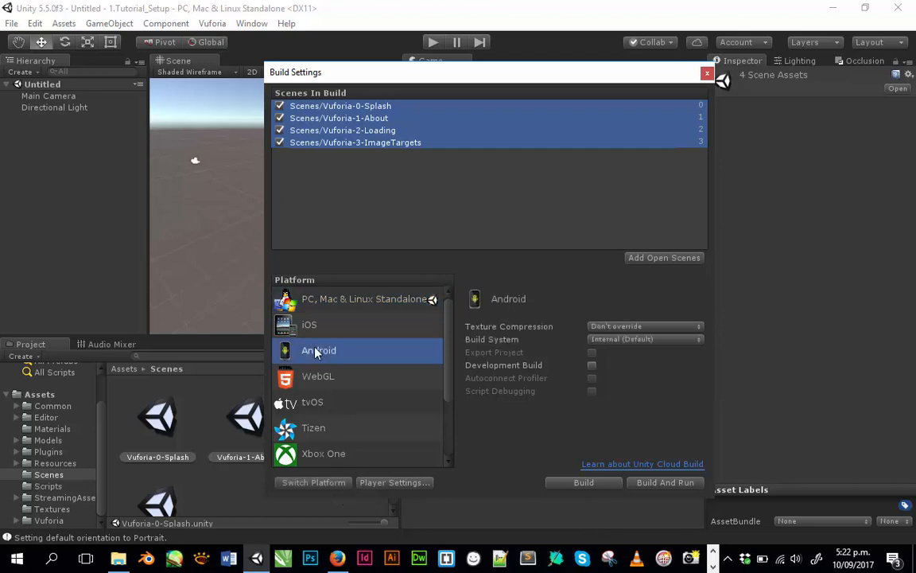
click(316, 483)
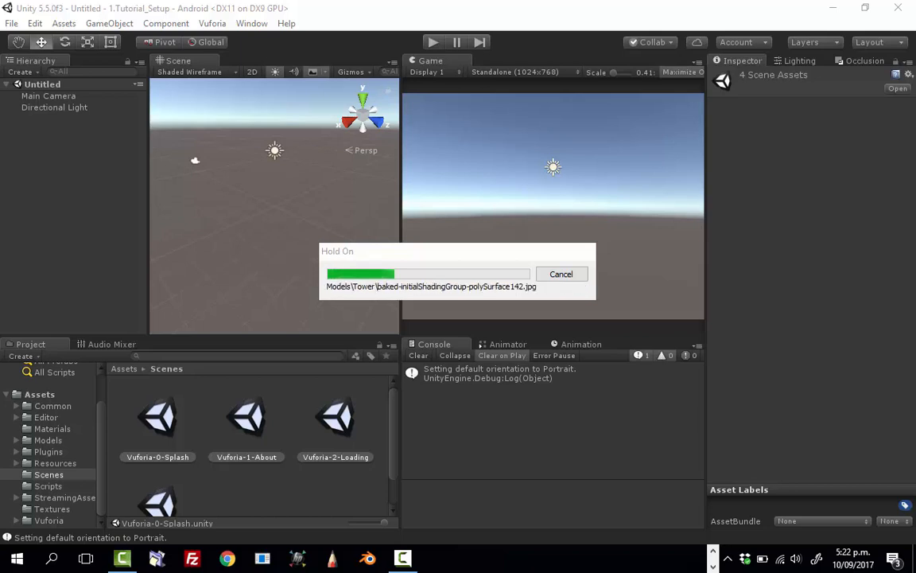
Close the Build Settings and open the Vuforia-0-Splash scene from the project's Scenes folder.
mouse_move(404, 562)
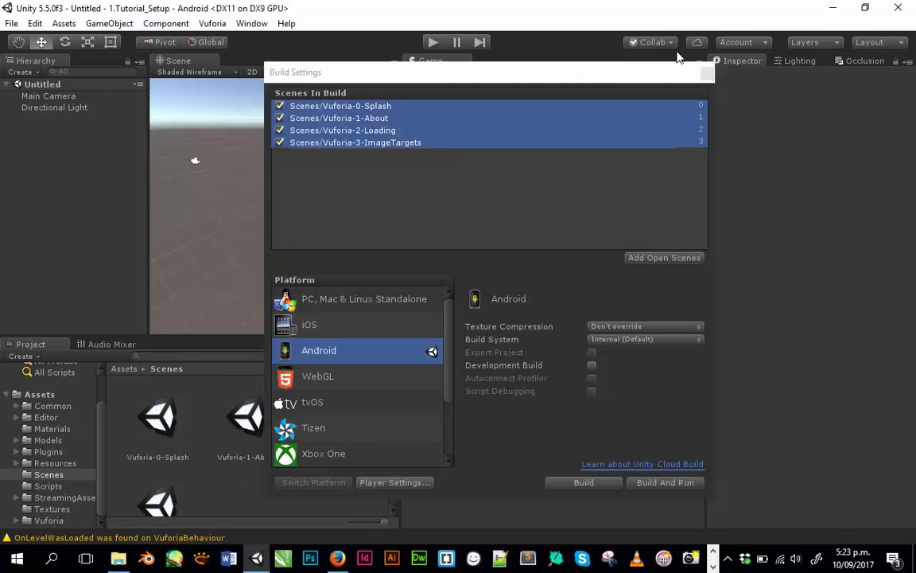
click(707, 73)
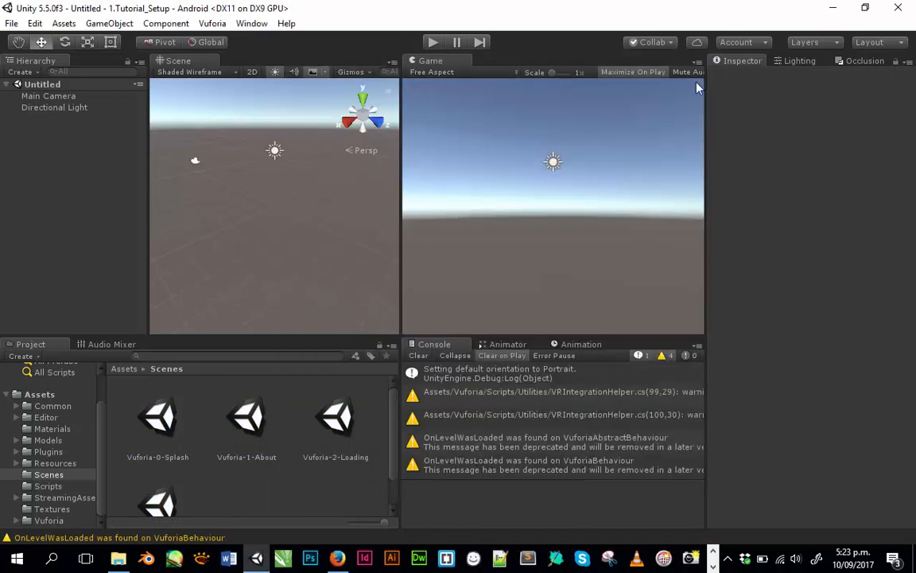
double_click(185, 451)
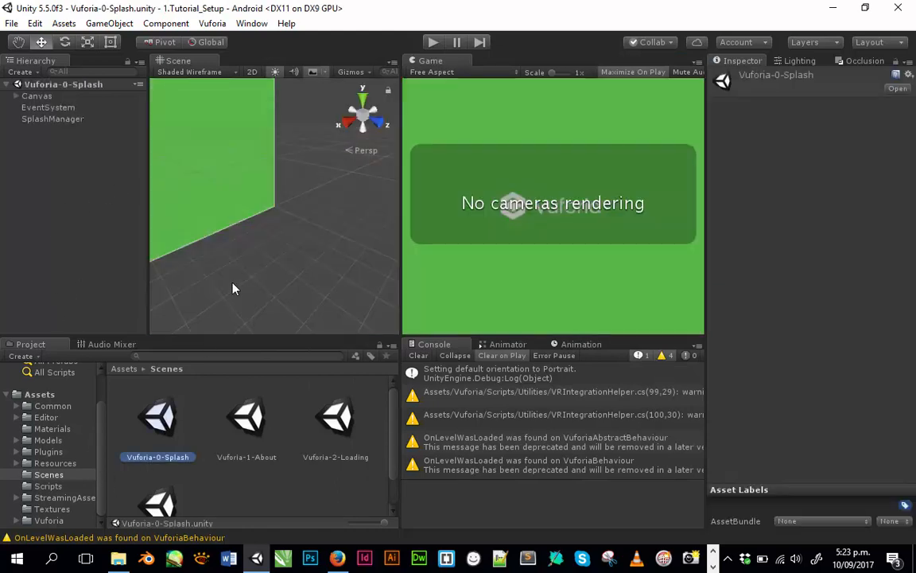
Play-test the scene, accept the Image Targets about page to reach the camera scene, and stop playback.
click(430, 43)
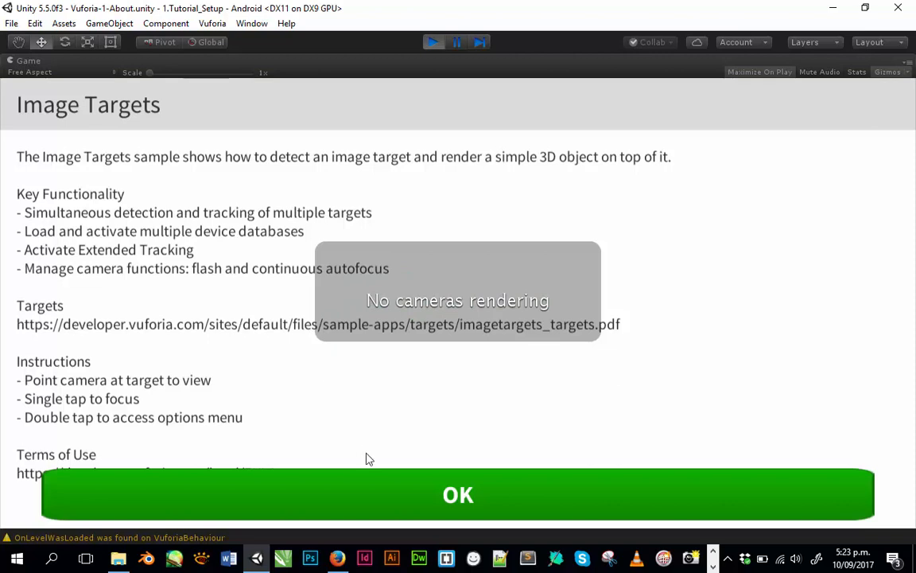
click(468, 495)
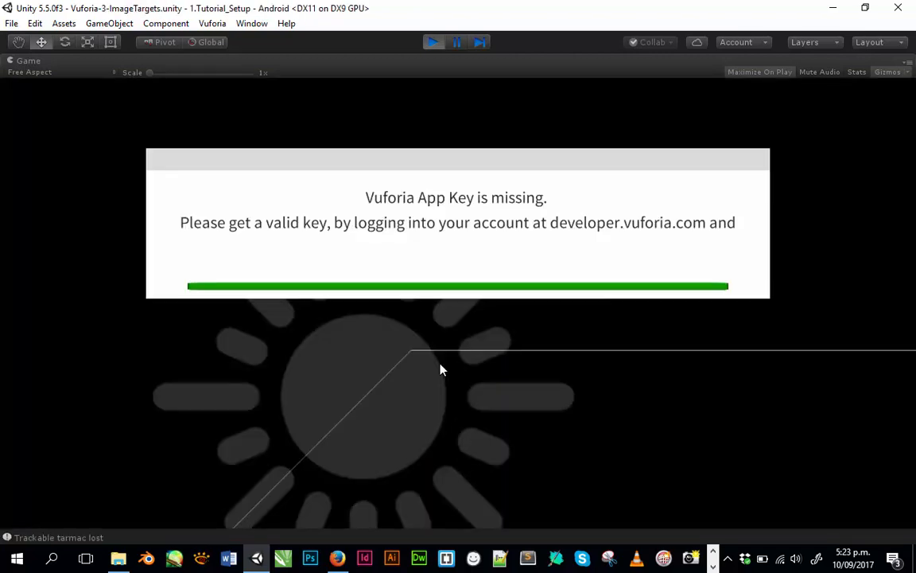
click(431, 43)
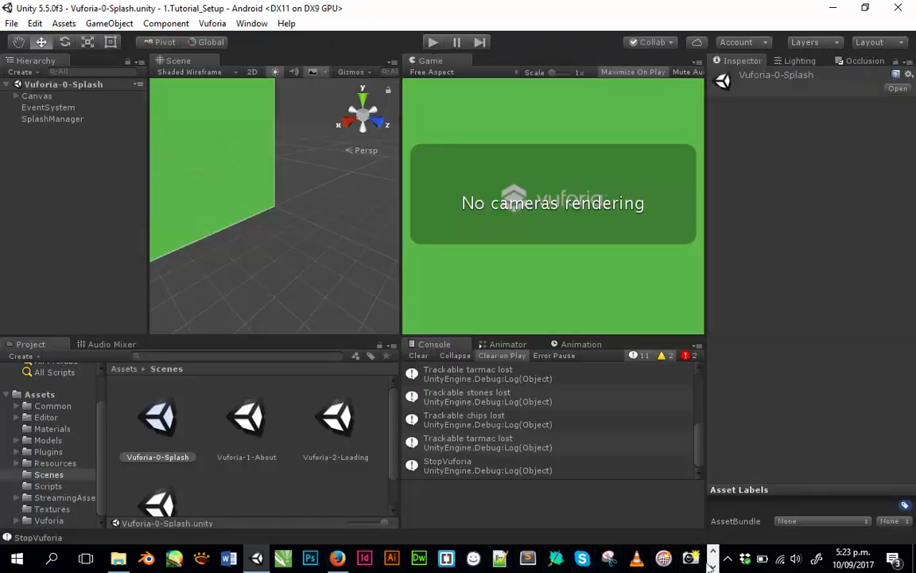
click(713, 566)
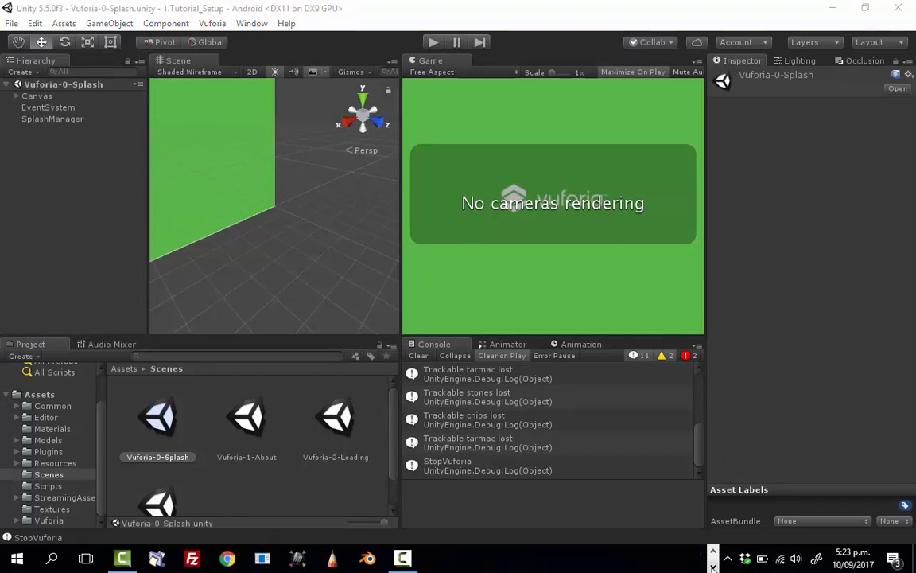
click(403, 565)
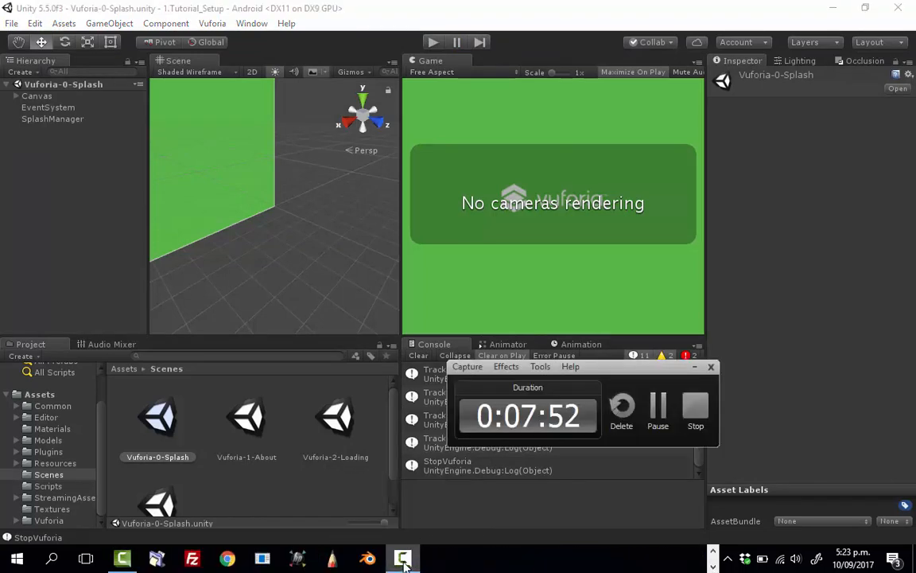
click(695, 409)
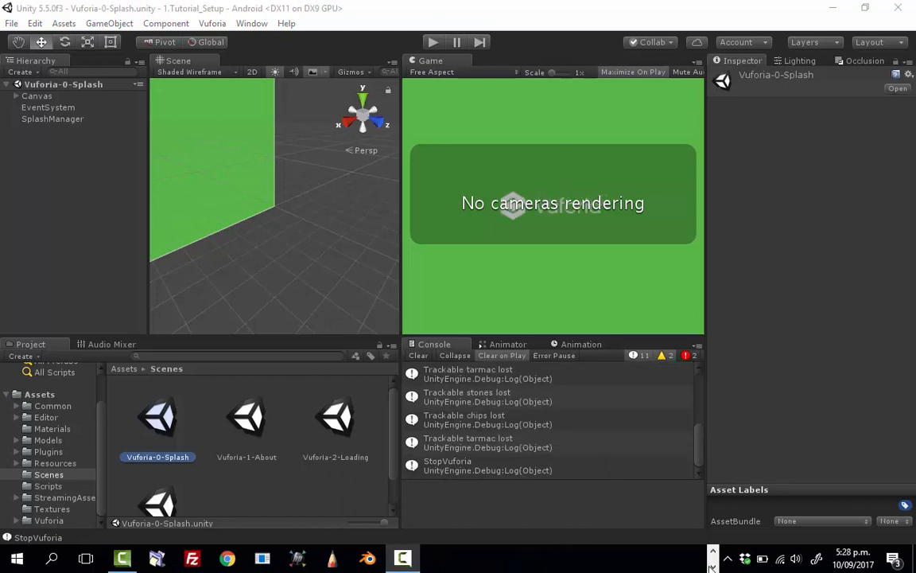
Switch to Firefox and search the web for "vuforia".
click(715, 560)
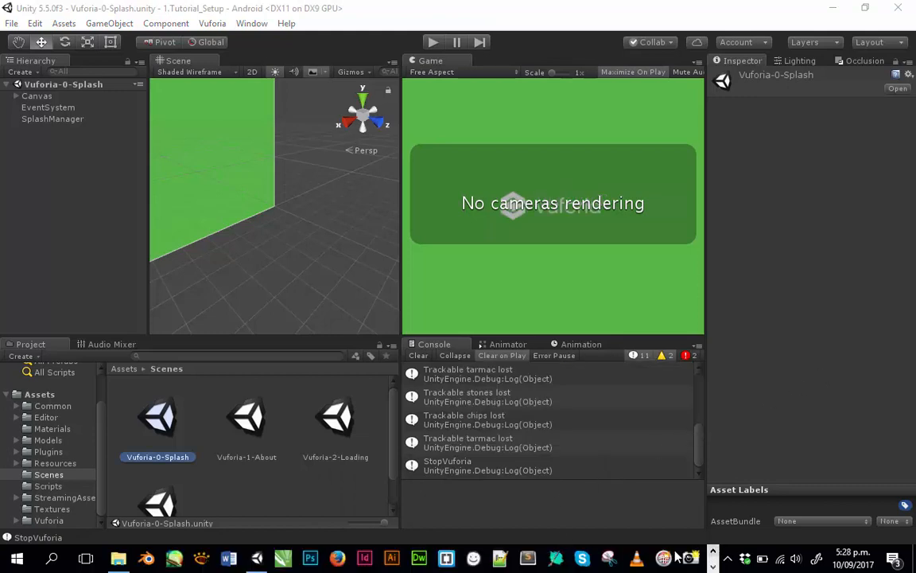
click(338, 560)
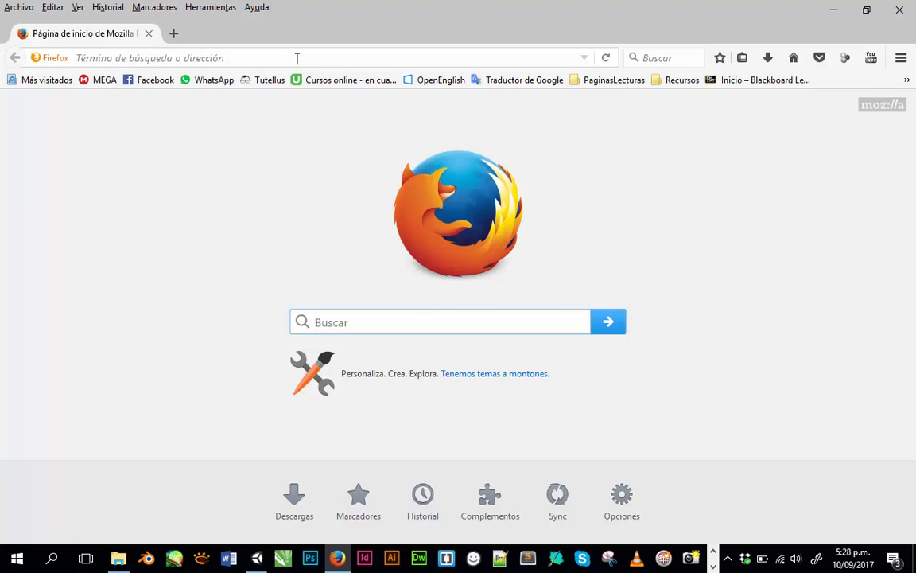
click(908, 81)
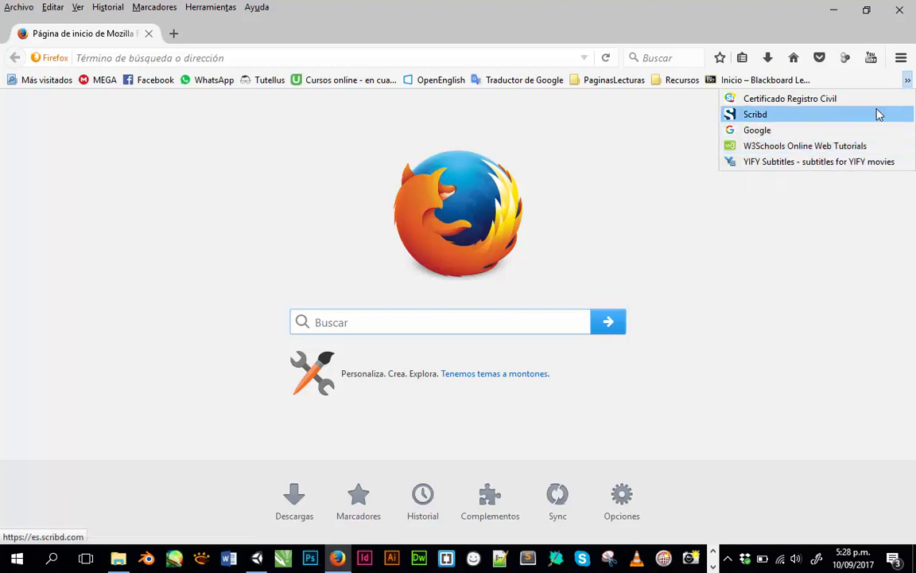
click(202, 56)
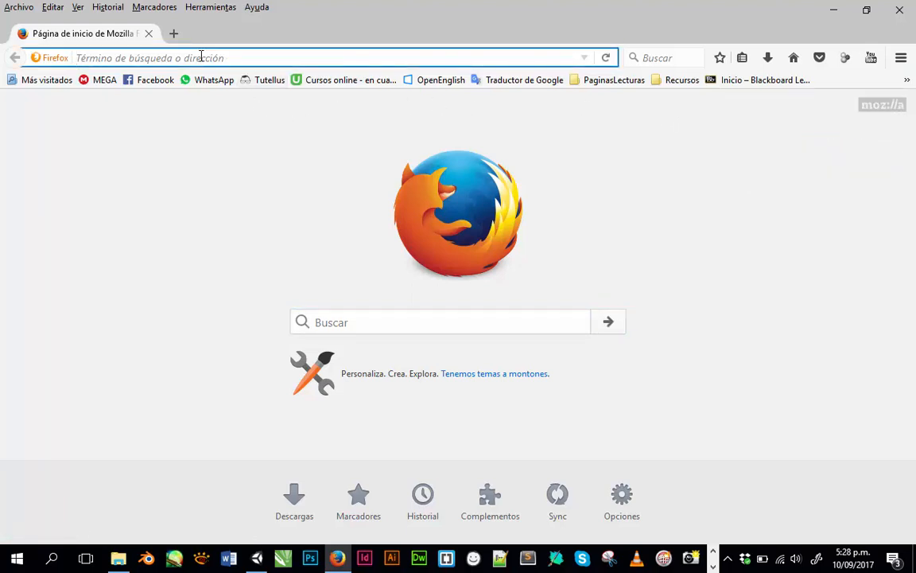
text(vufori)
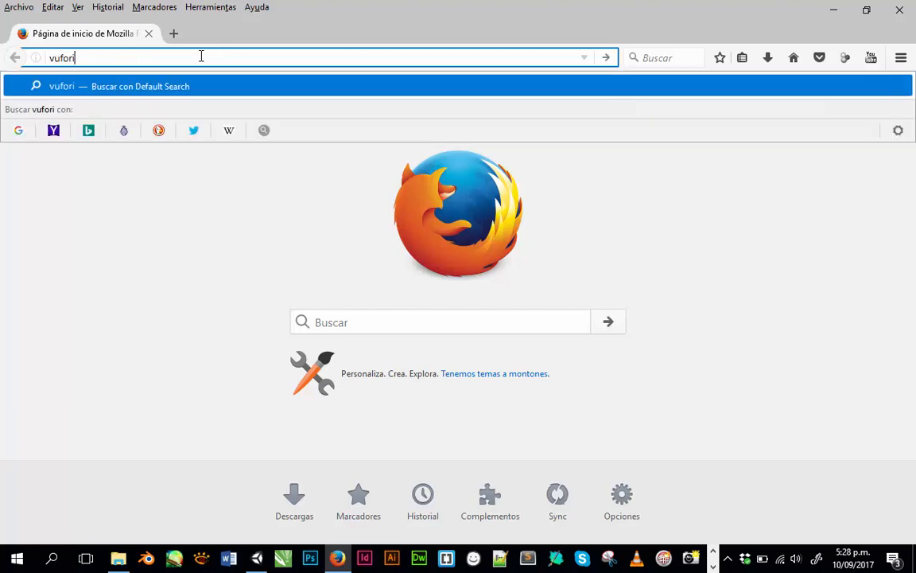
text(a)
key(Return)
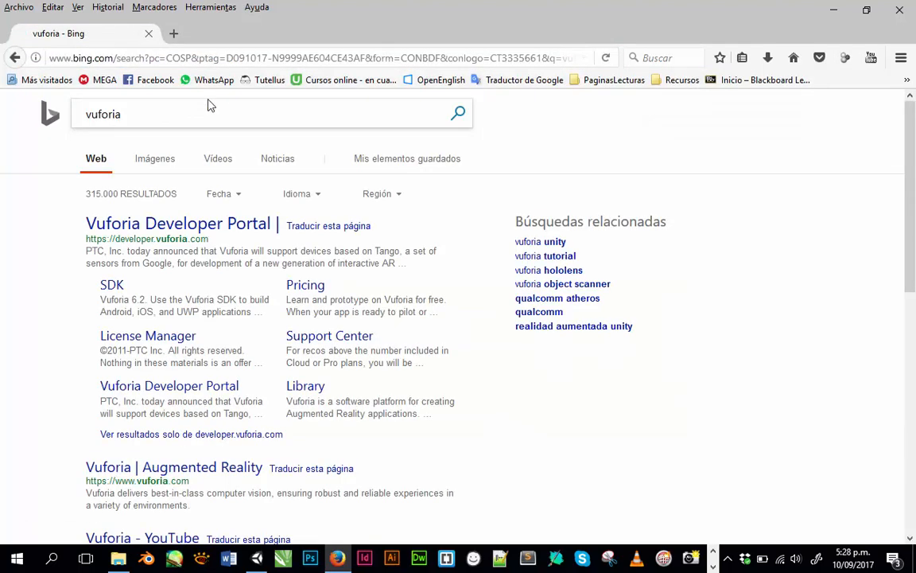
Open the Vuforia Developer Portal from the search results and log in with the saved account credentials.
click(195, 223)
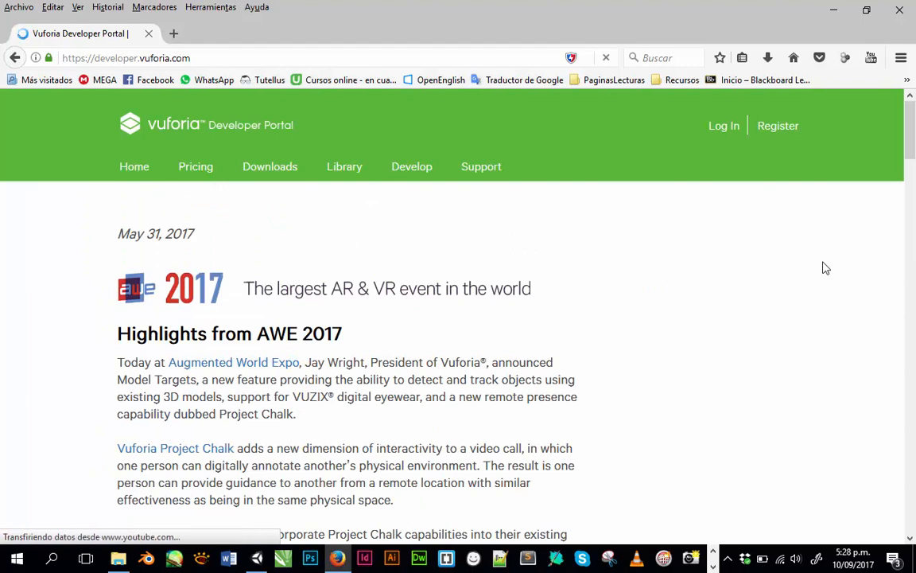
click(732, 132)
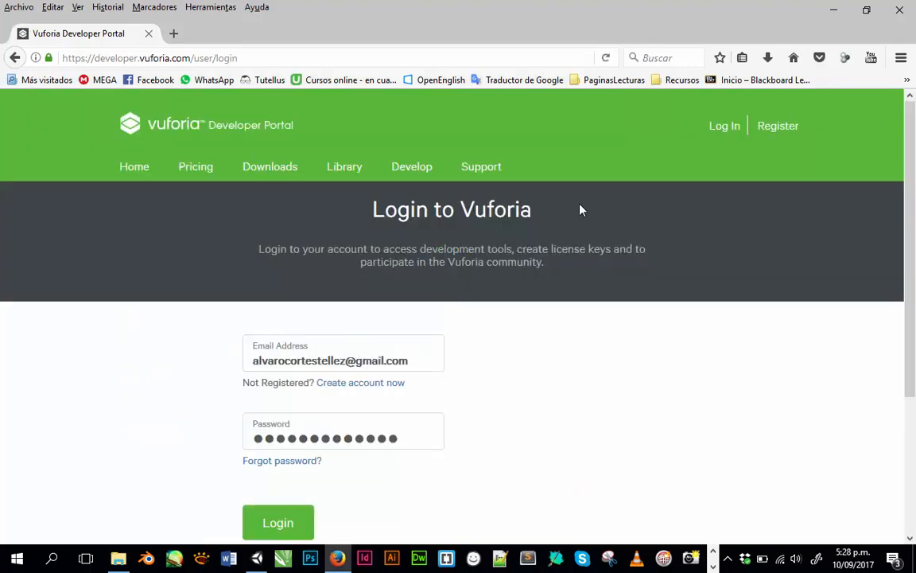
click(280, 522)
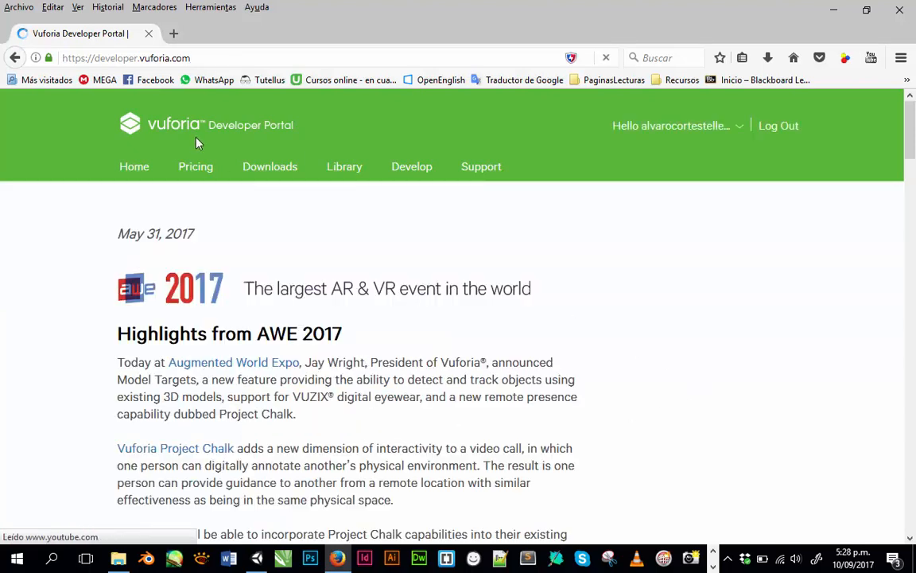
Open the portal's Library, look over the Getting Started page and its video tutorials, and return to the Developer Portal.
click(336, 169)
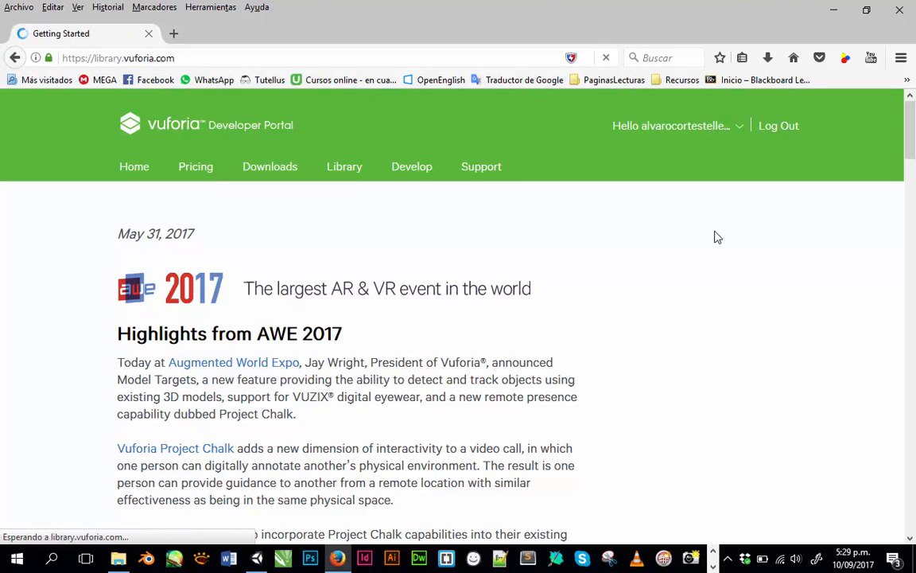
scroll(718, 237, down, 1)
scroll(740, 275, down, 3)
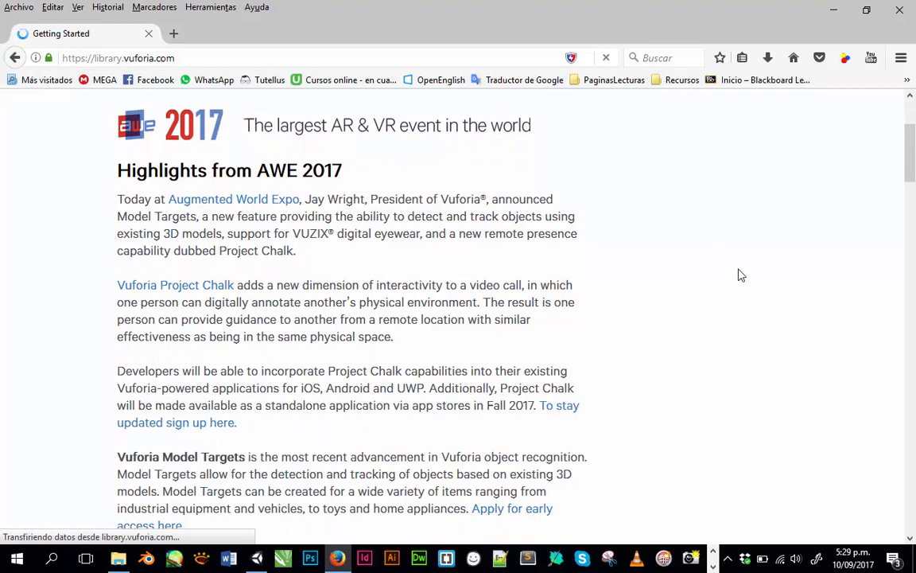
scroll(740, 275, down, 5)
scroll(739, 276, down, 1)
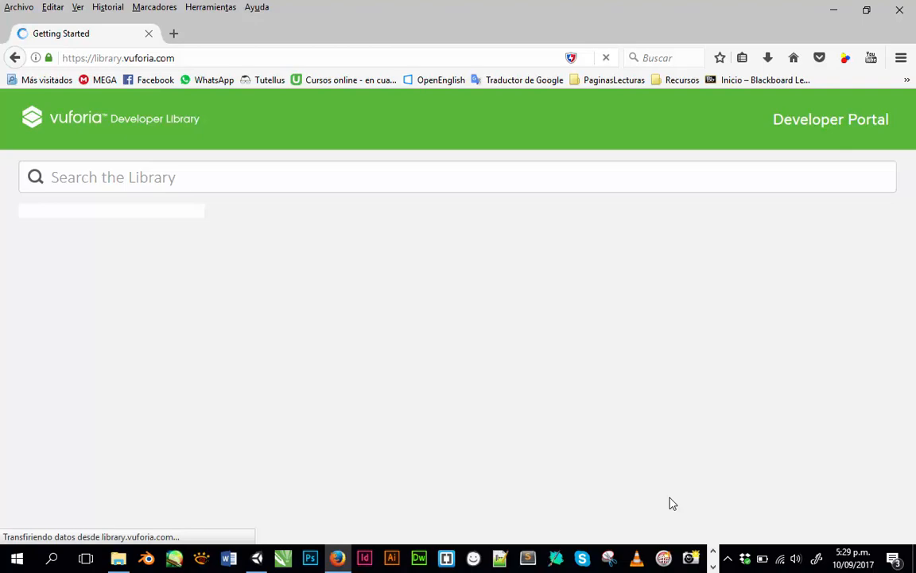
scroll(517, 361, down, 1)
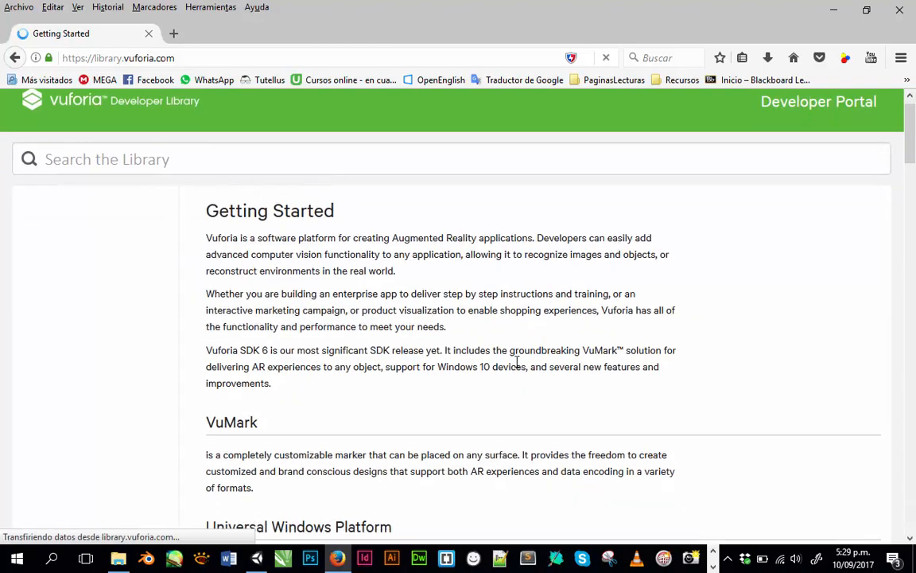
scroll(517, 362, down, 10)
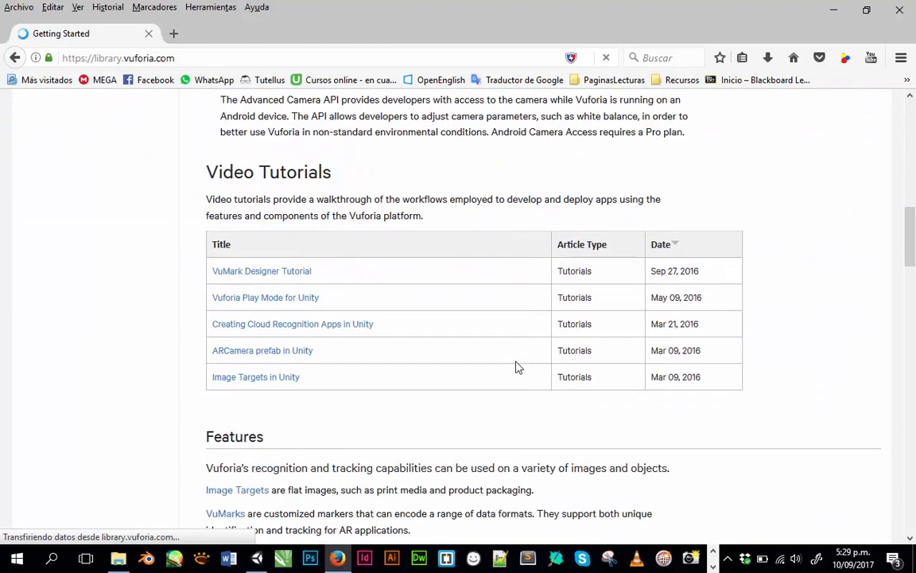
scroll(517, 368, down, 6)
scroll(517, 368, up, 20)
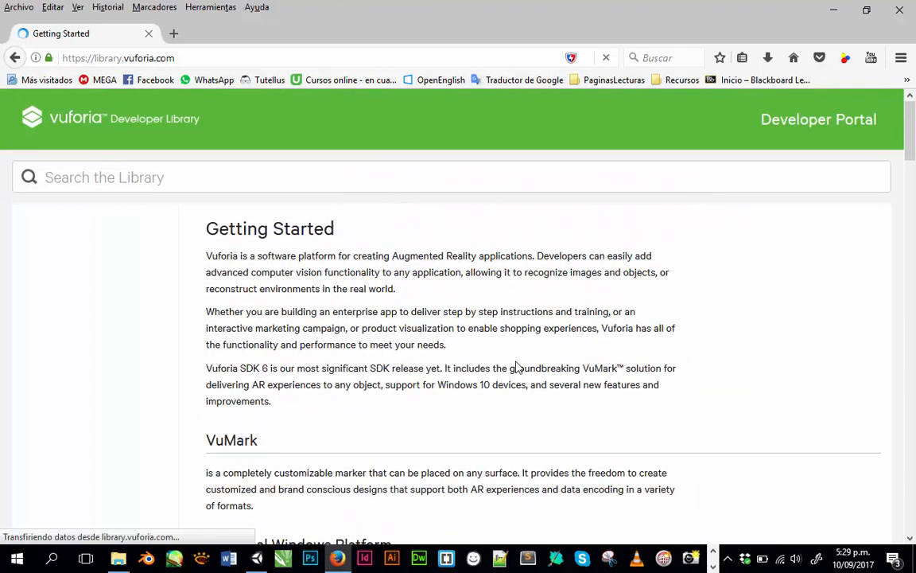
click(798, 126)
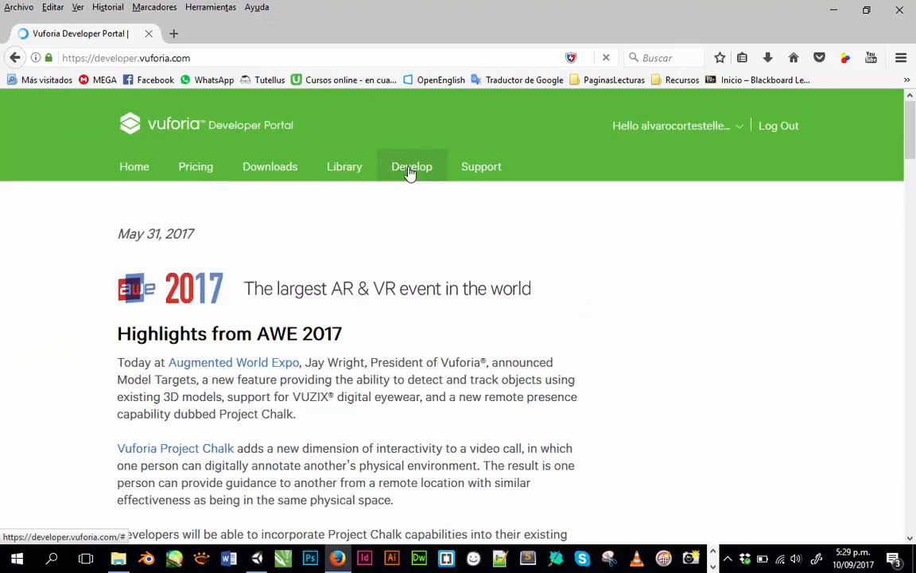
Open the License Manager in the portal's Develop section and start a new license key with the Development project type.
click(410, 168)
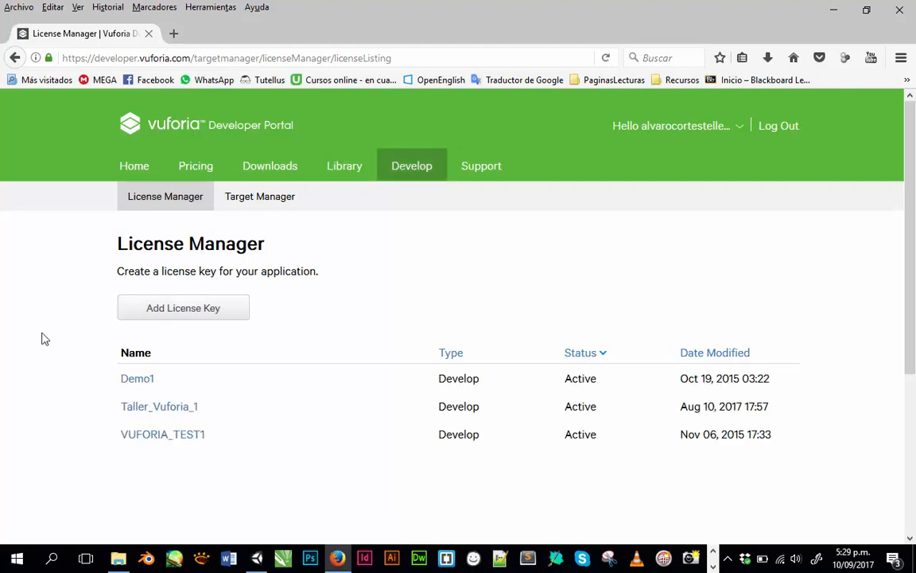
click(181, 310)
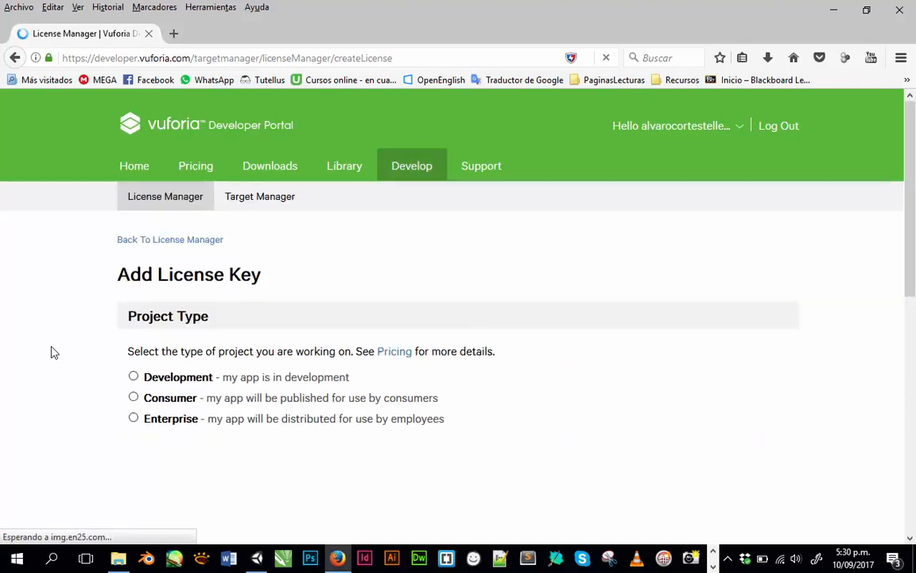
click(134, 377)
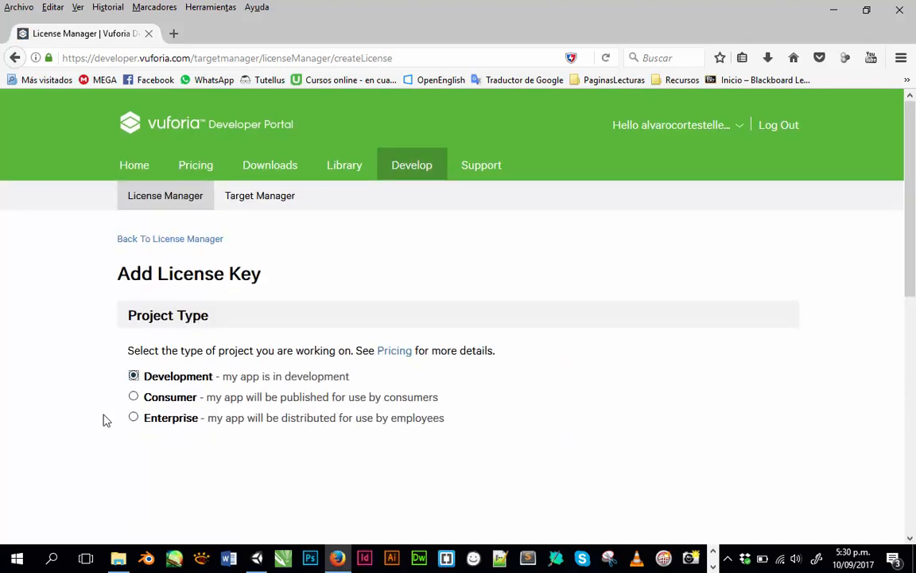
Set the app name to Taller_Vuforia_2 with the Develop - No Charge license and proceed to the license key confirmation.
scroll(103, 420, down, 2)
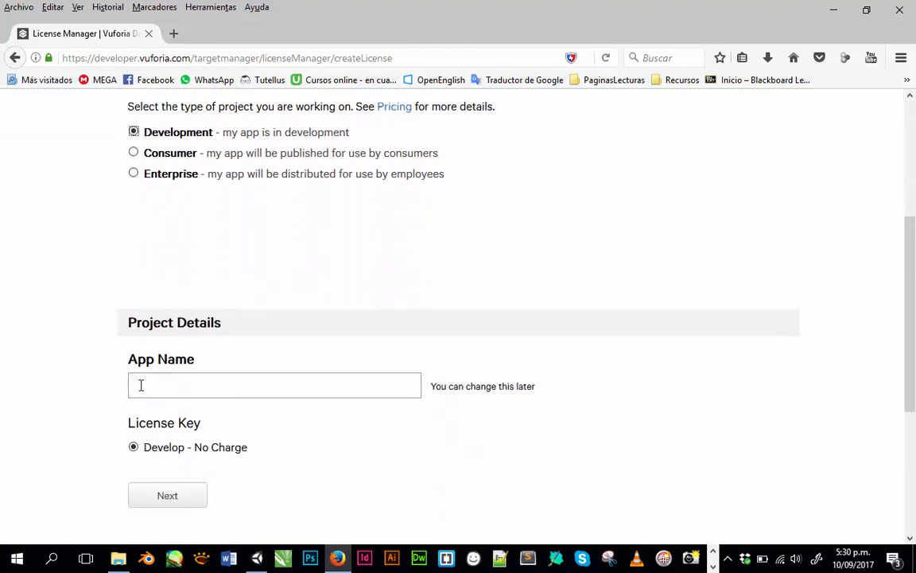
click(141, 385)
text(Taller_Vufor)
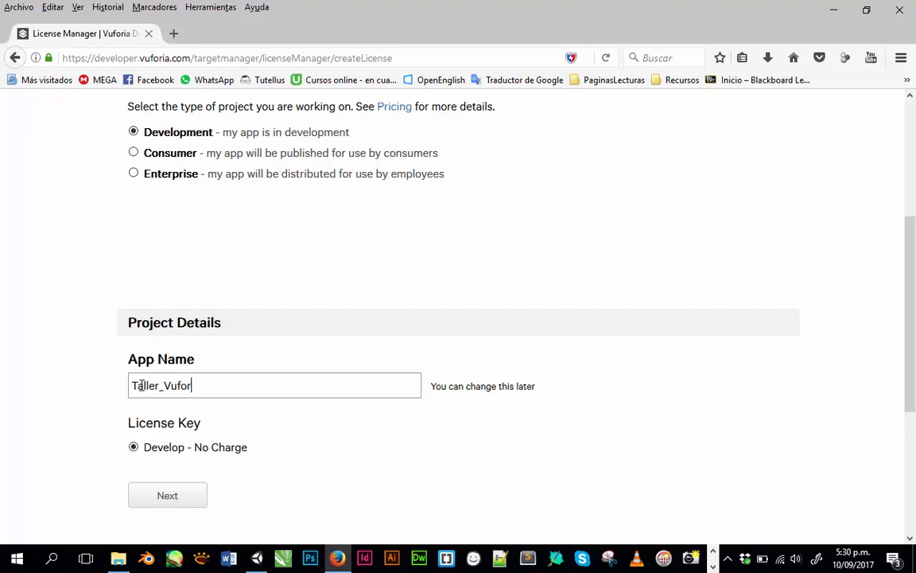
text(ia_2)
scroll(265, 417, down, 2)
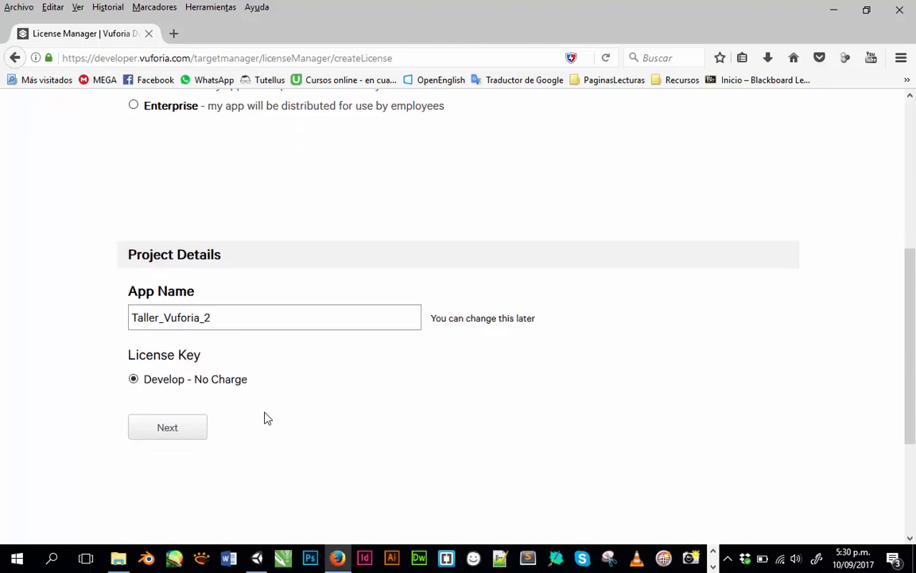
click(178, 414)
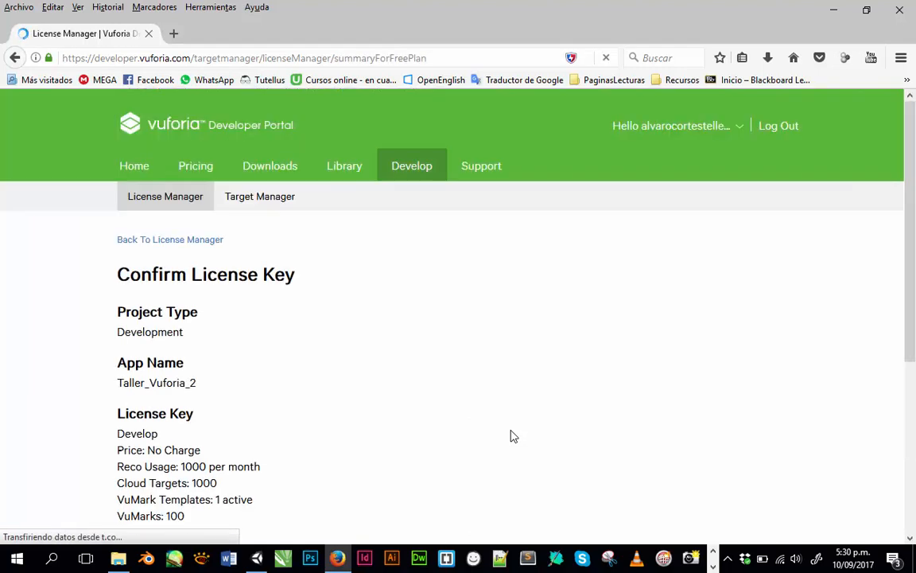
Accept the Vuforia Developer Agreement terms and confirm the license key for Taller_Vuforia_2.
scroll(513, 436, down, 3)
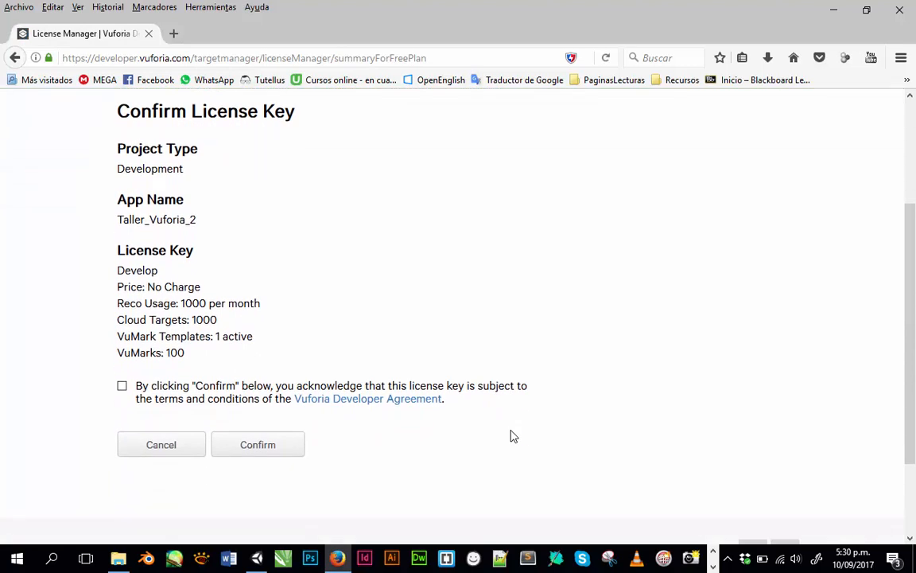
scroll(513, 436, down, 2)
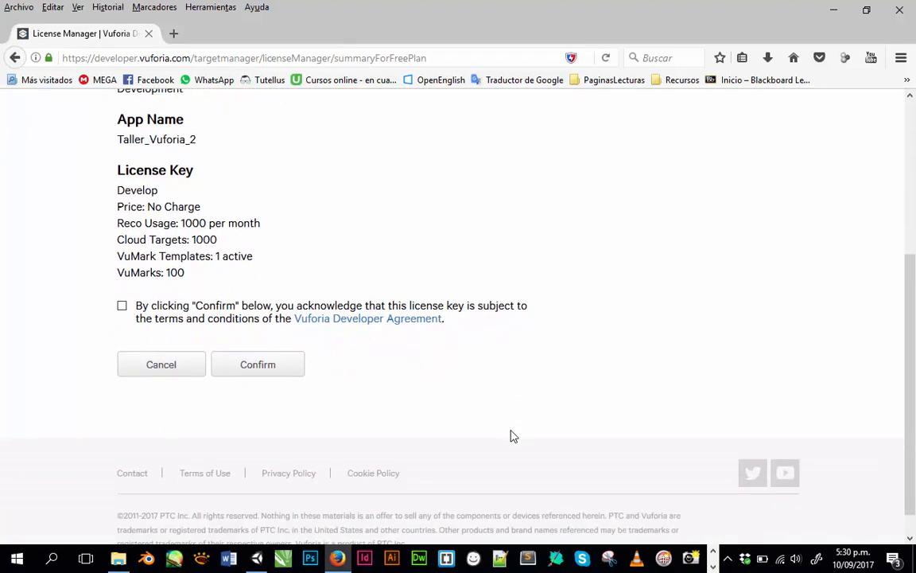
click(122, 305)
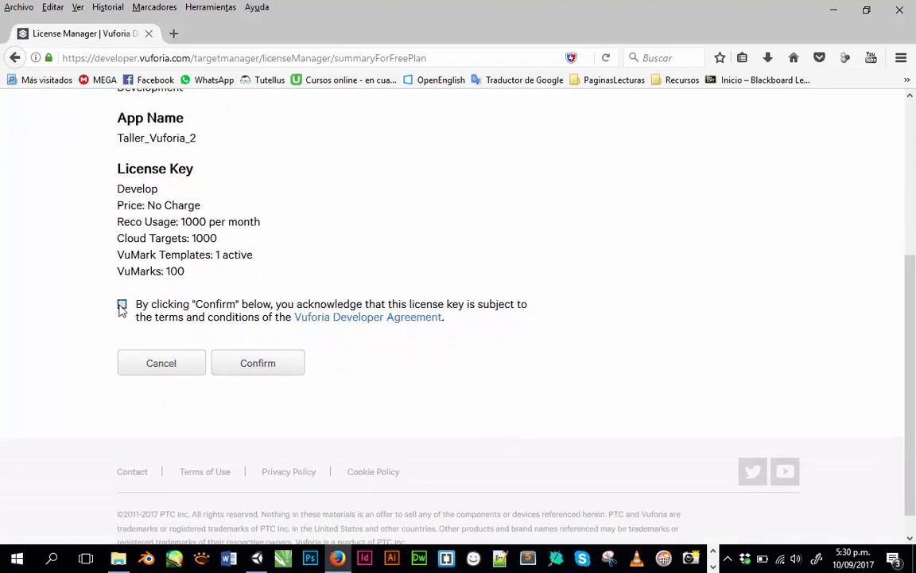
click(262, 363)
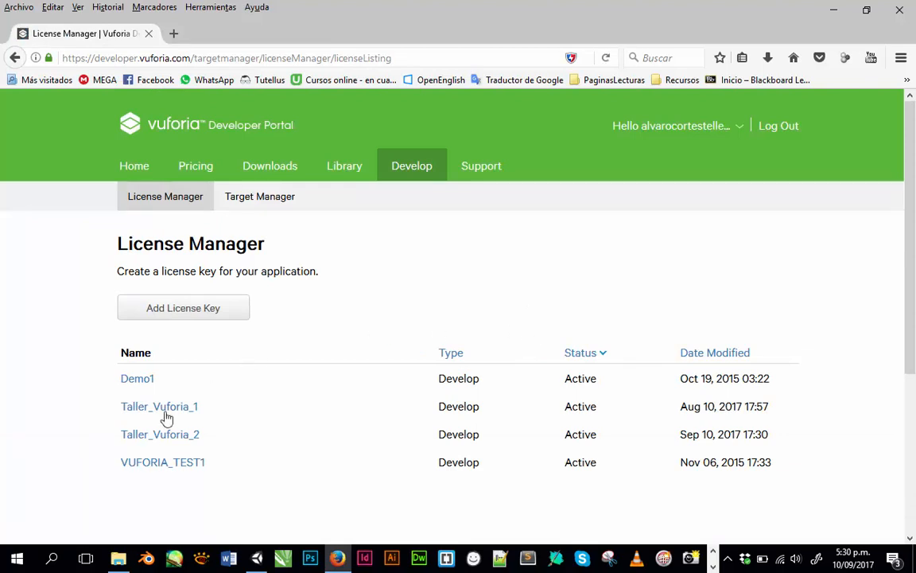
Open the Taller_Vuforia_2 entry in the License Manager and copy its full license key text.
click(138, 442)
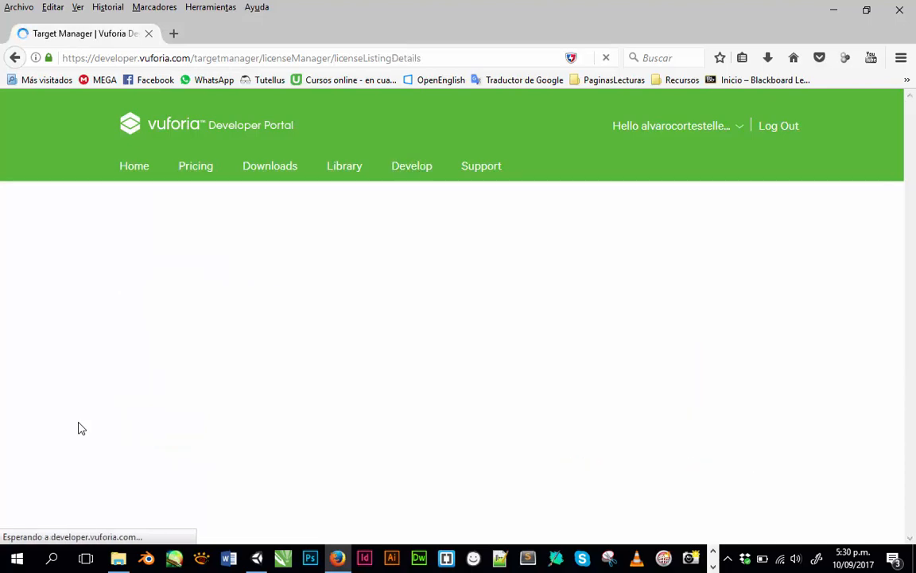
scroll(77, 428, down, 4)
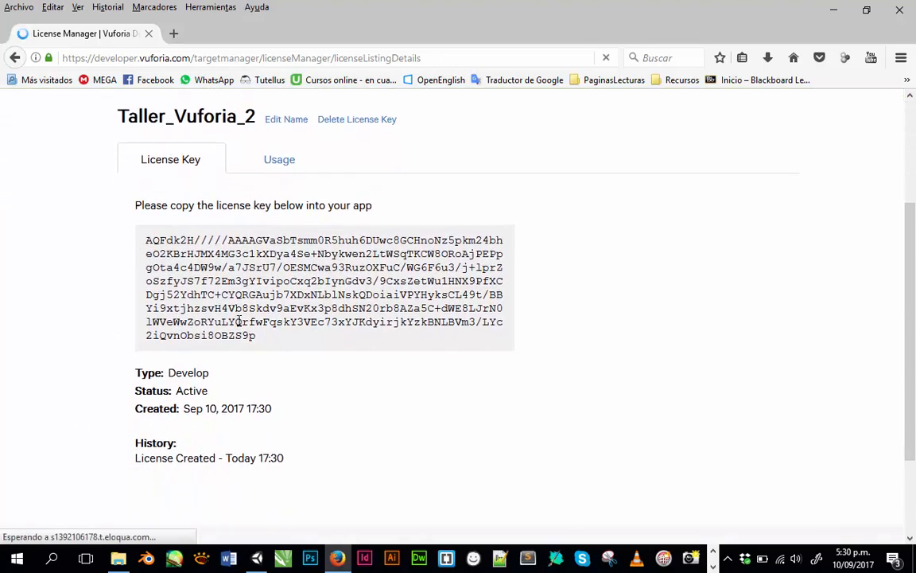
key(ctrl+a)
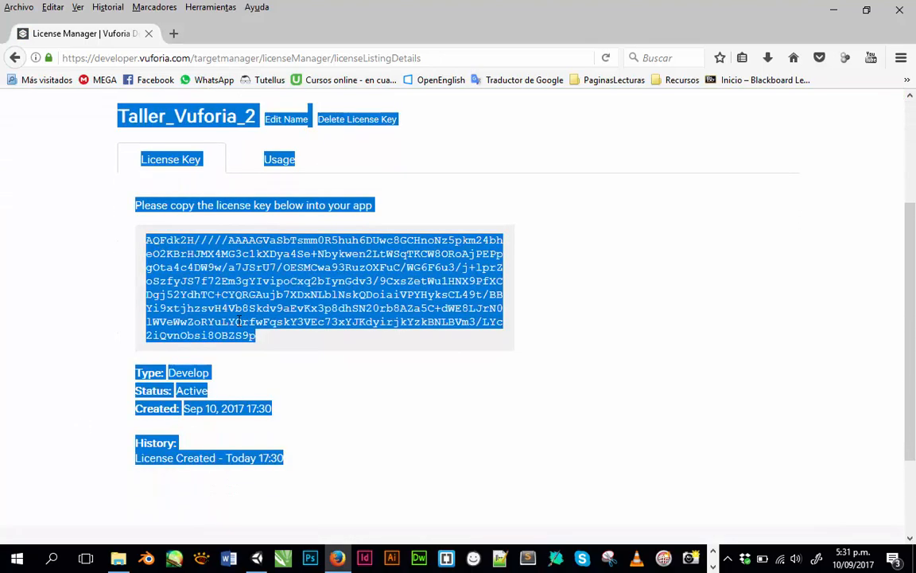
click(239, 320)
drag(262, 341, 123, 227)
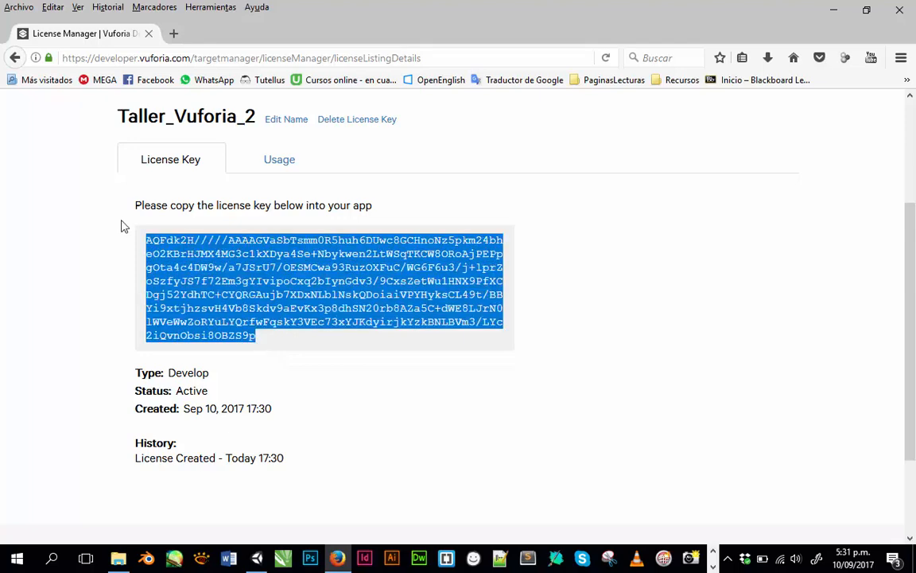
Switch to the Unity project and open the Vuforia-3-ImageTargets scene.
key(super+Tab)
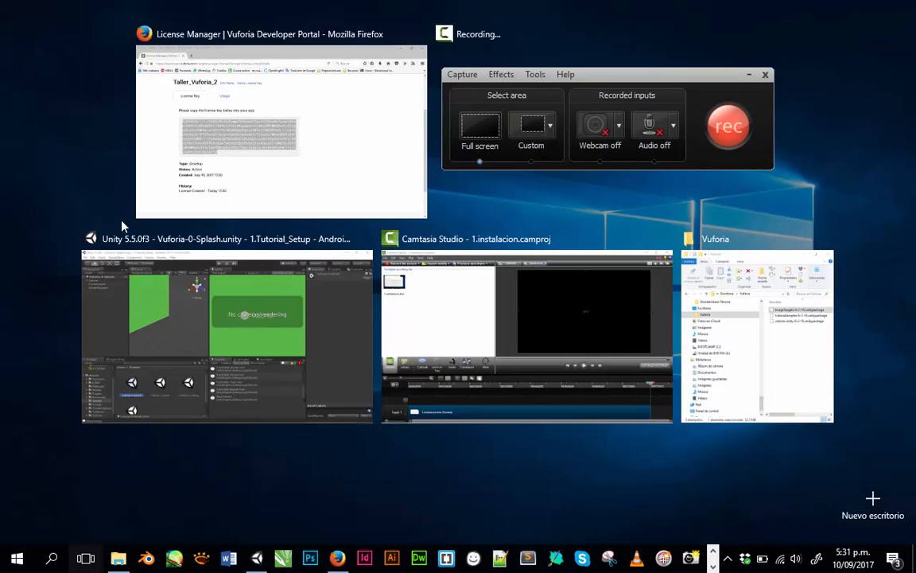
click(263, 352)
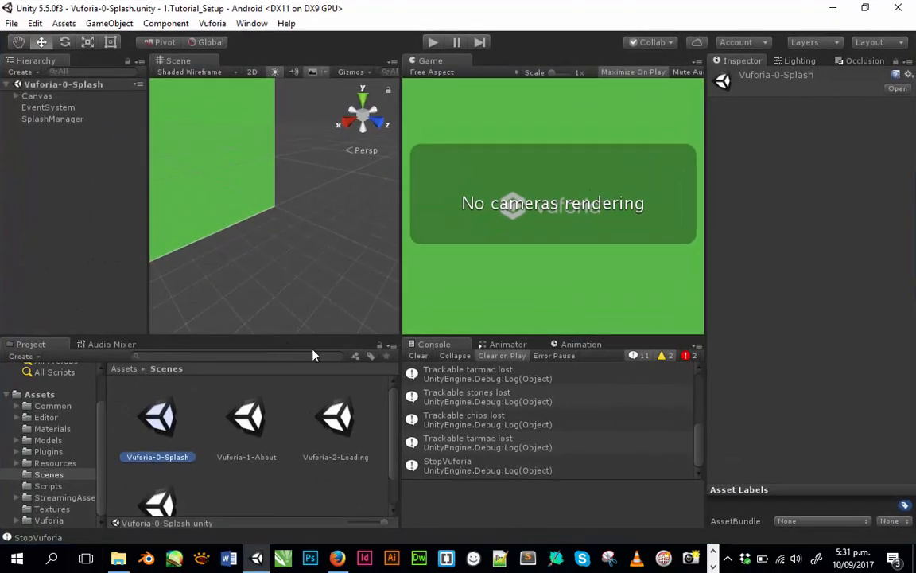
scroll(180, 476, down, 1)
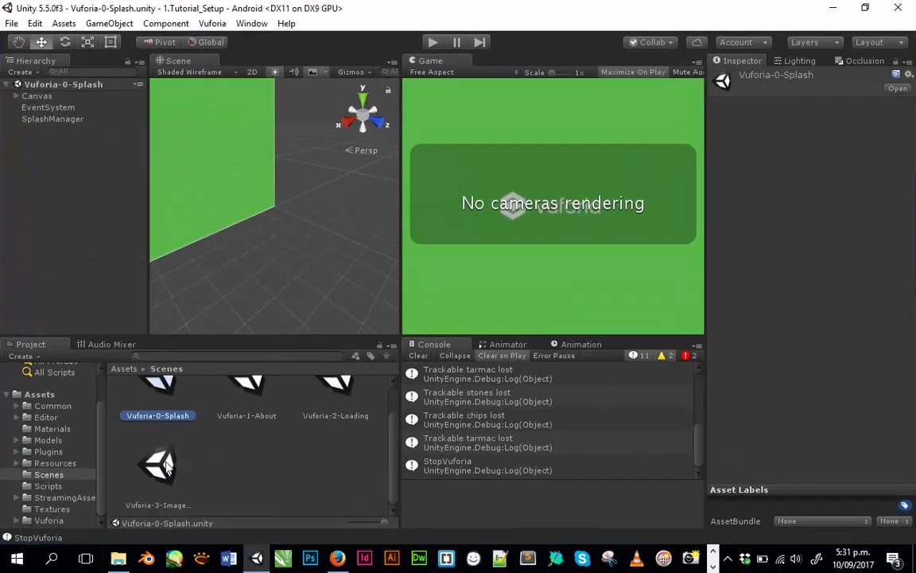
double_click(159, 465)
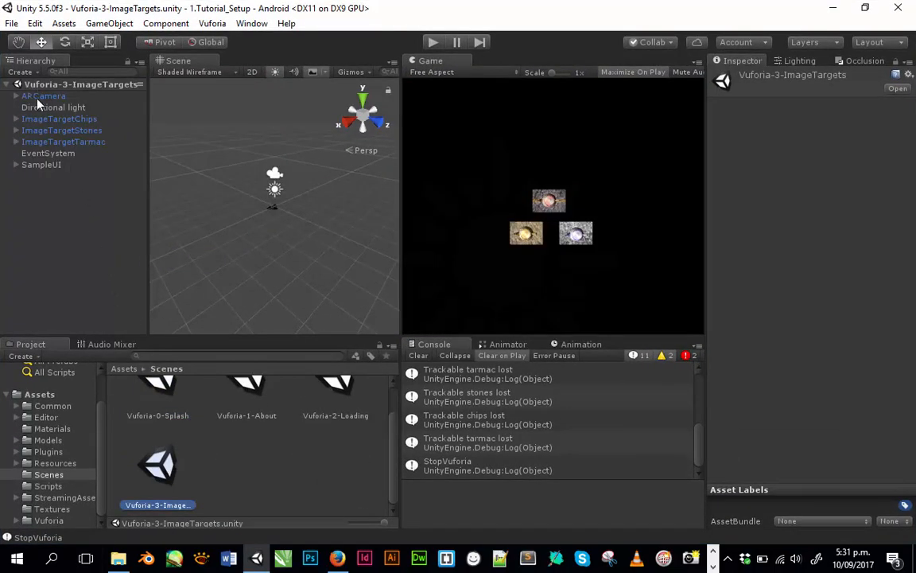
Paste the copied license key into the App License Key field of ARCamera's Vuforia configuration, and save the scene.
click(38, 96)
click(769, 230)
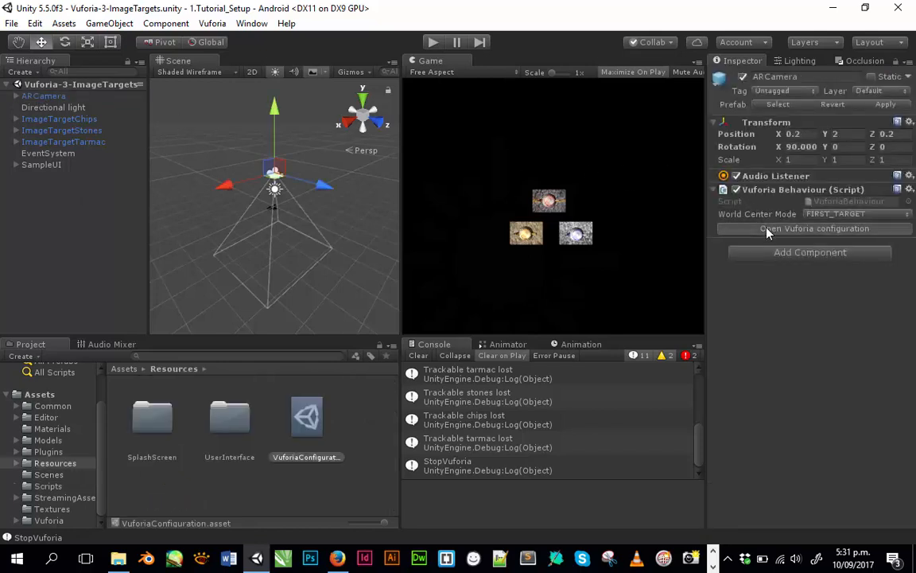
click(833, 133)
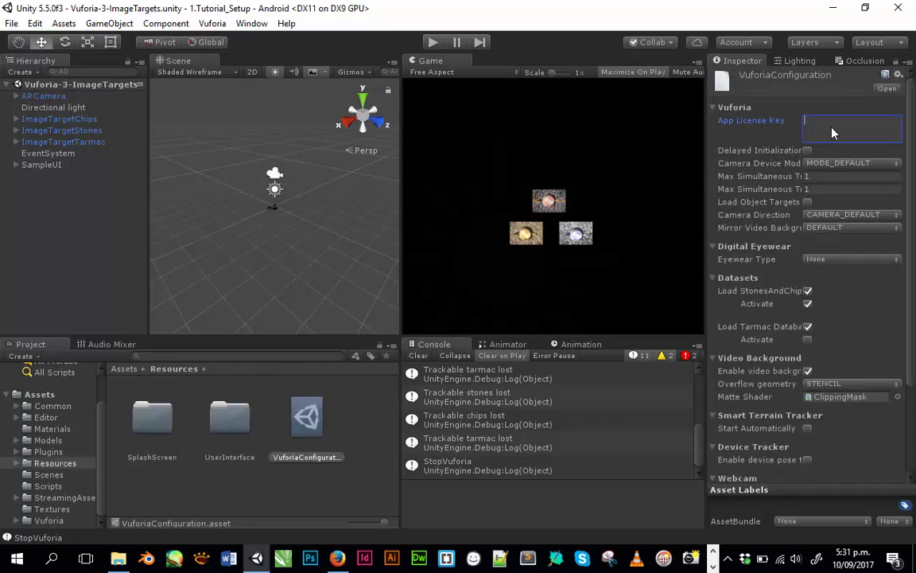
key(ctrl+v)
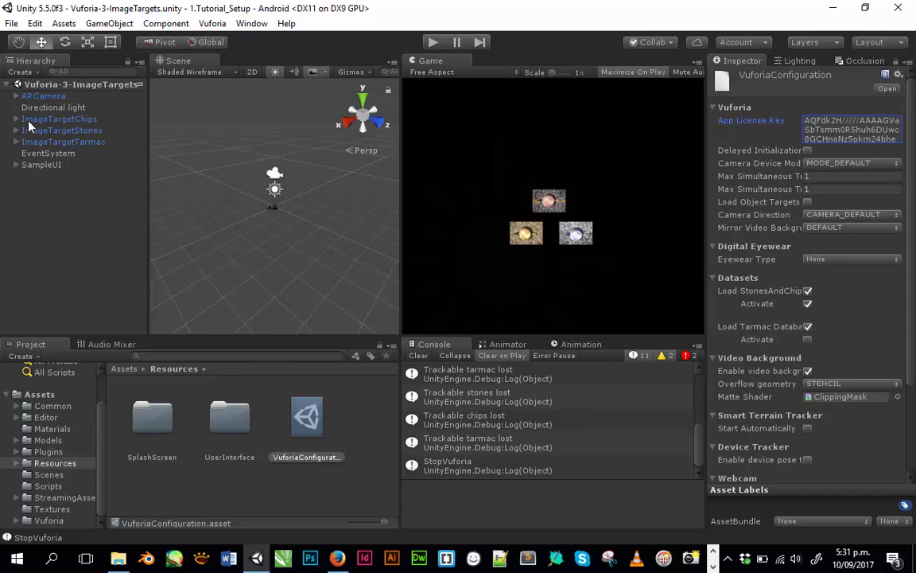
click(11, 24)
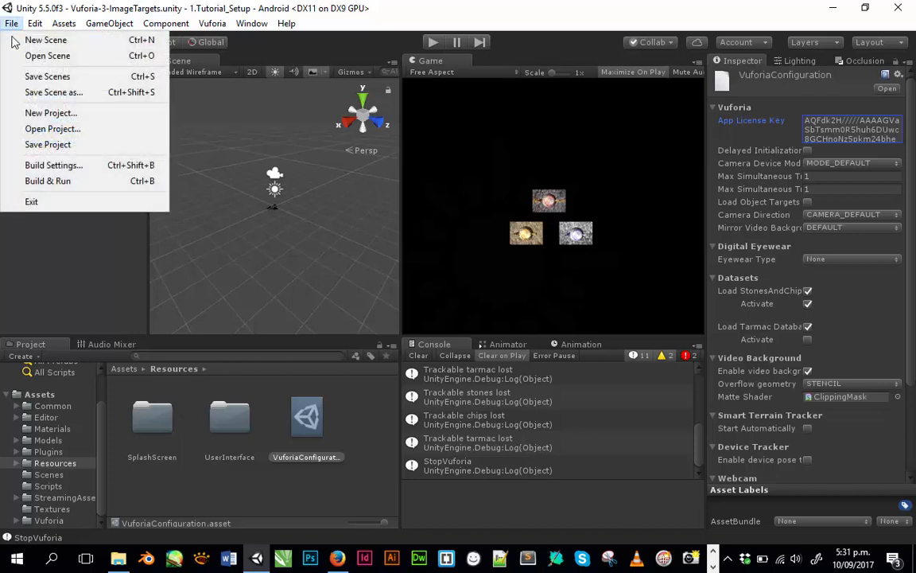
click(26, 77)
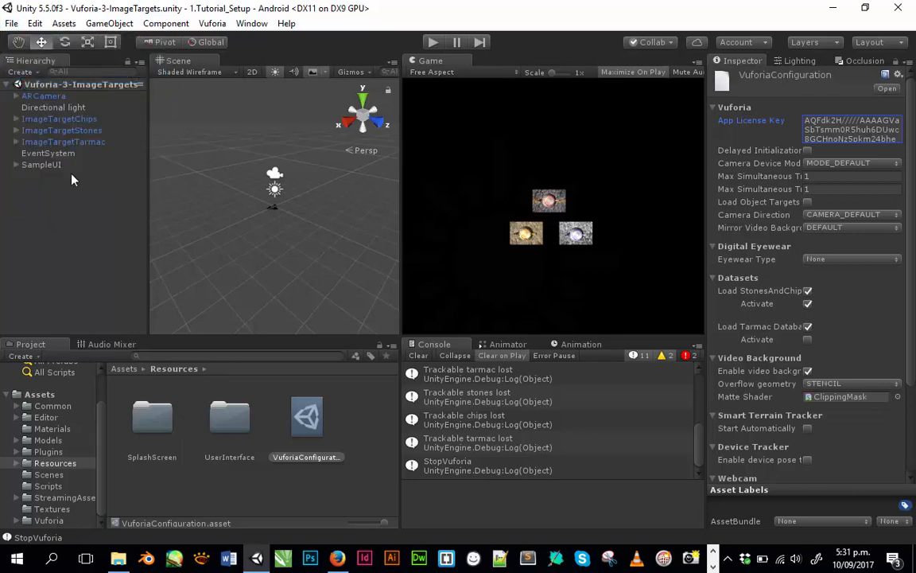
click(56, 97)
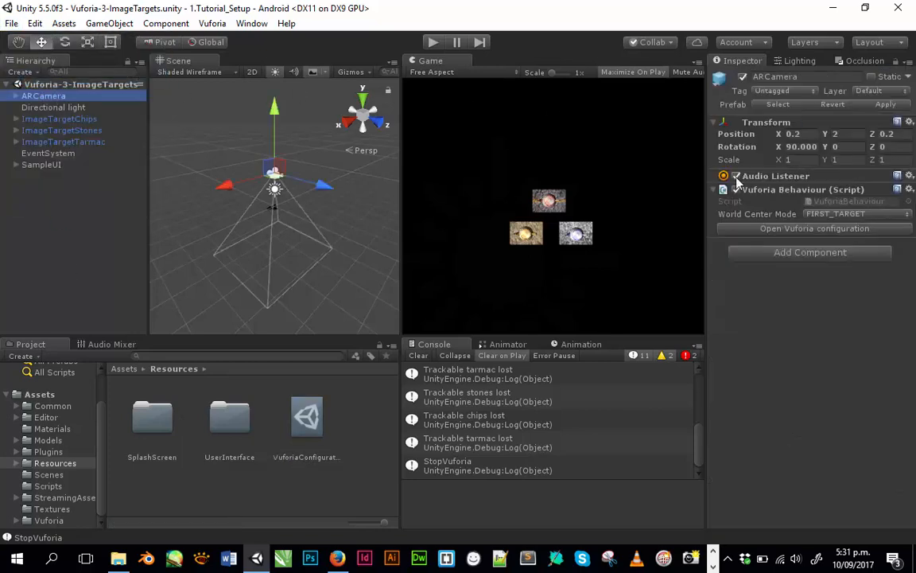
click(808, 229)
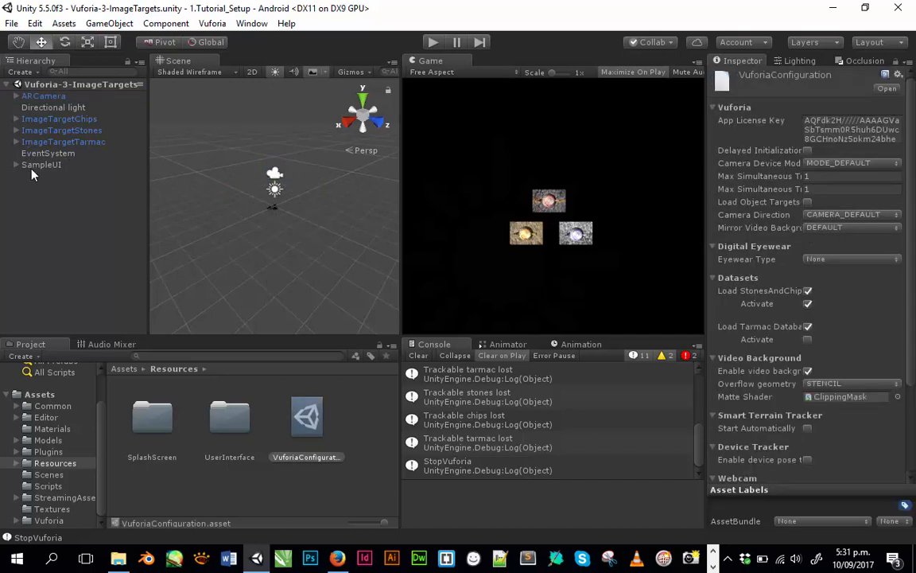
Test the sample from the Vuforia-0-Splash scene past its Image Targets info page, and play the Vuforia-3-ImageTargets scene directly.
click(48, 475)
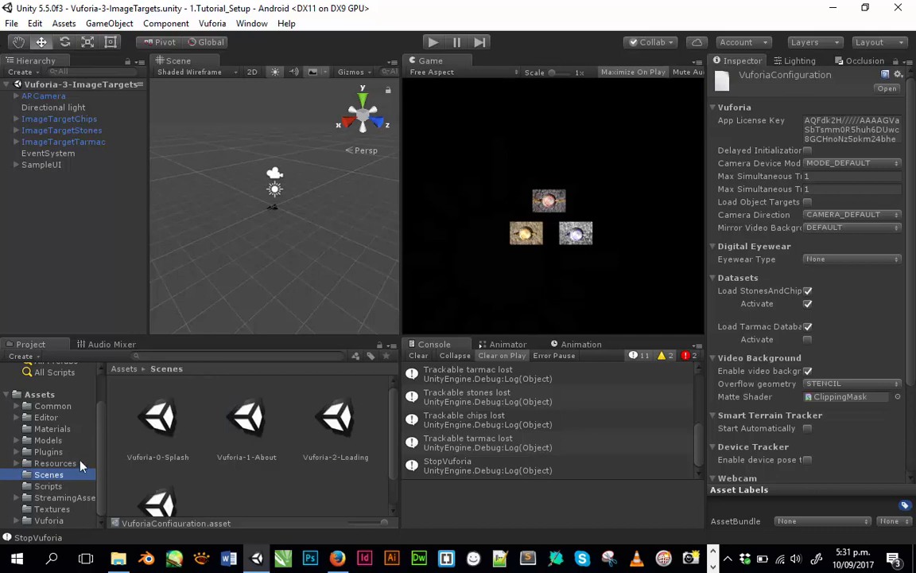
click(160, 426)
double_click(160, 426)
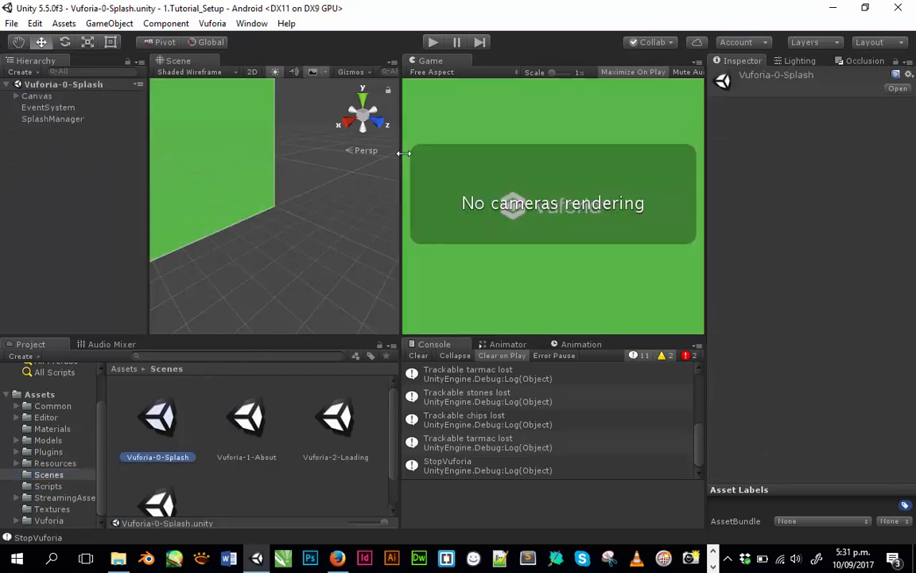
click(432, 42)
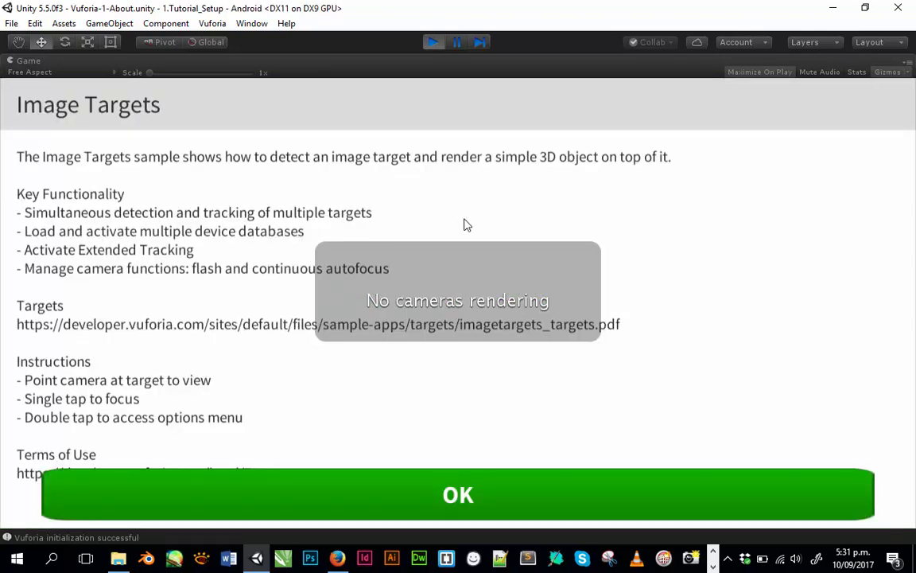
click(480, 510)
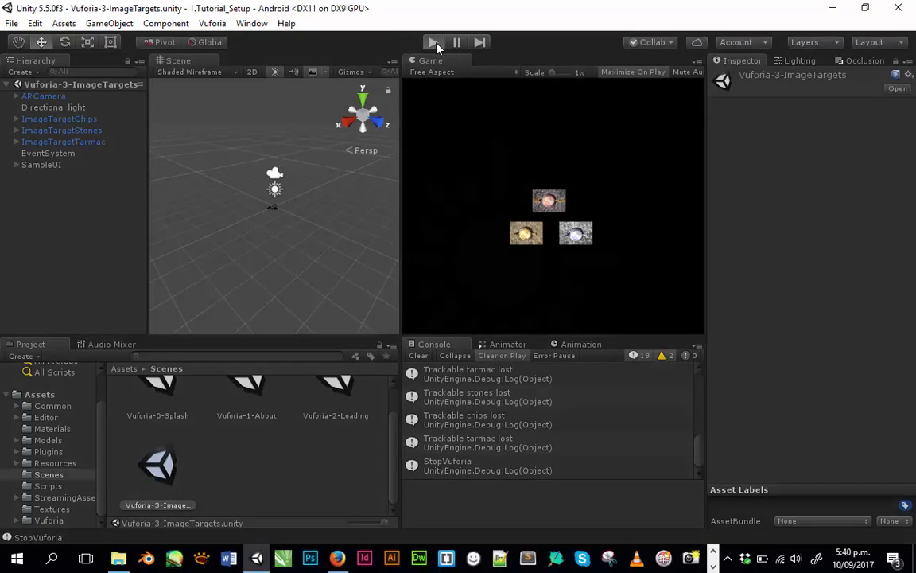
click(433, 44)
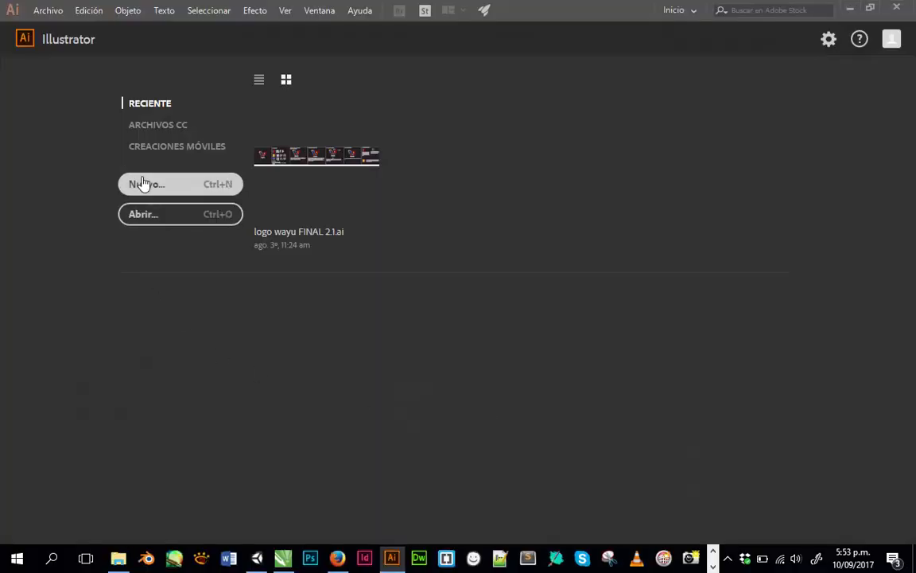
Start a new document in Illustrator with pixels (Píxeles) as its unit.
click(147, 183)
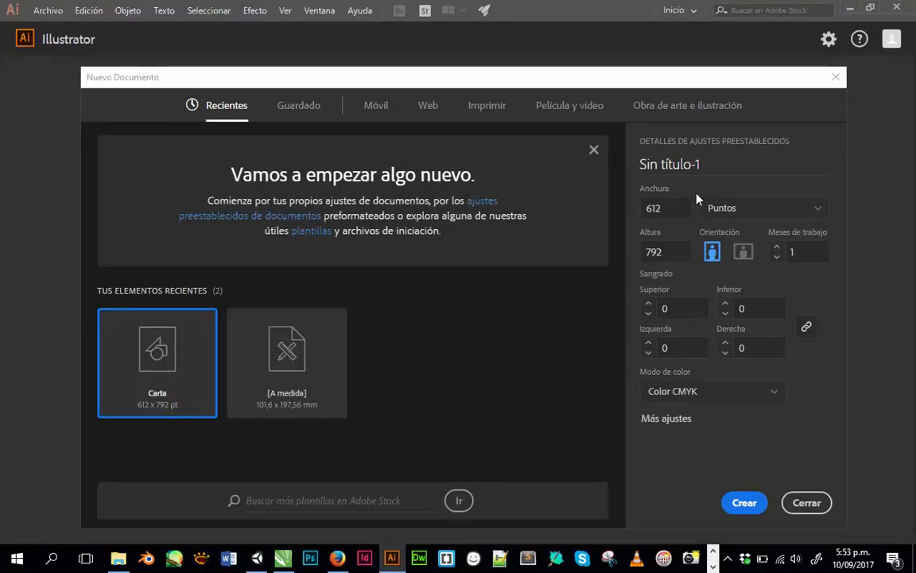
click(668, 201)
click(737, 206)
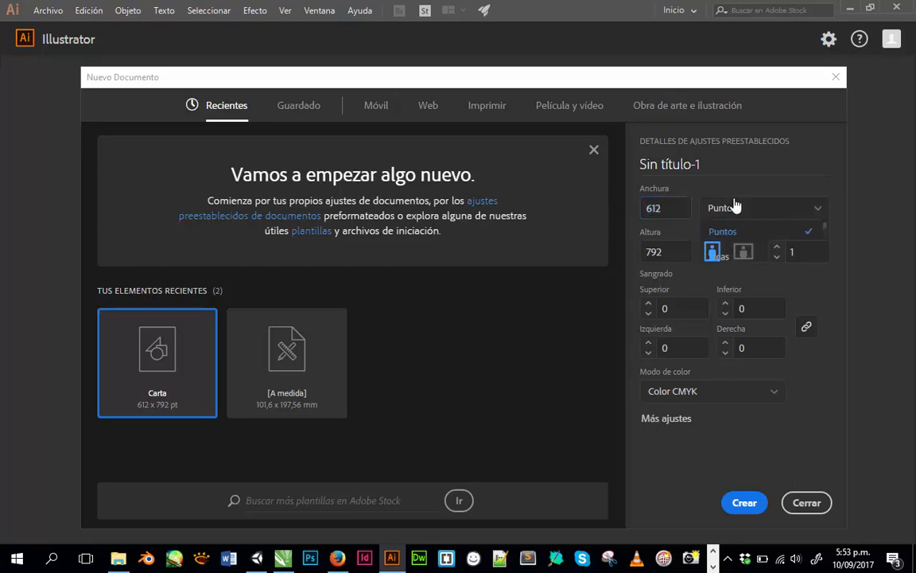
click(720, 355)
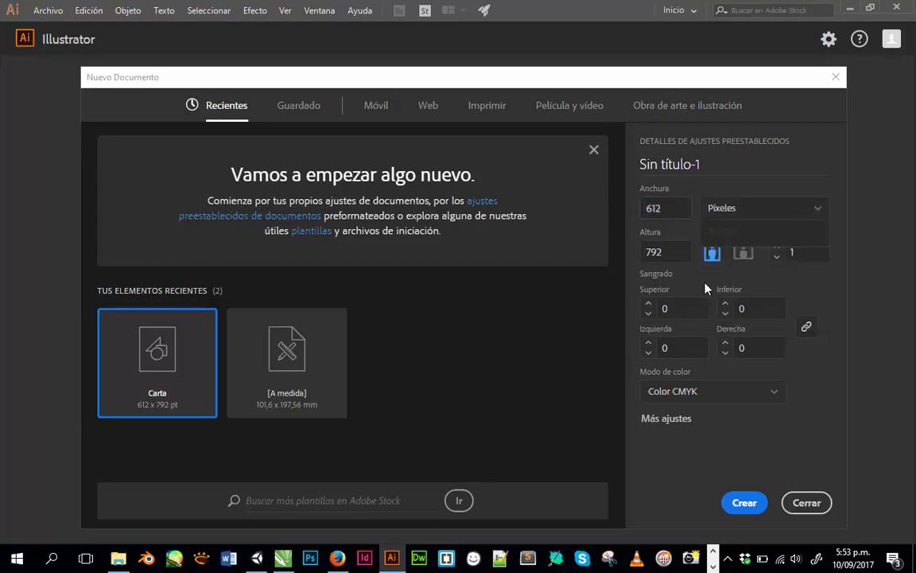
Set the new document's width and height to 2048 pixels each.
click(665, 207)
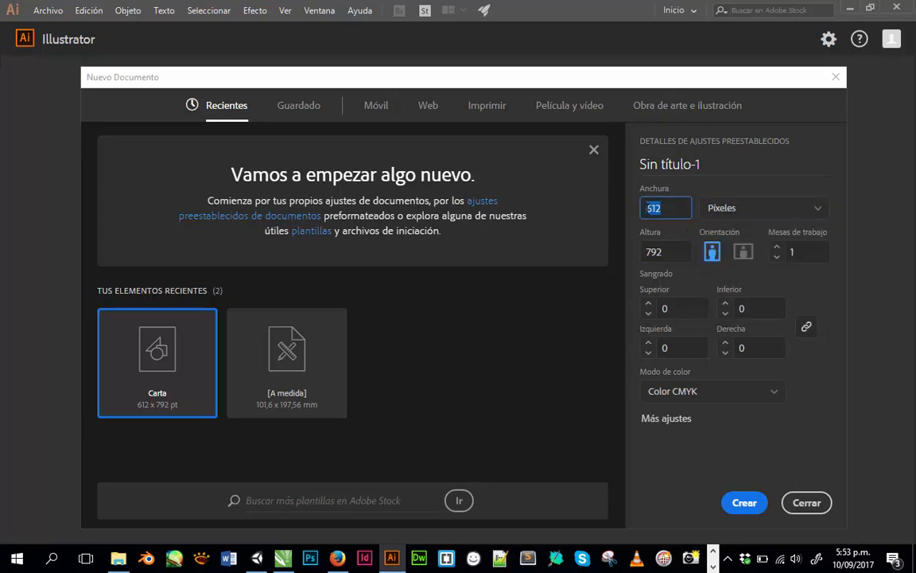
text(20148)
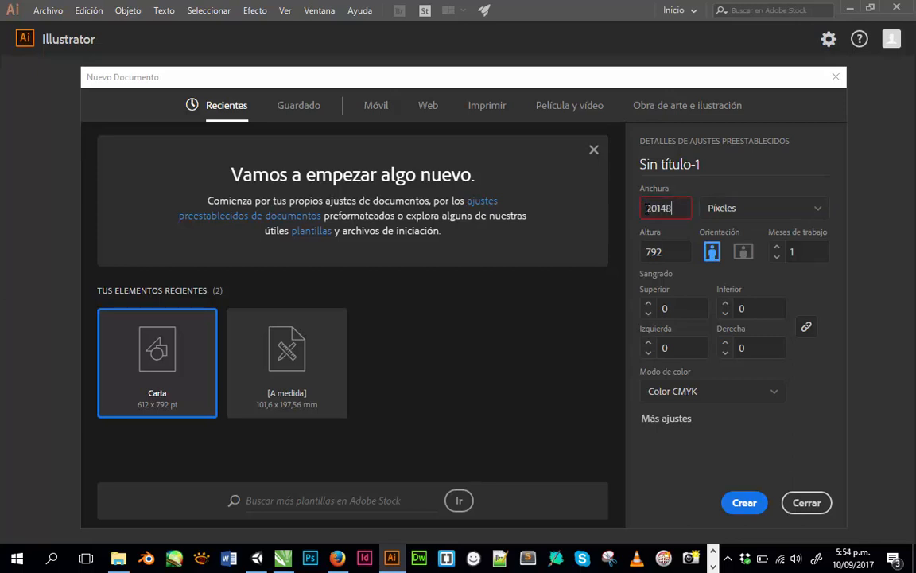
key(BackSpace)
key(BackSpace)
key(BackSpace)
text(2)
key(BackSpace)
text(48)
key(Tab)
text(2)
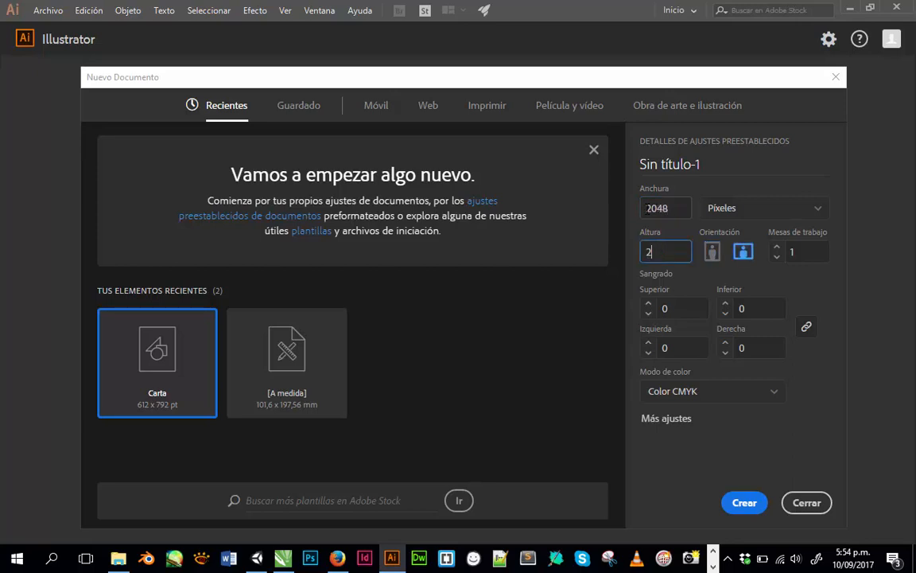
text(01)
text(48)
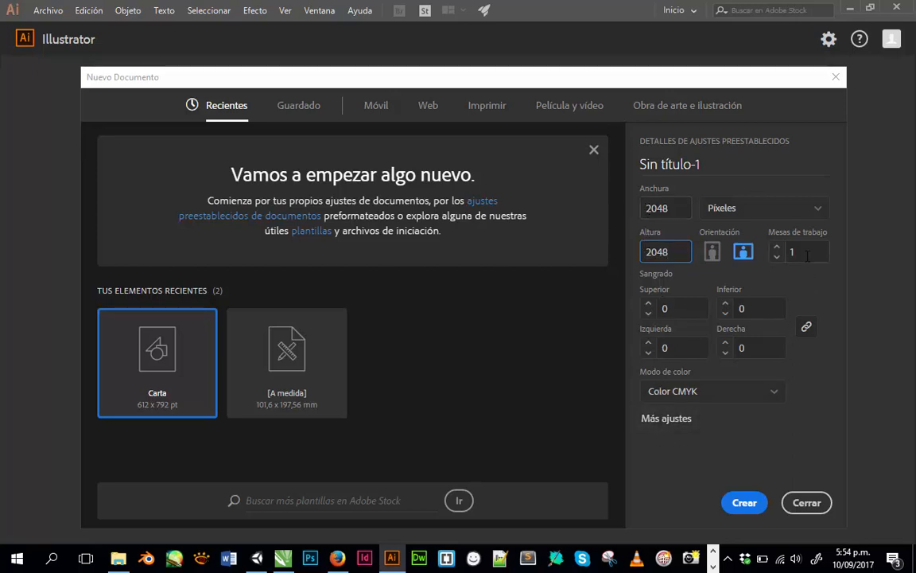
Set the number of artboards to 3 and the color mode to RGB, and create the document.
key(Tab)
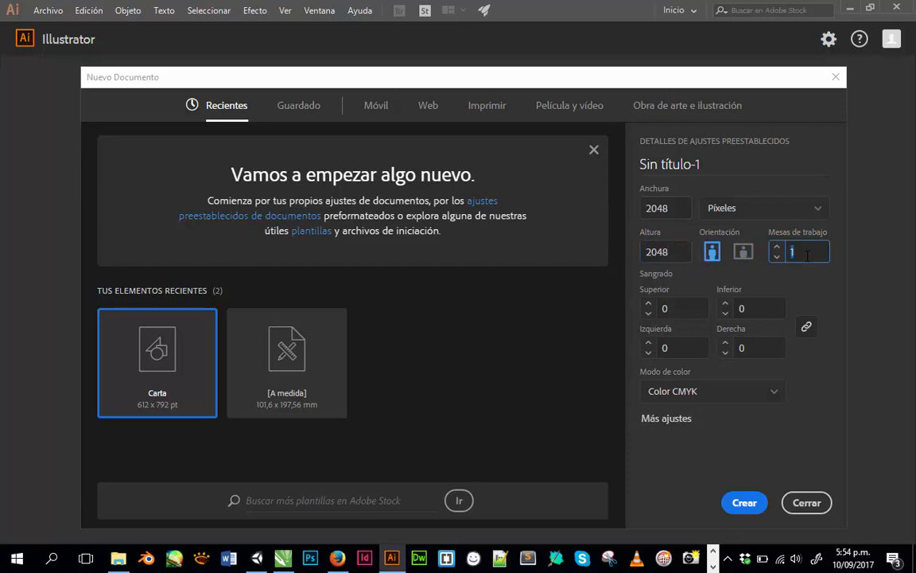
text(3)
click(721, 395)
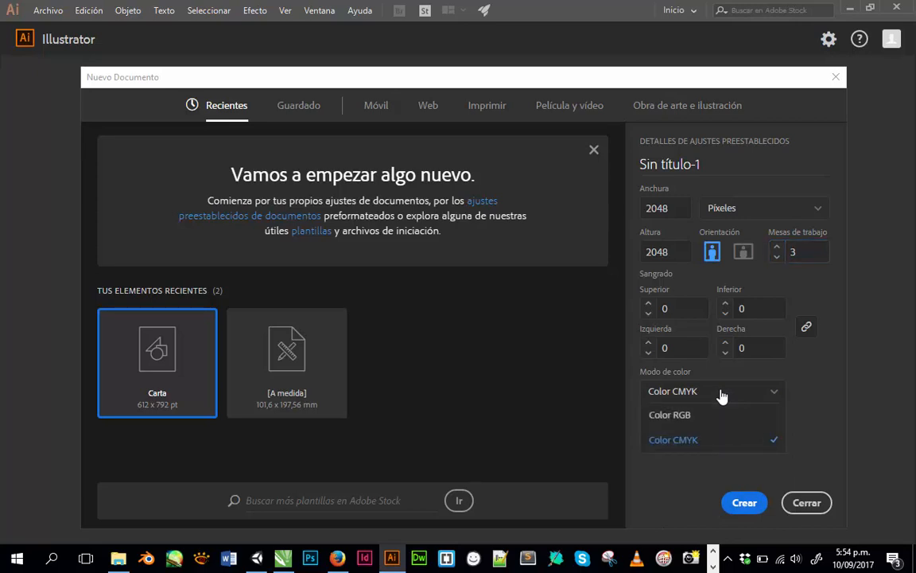
click(719, 413)
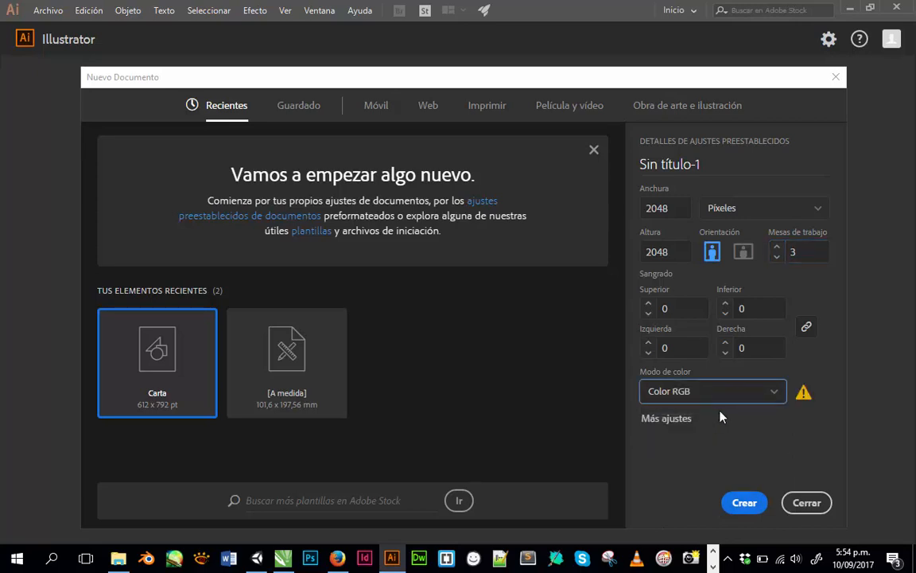
click(751, 504)
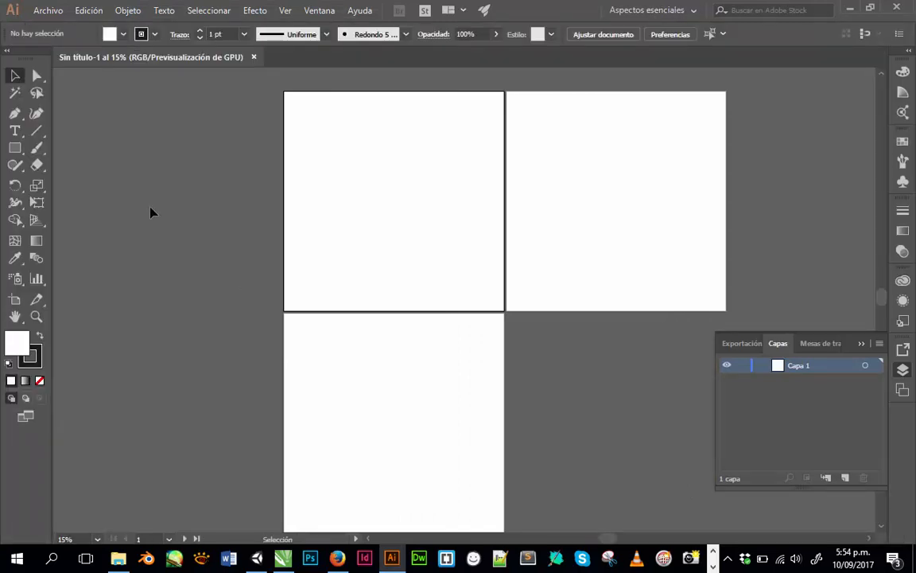
Draw a white-filled rectangle with a black stroke inside the first artboard and select it.
click(15, 149)
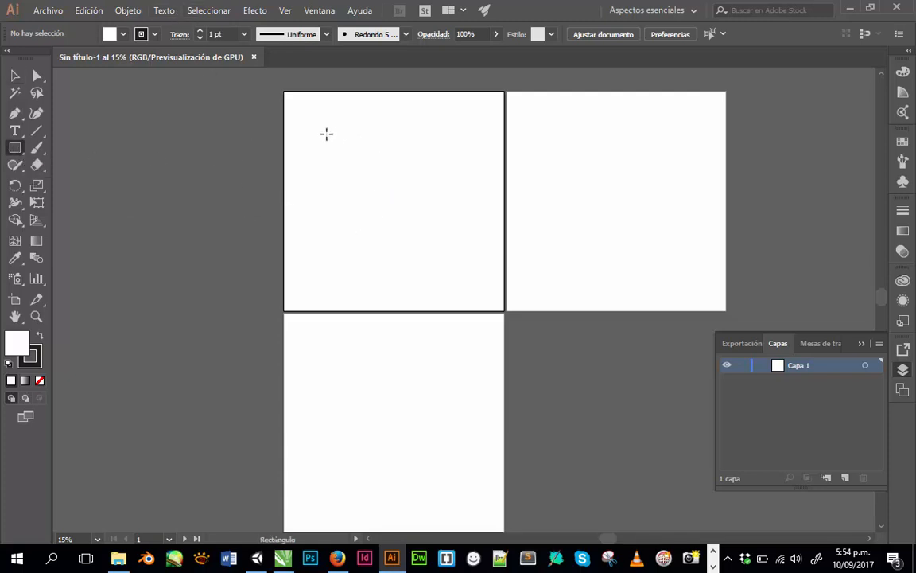
drag(309, 125, 456, 267)
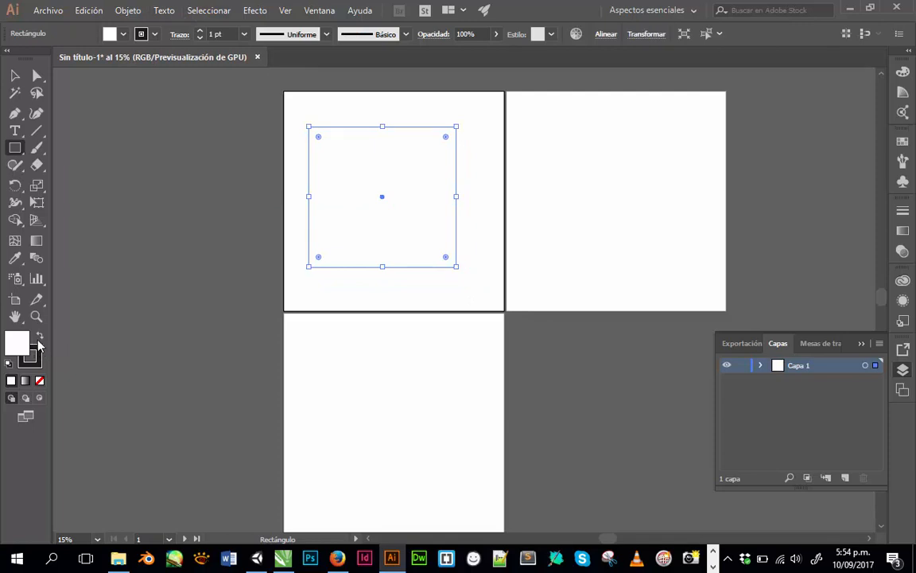
click(38, 338)
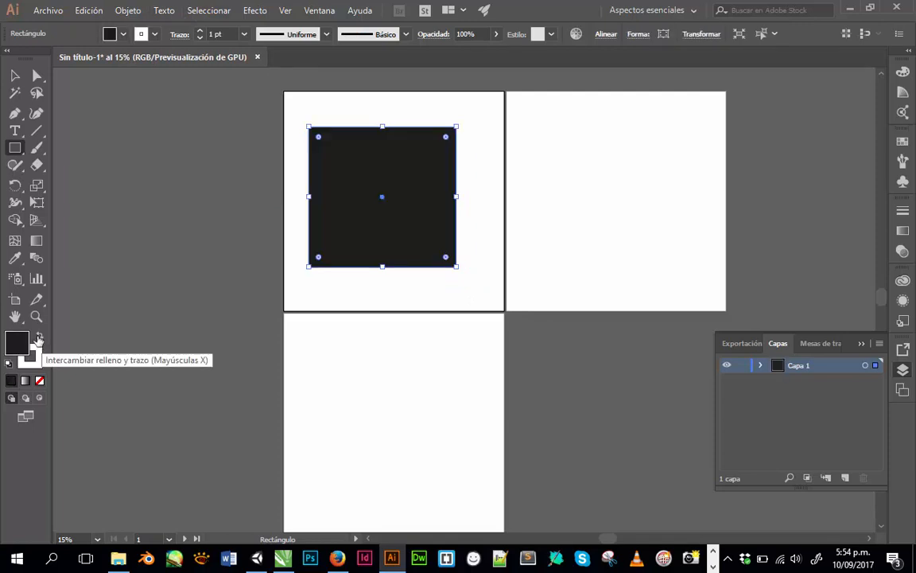
click(38, 338)
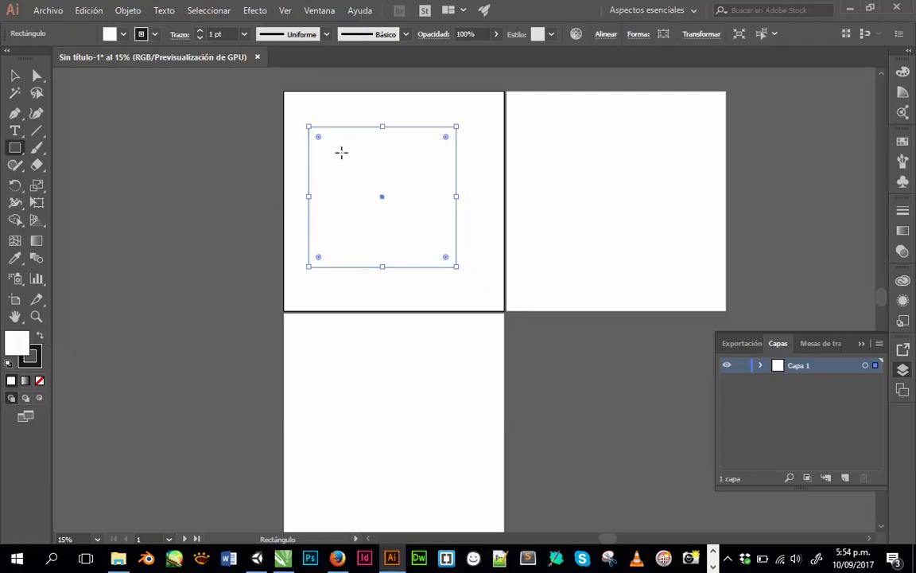
click(14, 75)
click(301, 175)
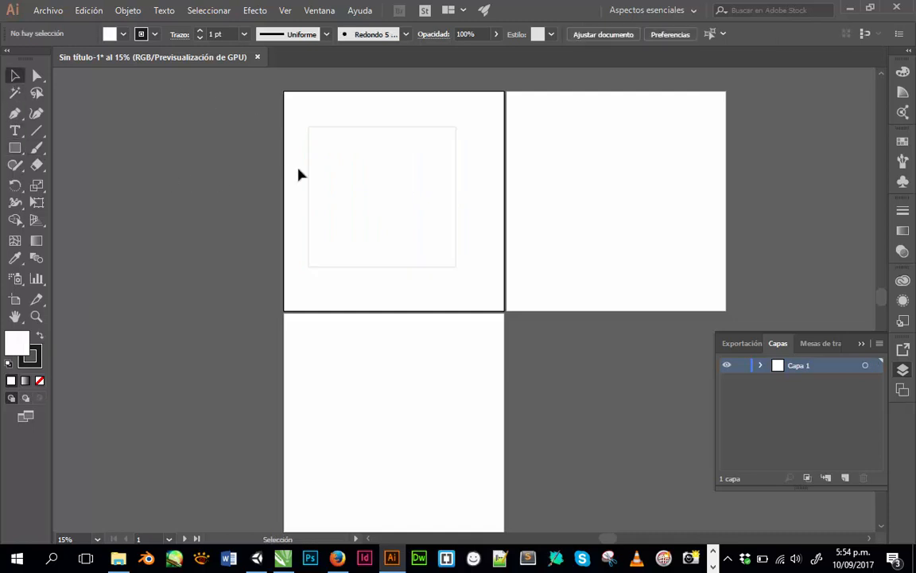
click(322, 143)
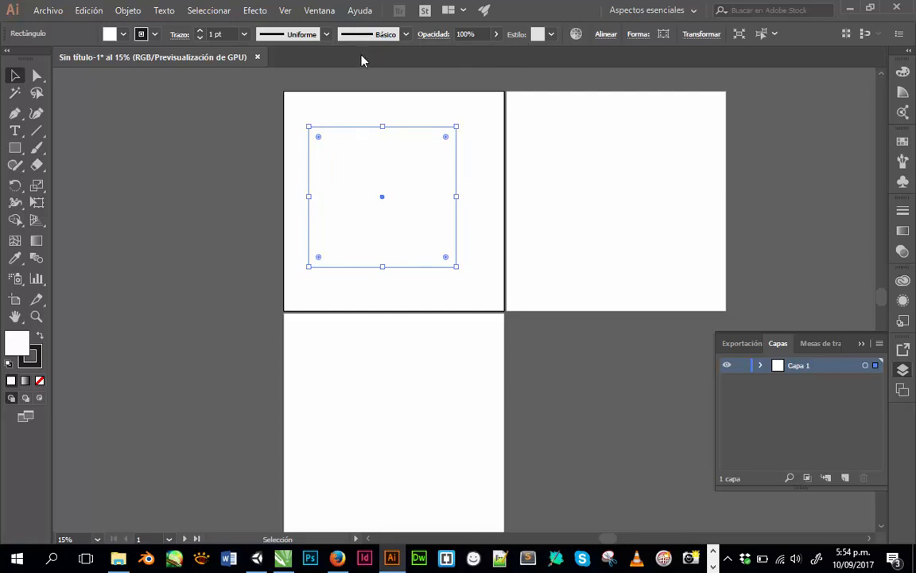
right_click(388, 169)
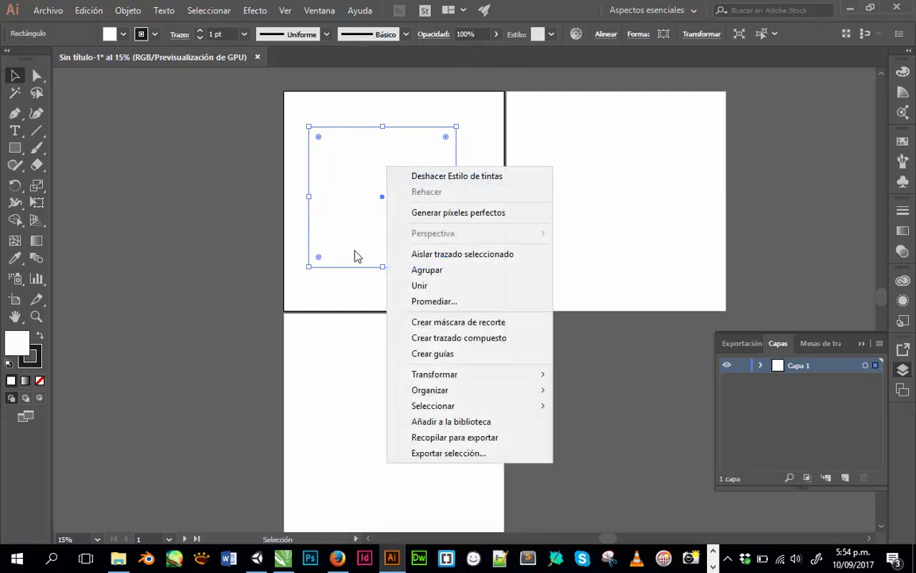
mouse_move(430, 374)
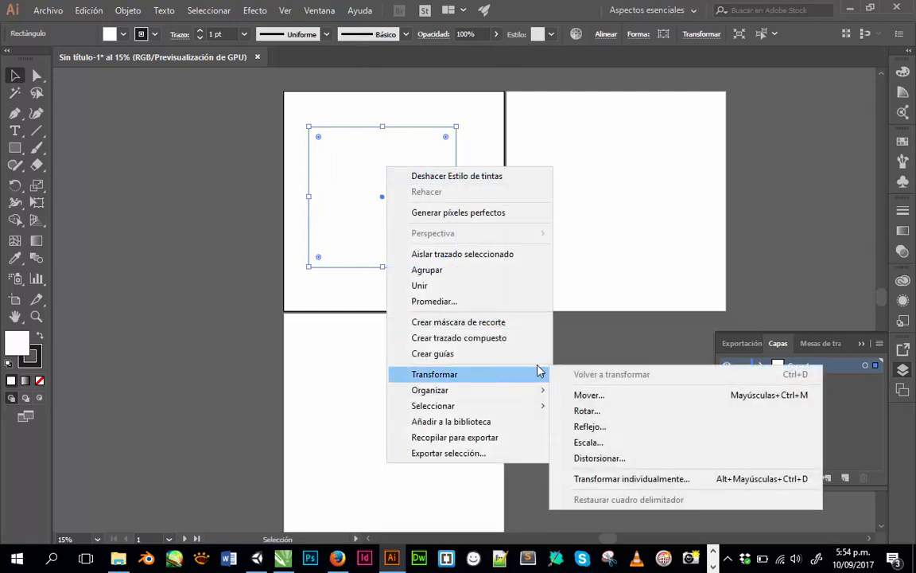
click(590, 441)
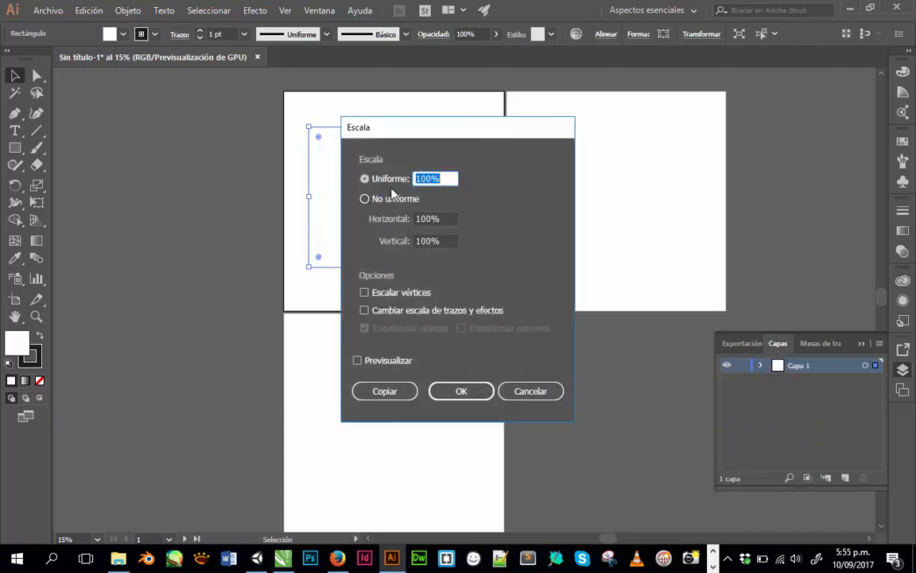
drag(451, 125, 679, 101)
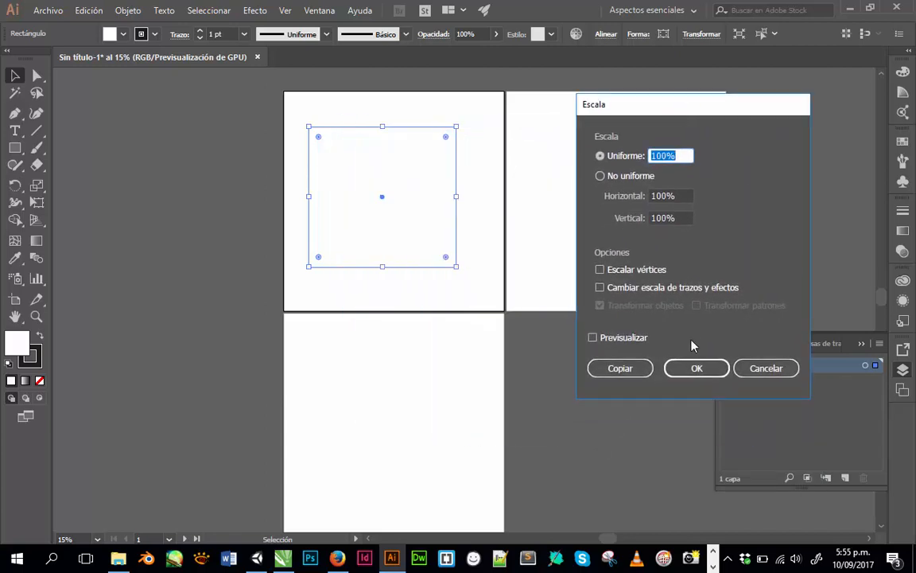
click(760, 368)
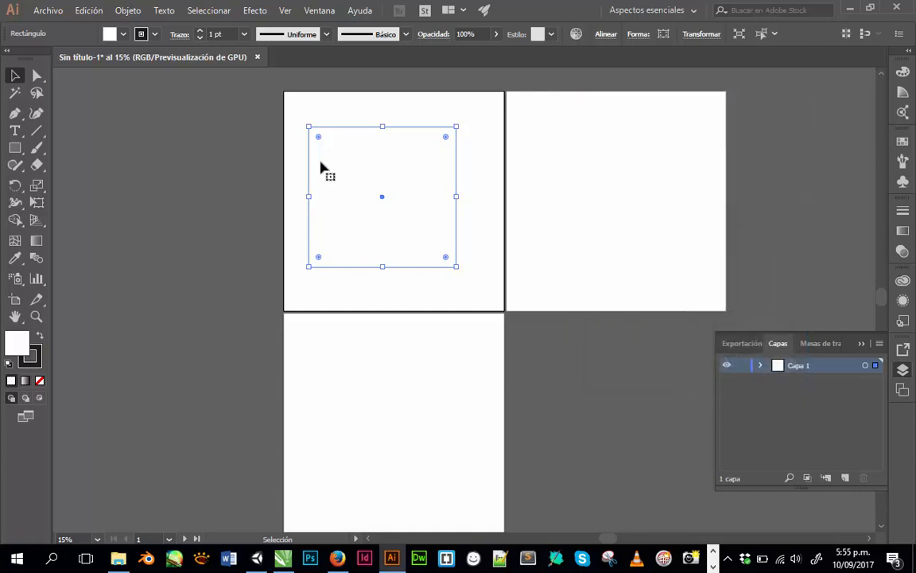
Resize the rectangle from two opposite corners so it covers the whole first artboard.
drag(310, 127, 284, 93)
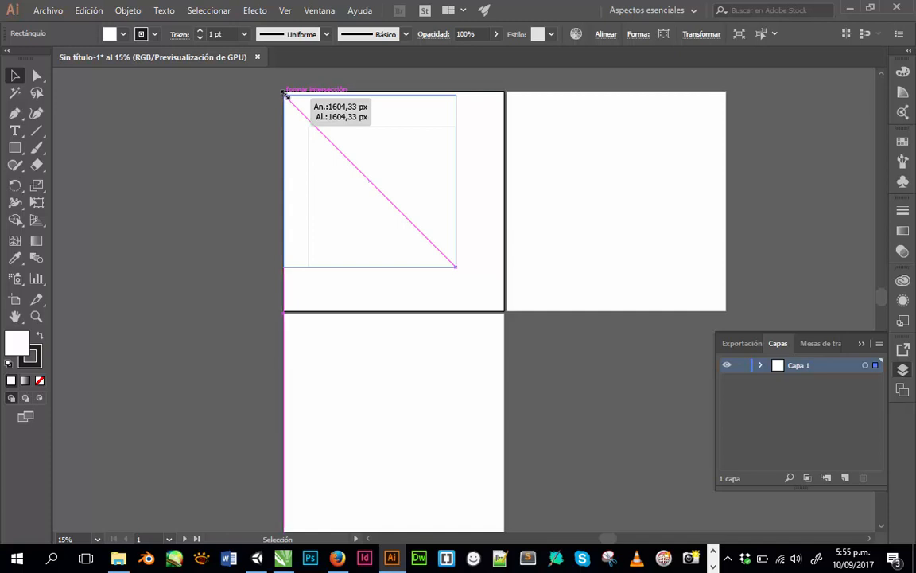
drag(285, 92, 284, 92)
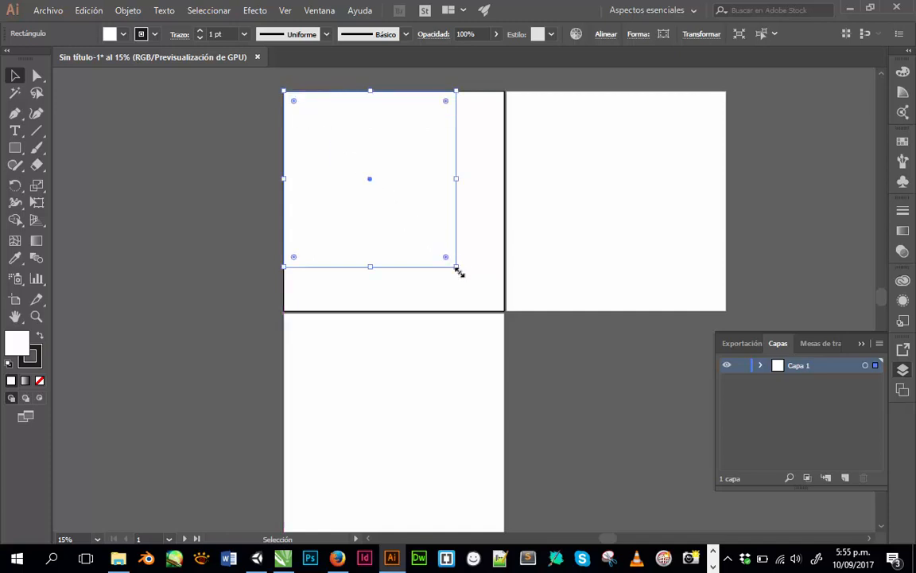
drag(458, 269, 504, 311)
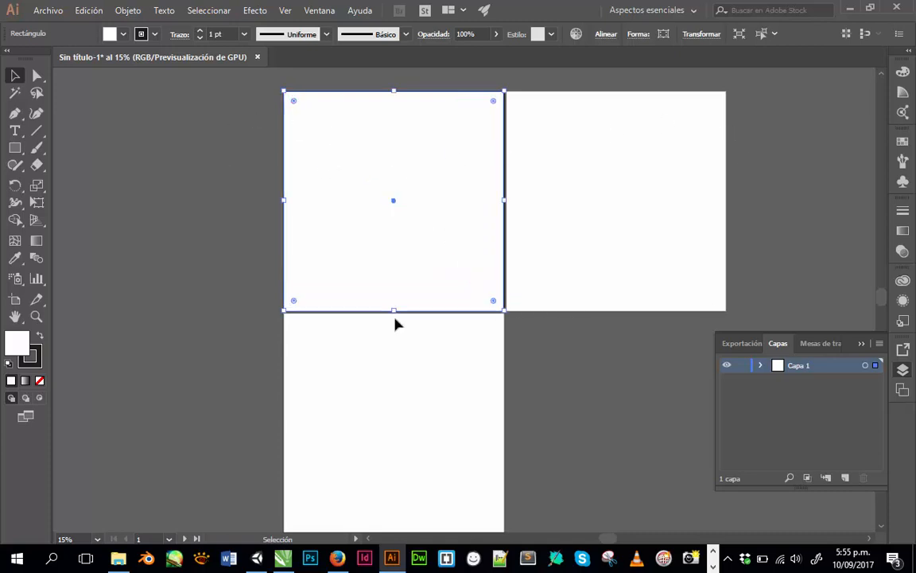
Fill the artboard-sized square with black (000000).
double_click(13, 354)
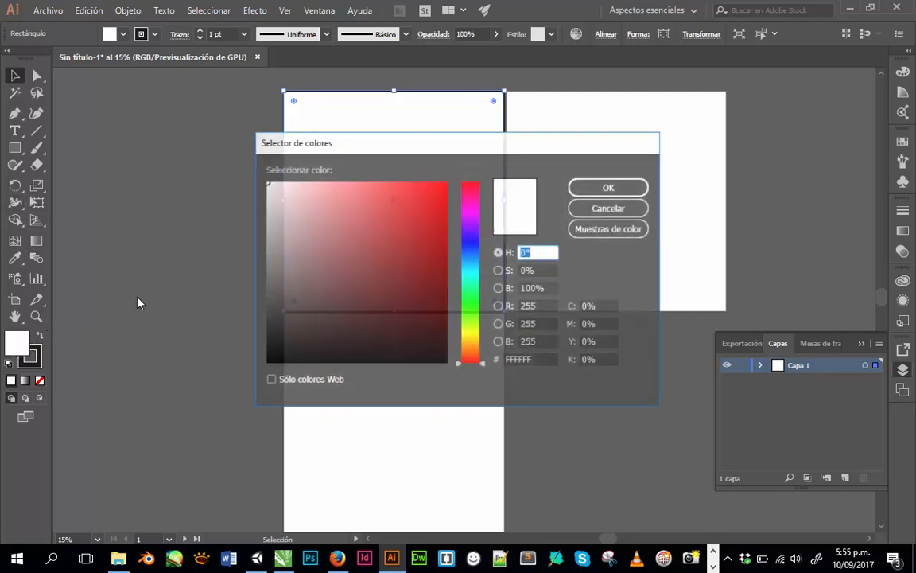
click(430, 356)
click(515, 223)
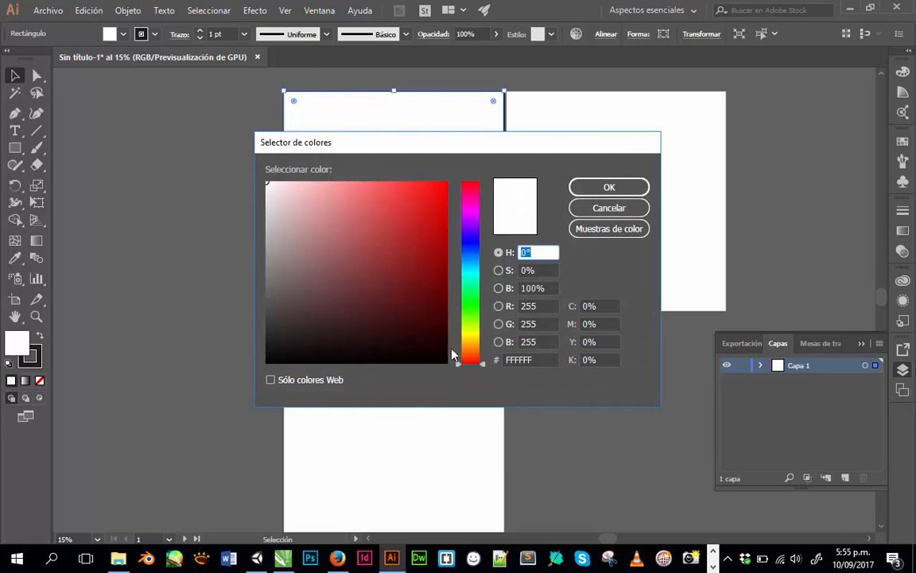
drag(444, 353, 451, 370)
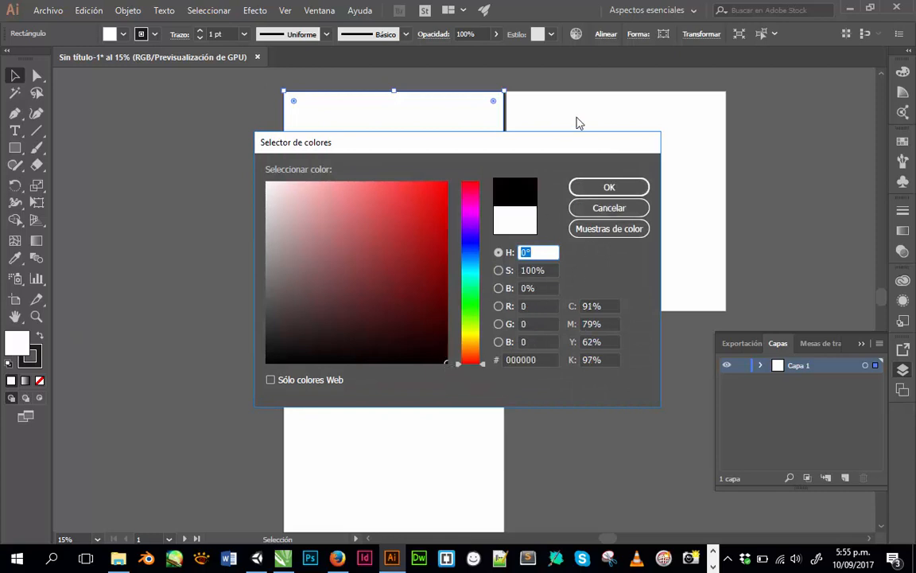
click(606, 188)
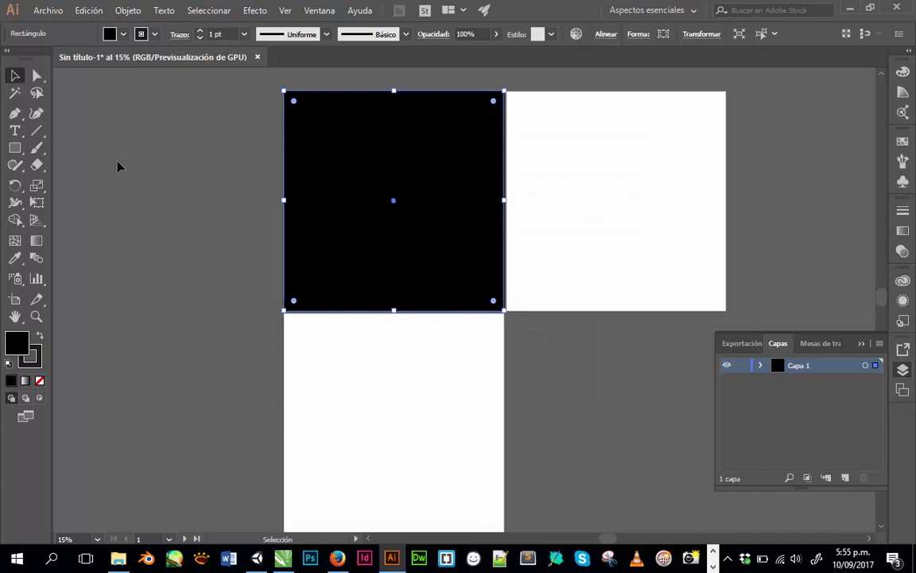
Draw a smaller square and center it on the black square of the first artboard.
click(16, 149)
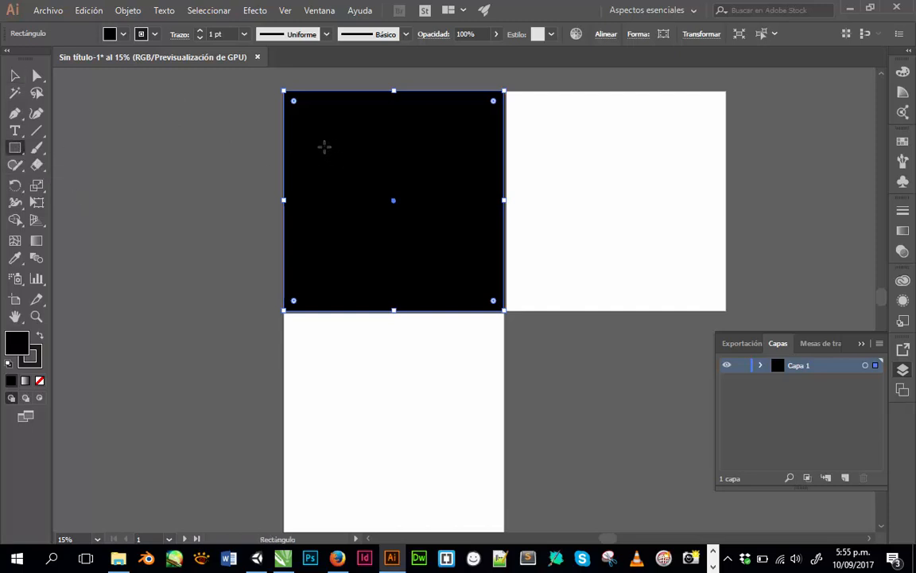
shift+drag(324, 146, 399, 227)
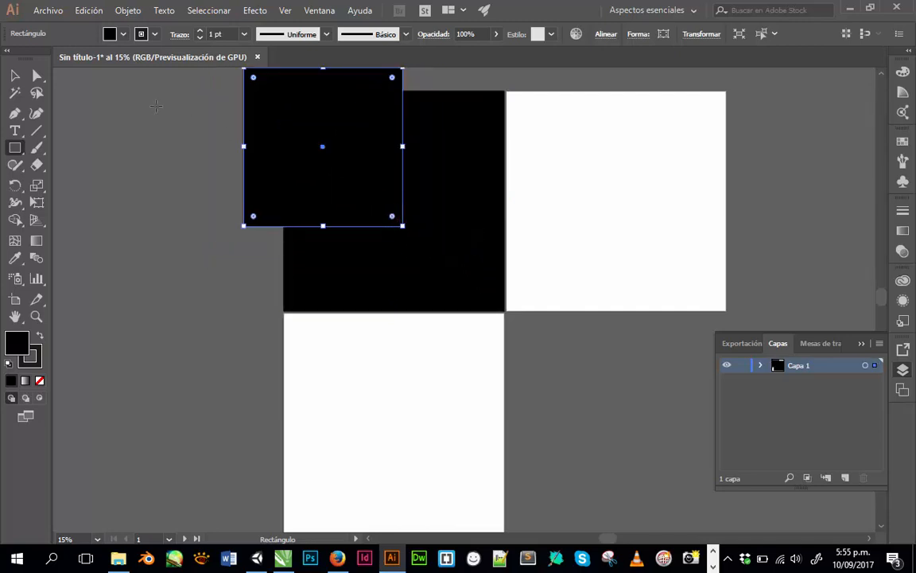
click(14, 75)
drag(298, 116, 369, 178)
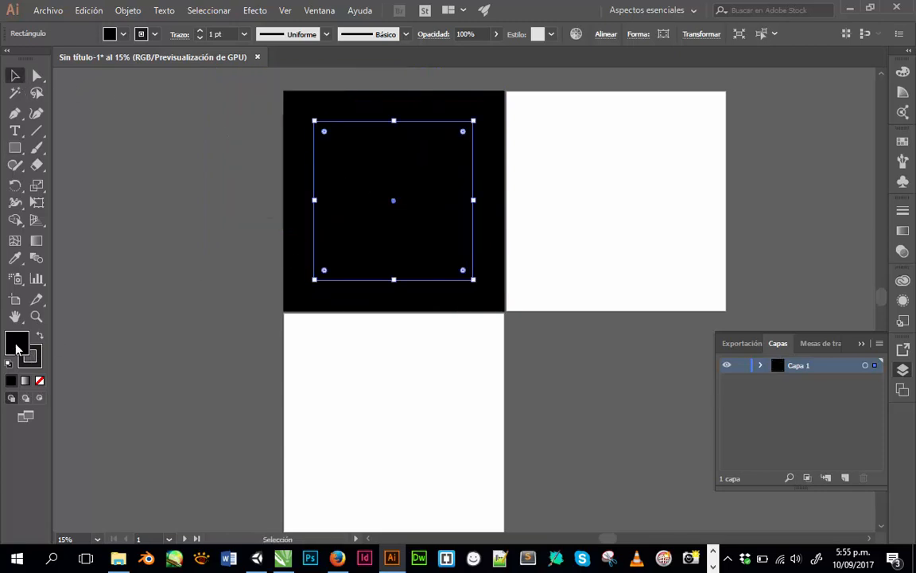
Fill the smaller centered square with white (FFFFFF).
double_click(16, 348)
drag(329, 225, 241, 173)
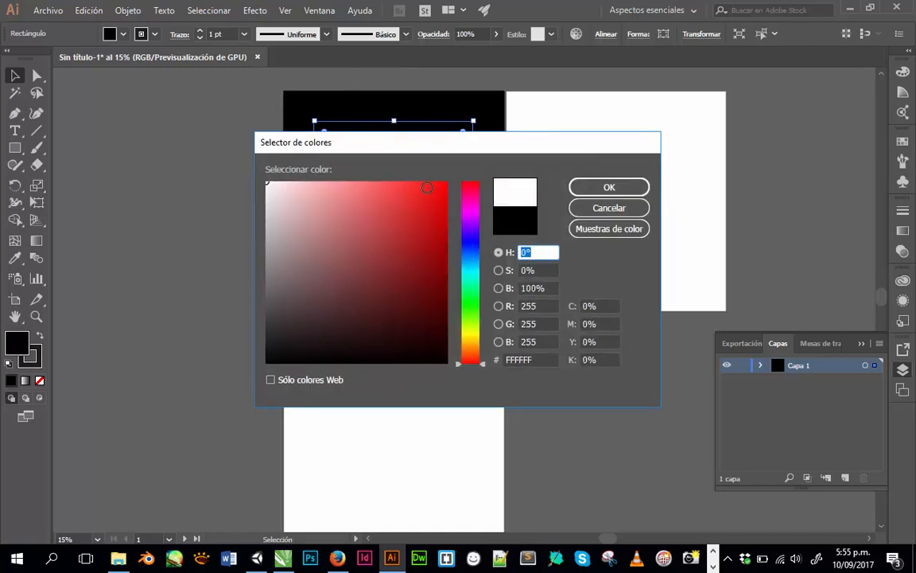
click(606, 188)
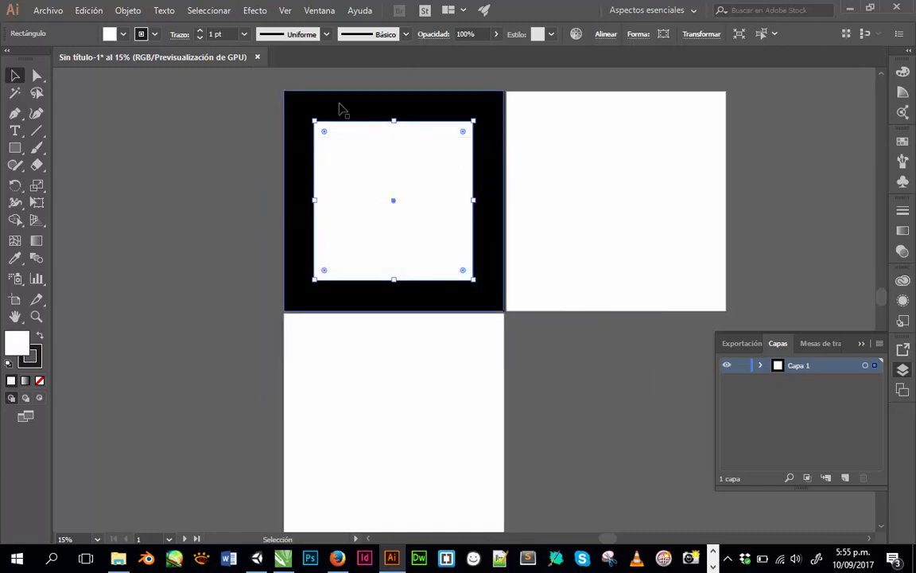
shift+click(338, 107)
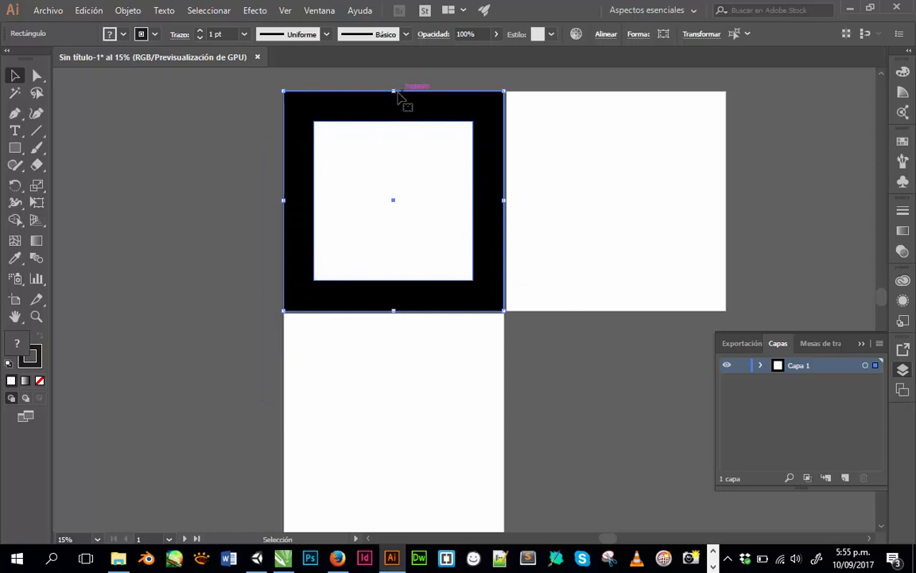
click(607, 35)
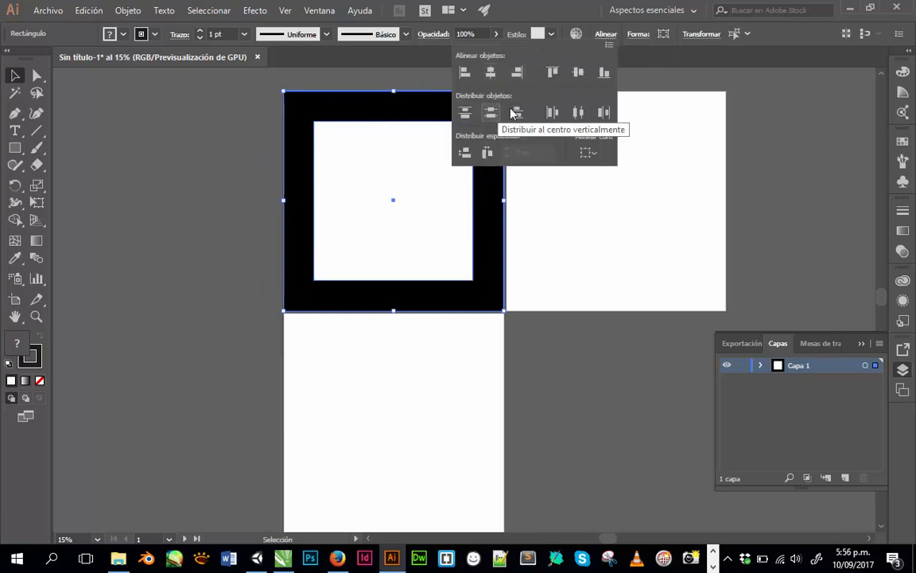
click(141, 112)
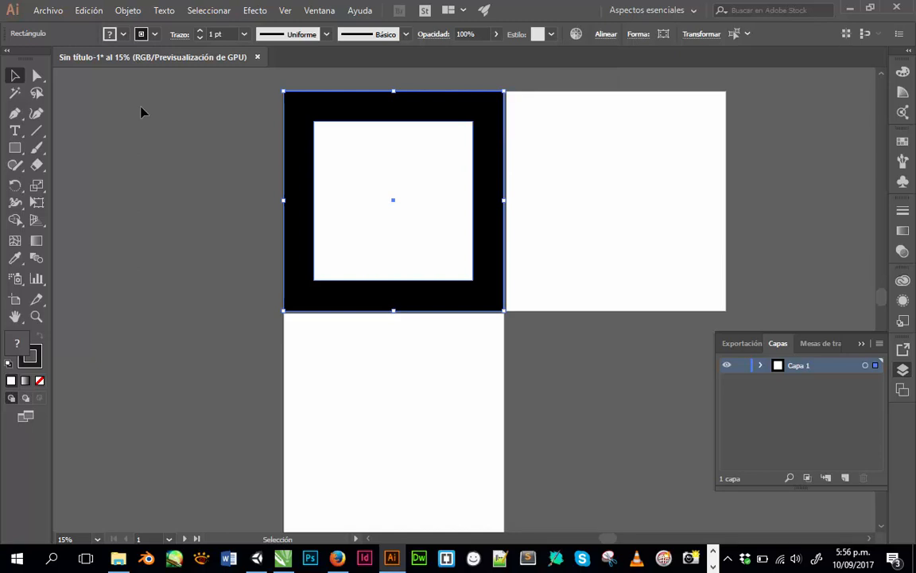
Enlarge the white square from its center until its upper-left corner sits at about X 166 px, Y 166 px, thinning the black border.
click(255, 216)
click(330, 195)
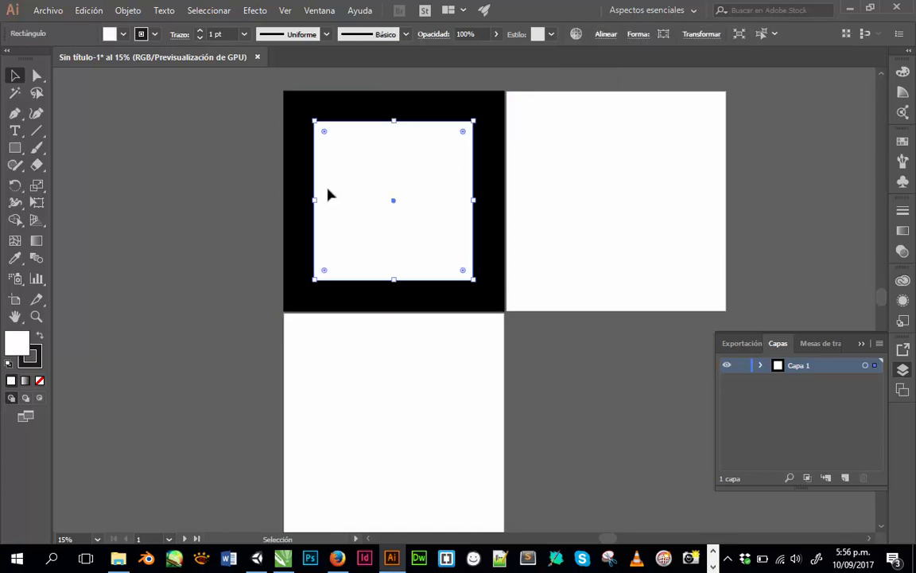
shift+click(309, 121)
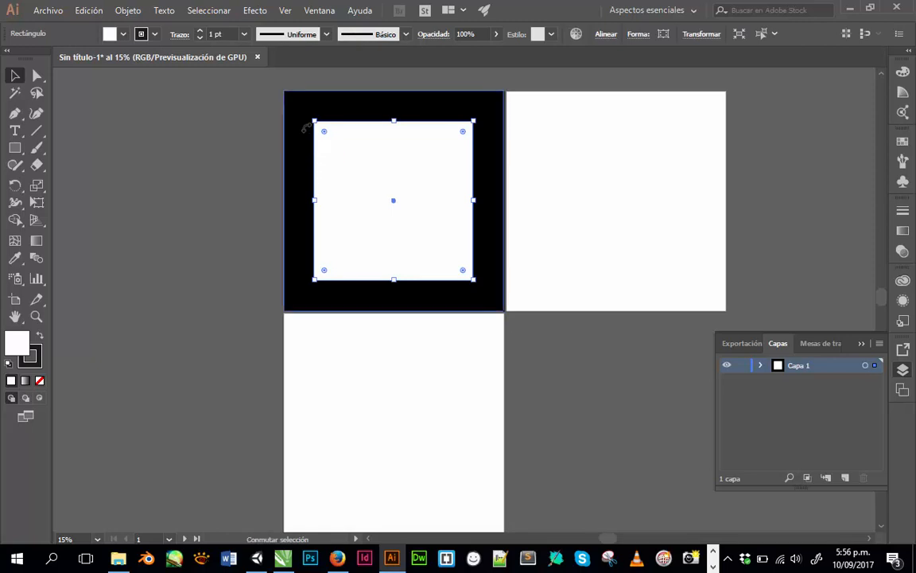
alt+drag(315, 121, 303, 113)
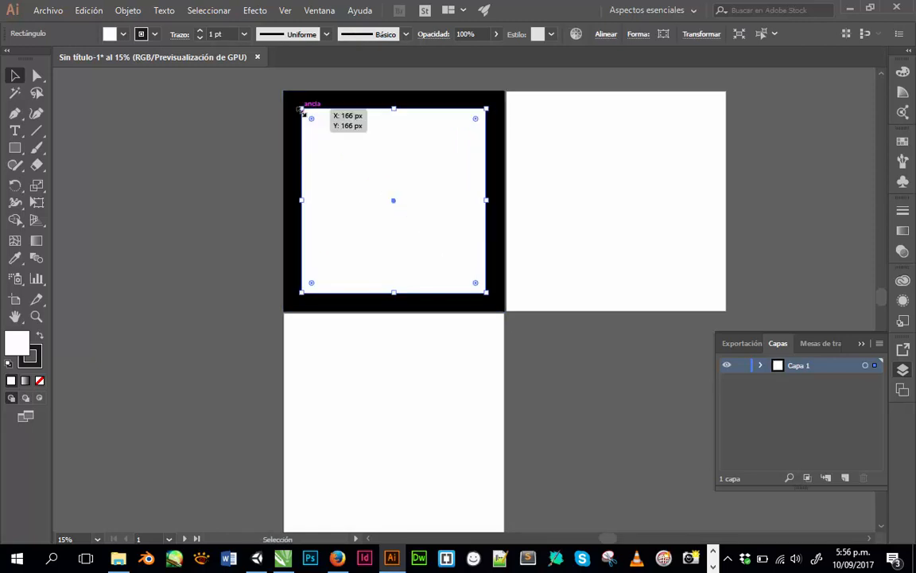
click(268, 121)
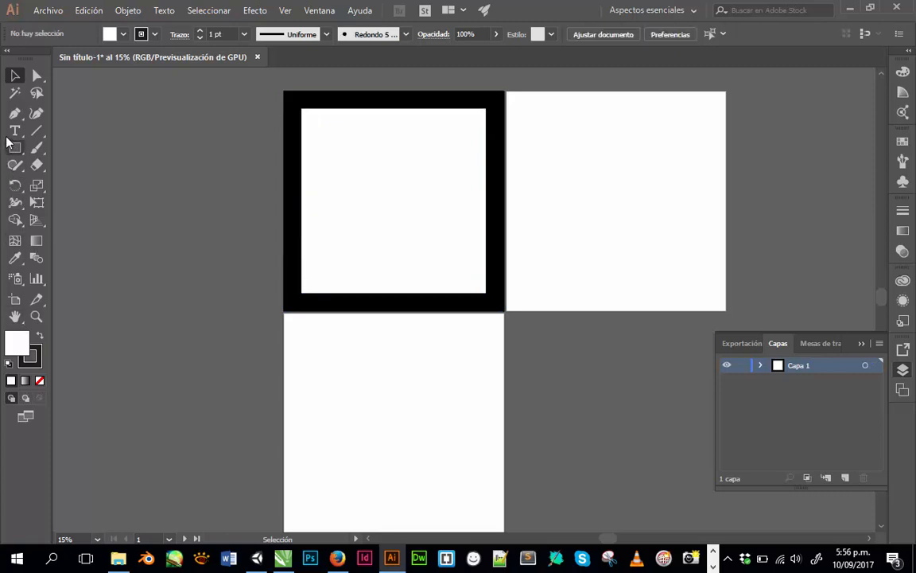
Add two large black number 1 texts inside the white square, one near its upper-left corner and one near its lower-right corner.
key(t)
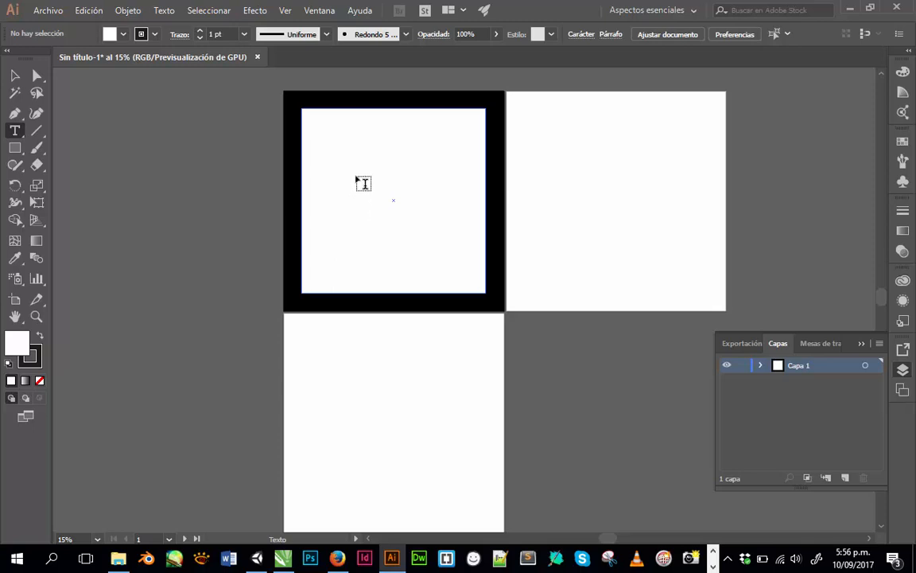
click(563, 188)
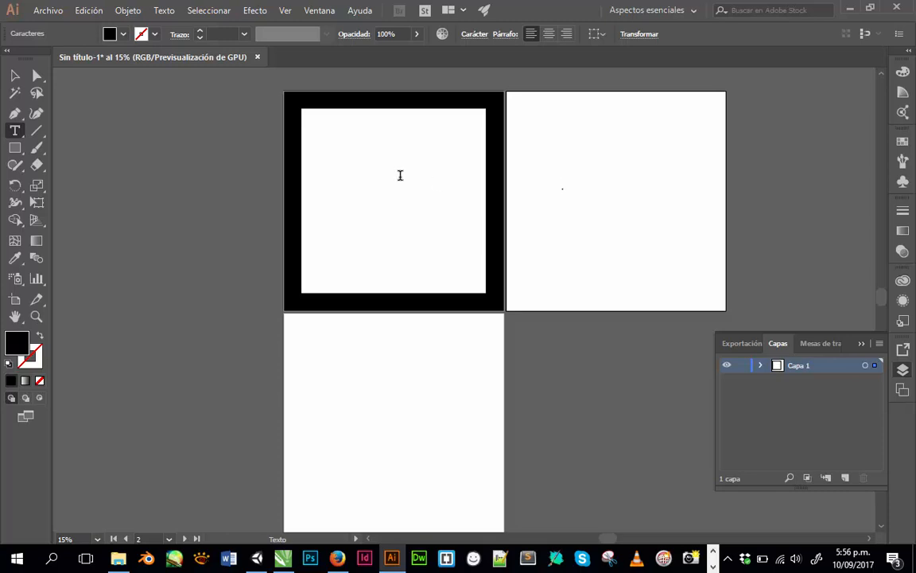
click(14, 75)
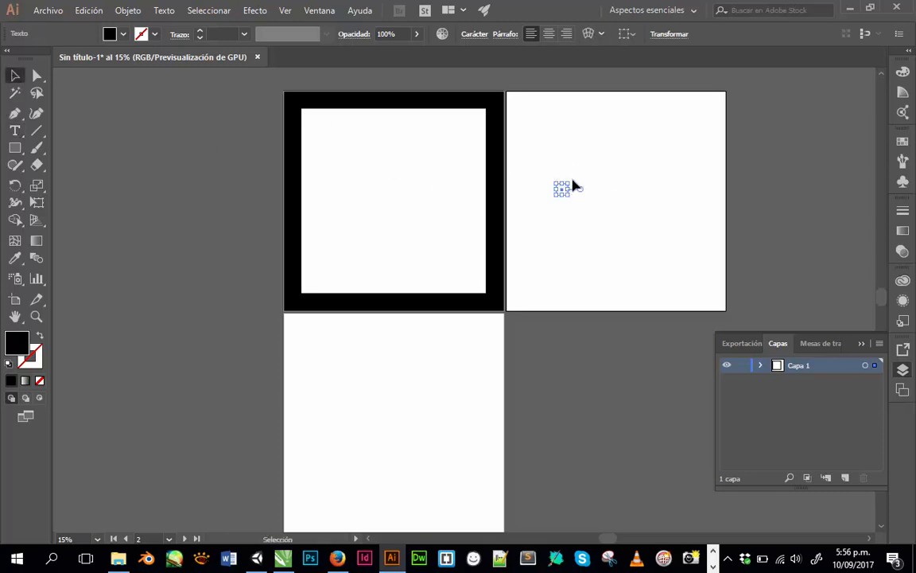
drag(572, 183, 494, 282)
drag(551, 224, 468, 272)
click(419, 169)
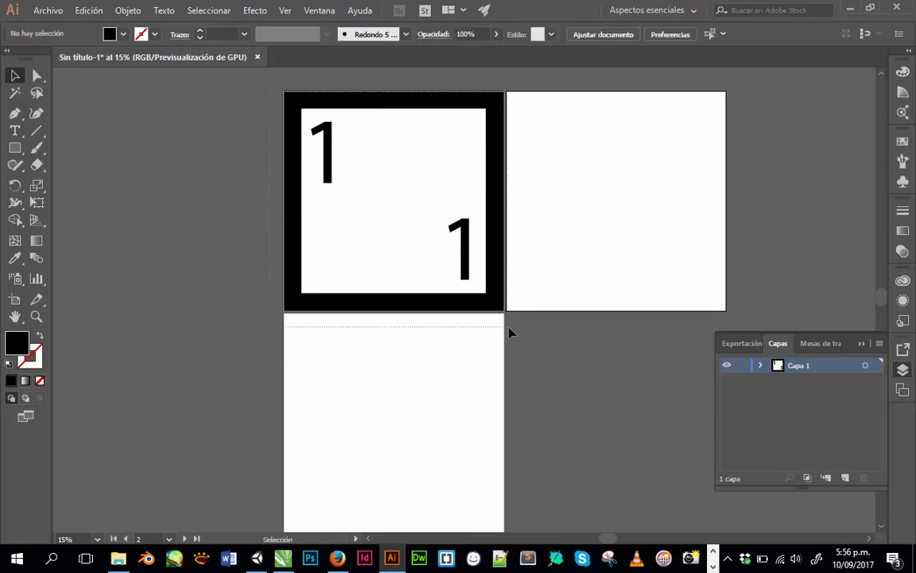
Duplicate the framed number 1 design onto the second and third artboards.
key(ctrl+a)
alt+shift+drag(426, 309, 401, 490)
drag(470, 333, 490, 376)
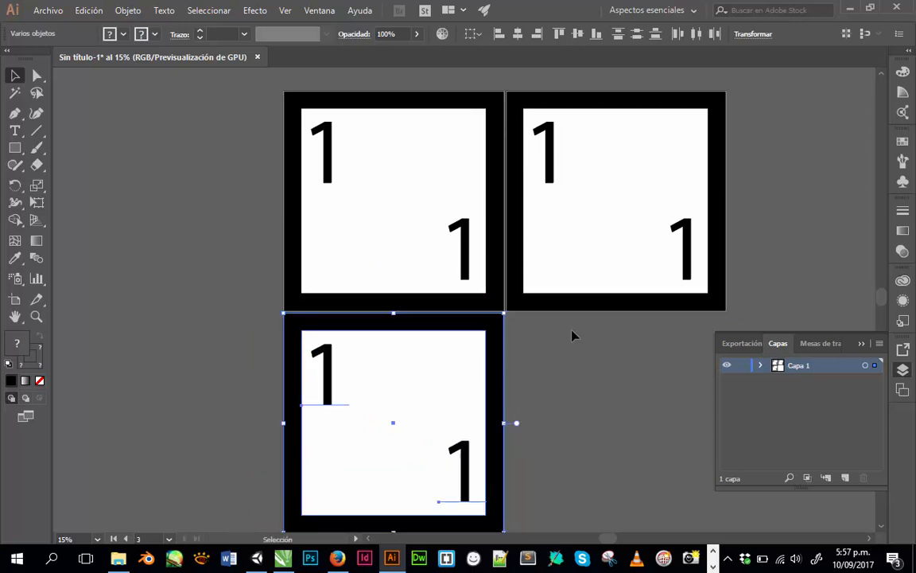
Select the black and white squares on the second artboard and set their alignment reference to the artboard.
click(848, 161)
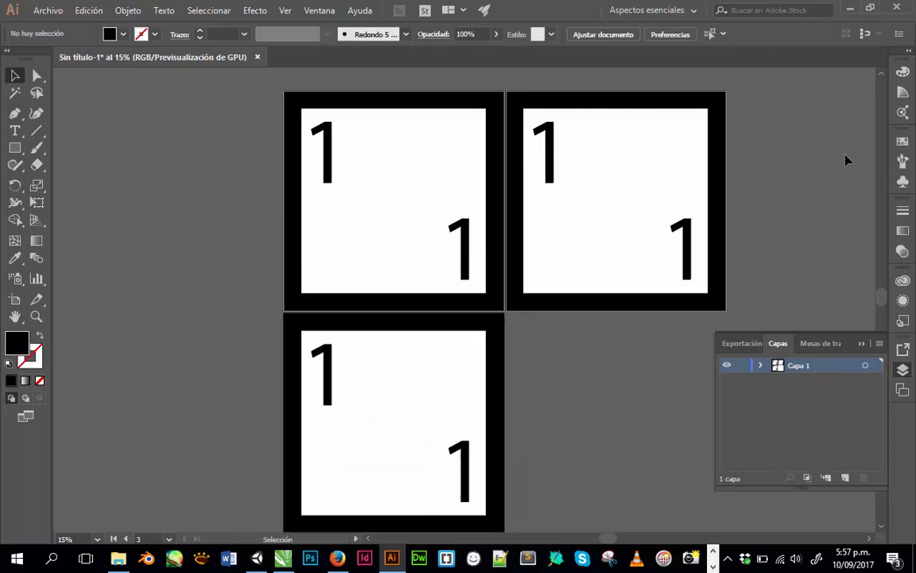
click(822, 345)
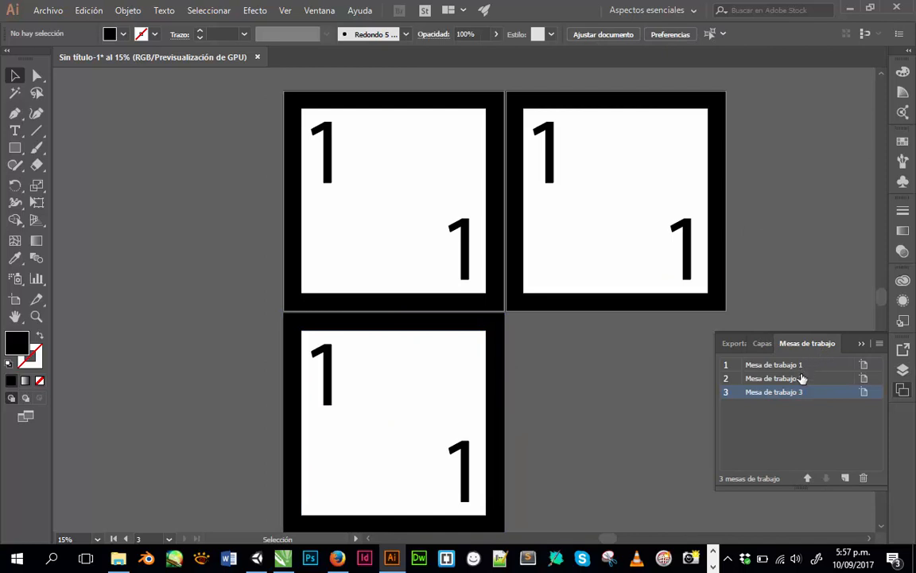
click(802, 378)
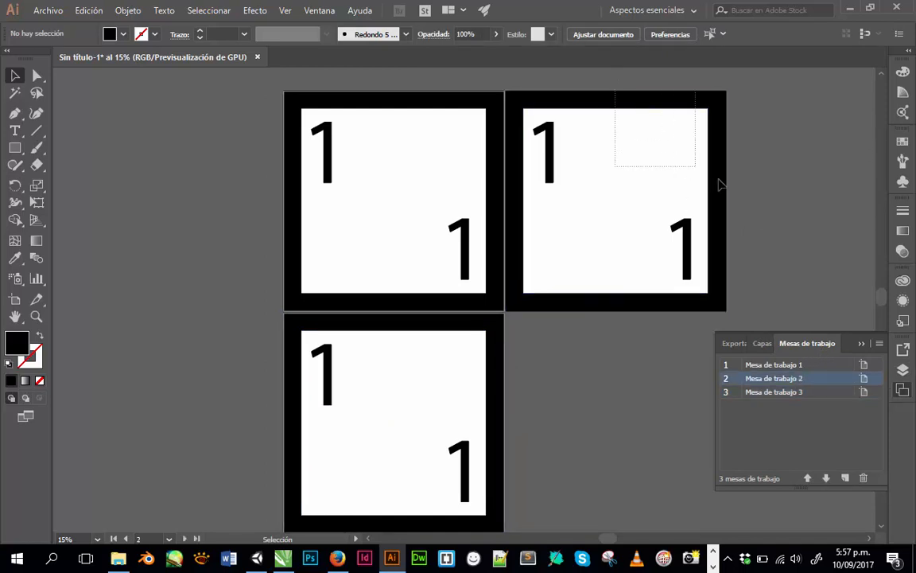
drag(720, 185, 746, 184)
click(610, 34)
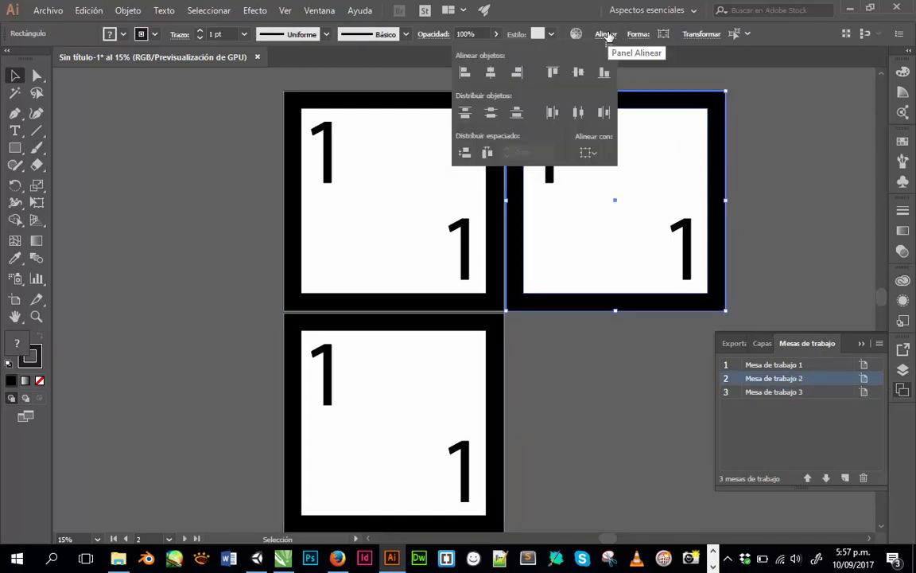
click(586, 153)
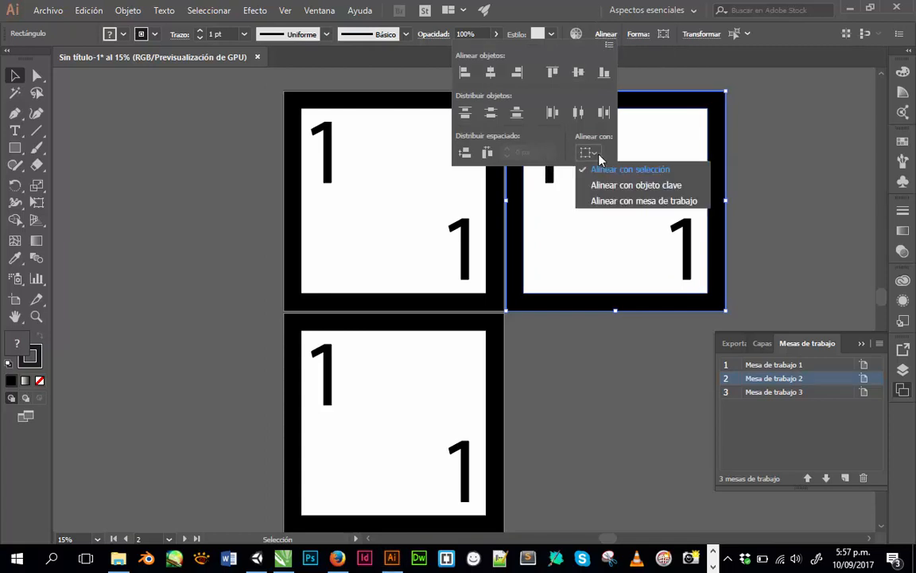
click(598, 201)
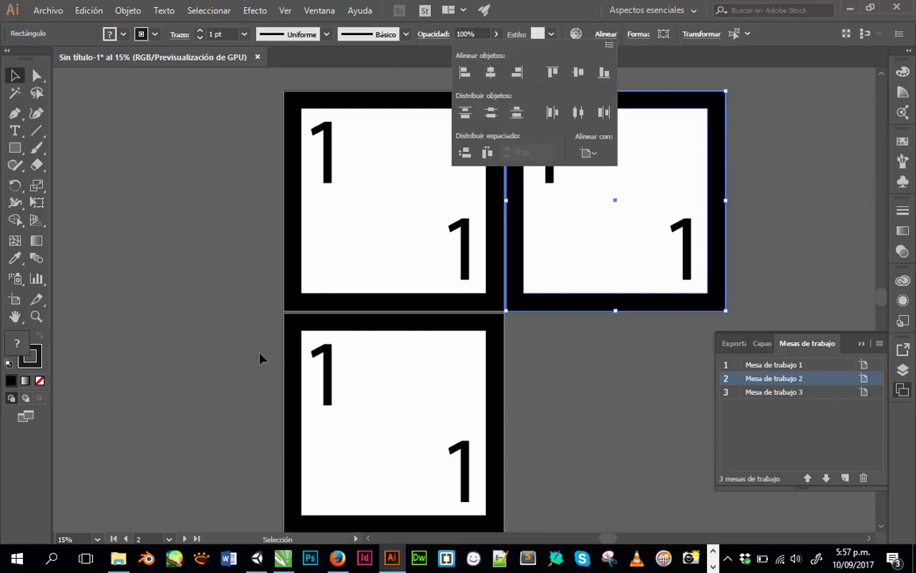
Select the black and white squares on the third artboard and open their alignment options.
click(322, 411)
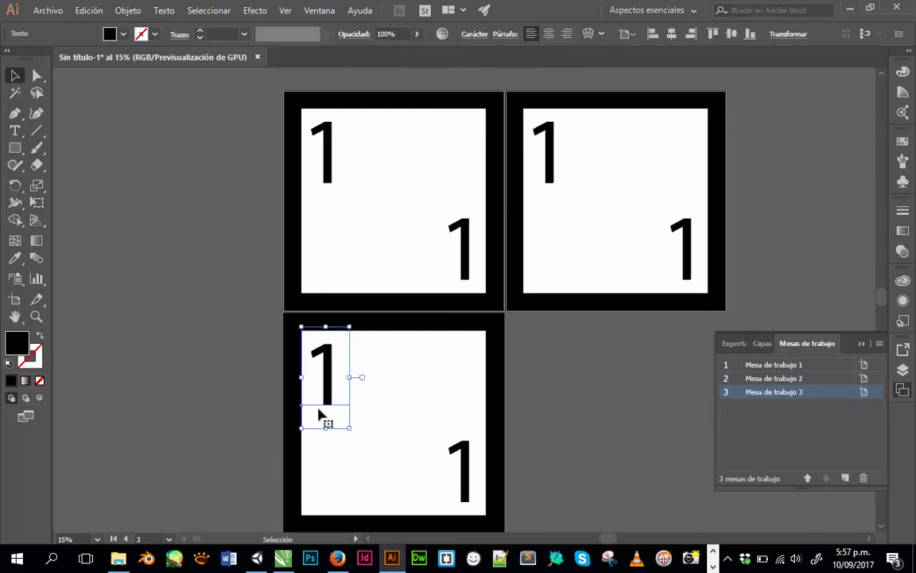
drag(303, 434, 389, 507)
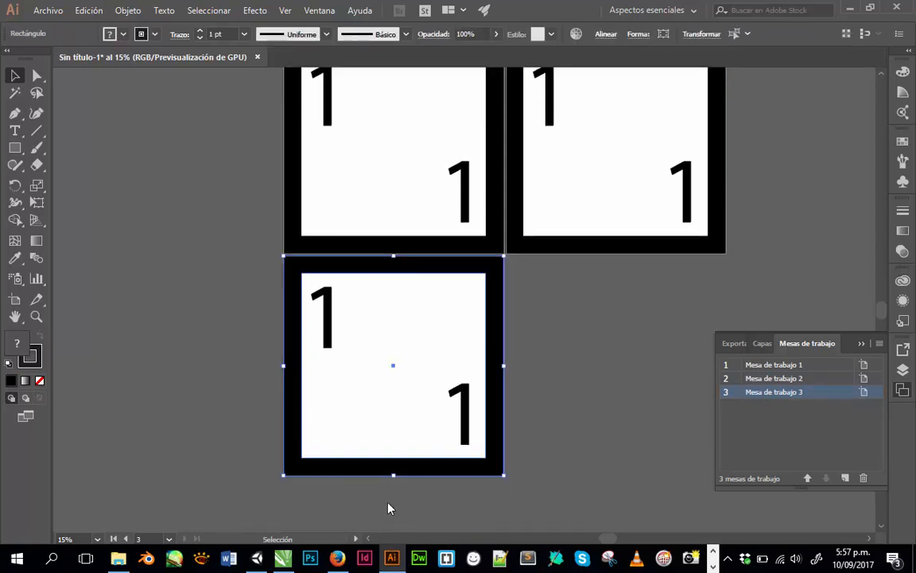
shift+click(400, 359)
shift+click(529, 226)
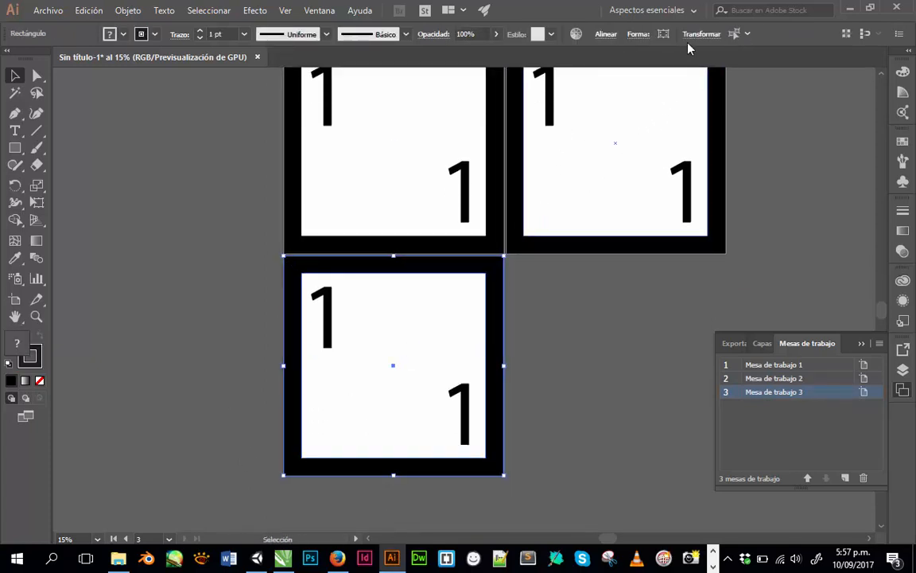
click(605, 35)
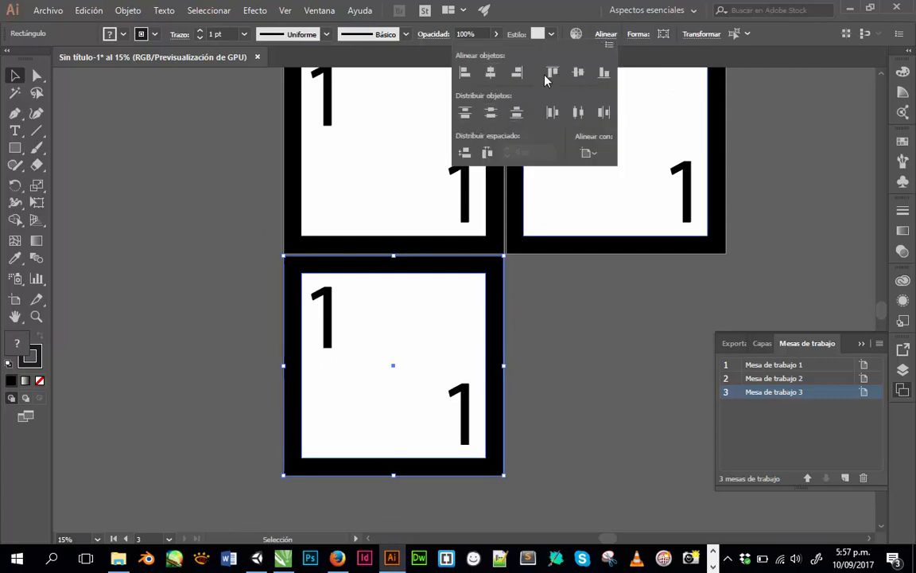
click(567, 272)
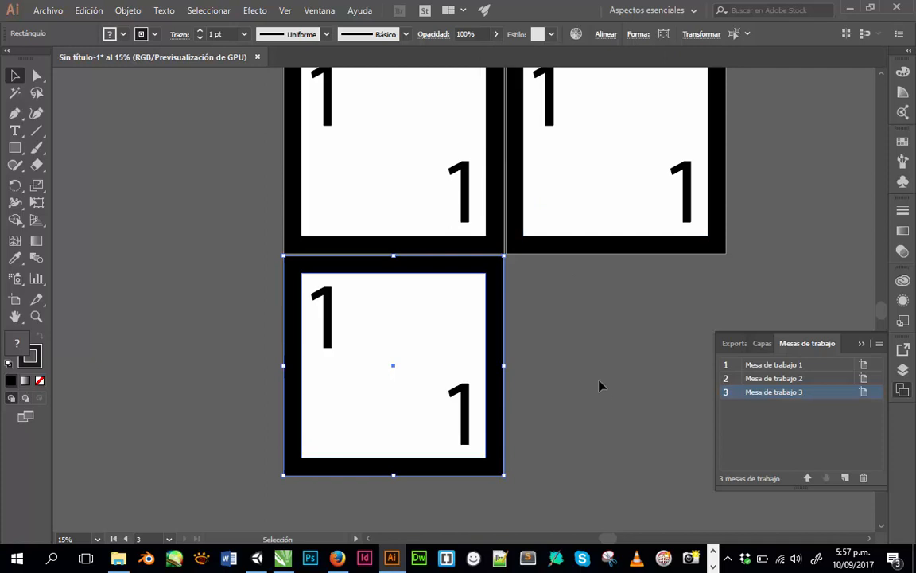
Change the upper-left number on the second artboard to 2.
click(555, 112)
key(t)
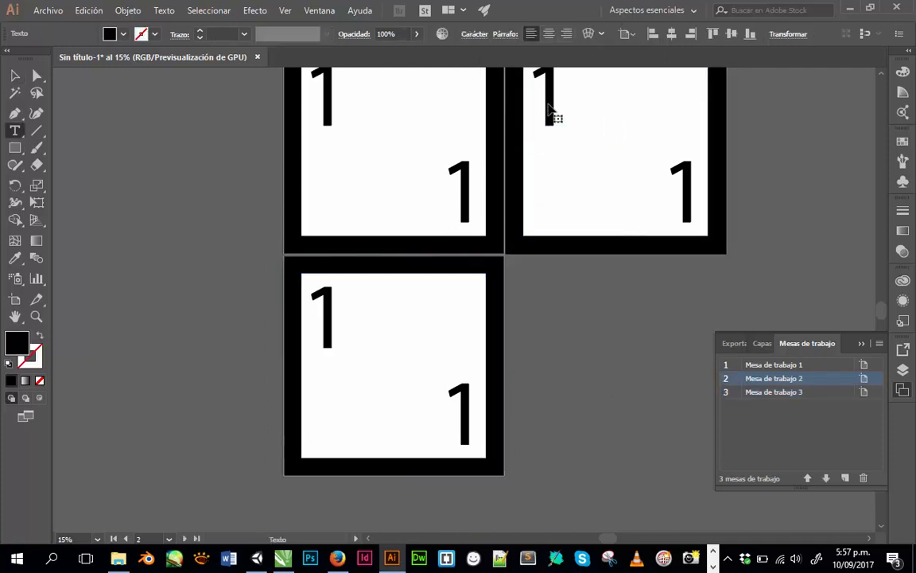
click(549, 102)
double_click(549, 102)
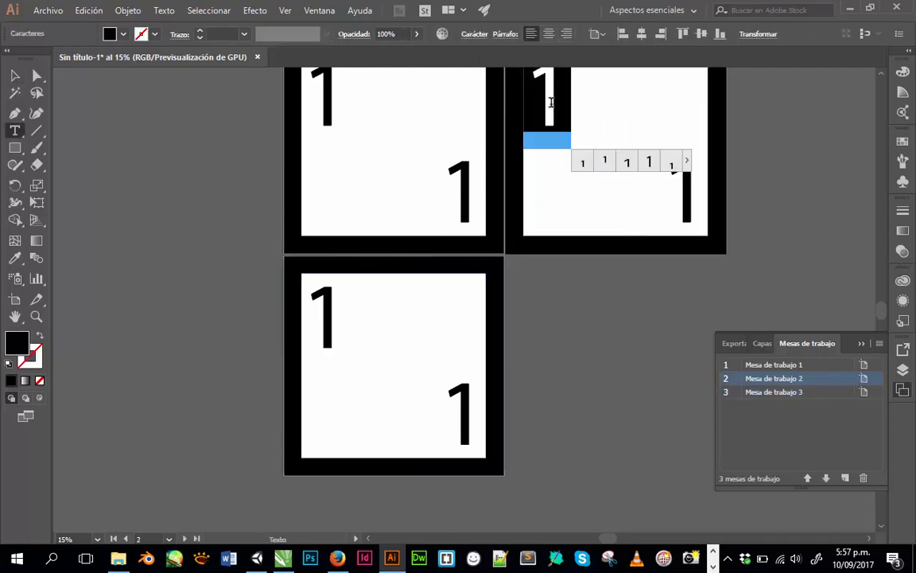
text(2)
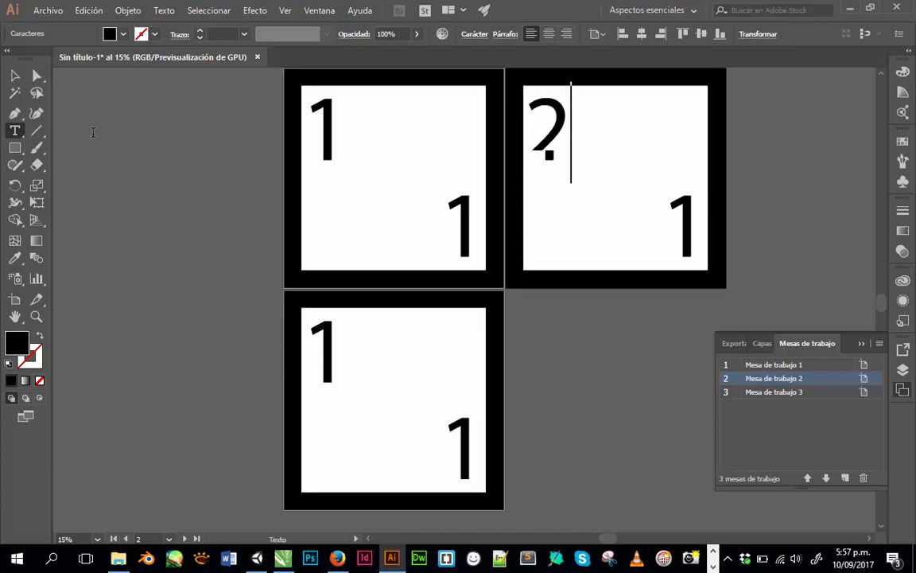
click(15, 75)
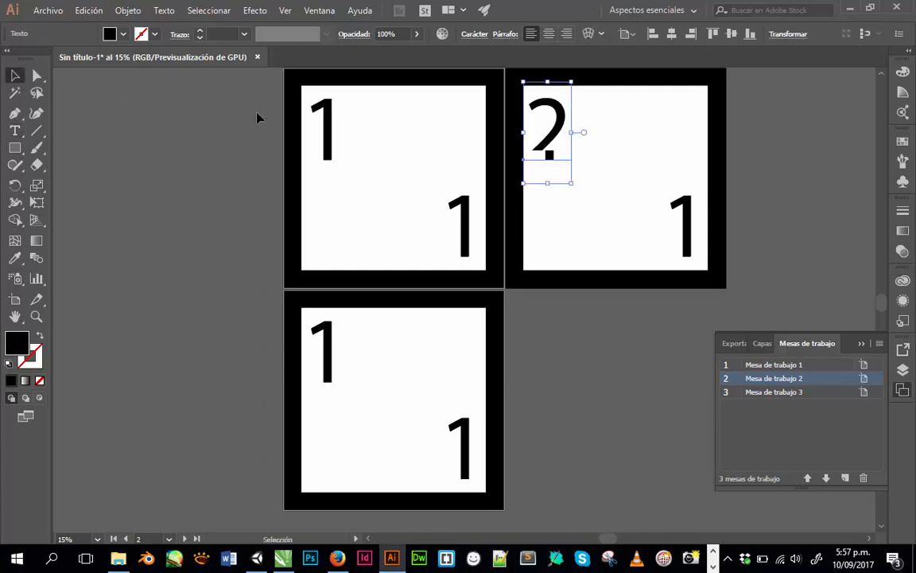
Change the lower-right number on the second artboard to 2.
click(684, 231)
key(t)
double_click(684, 225)
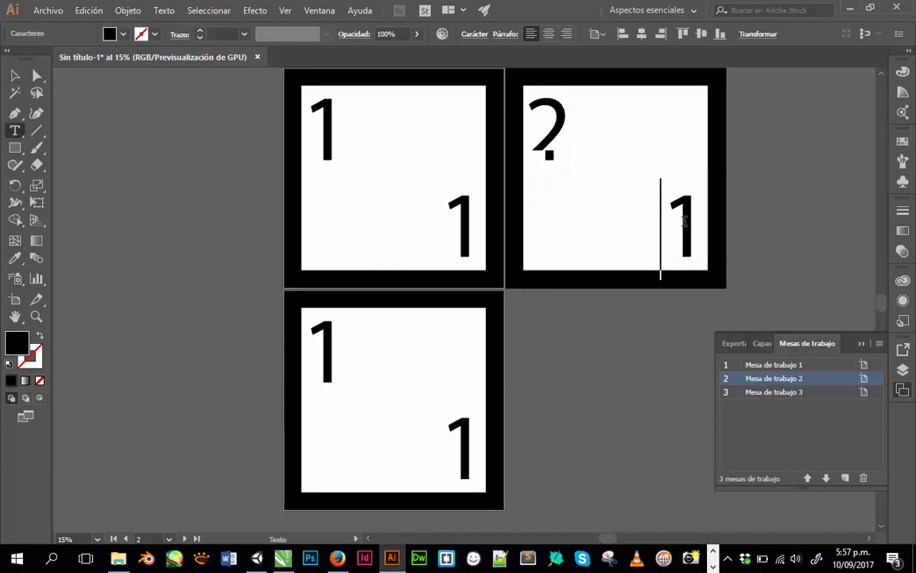
text(2)
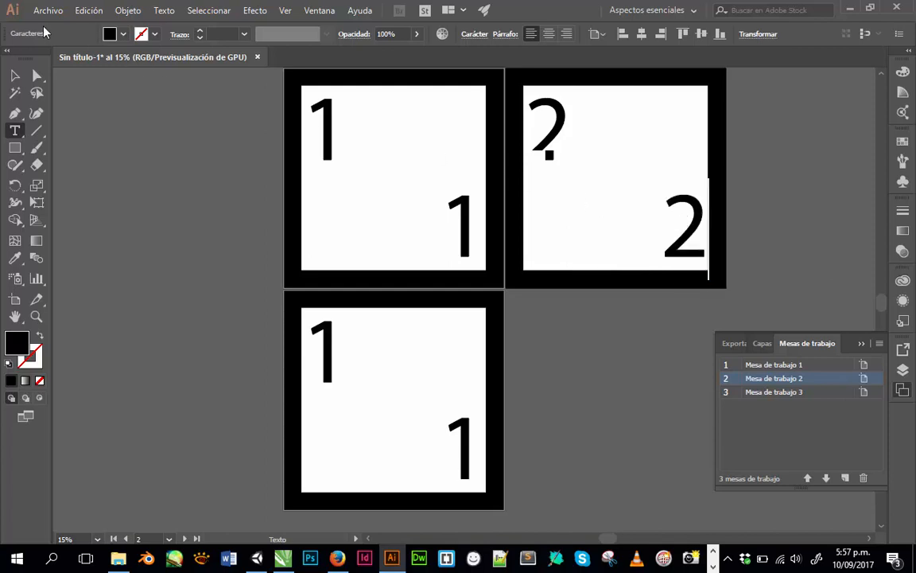
click(15, 75)
Shift both number 2 texts on the second artboard horizontally inward, away from the black border.
scroll(482, 97, up, 1)
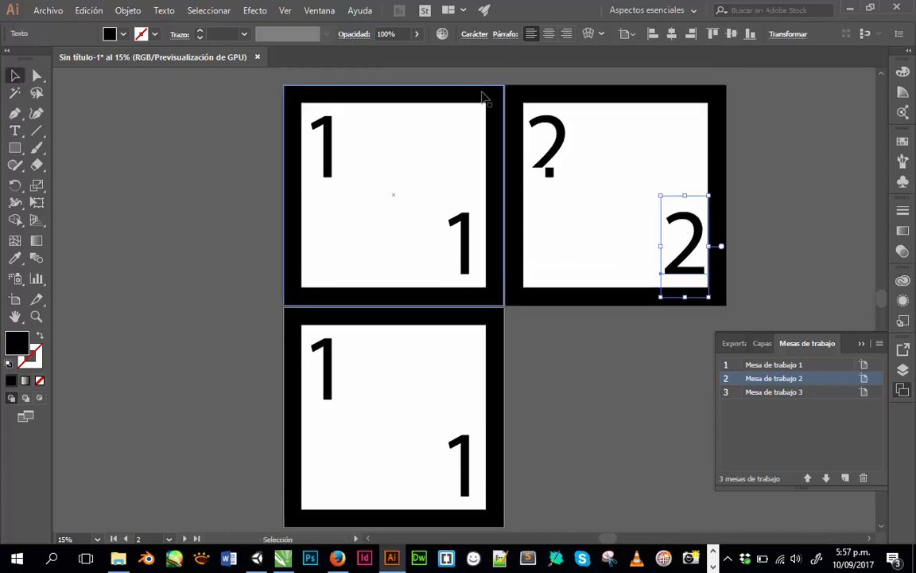
key(z)
click(589, 220)
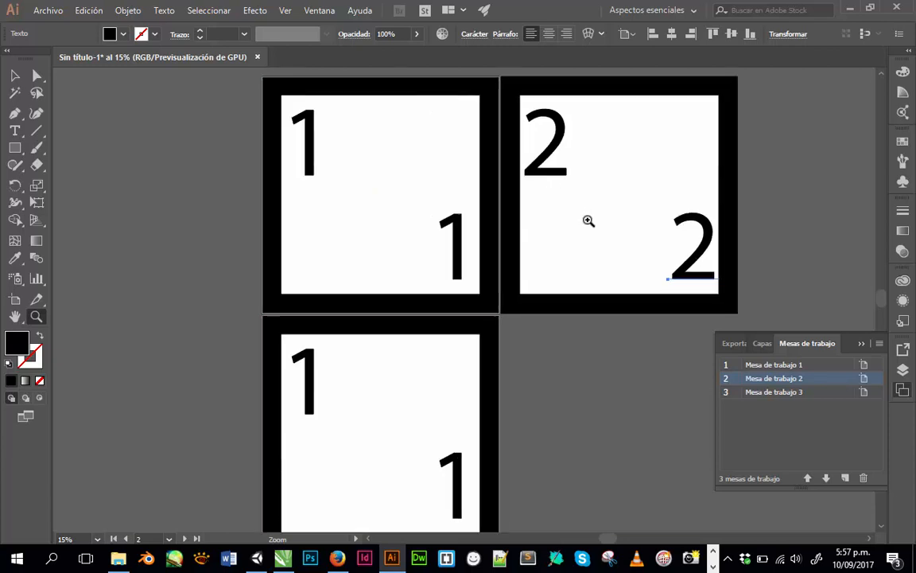
drag(601, 198, 486, 234)
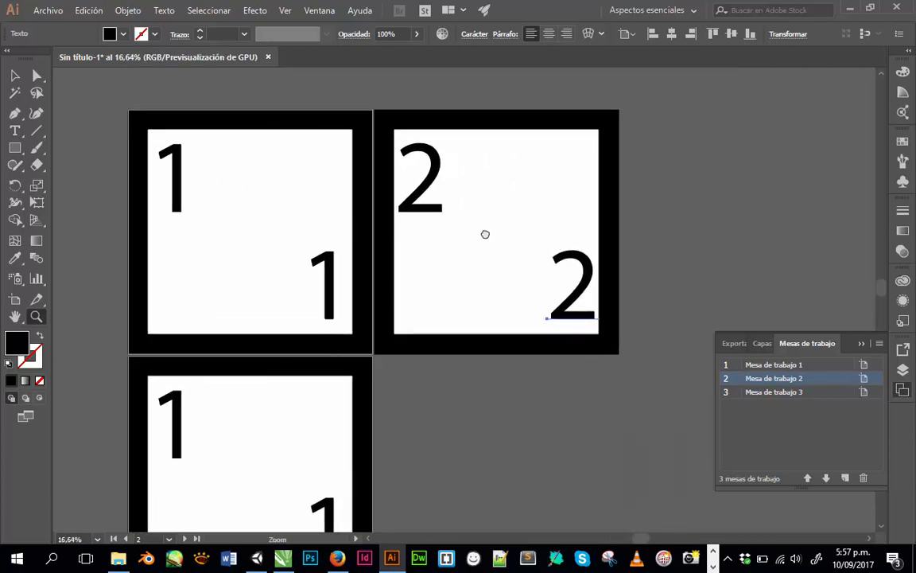
key(v)
drag(427, 212, 437, 212)
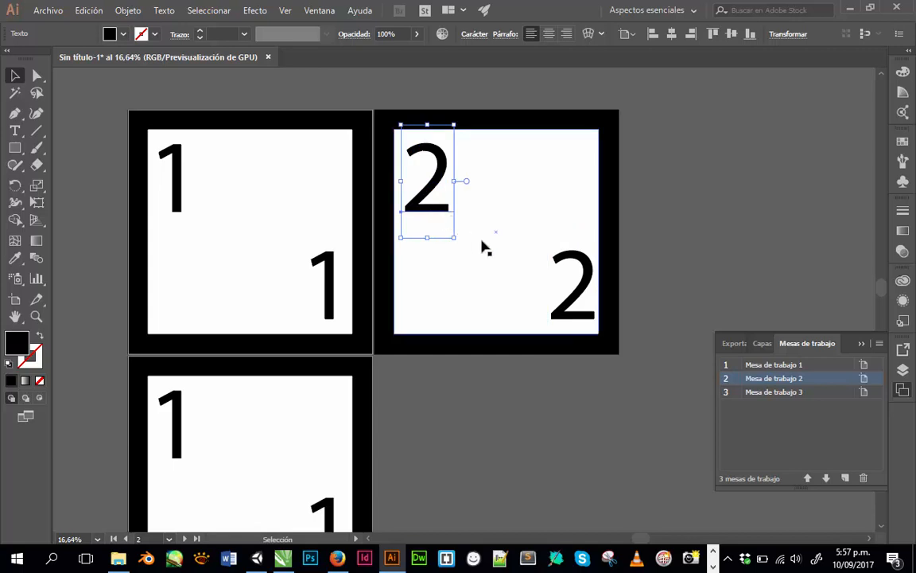
drag(429, 209, 430, 209)
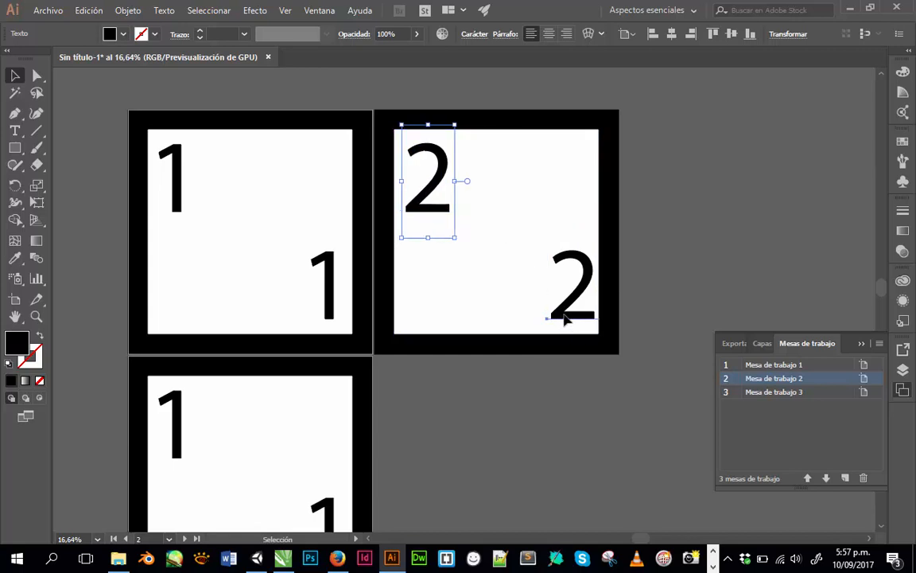
drag(563, 313, 553, 313)
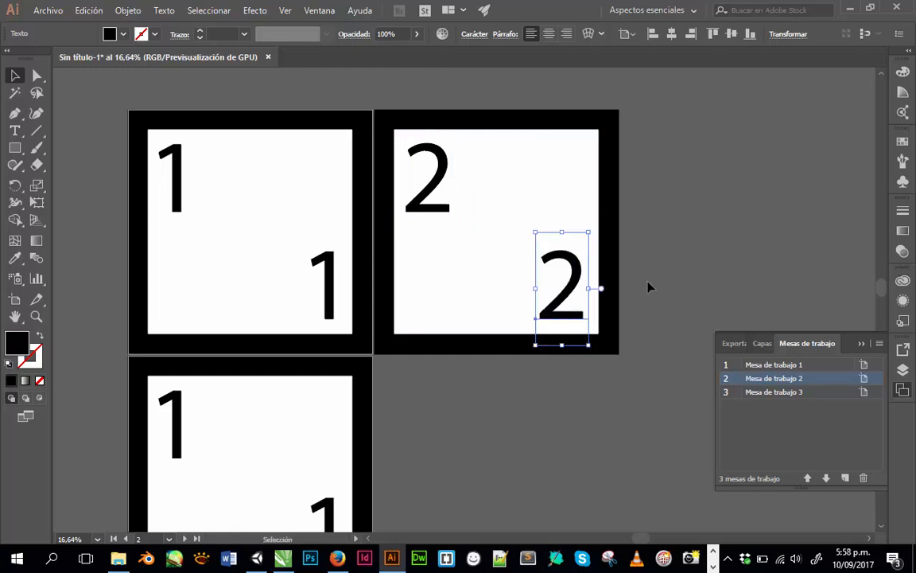
click(649, 285)
Change the upper-left number on the third artboard to 3 and shift it slightly right, away from the border.
key(space)
drag(397, 427, 473, 227)
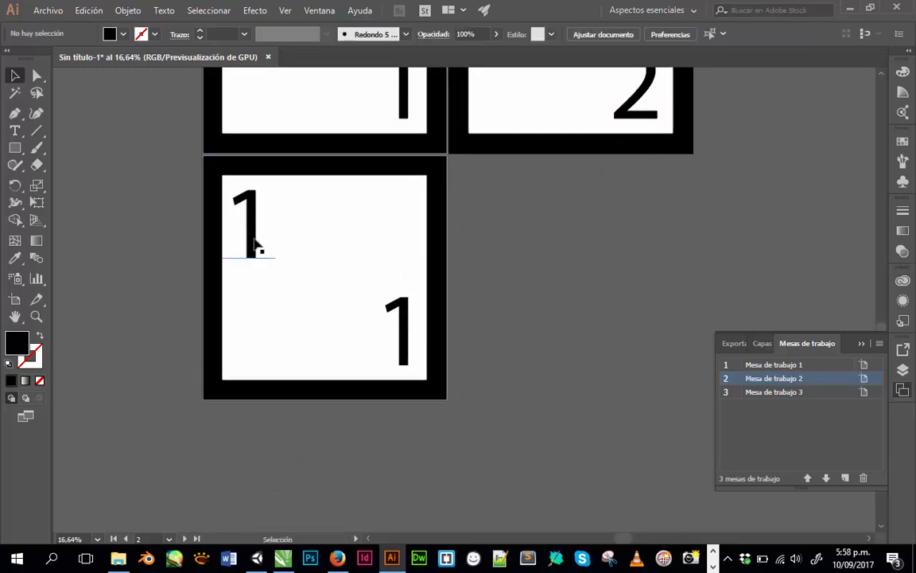
double_click(255, 244)
double_click(251, 235)
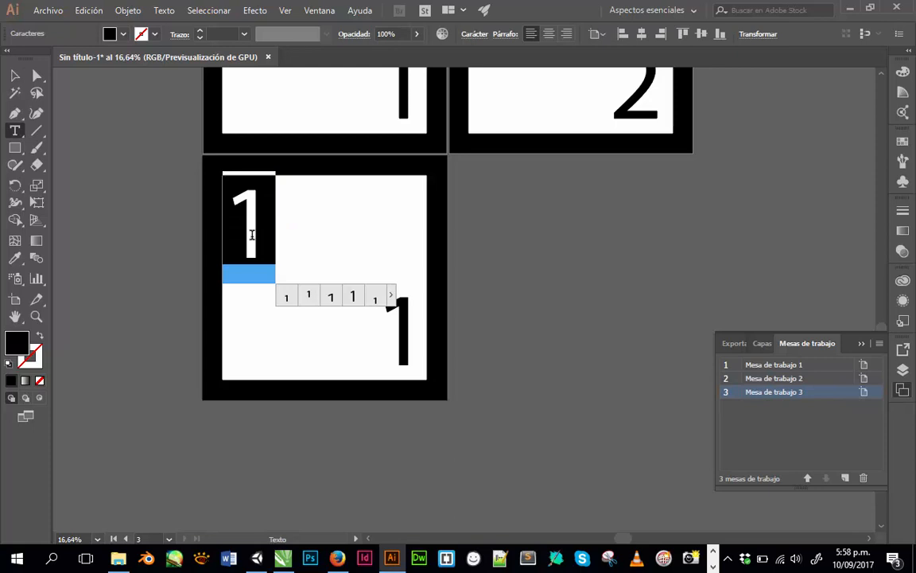
text(3)
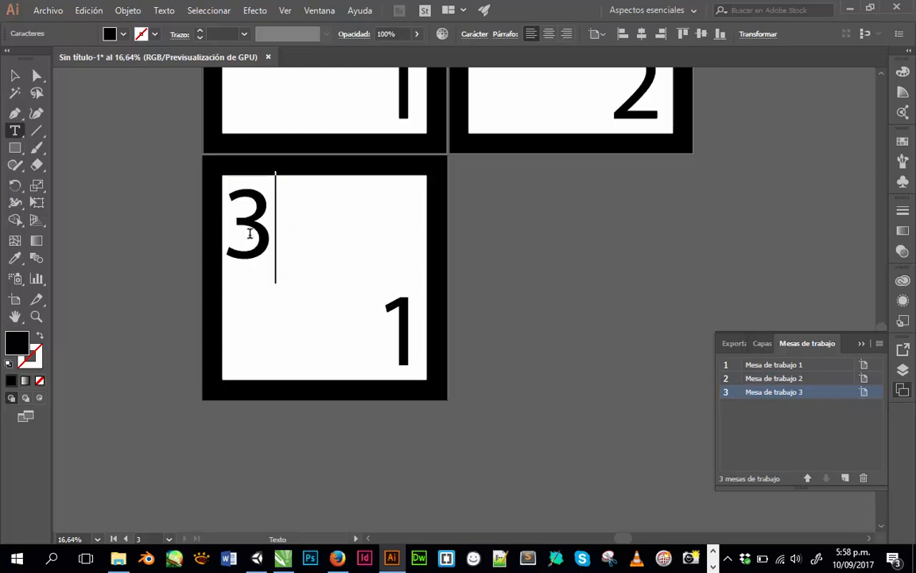
click(16, 79)
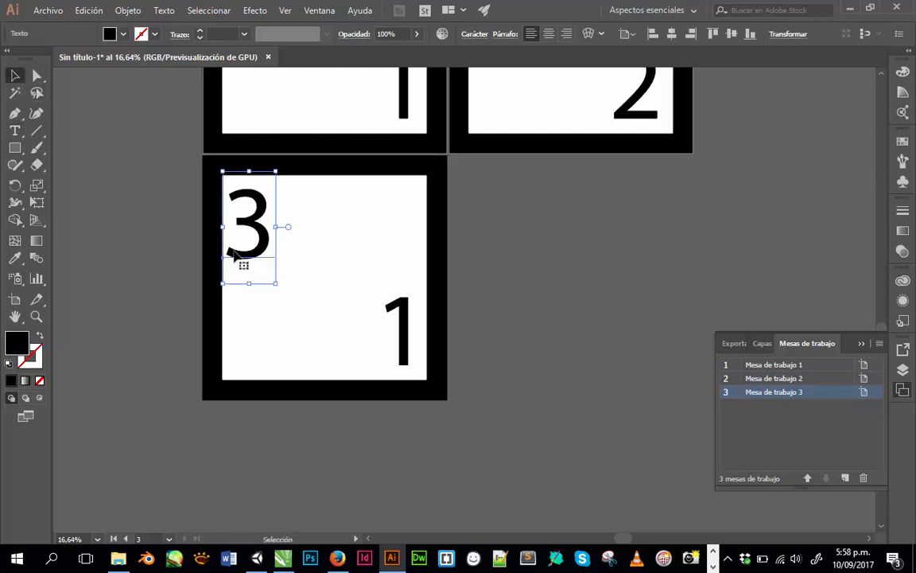
shift+drag(234, 253, 242, 257)
Change the lower-right number on the third artboard to 3 and shift it slightly left, away from the border.
key(t)
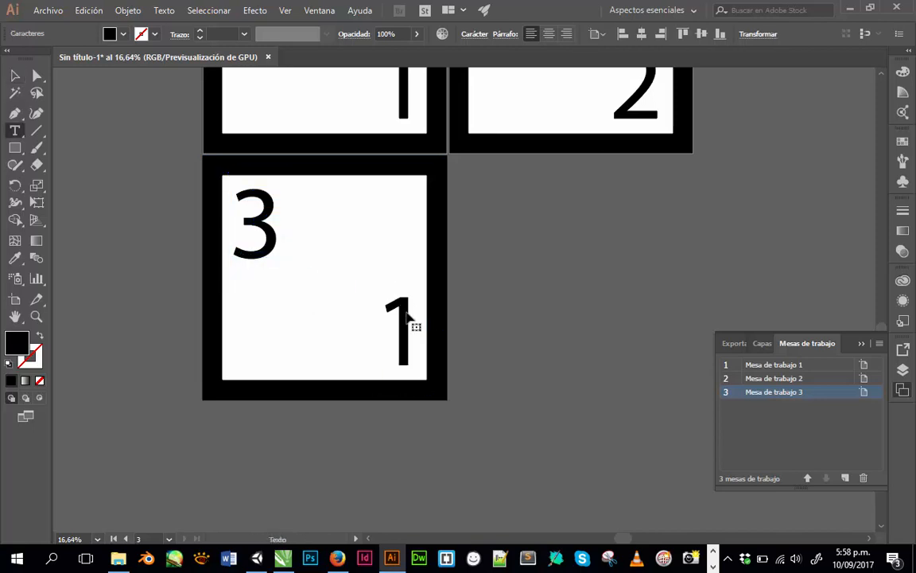
double_click(405, 312)
text(3)
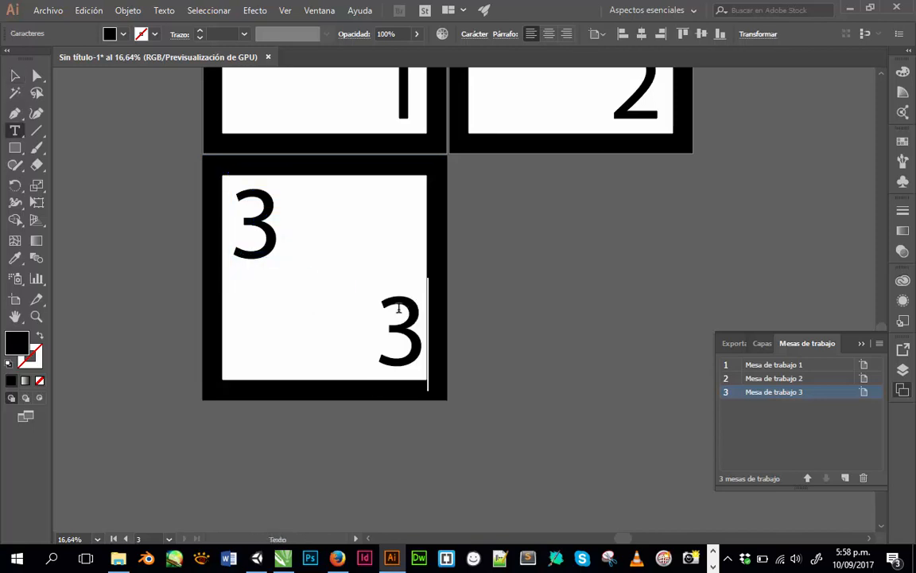
click(13, 76)
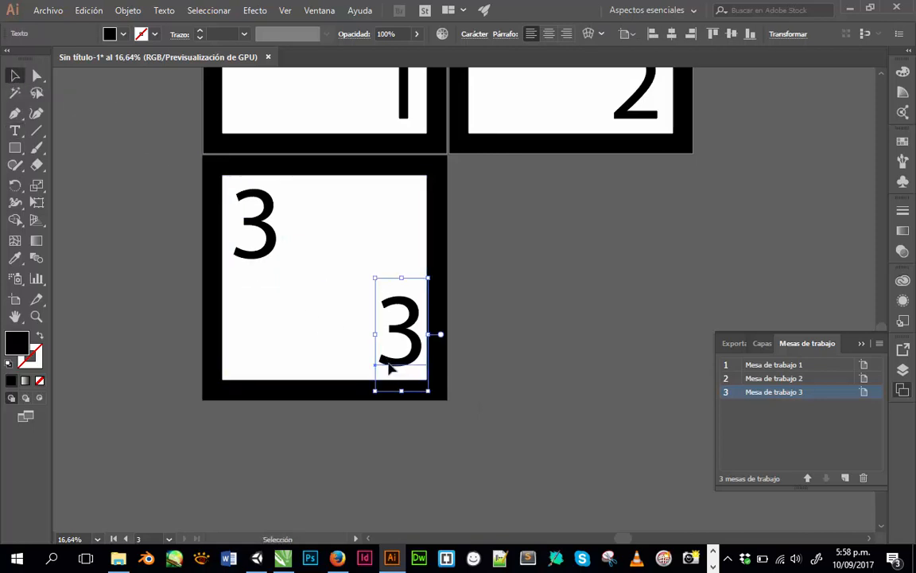
drag(390, 368, 378, 368)
click(634, 324)
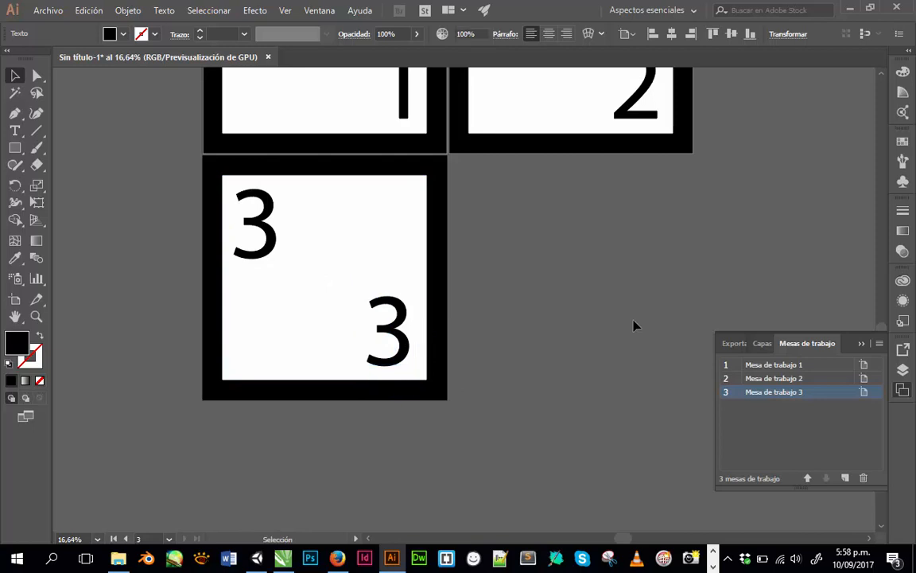
Nudge the upper-left number 3 slightly further right to balance its border gap with the lower-right 3.
click(257, 261)
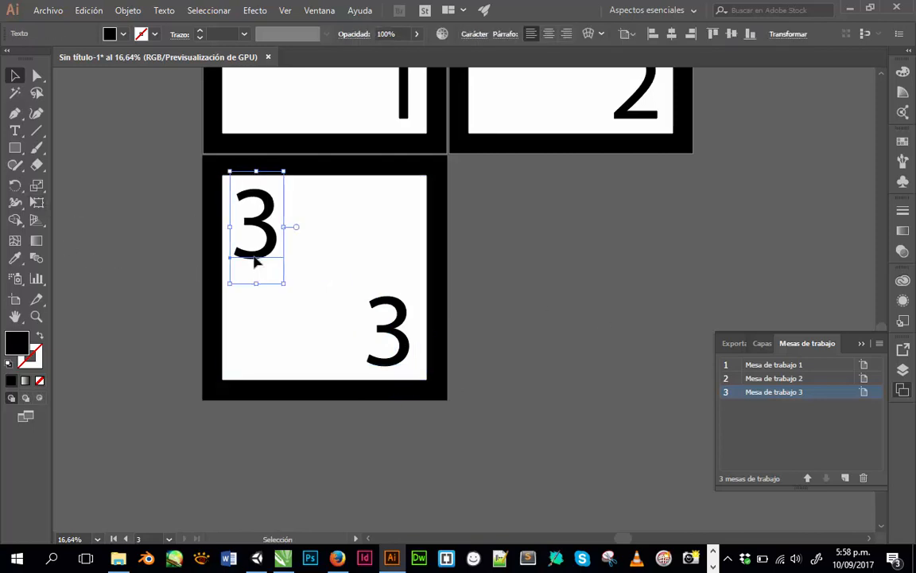
drag(256, 261, 266, 271)
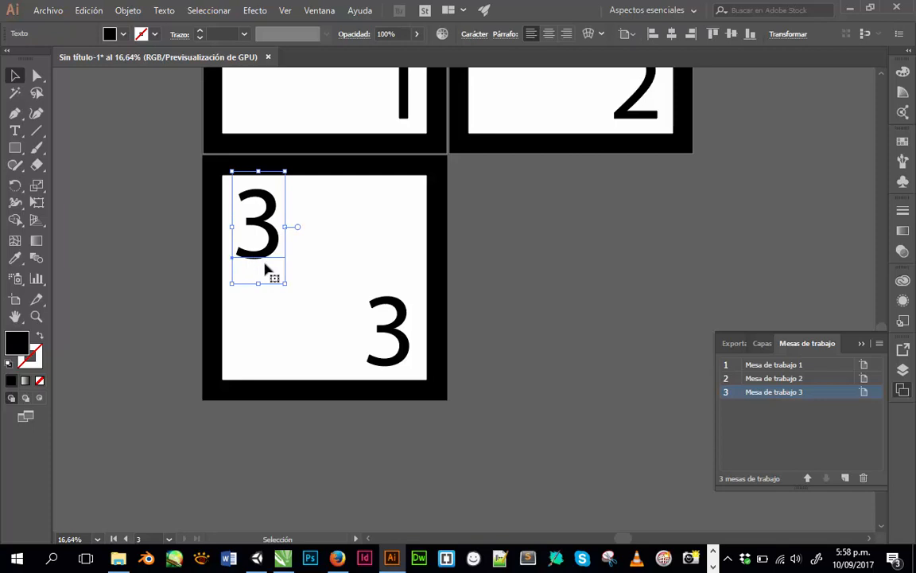
click(385, 304)
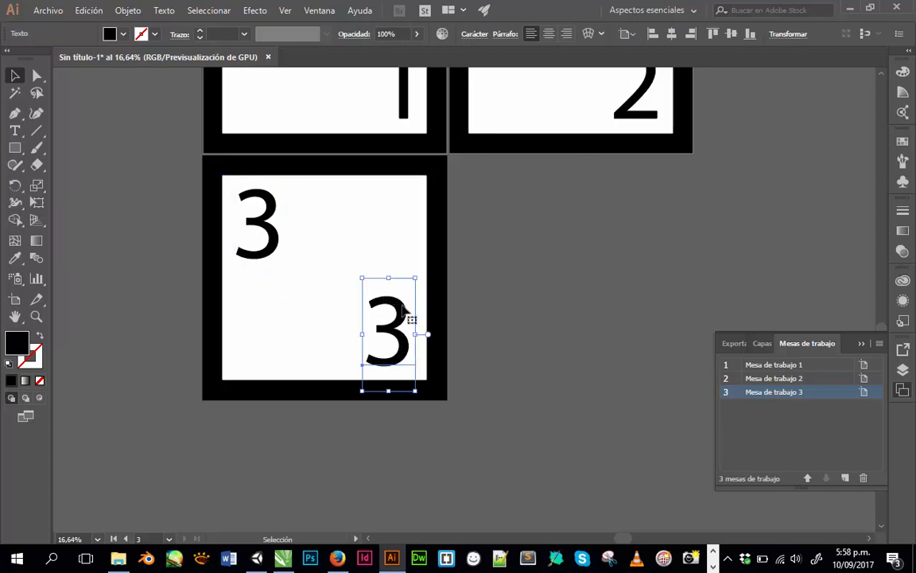
click(510, 300)
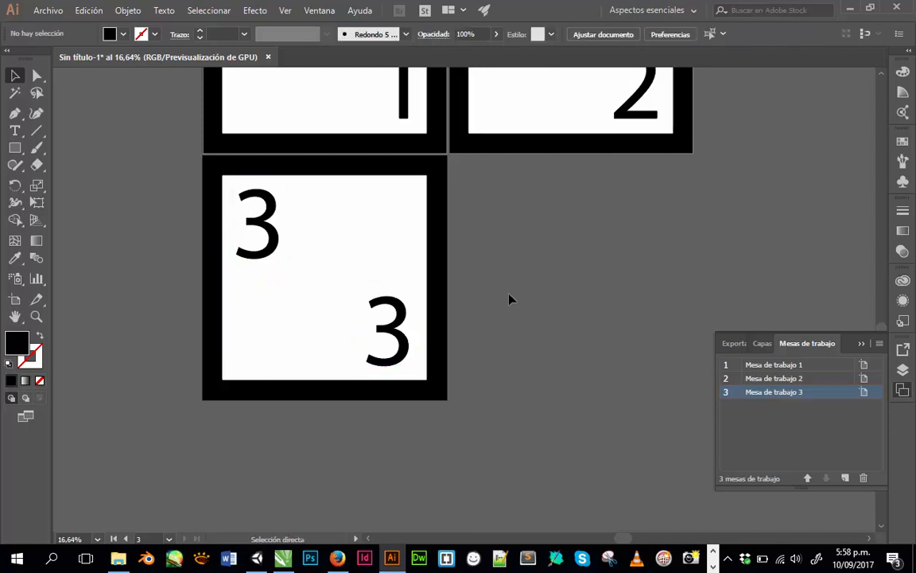
Start saving the document as an Illustrator file, browsing to the Vuforia folder on the desktop.
key(ctrl+s)
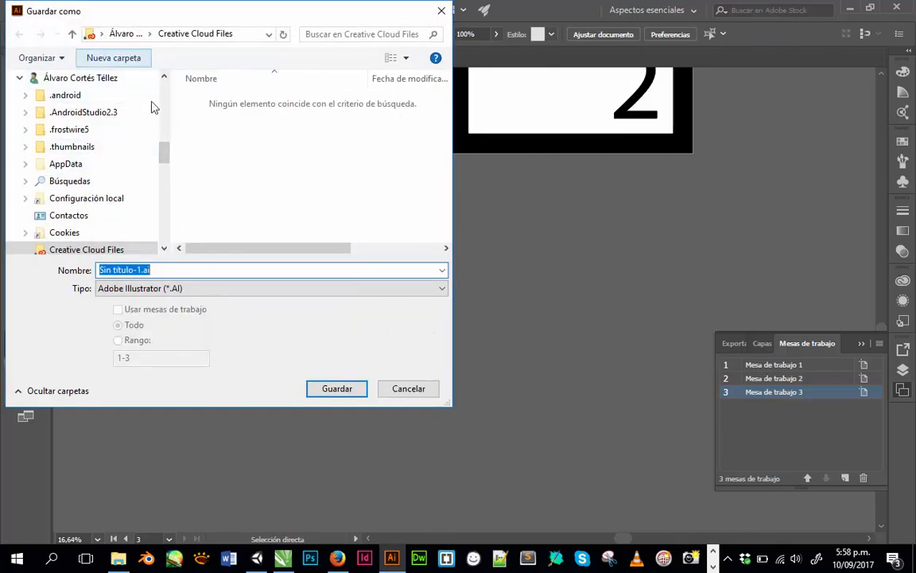
drag(166, 149, 150, 88)
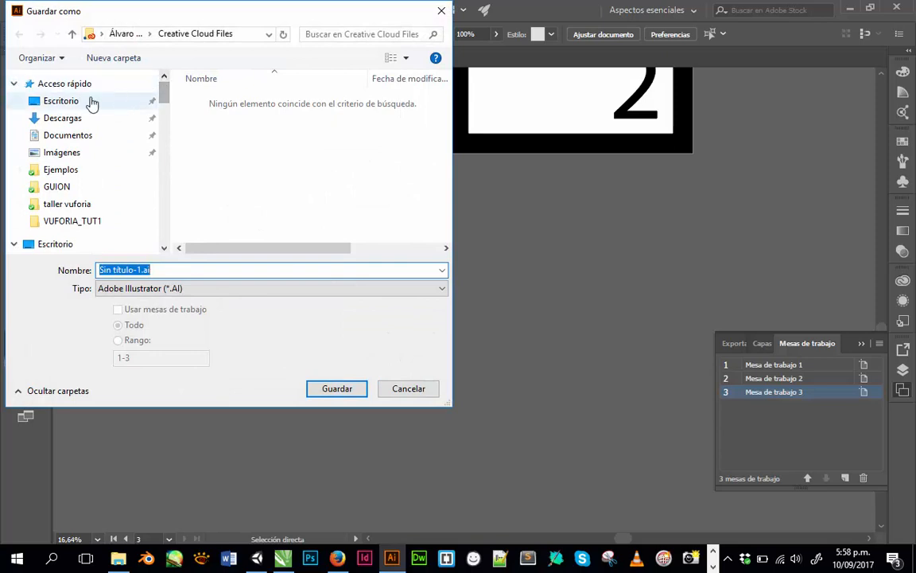
click(75, 100)
double_click(225, 102)
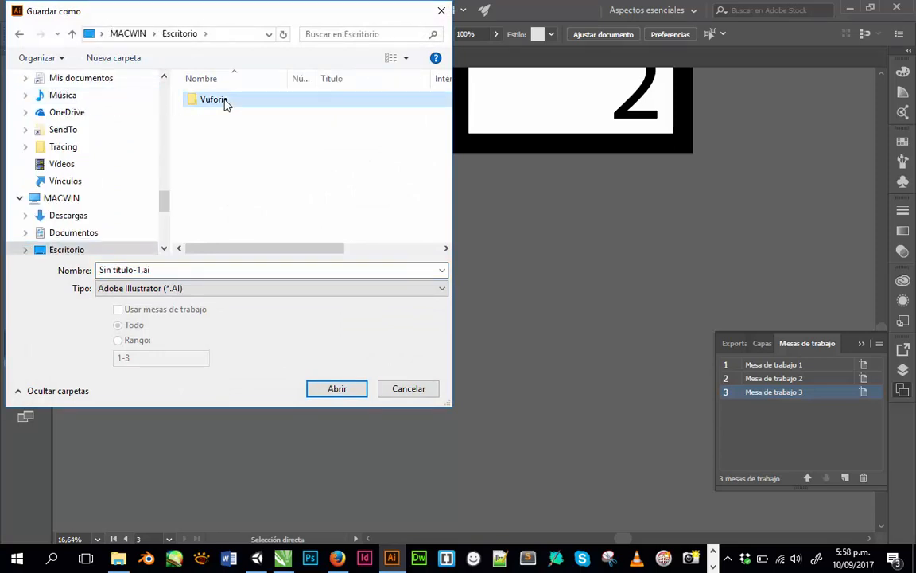
click(215, 270)
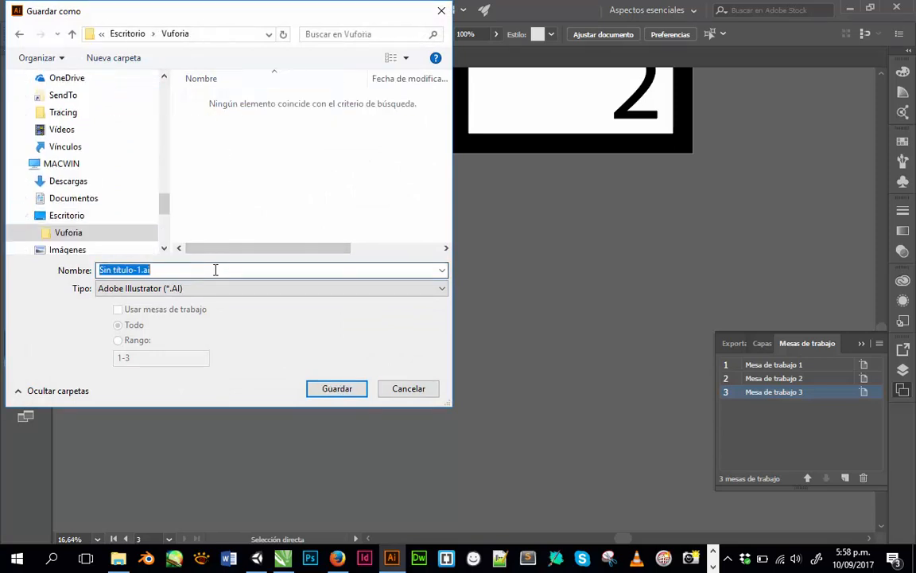
key(shift+Left)
key(shift+Left)
key(shift+Left)
key(shift+Left)
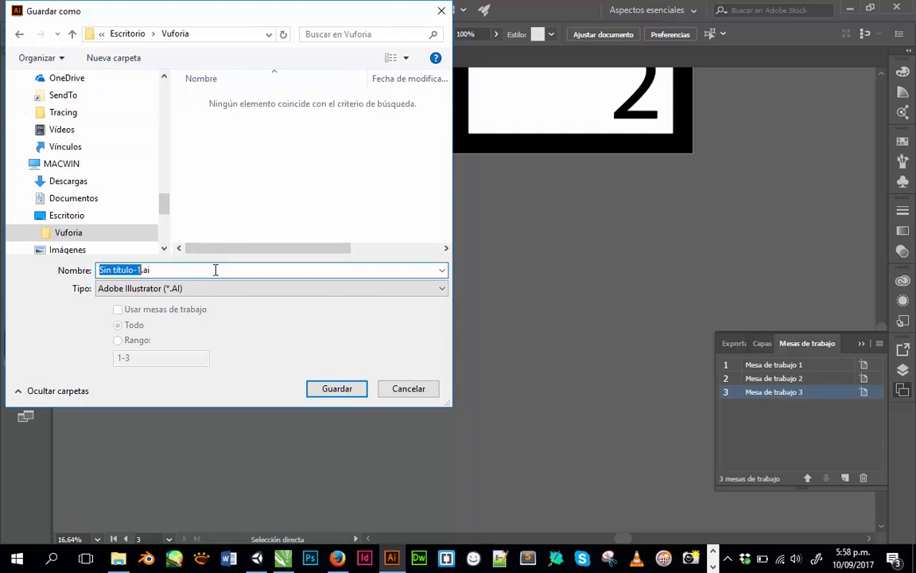
Change the save location to Documents > SENA_TRANSITO > Tutorial_Vuforia_32X > 1.Tutorial_Setup.
click(92, 199)
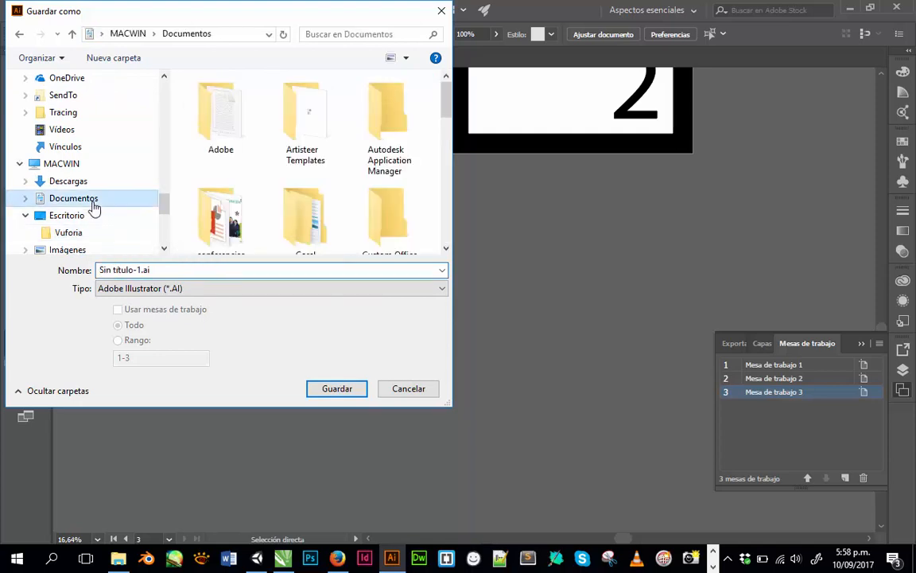
click(446, 249)
click(446, 249)
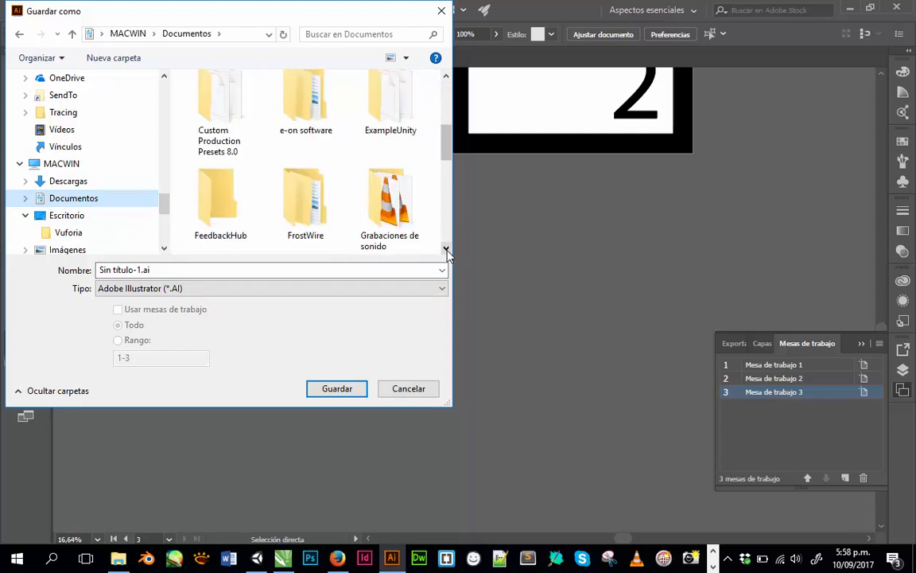
click(446, 249)
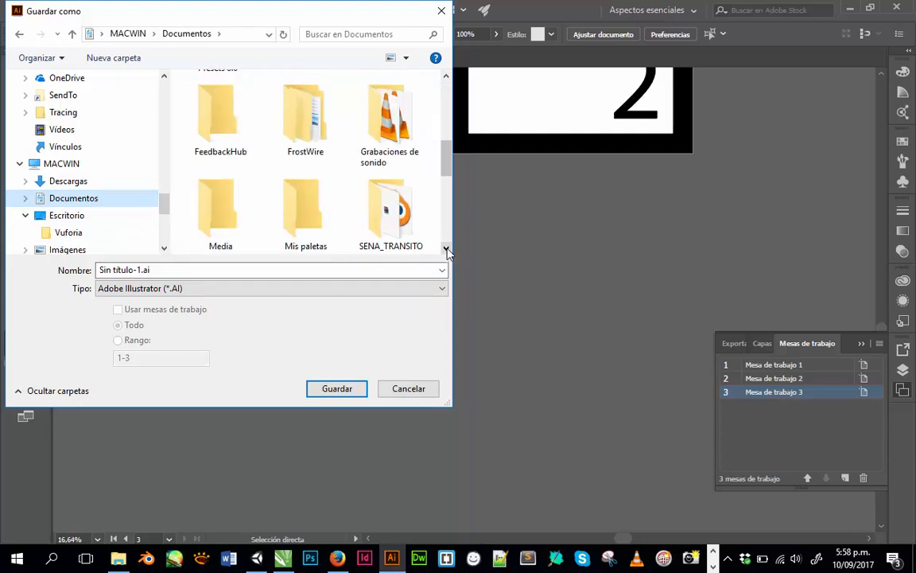
drag(445, 167, 404, 94)
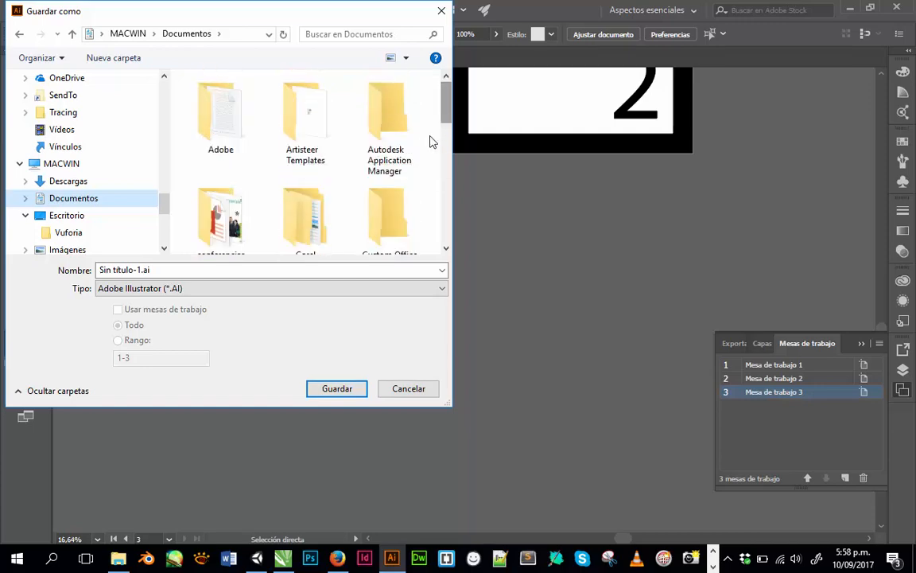
scroll(424, 153, down, 3)
scroll(424, 159, up, 2)
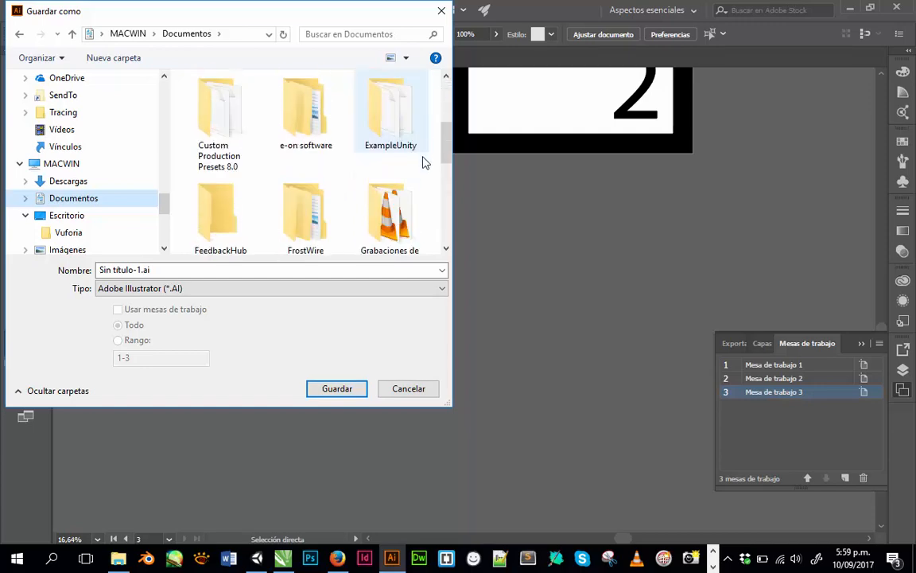
drag(447, 400, 800, 517)
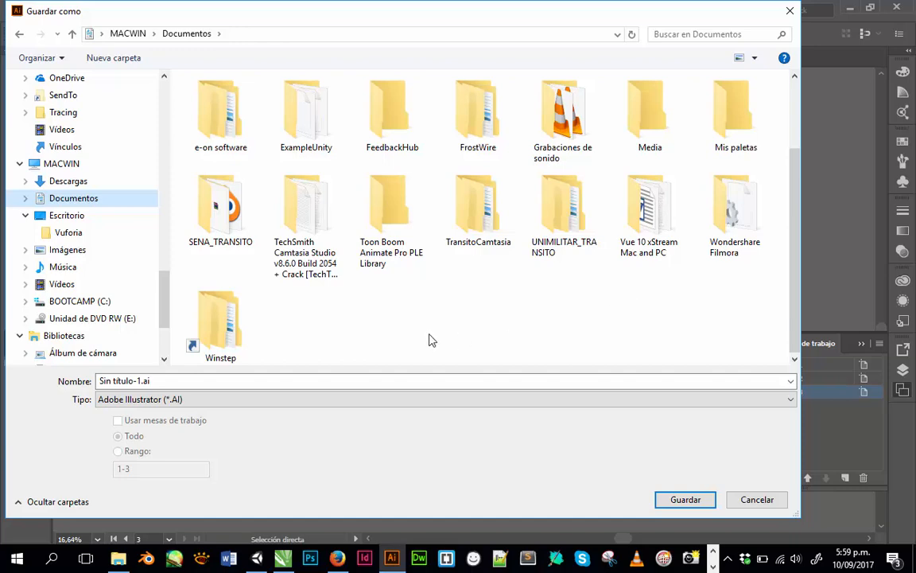
click(233, 221)
double_click(232, 221)
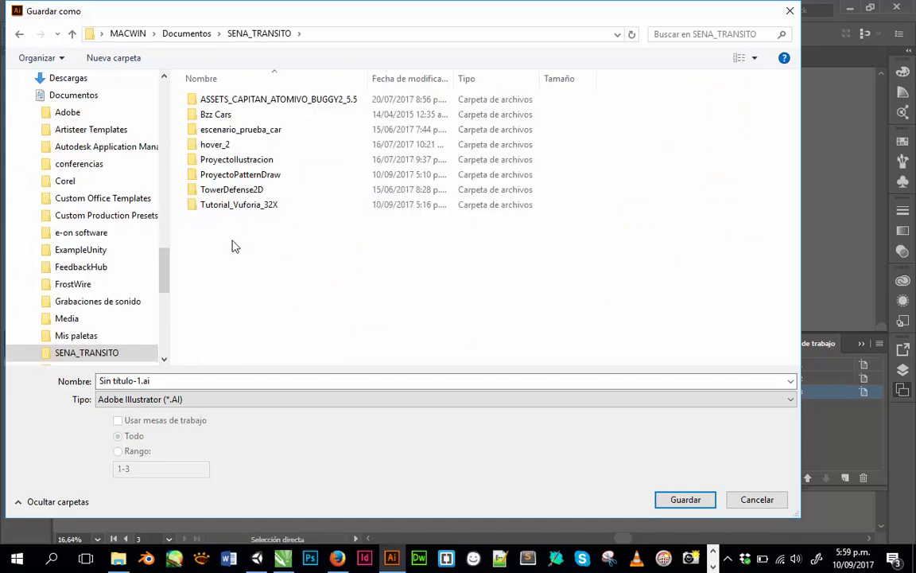
double_click(206, 208)
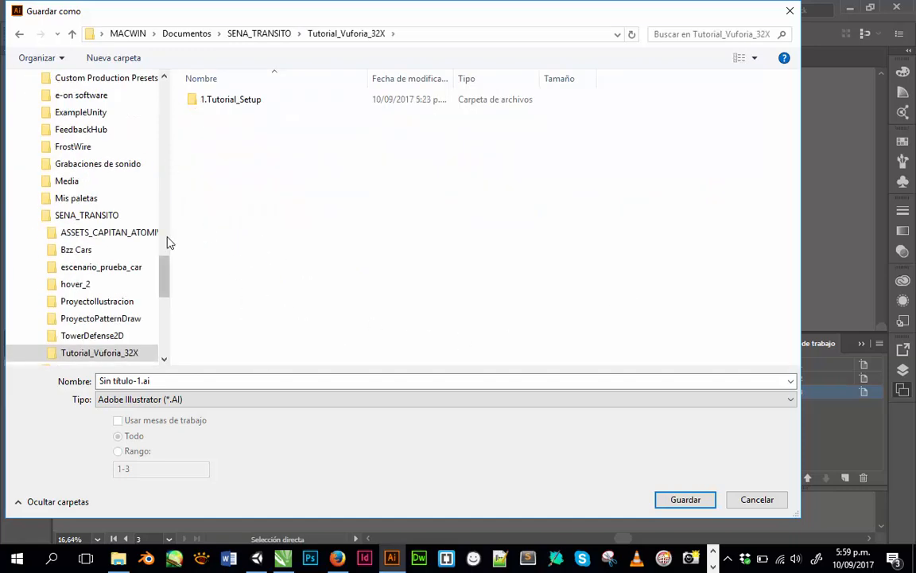
click(230, 100)
double_click(231, 100)
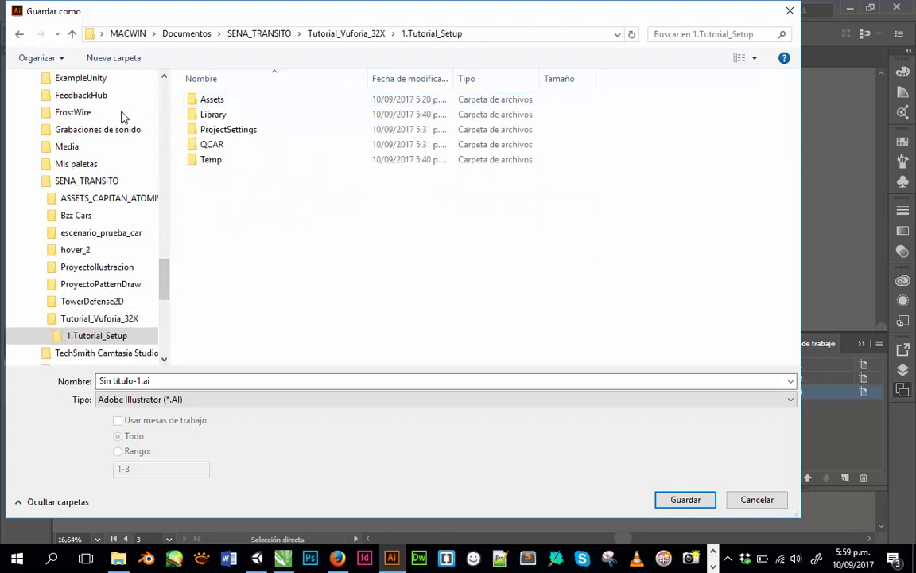
Create a folder named Originales inside 1.Tutorial_Setup and open it as the save location.
click(114, 58)
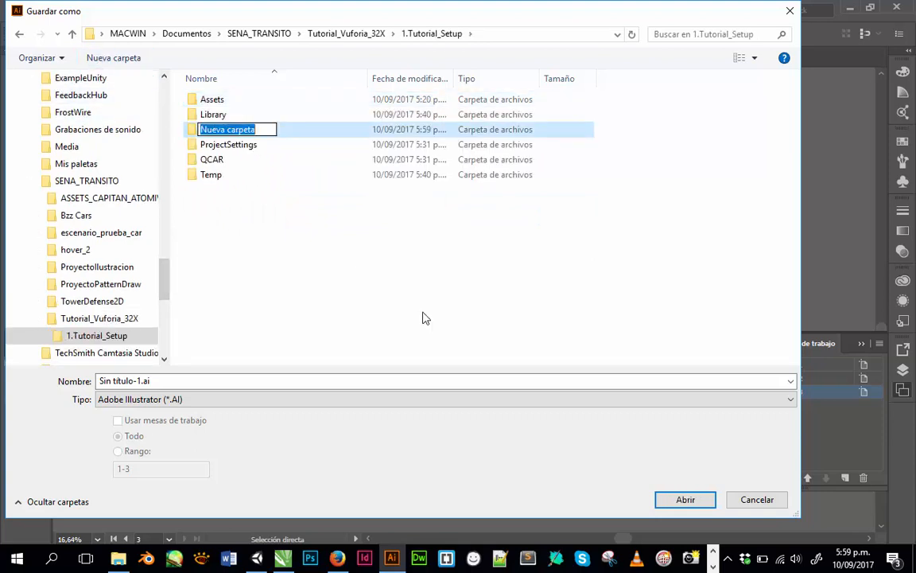
text(Originales)
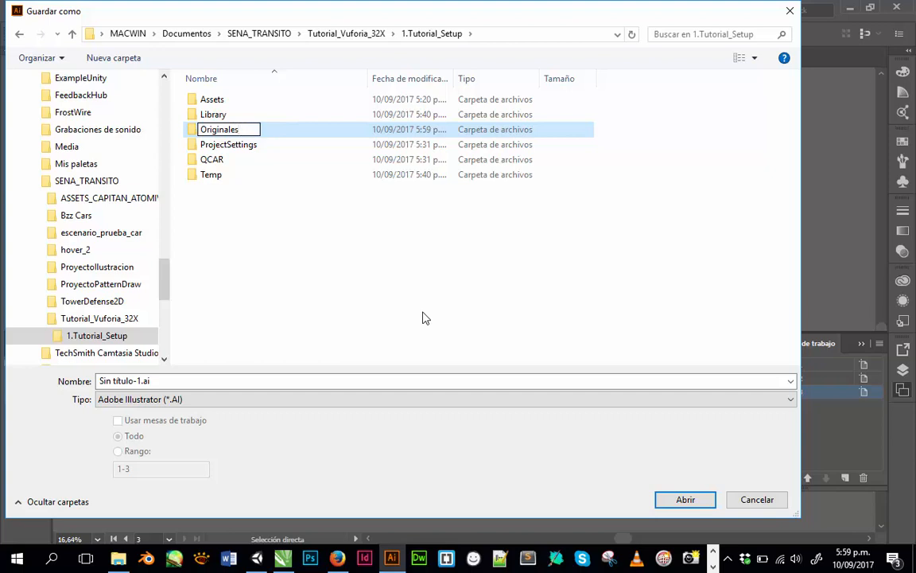
key(Return)
double_click(225, 132)
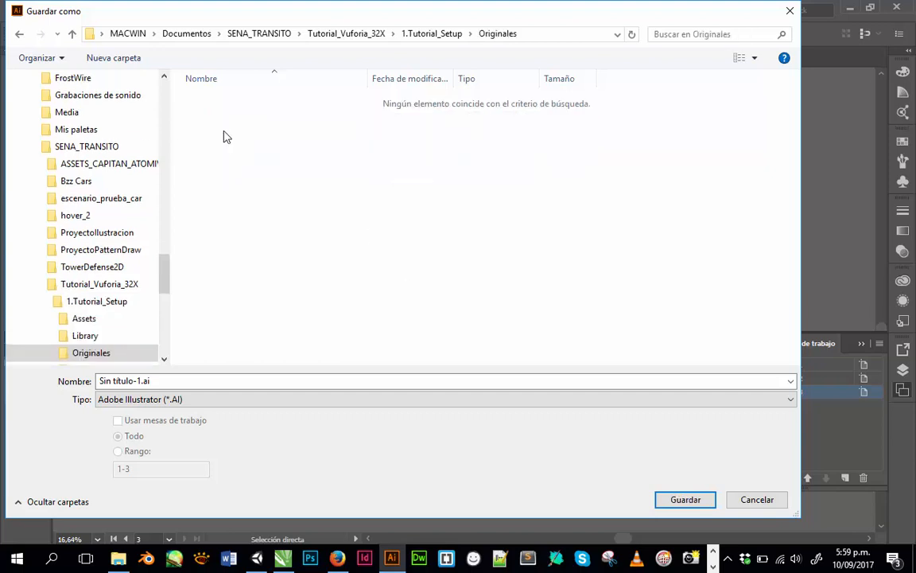
Name the file User_Markers.ai and save it with the default Illustrator CC options.
click(216, 381)
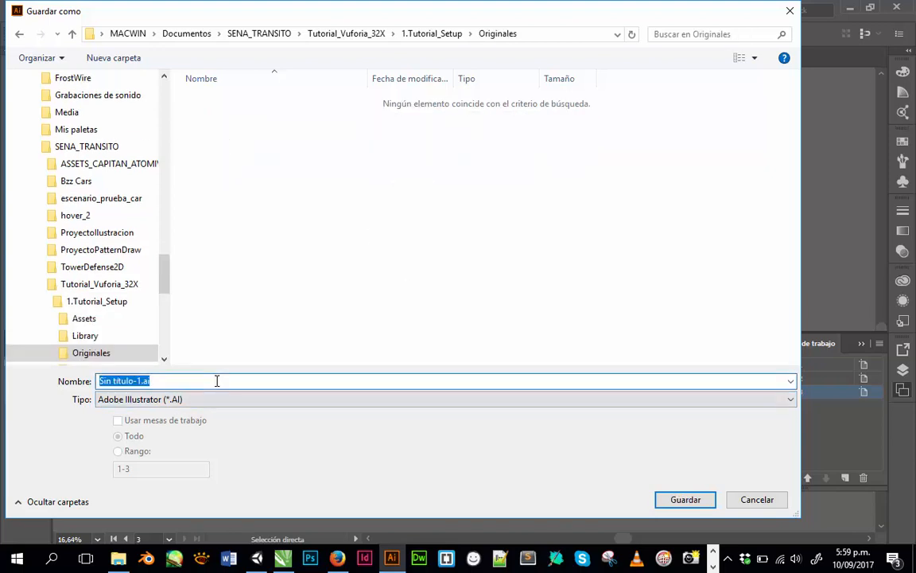
key(shift+Left)
key(shift+Left)
key(shift+Left)
key(shift+Left)
text(User_Markers)
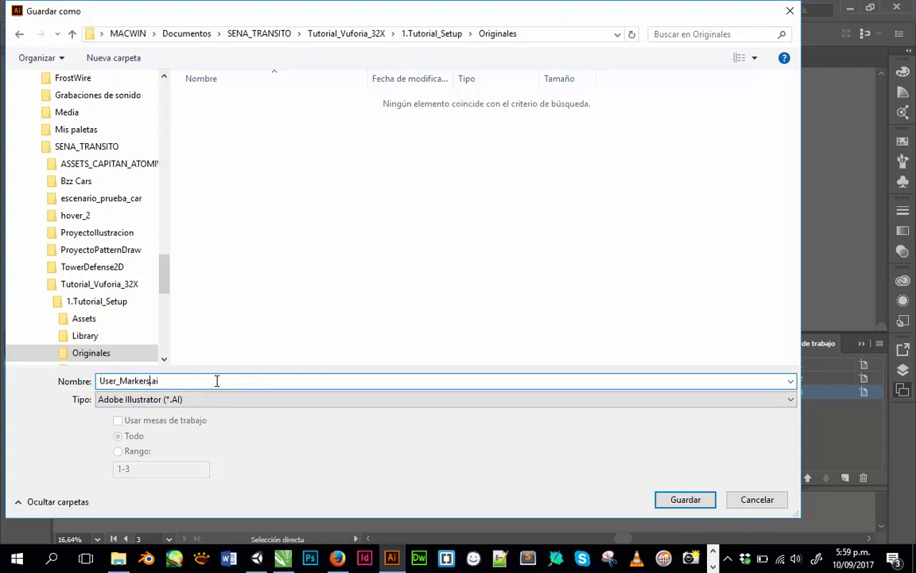
key(Return)
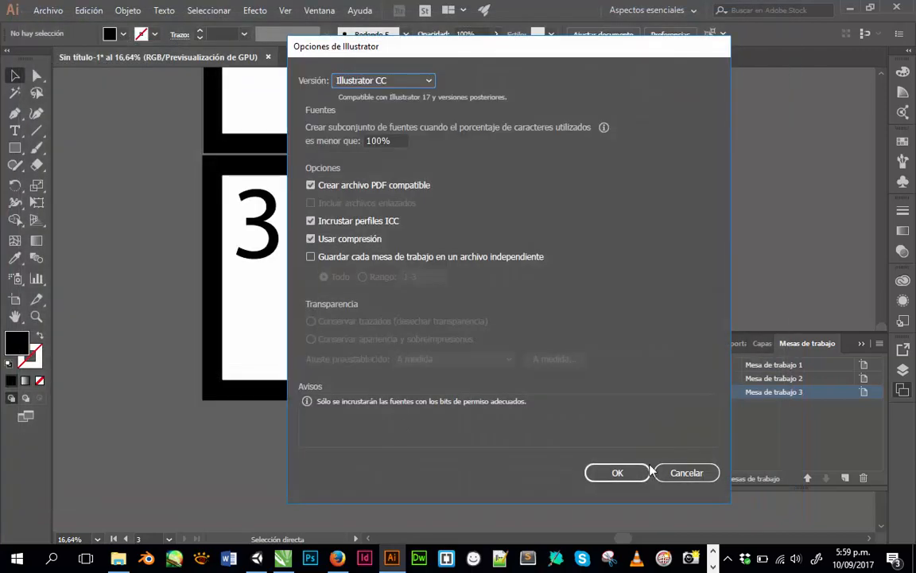
click(608, 482)
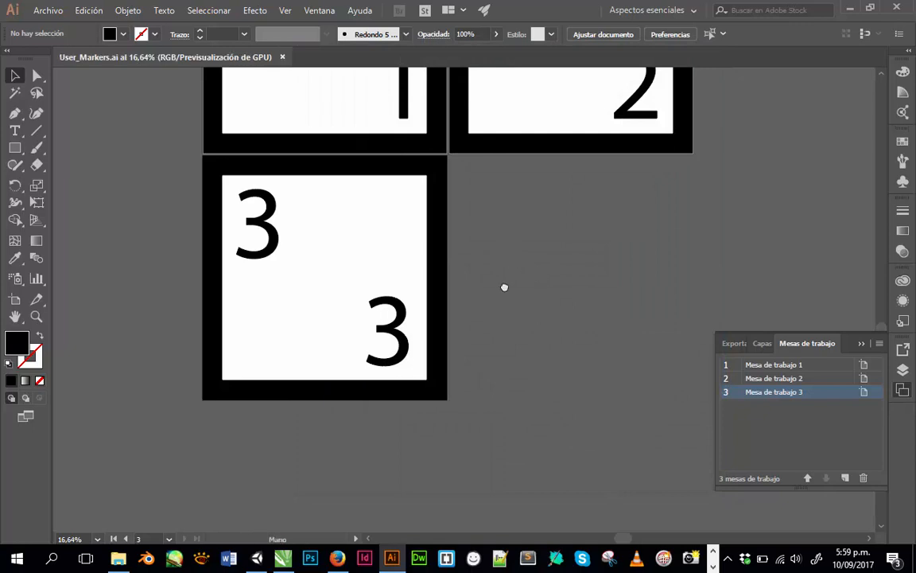
drag(503, 286, 481, 430)
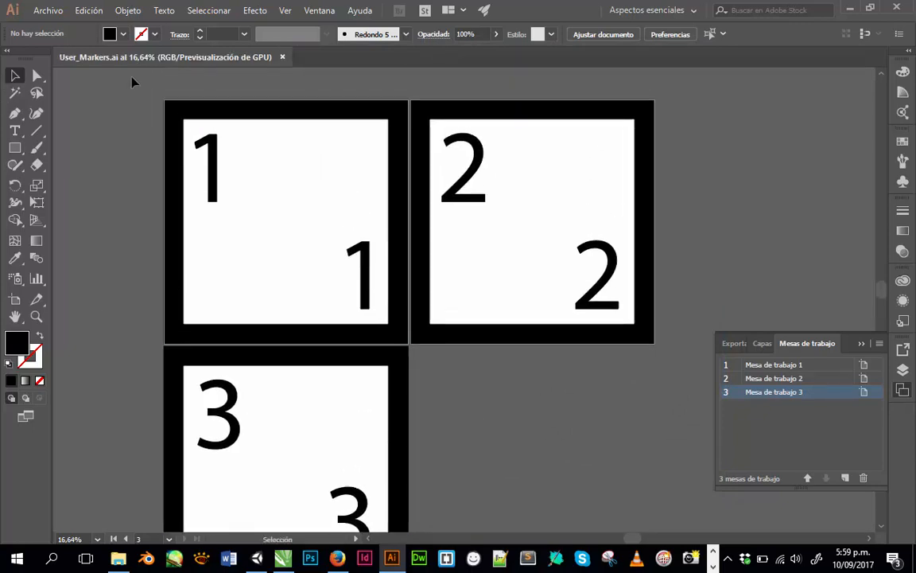
drag(131, 79, 398, 342)
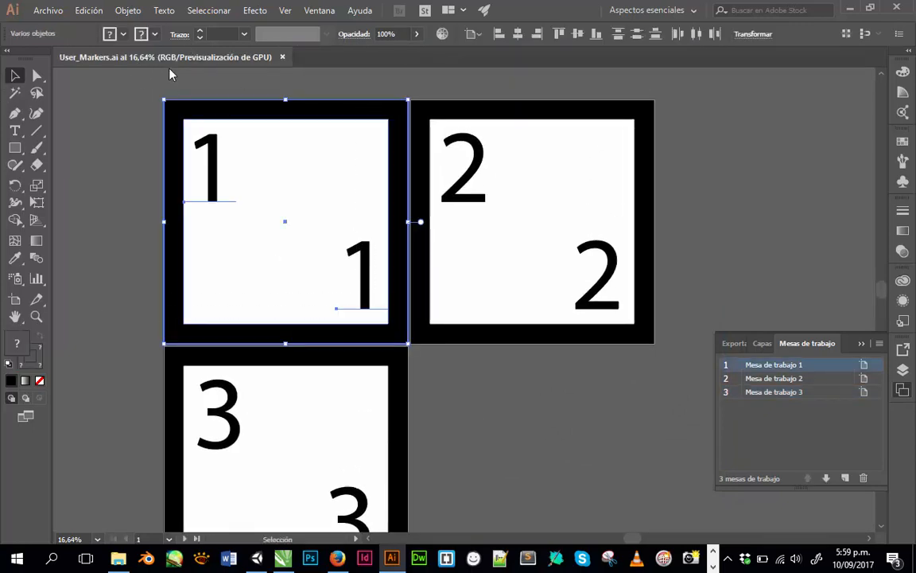
click(145, 118)
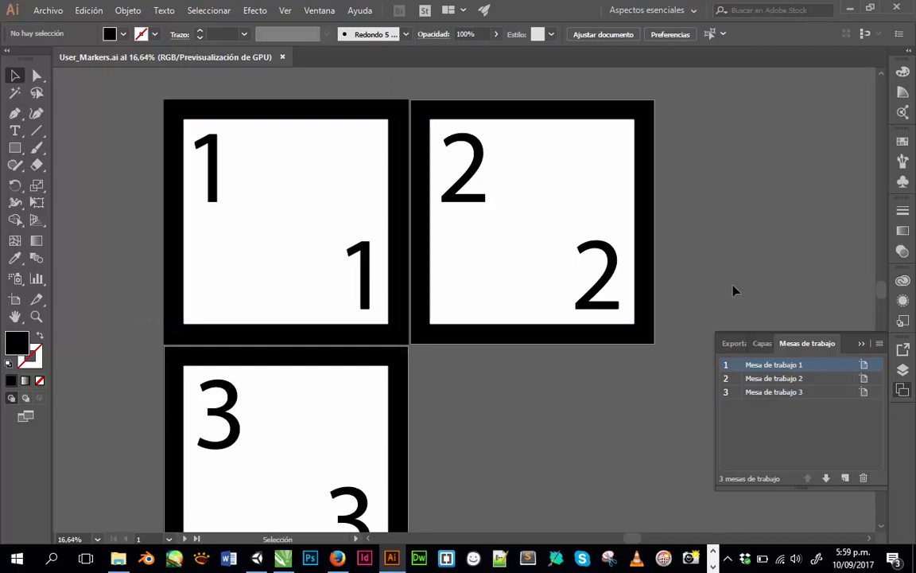
Start exporting the document with Export As, choosing JPEG (*.JPG) as the file type.
click(41, 16)
mouse_move(250, 264)
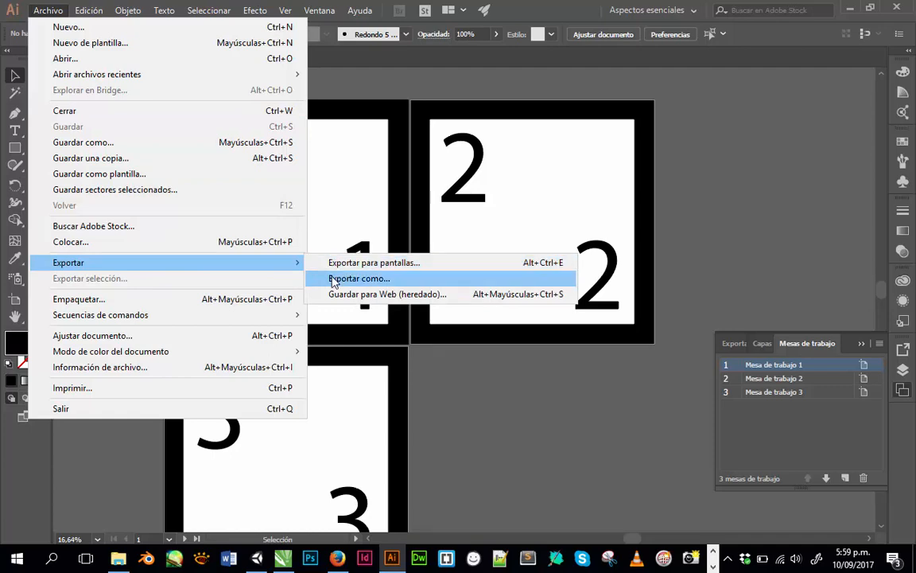
click(333, 278)
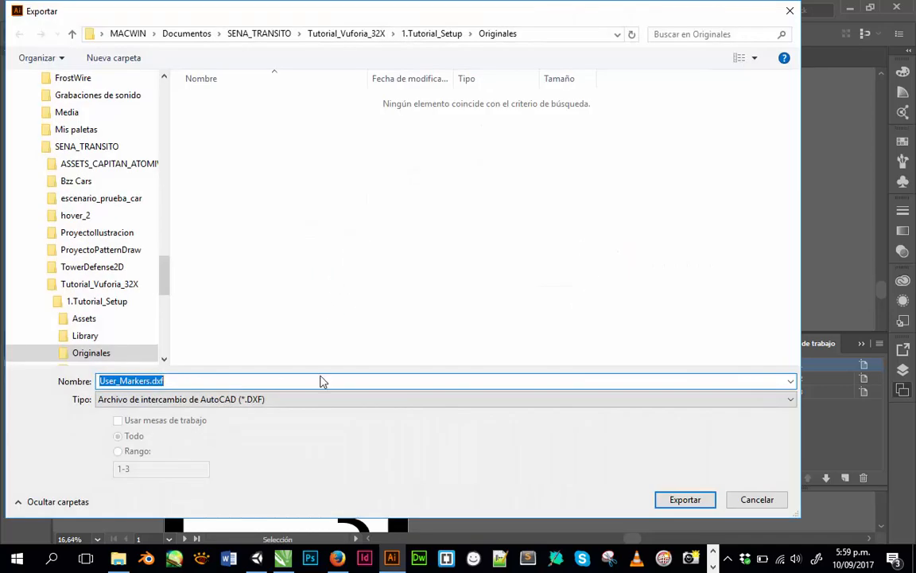
click(316, 400)
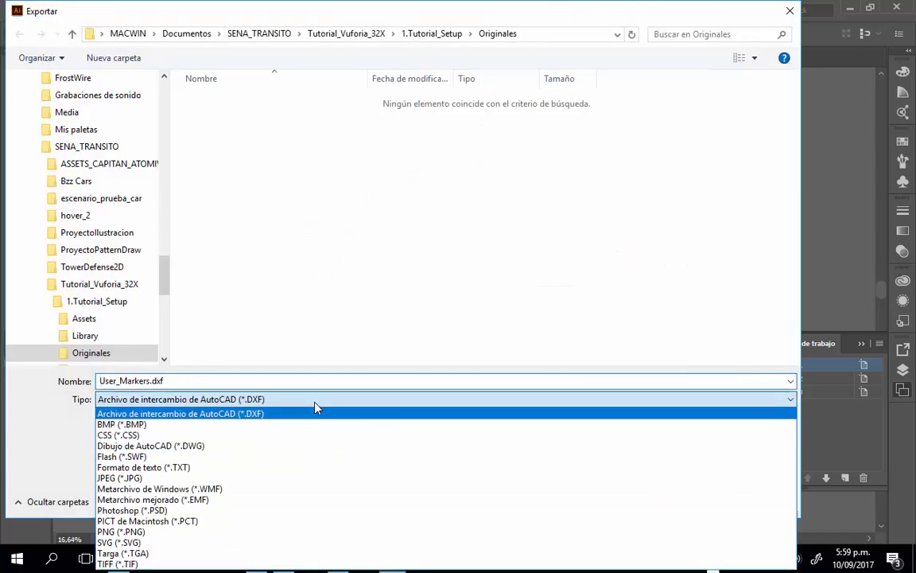
click(318, 478)
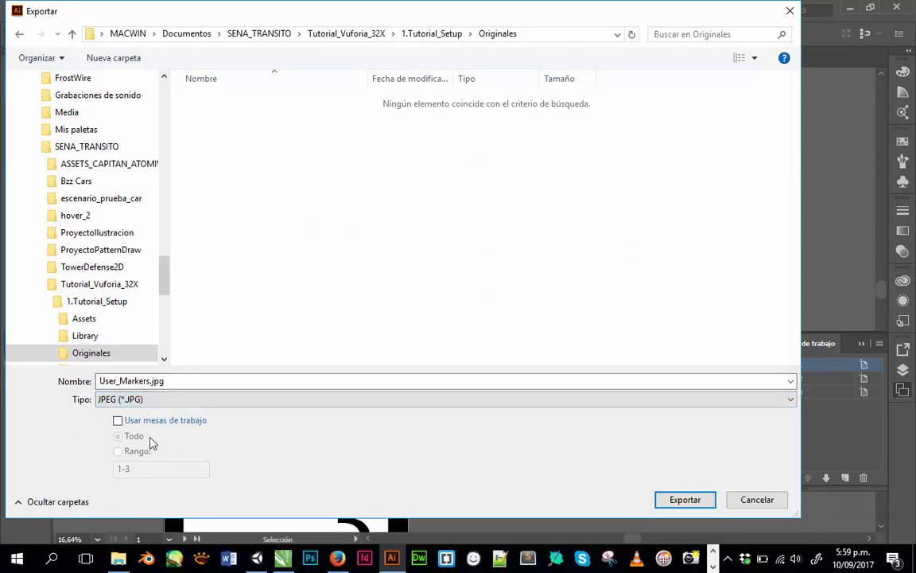
Set the export to use artboards and limit the range to artboard 1.
click(135, 421)
click(128, 455)
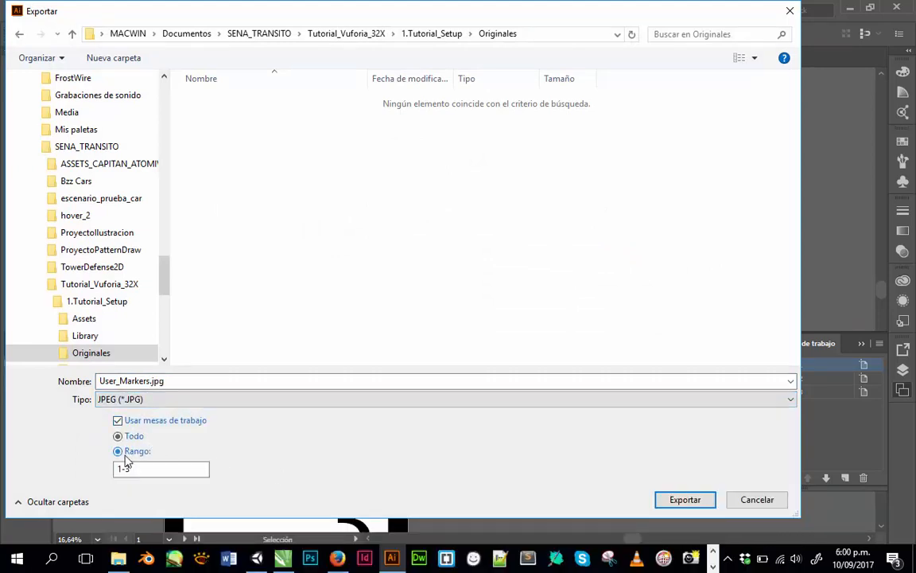
drag(122, 469, 131, 468)
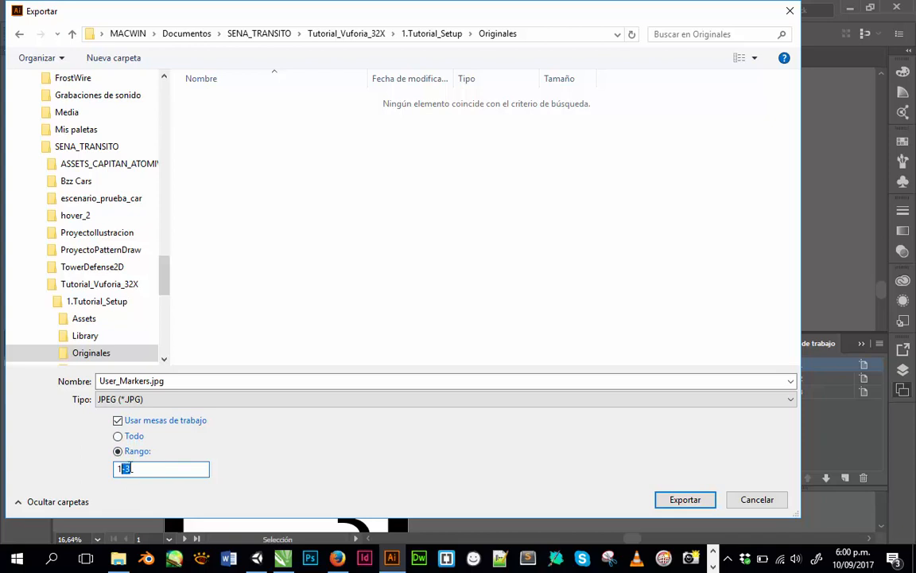
key(BackSpace)
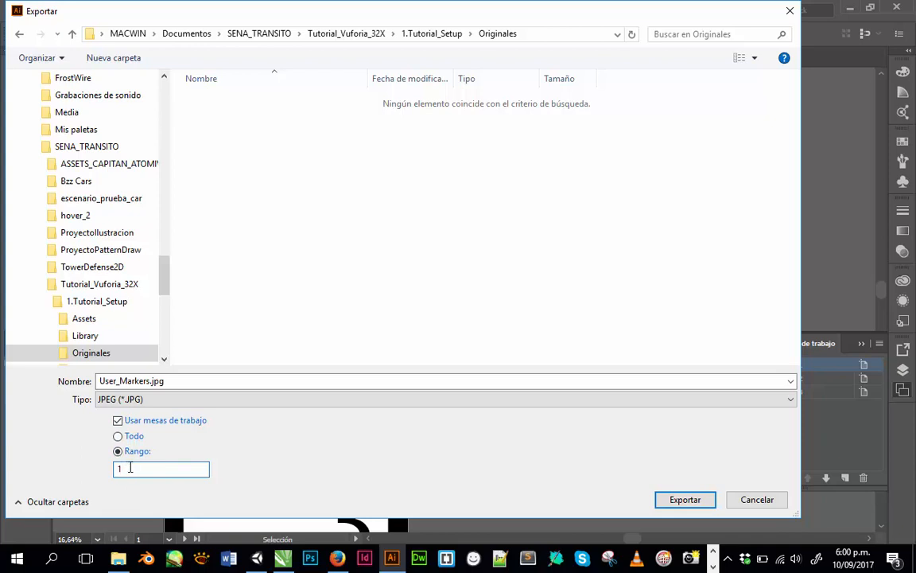
Name the exported image User_Markers-1.jpg and proceed to the JPEG options.
double_click(151, 377)
click(152, 377)
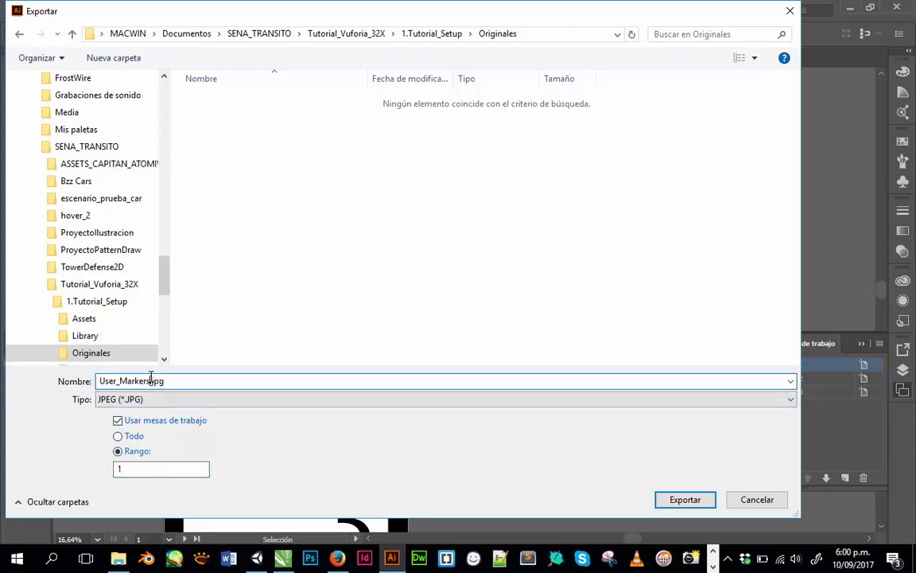
text(-1)
key(Return)
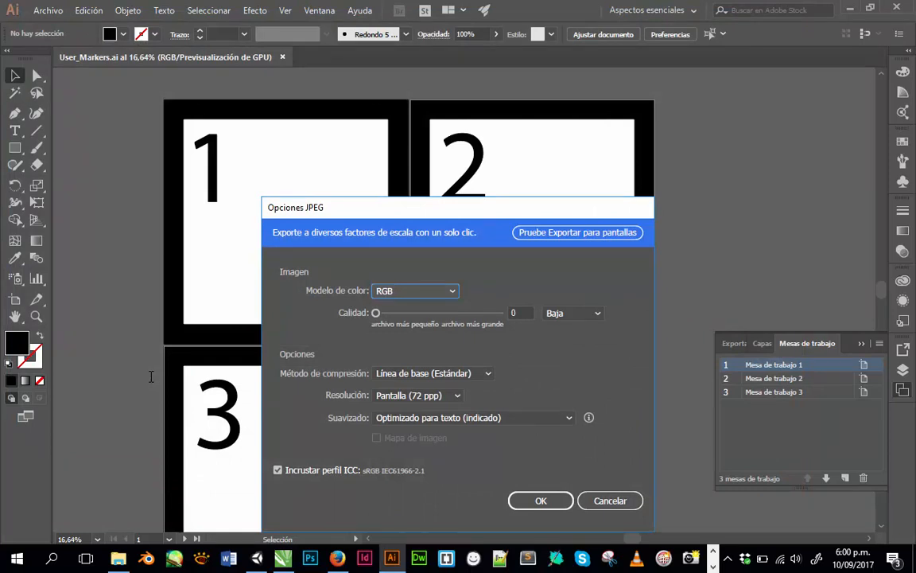
Raise the JPEG quality to the Máxima level, keeping RGB and 72 ppp, and export the artboard 1 image.
drag(367, 207, 277, 92)
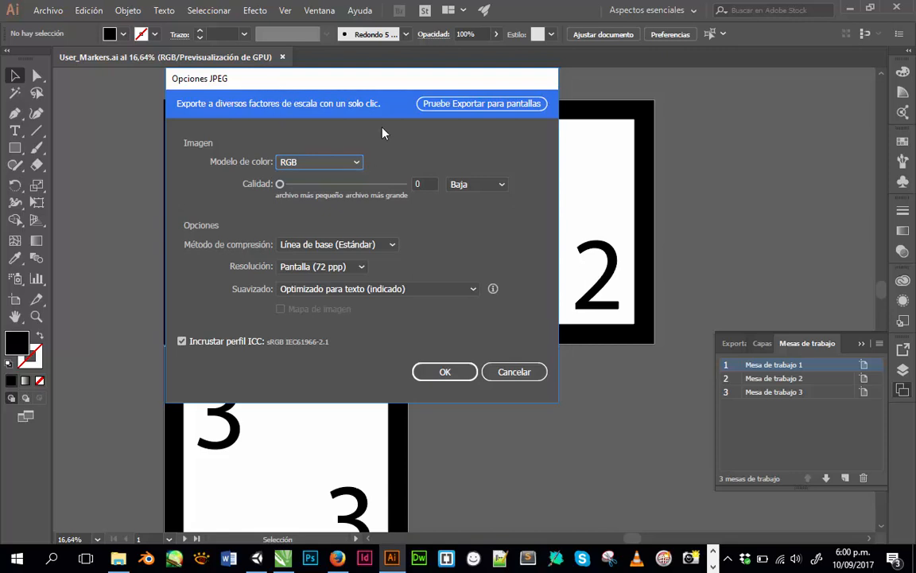
click(475, 183)
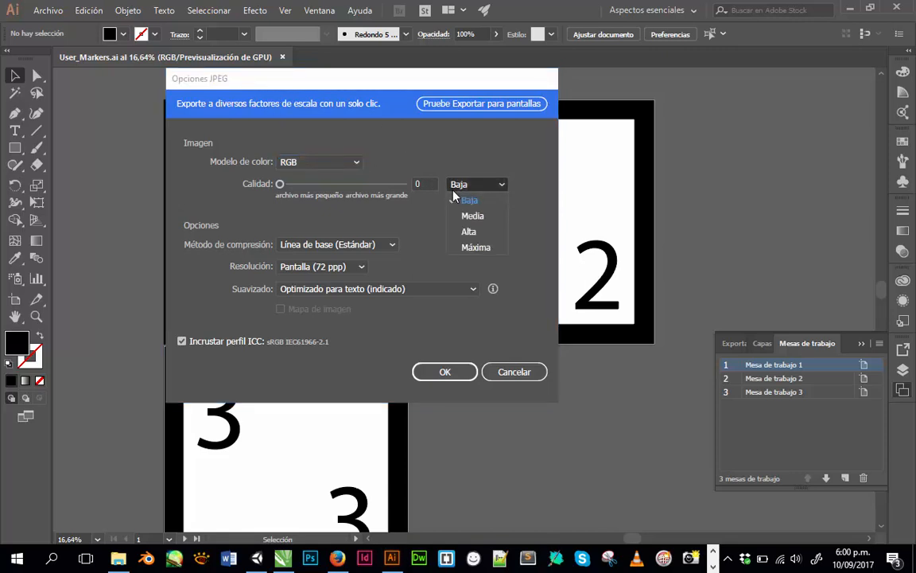
click(461, 233)
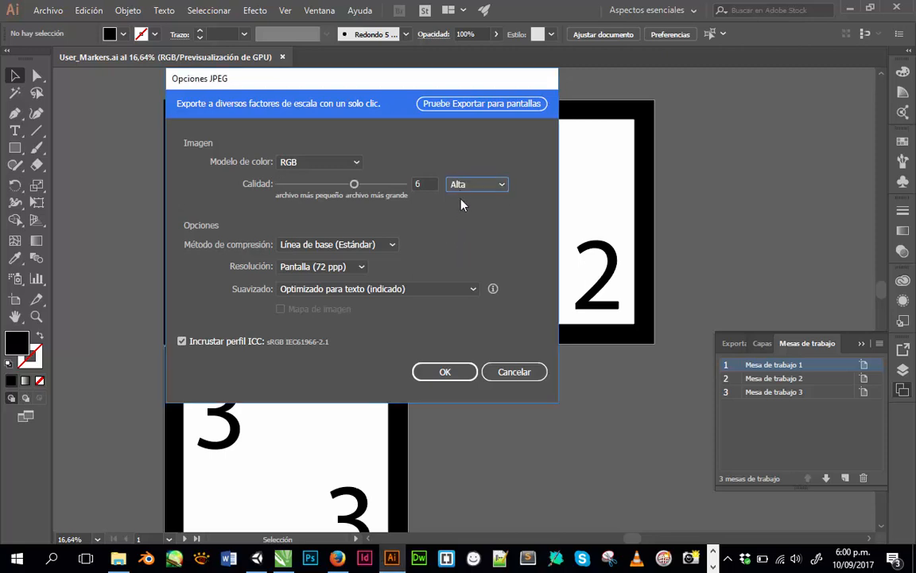
drag(354, 184, 379, 184)
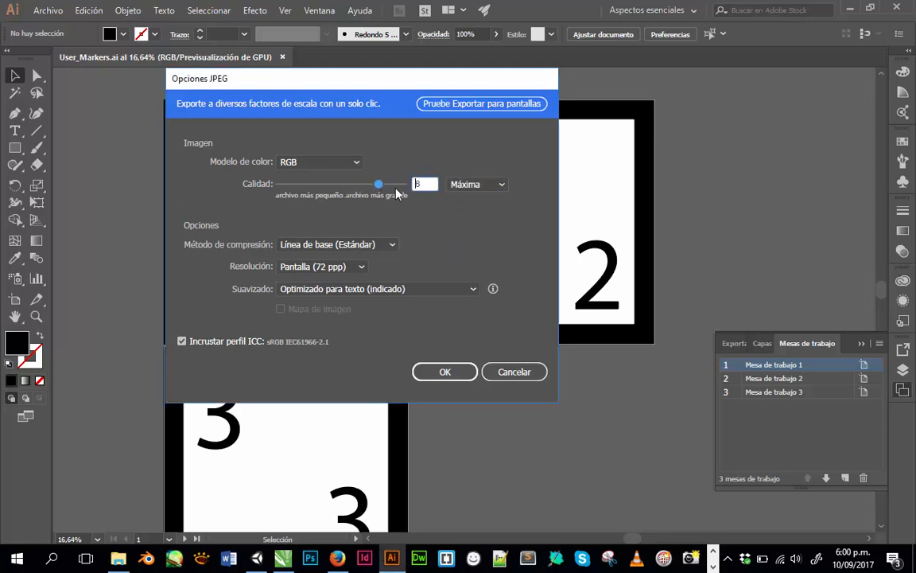
click(444, 371)
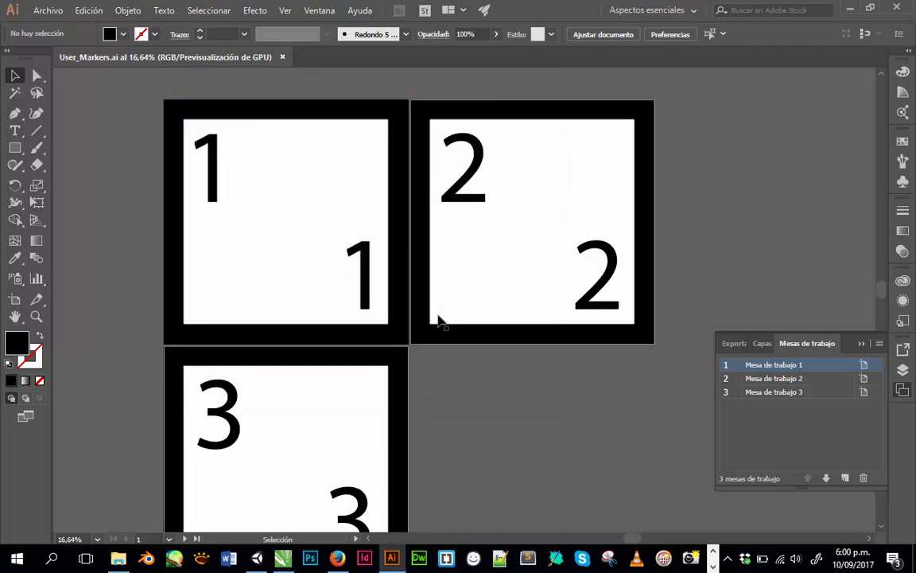
Start another JPEG export of the document with Export As and name the file User_Markers_2.jpg.
click(47, 13)
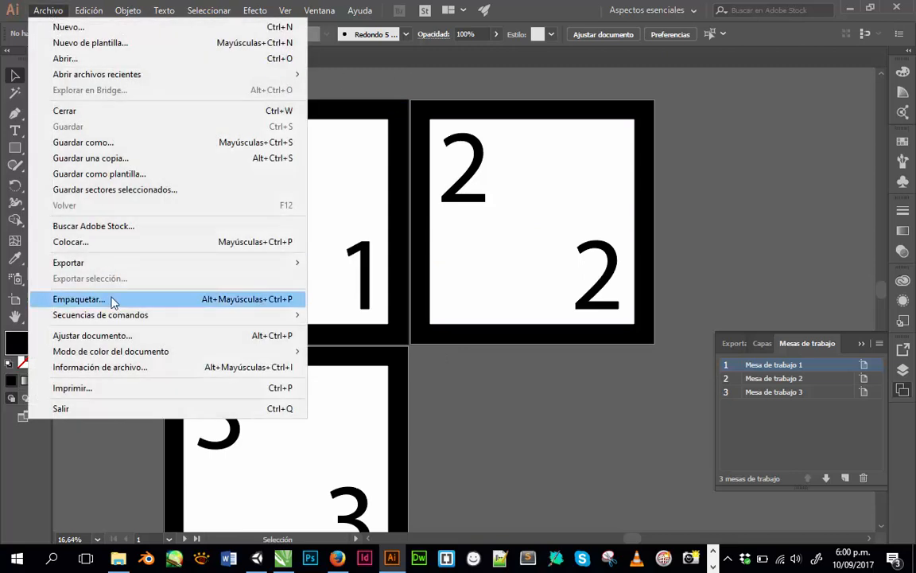
mouse_move(117, 264)
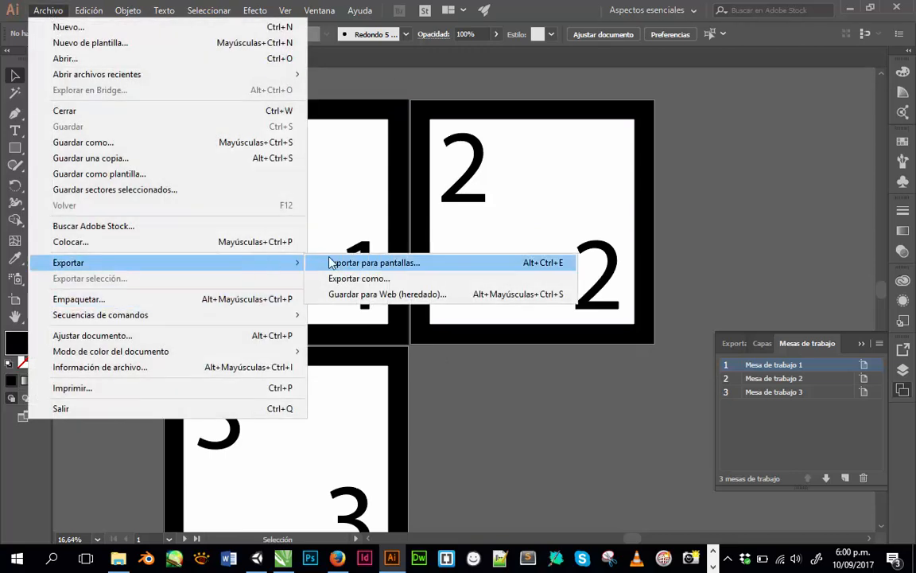
click(382, 277)
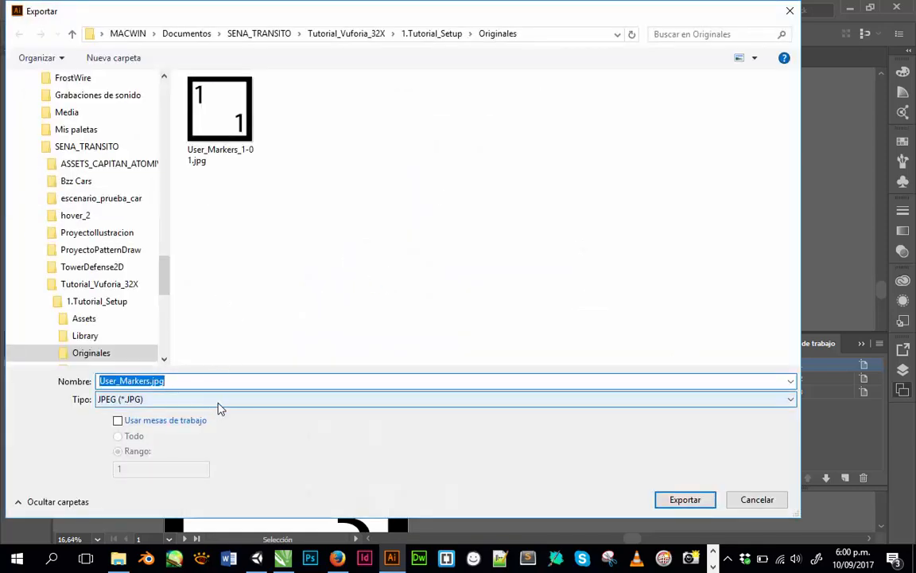
key(End)
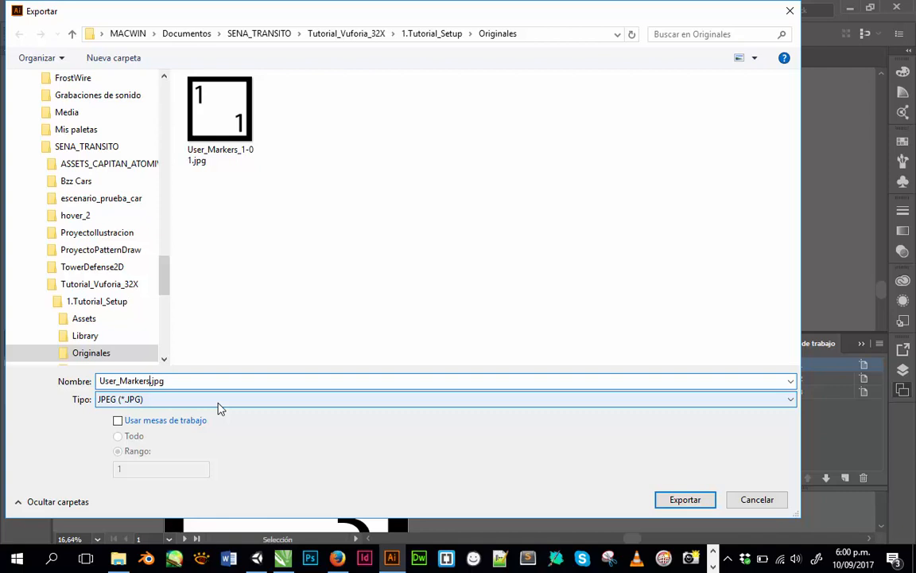
text(_2)
Use artboards with the range limited to 2, and export the JPEG at quality 10 (Máxima).
click(140, 424)
double_click(119, 469)
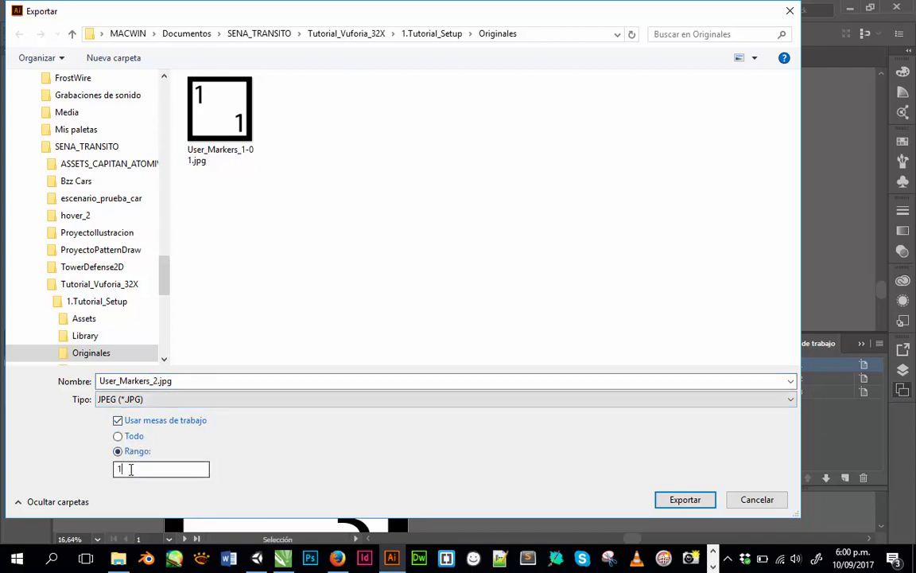
text(2)
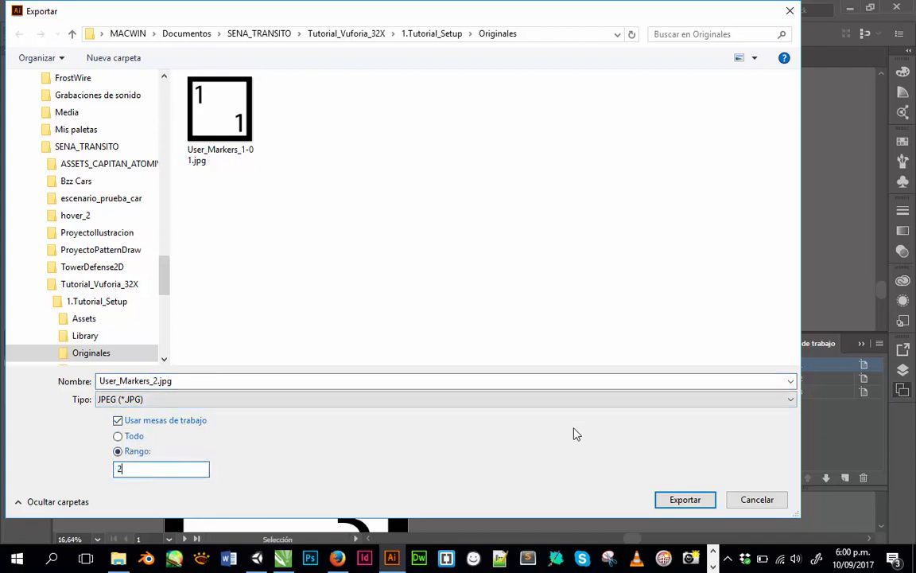
click(684, 500)
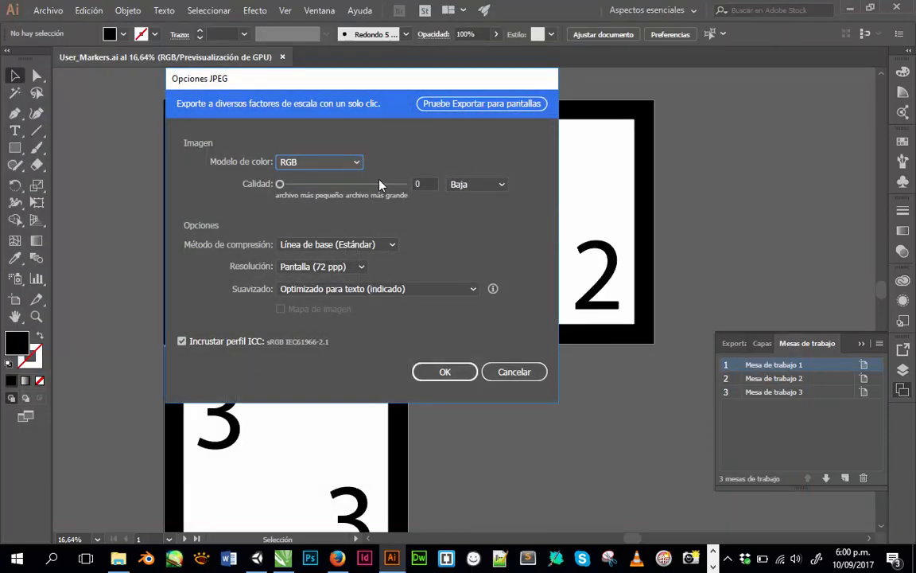
drag(381, 184, 416, 191)
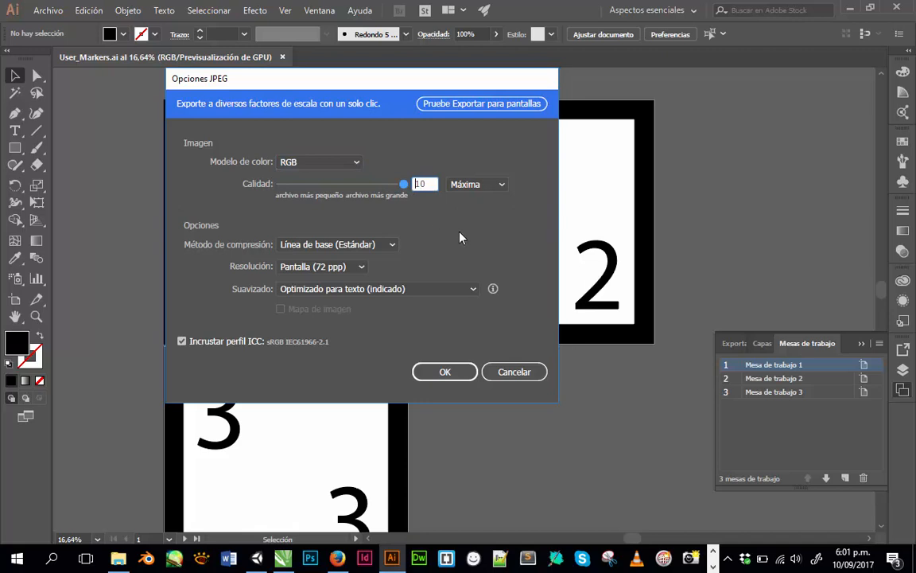
click(446, 373)
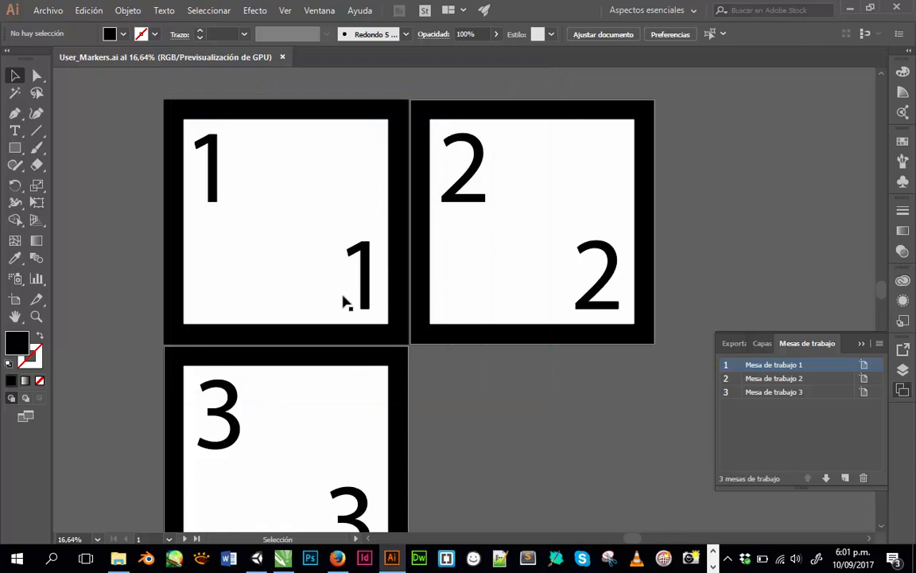
click(48, 10)
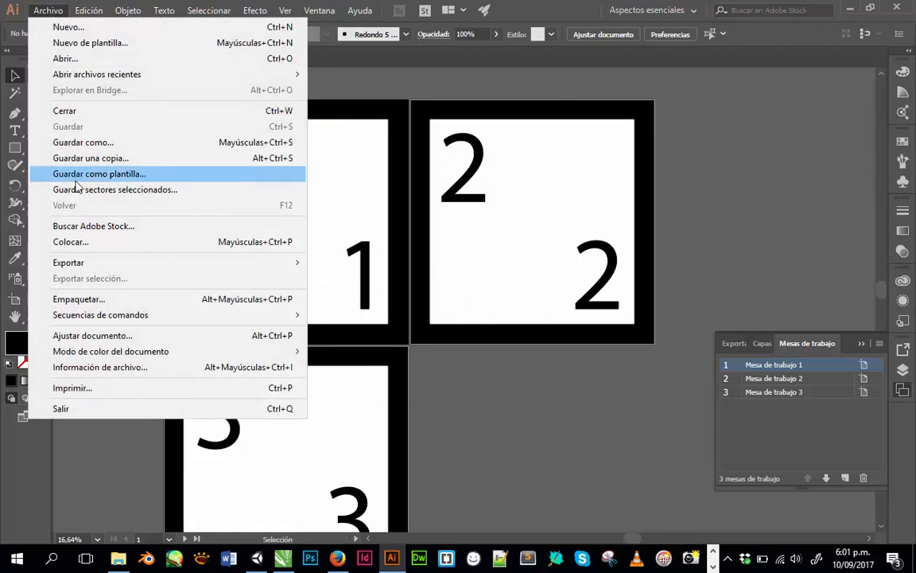
mouse_move(84, 262)
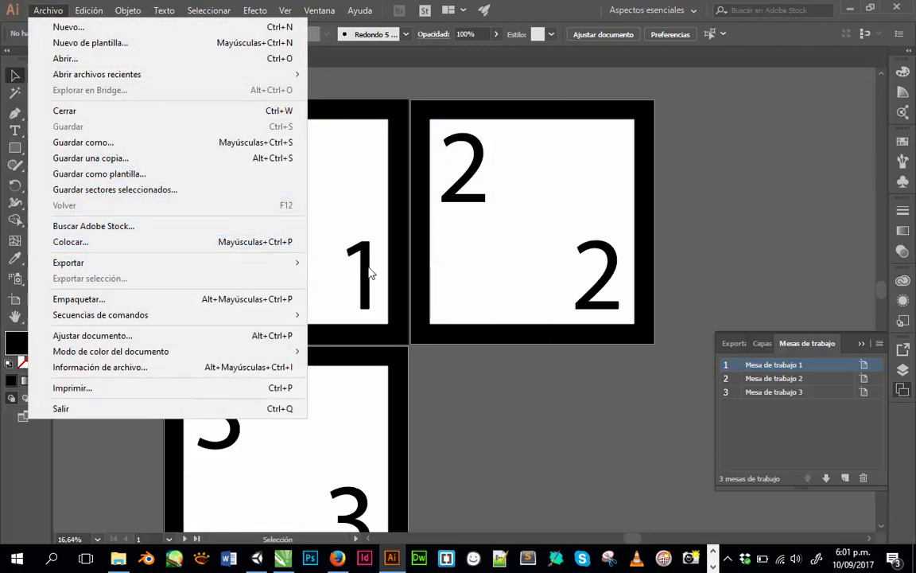
mouse_move(299, 263)
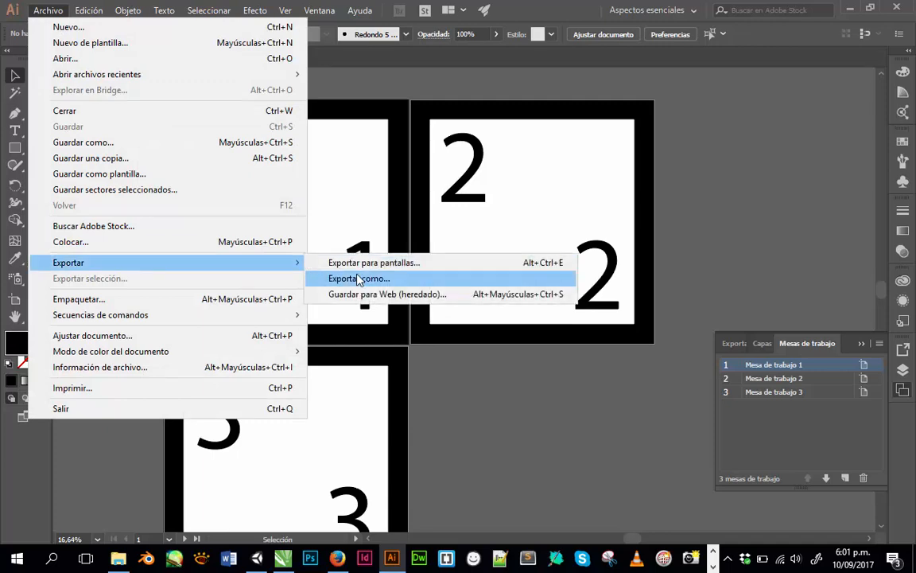
click(359, 278)
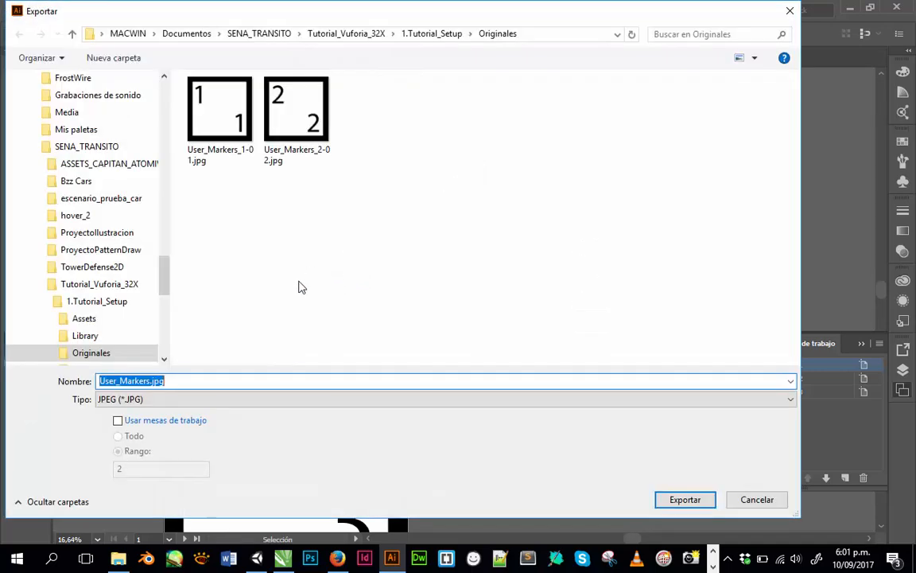
click(188, 383)
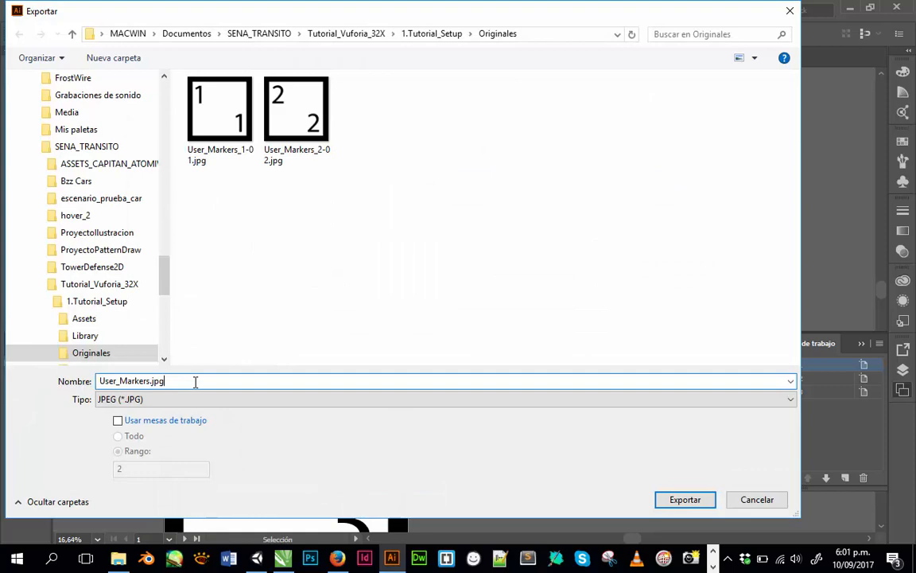
text(_3)
key(Return)
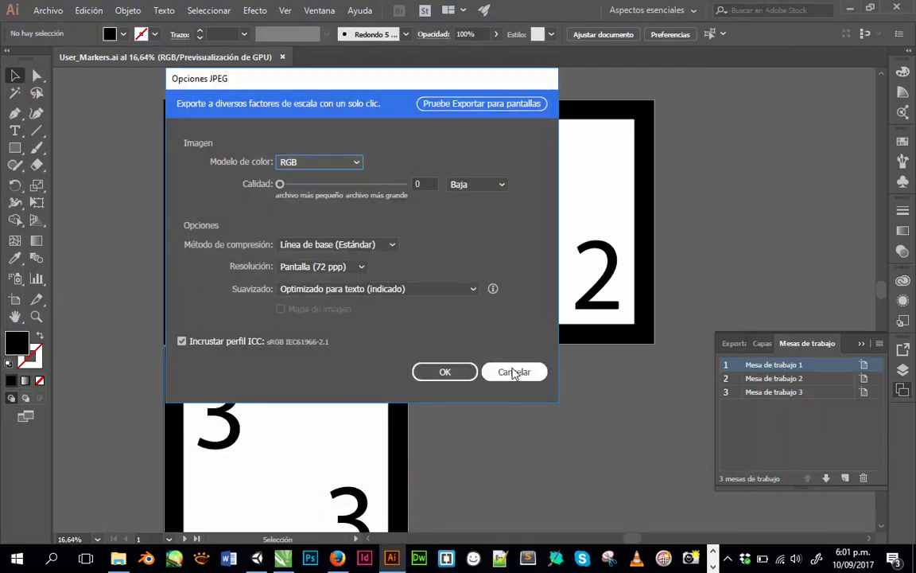
click(511, 370)
Start a JPEG export with Export As and name the file User_Markers_3.jpg.
click(47, 10)
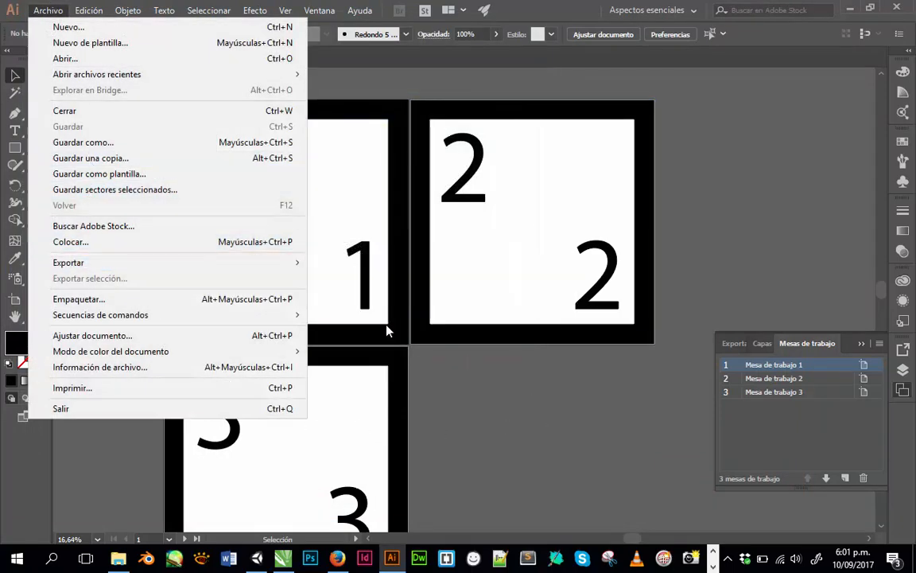
mouse_move(296, 266)
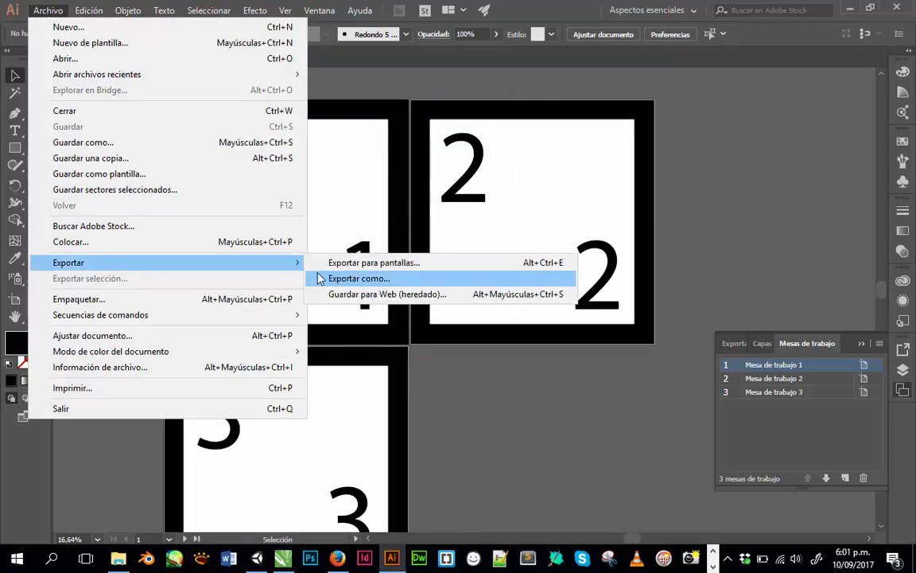
click(318, 278)
key(End)
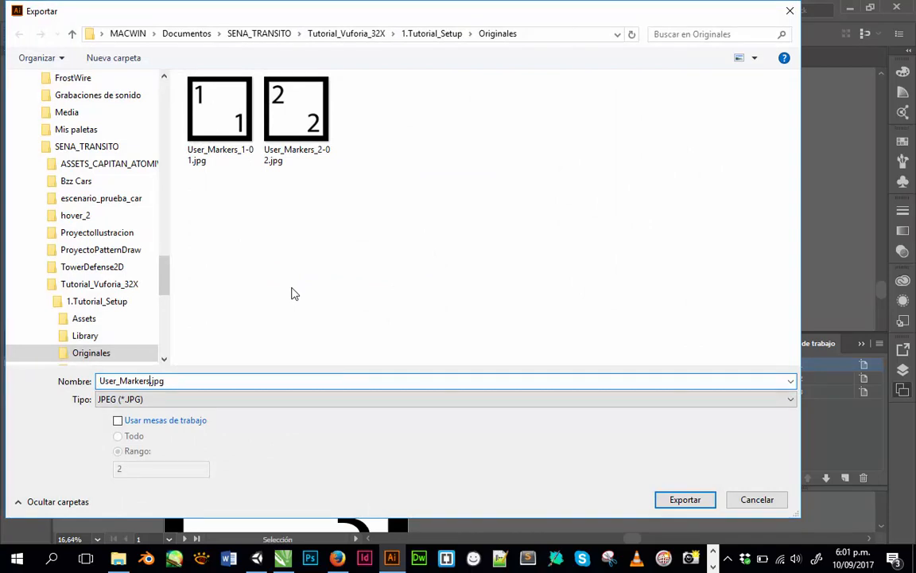
text(_3)
Use artboards with the range limited to 3, raise the JPEG quality towards maximum and export the image.
click(125, 421)
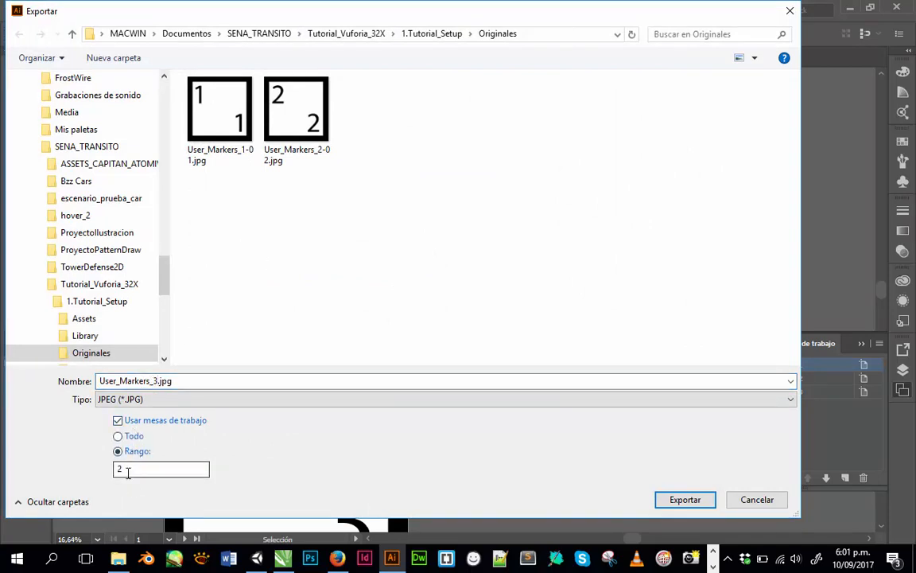
double_click(121, 469)
text(3)
key(Return)
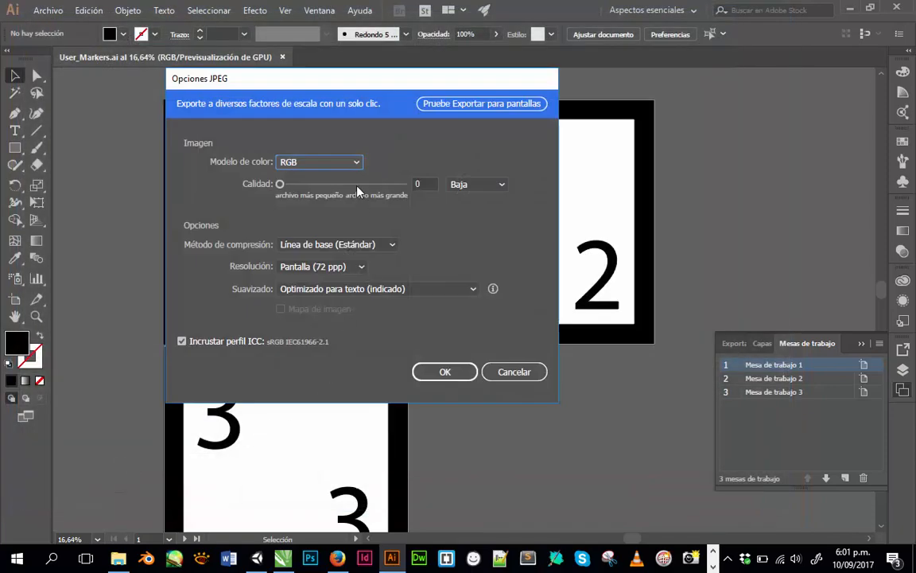
drag(358, 191, 402, 195)
click(445, 371)
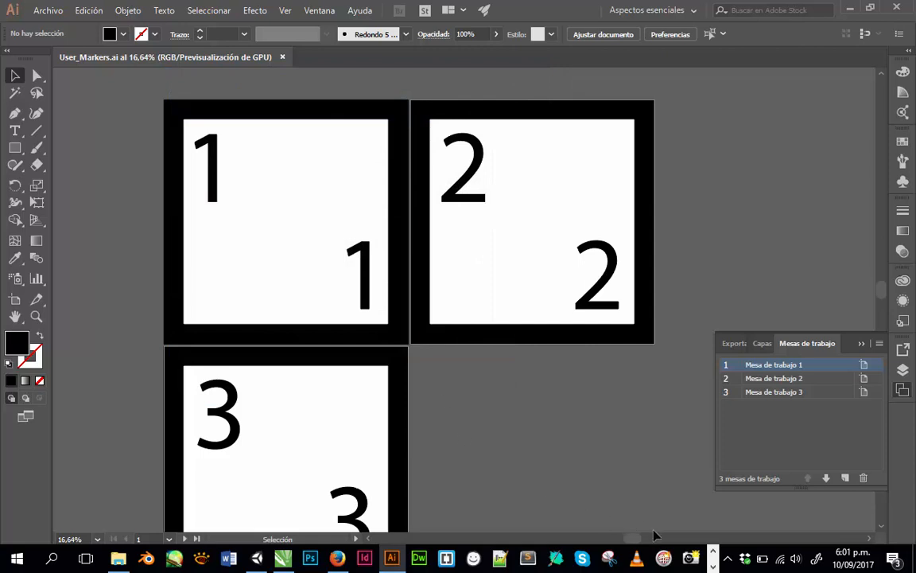
Switch to File Explorer and check the exported files in SENA_TRANSITO > Tutorial_Vuforia_32X > 1.Tutorial_Setup > Originales.
click(713, 566)
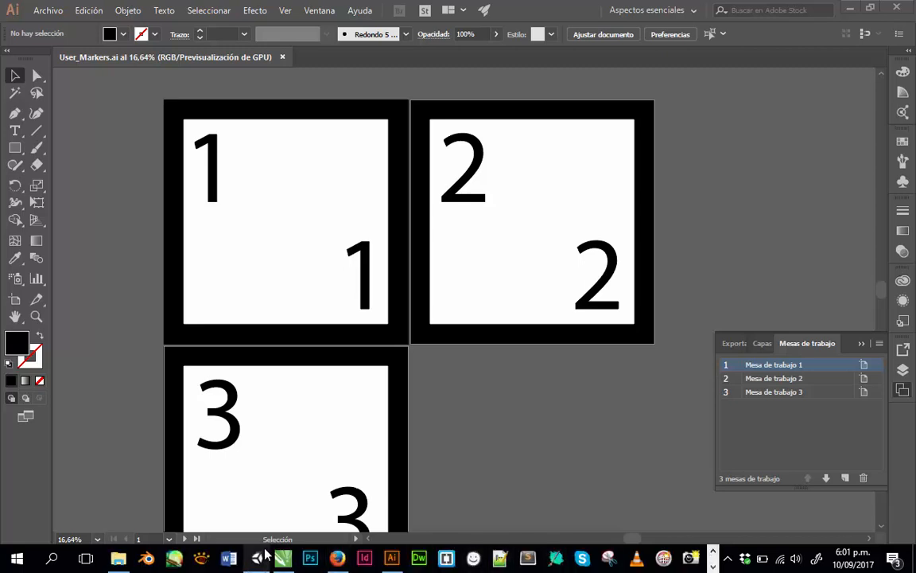
click(119, 559)
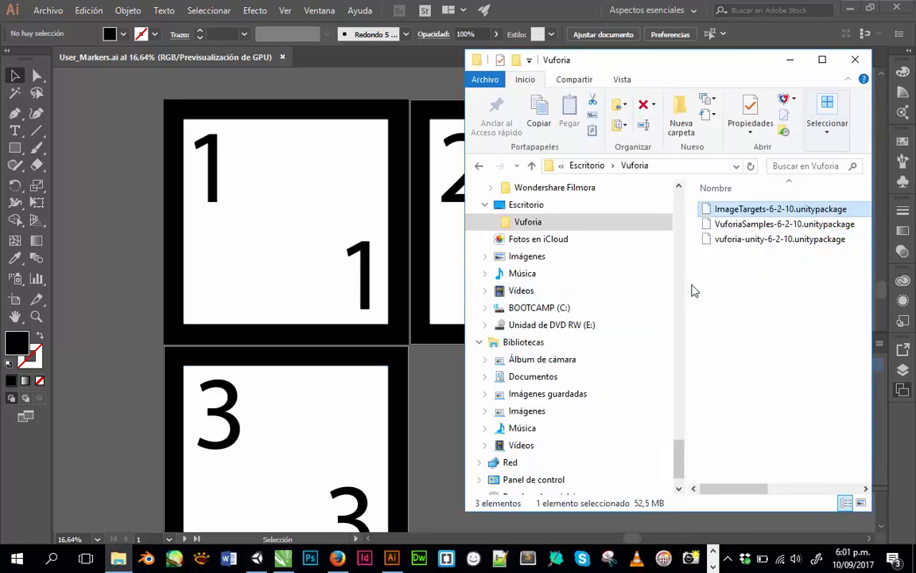
scroll(557, 272, up, 7)
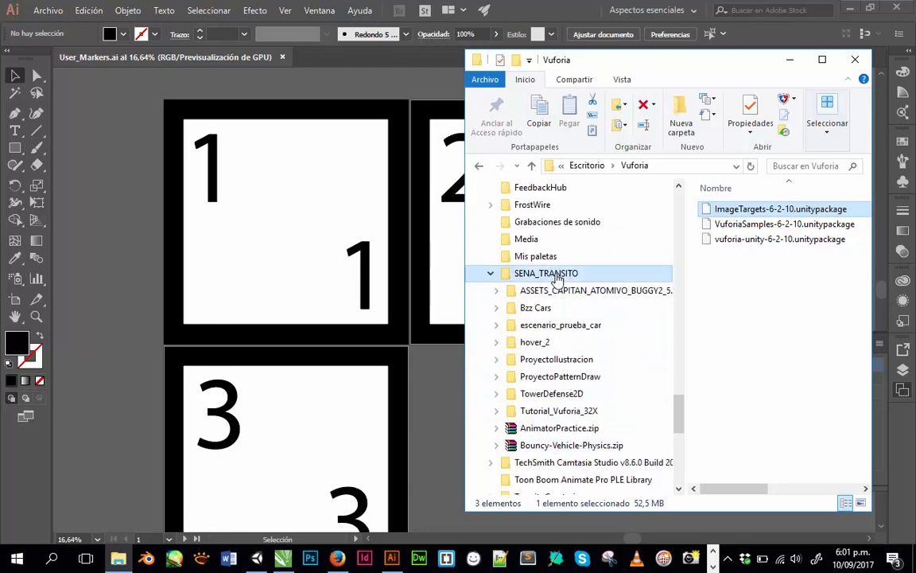
click(557, 273)
click(548, 412)
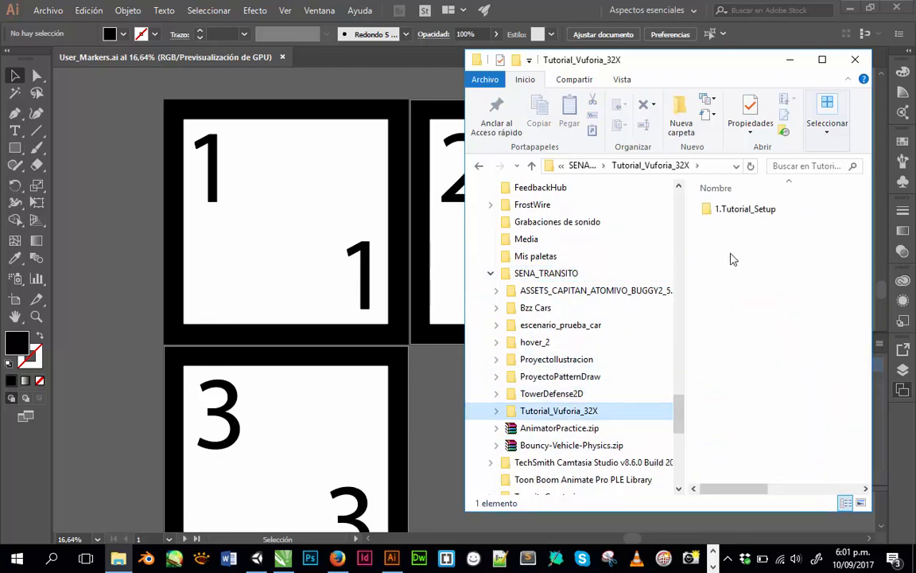
double_click(728, 210)
double_click(724, 240)
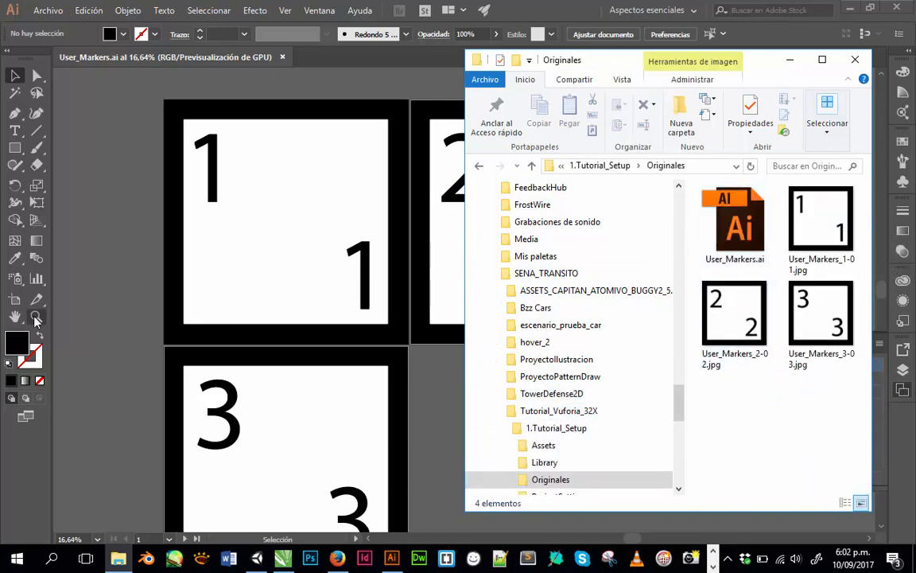
Switch to Firefox and bring up the Vuforia Developer Portal navigation on the Taller_Vuforia_2 license page.
click(94, 266)
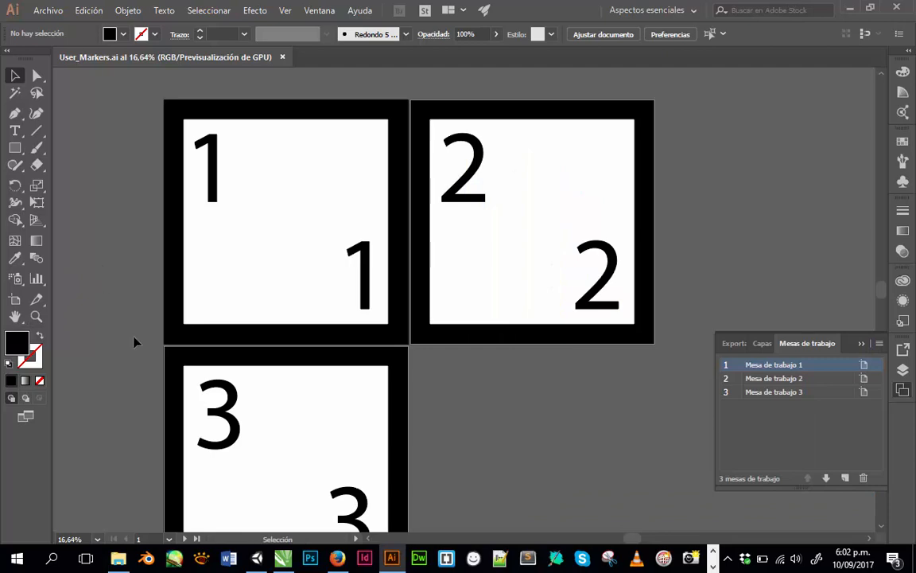
key(alt+Tab)
key(alt+Tab)
key(alt+Tab)
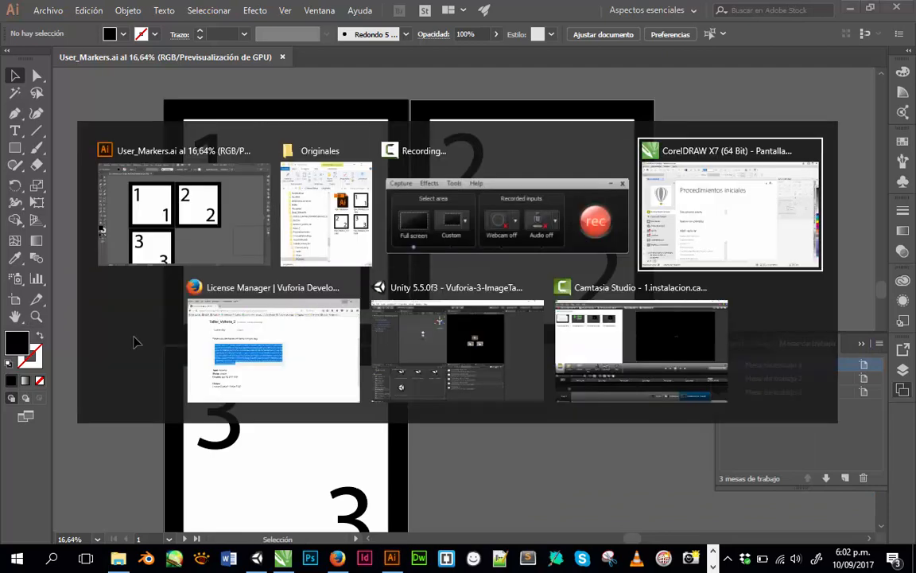
key(alt+Tab)
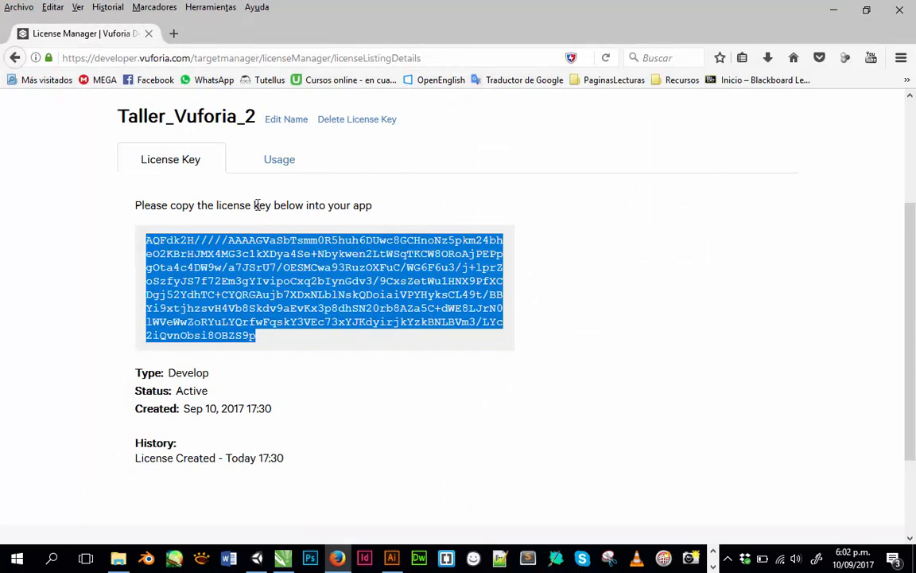
scroll(460, 213, up, 3)
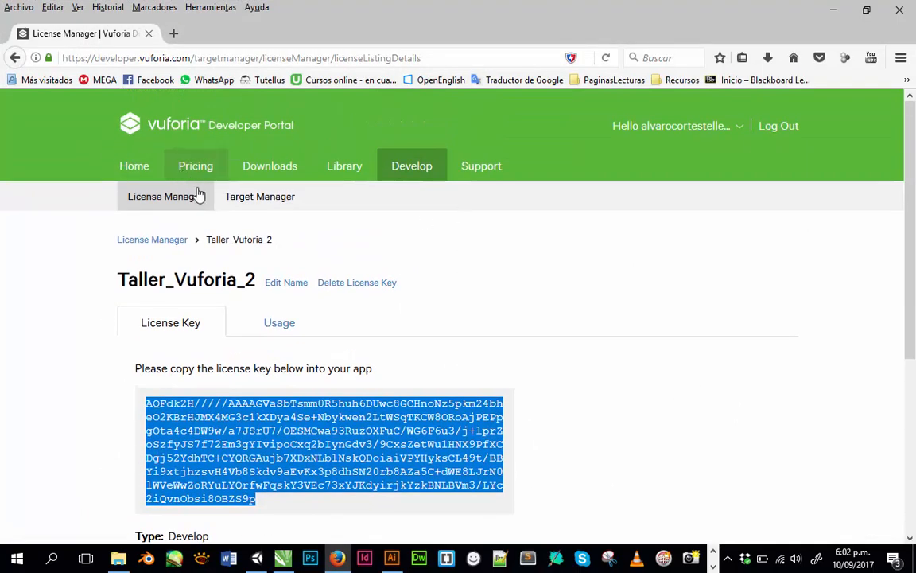
Create a Device database named Taller_Vuforia_2 in the Target Manager.
click(234, 197)
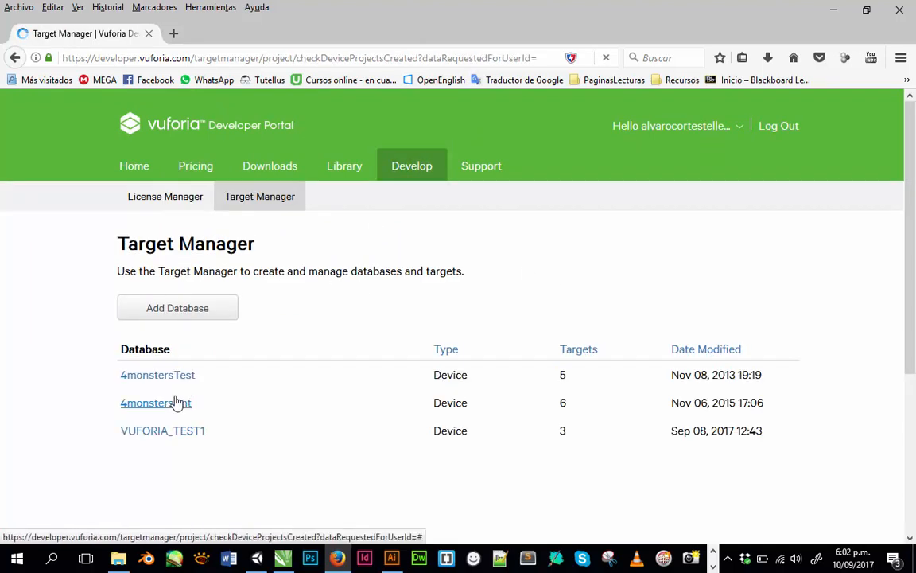
click(180, 308)
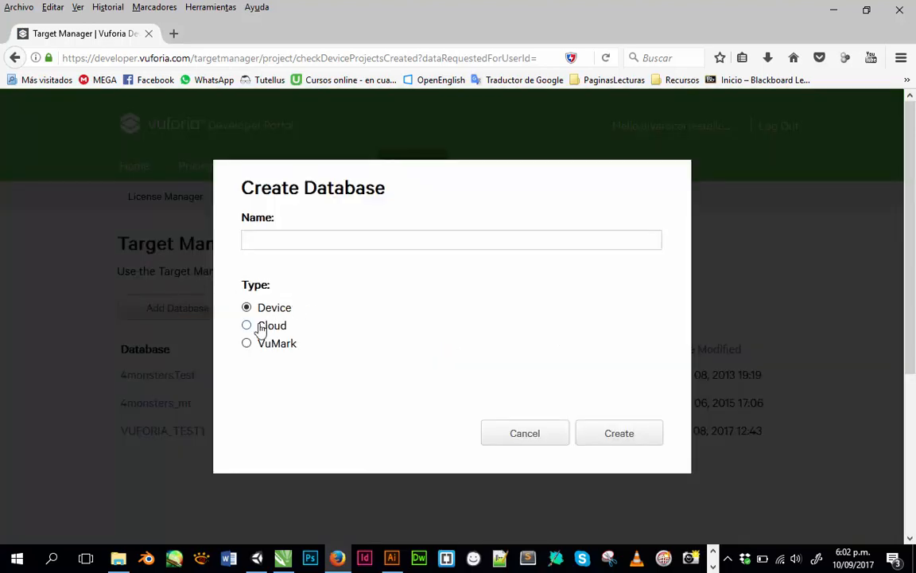
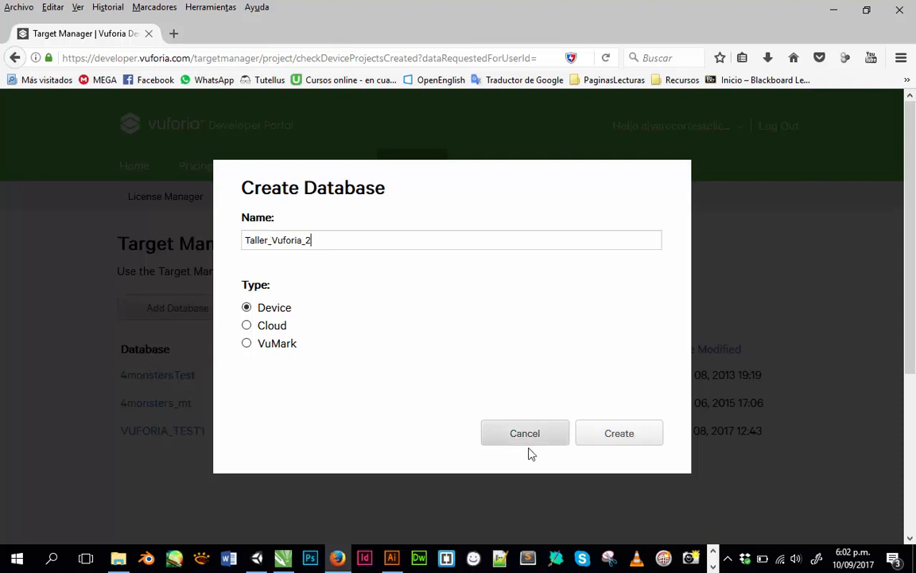
click(593, 433)
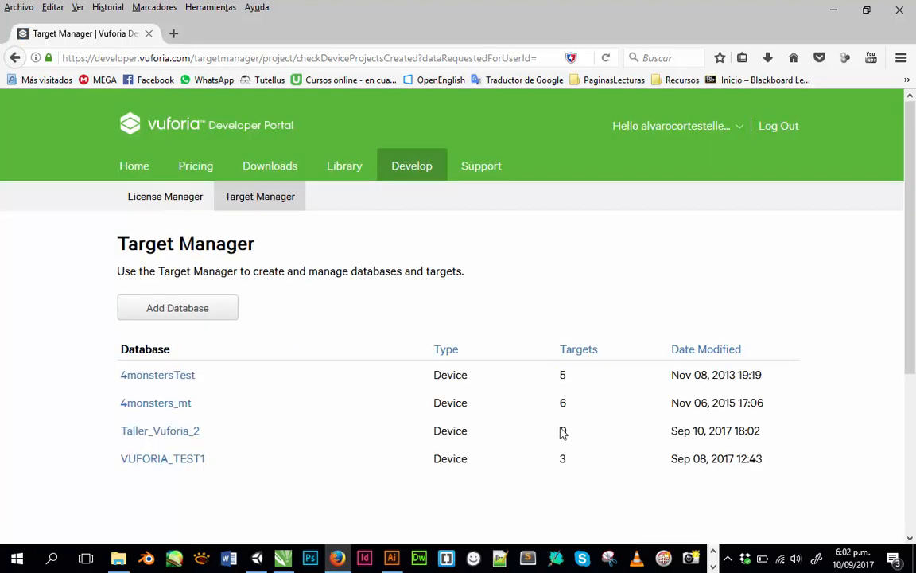
Open the Taller_Vuforia_2 database, start a Single Image target and bring up the file chooser for its image.
click(154, 433)
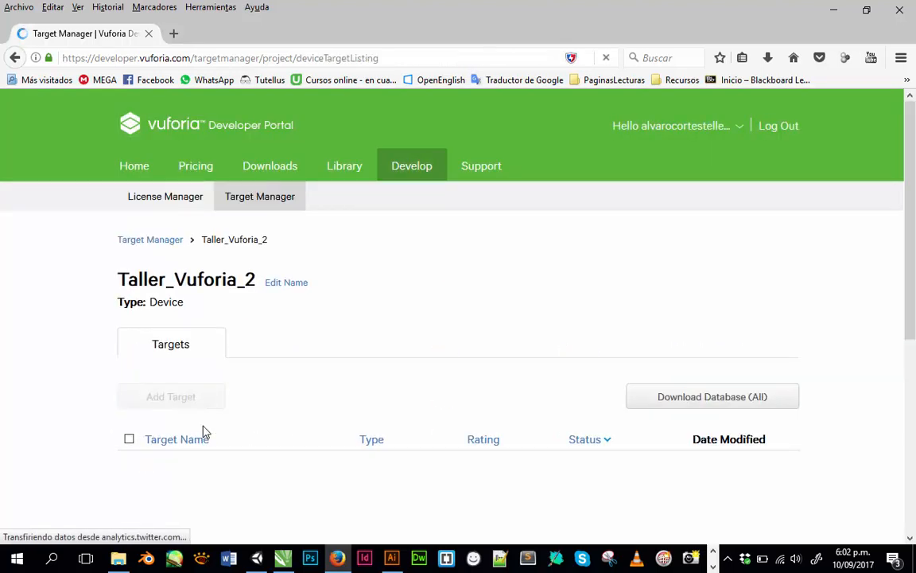
scroll(205, 431, down, 2)
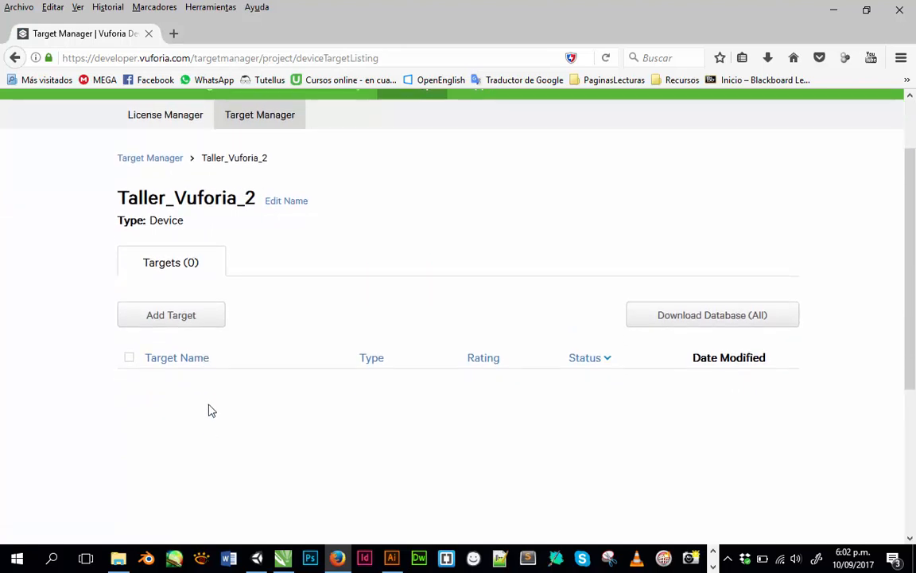
click(192, 325)
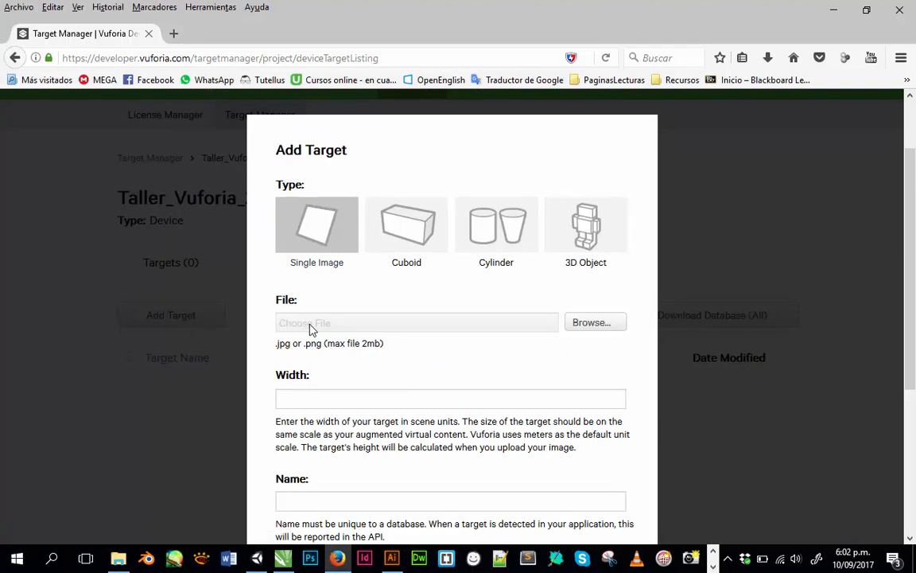
click(578, 323)
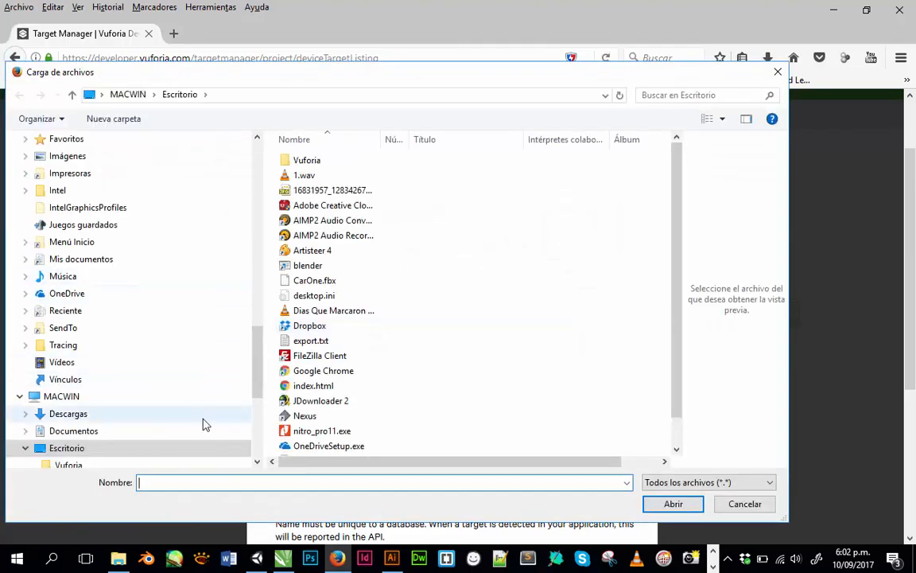
drag(256, 374, 242, 163)
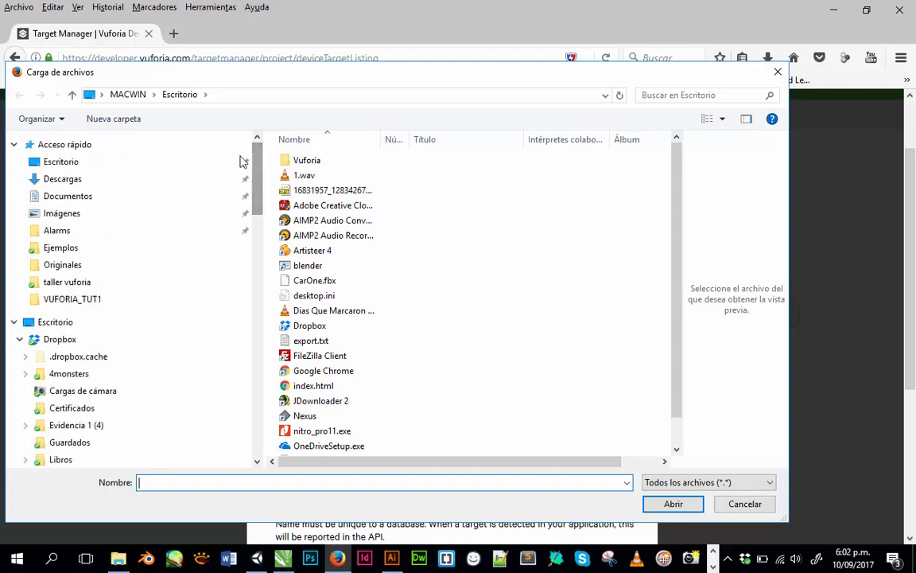
click(65, 285)
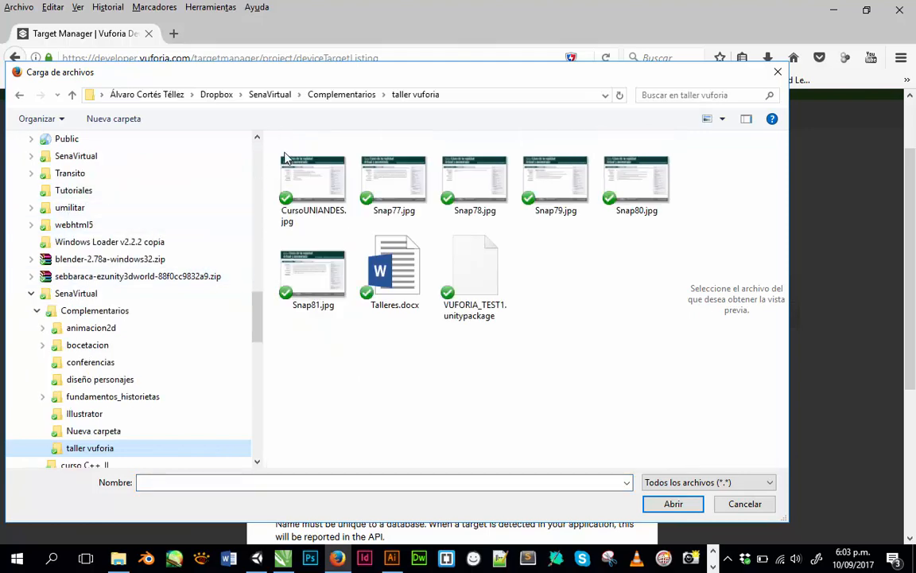
click(278, 94)
click(215, 97)
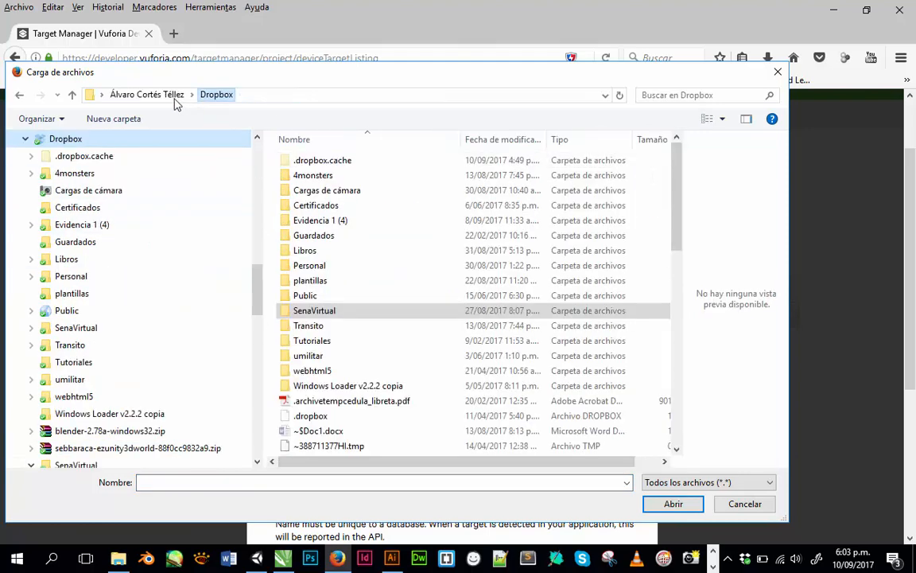
Choose User_Markers_1-01.jpg from Documentos > SENA_TRANSITO > Tutorial_Vuforia_32X > 1.Tutorial_Setup > Originales as the target's image file.
scroll(71, 338, up, 2)
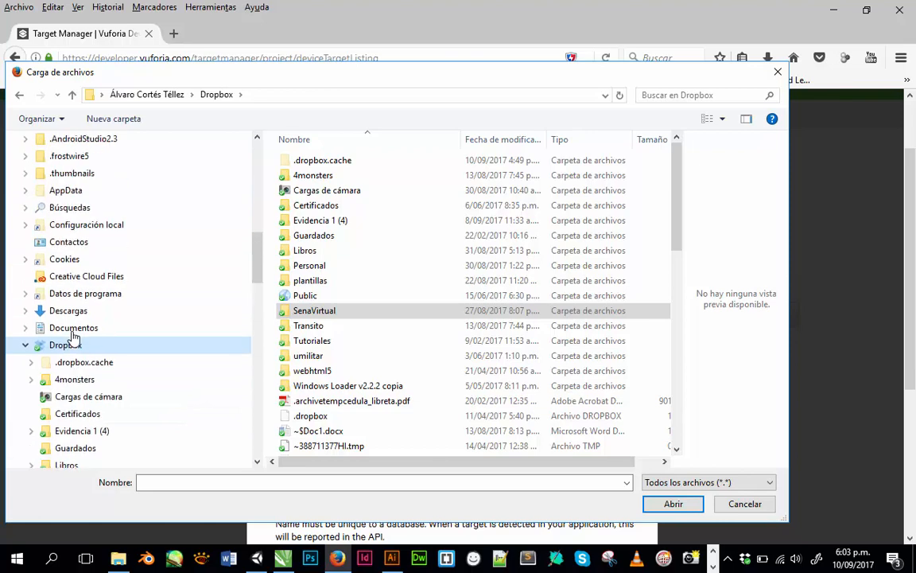
click(73, 328)
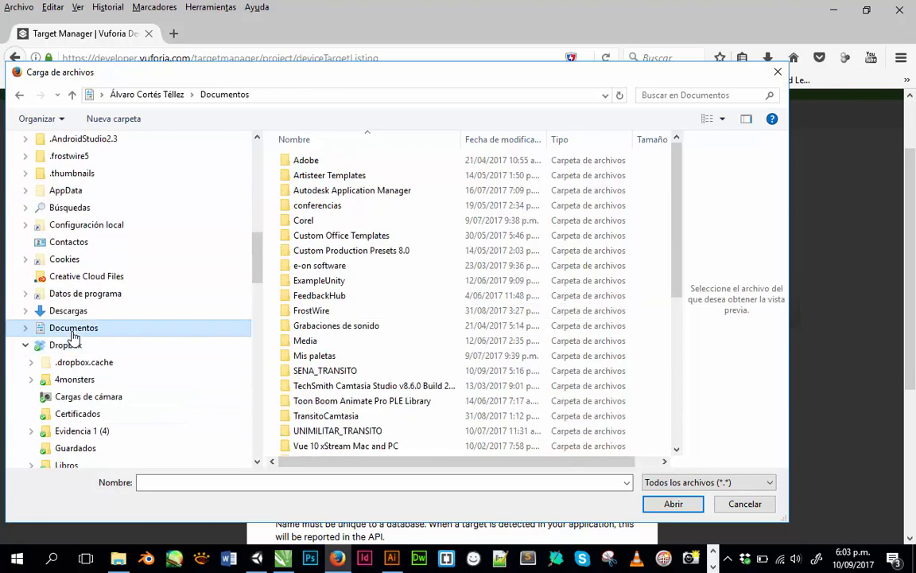
double_click(350, 371)
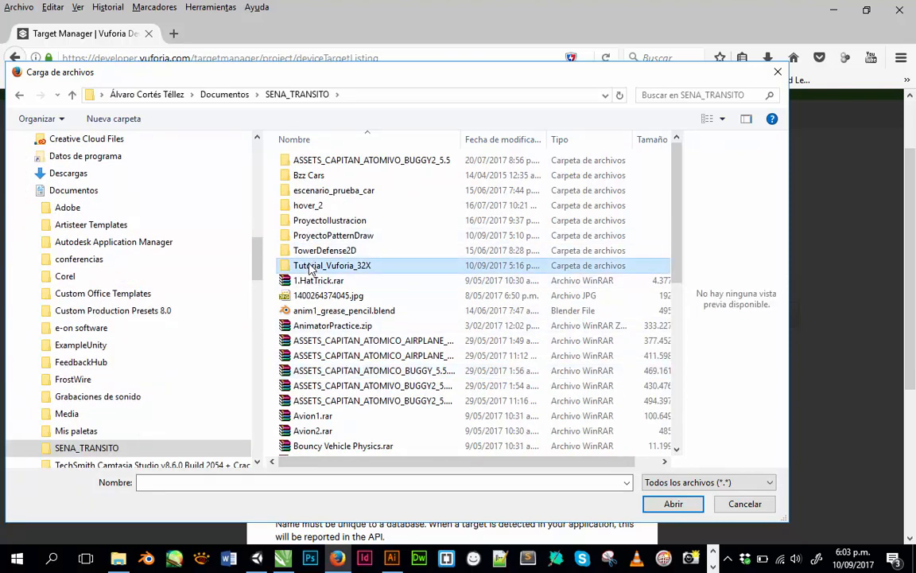
double_click(314, 266)
click(319, 163)
double_click(318, 163)
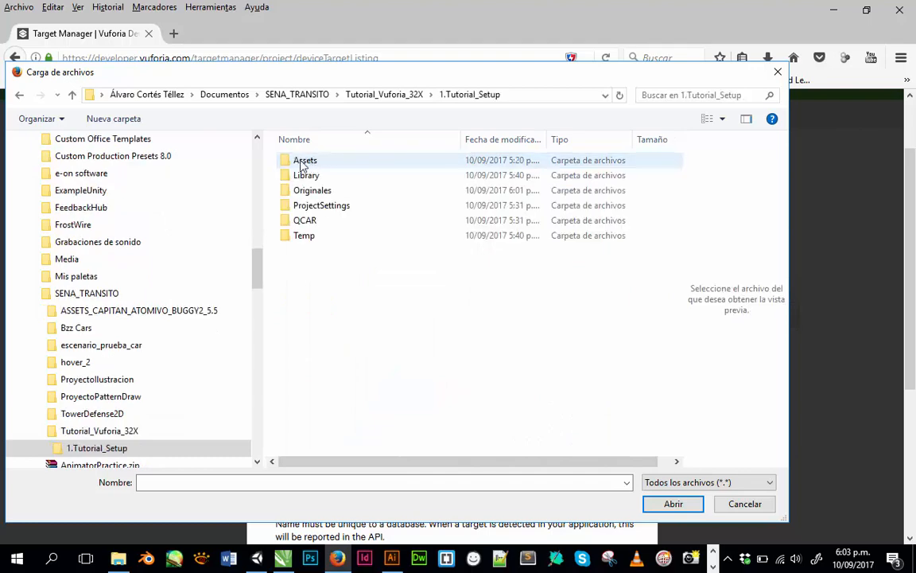
double_click(298, 189)
click(393, 180)
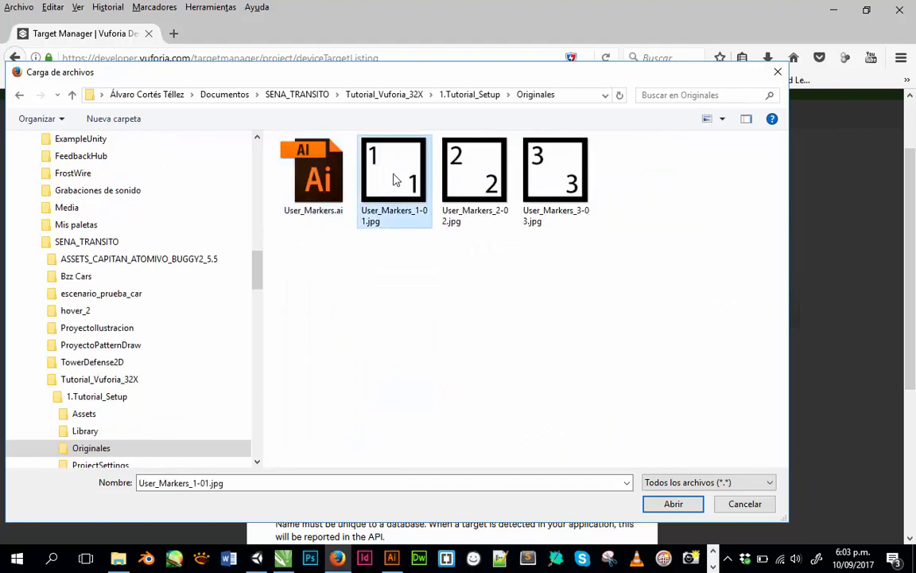
click(684, 508)
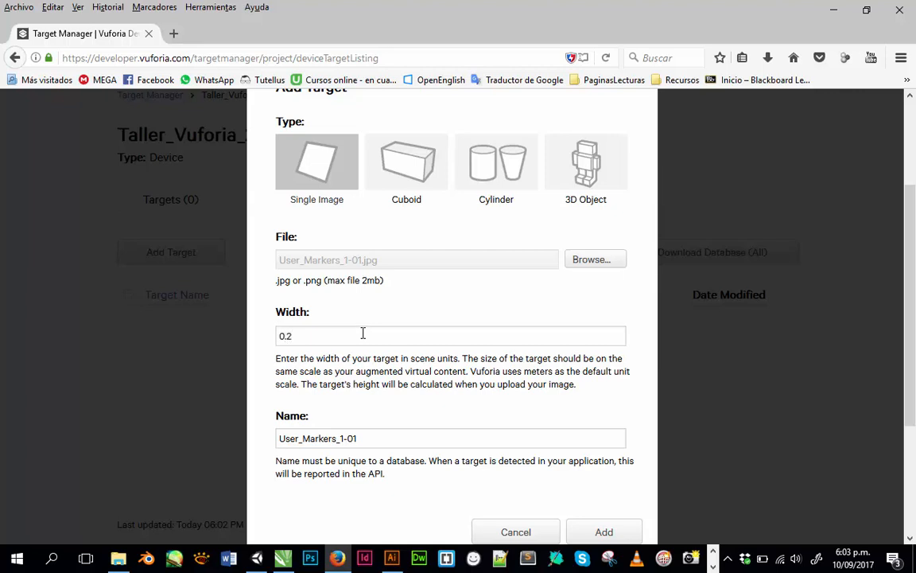
Add the User_Markers_1-01 target with a width of 0.2 and select it in the target list.
scroll(408, 441, down, 5)
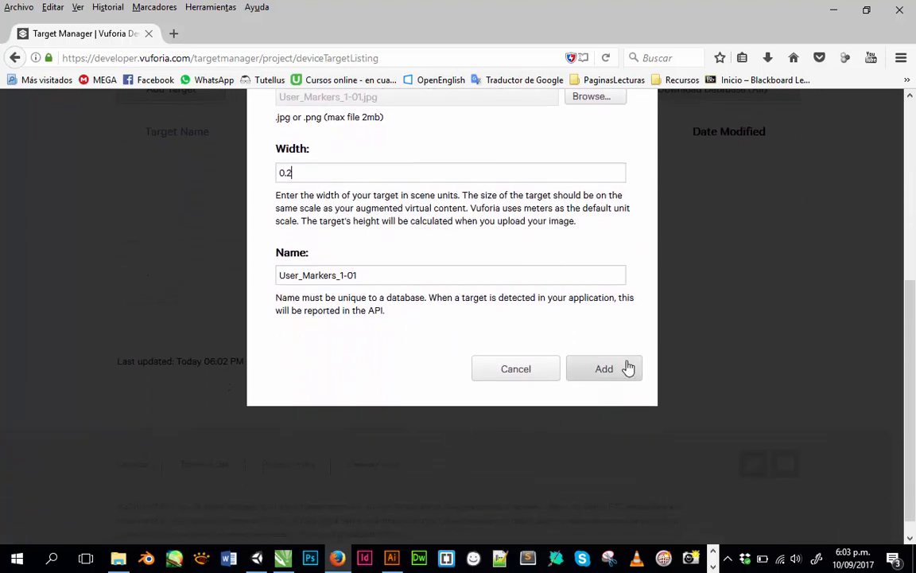
click(629, 368)
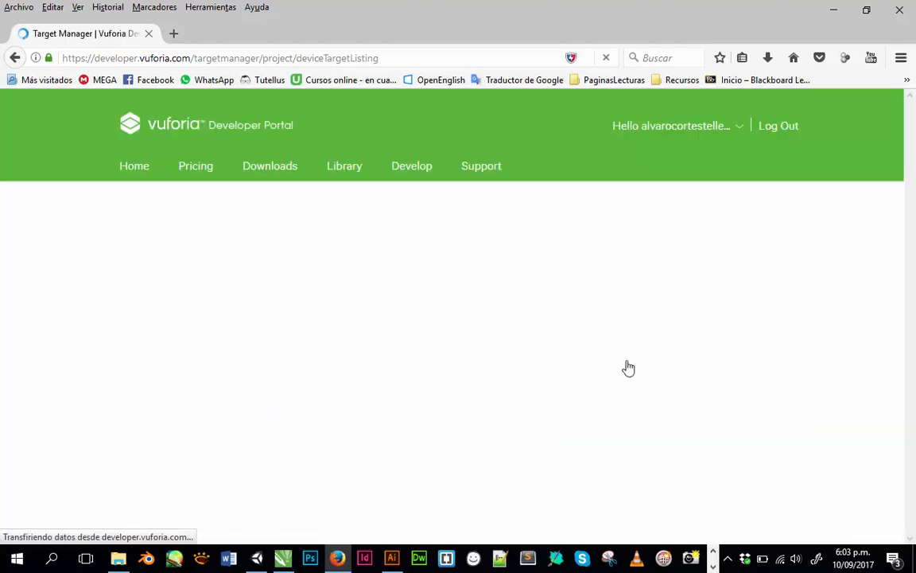
scroll(628, 368, down, 3)
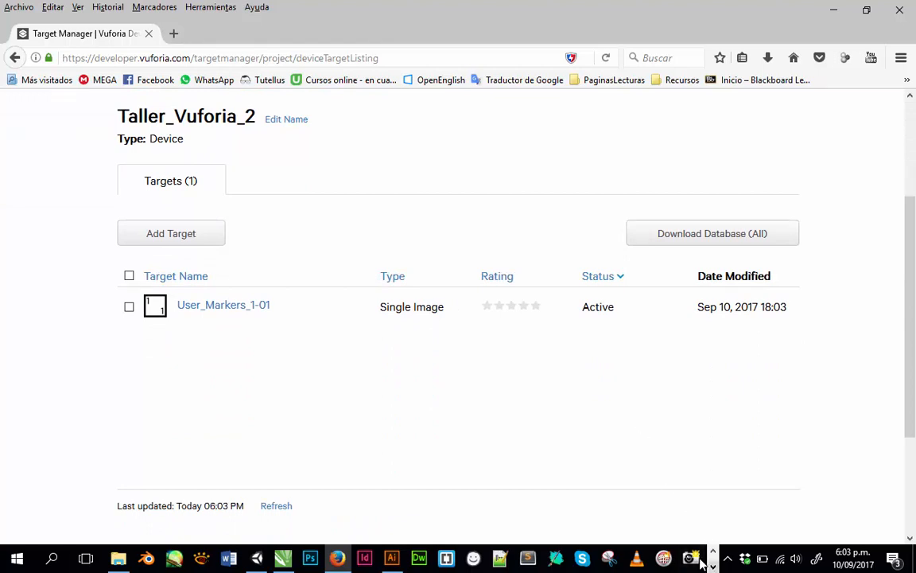
click(129, 277)
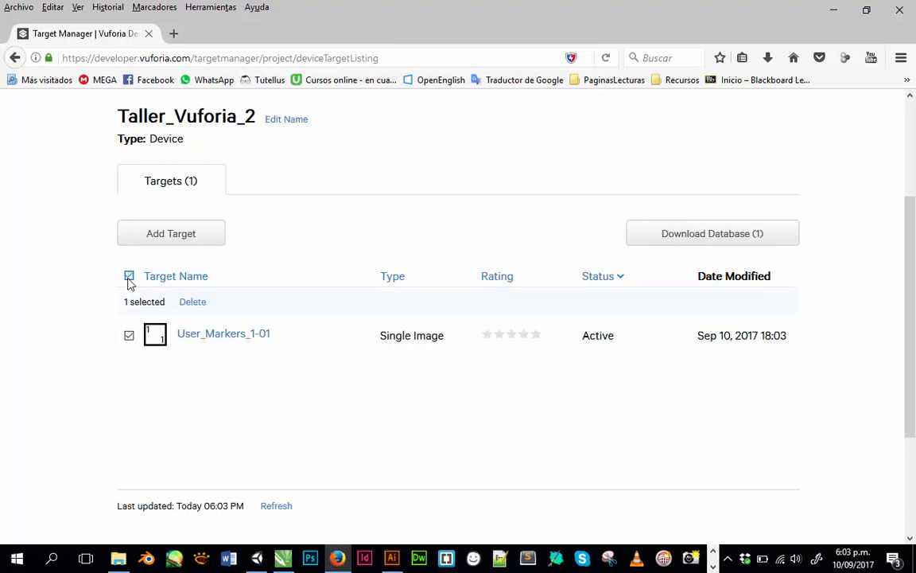
Add a Single Image target from User_Markers_2-02.jpg in the Originales folder with a width of 0.2.
click(148, 233)
click(290, 145)
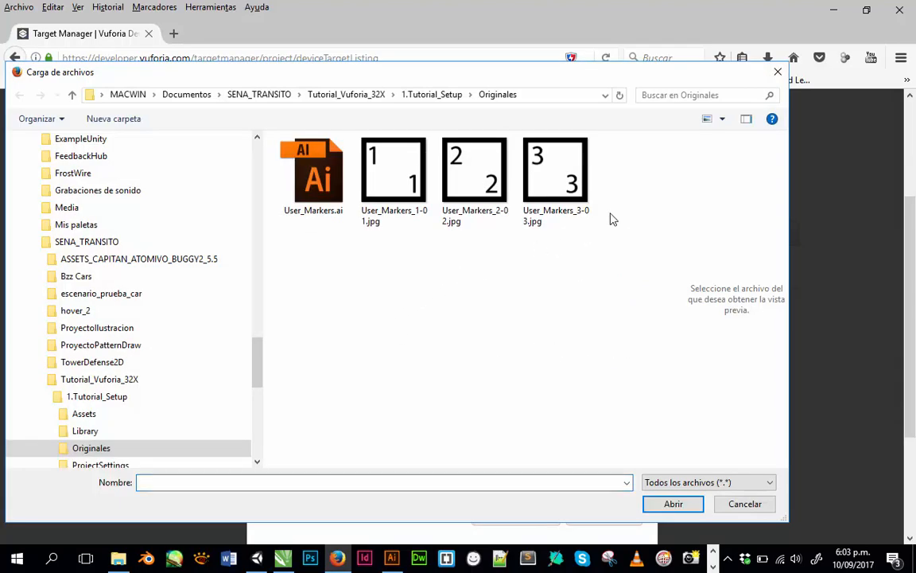
click(580, 189)
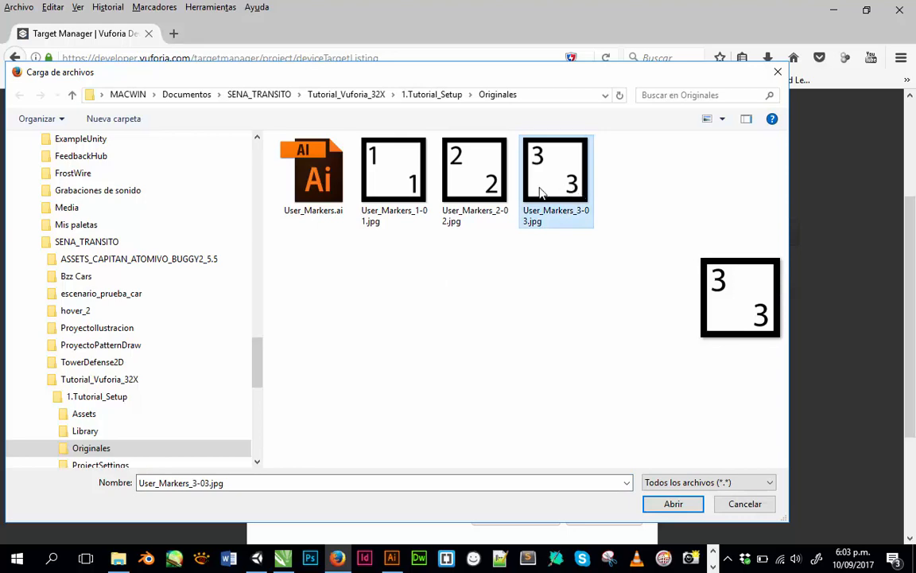
click(443, 170)
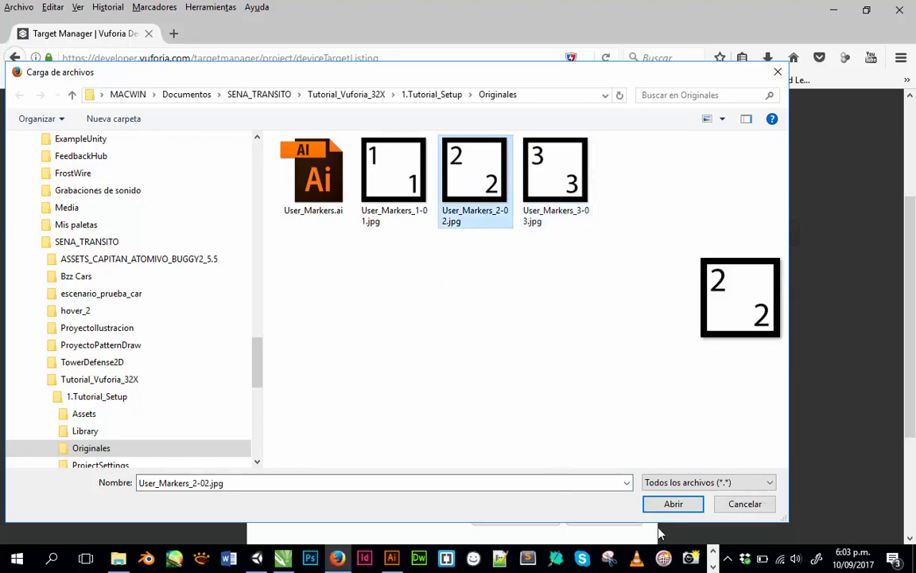
click(674, 503)
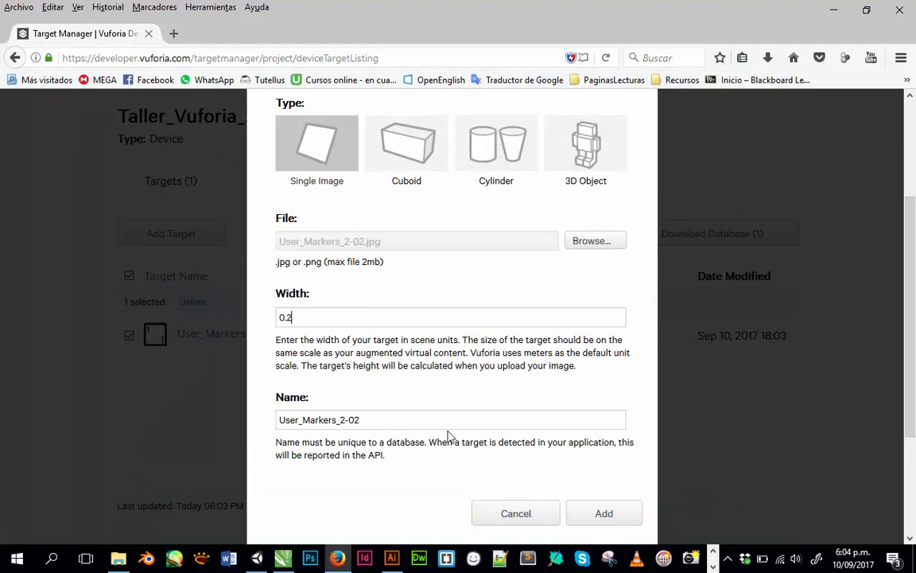
scroll(448, 436, down, 2)
click(581, 432)
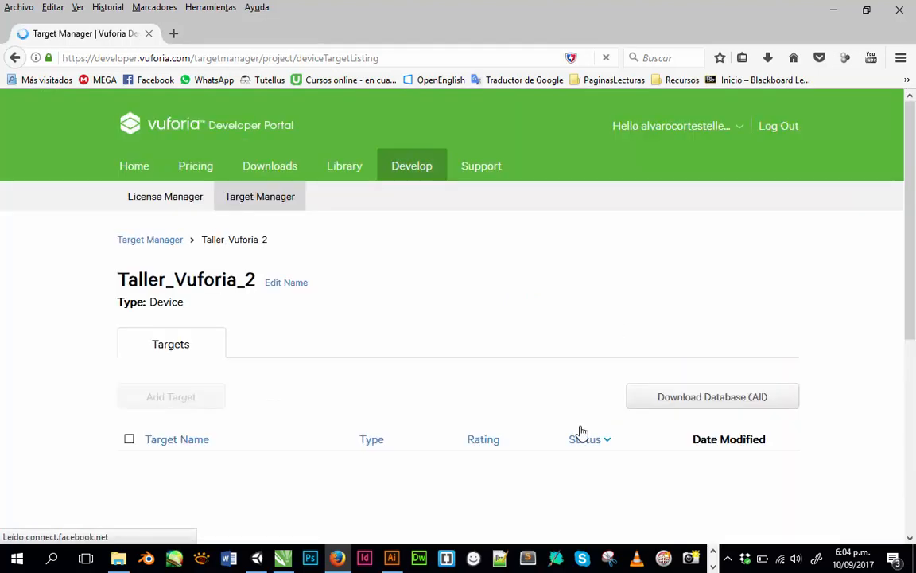
Add a Single Image target from User_Markers_3-03.jpg in the Originales folder with a width of 0.2.
scroll(580, 432, down, 2)
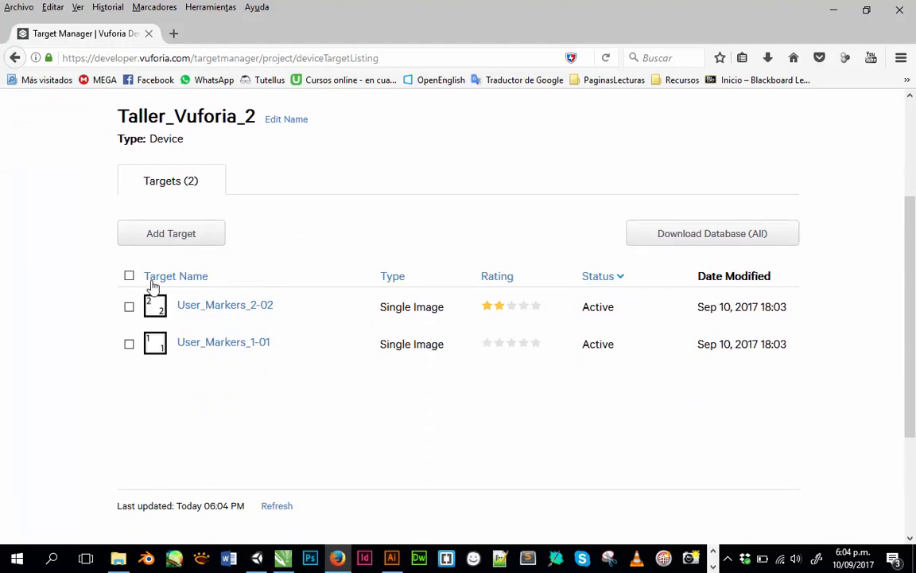
click(125, 240)
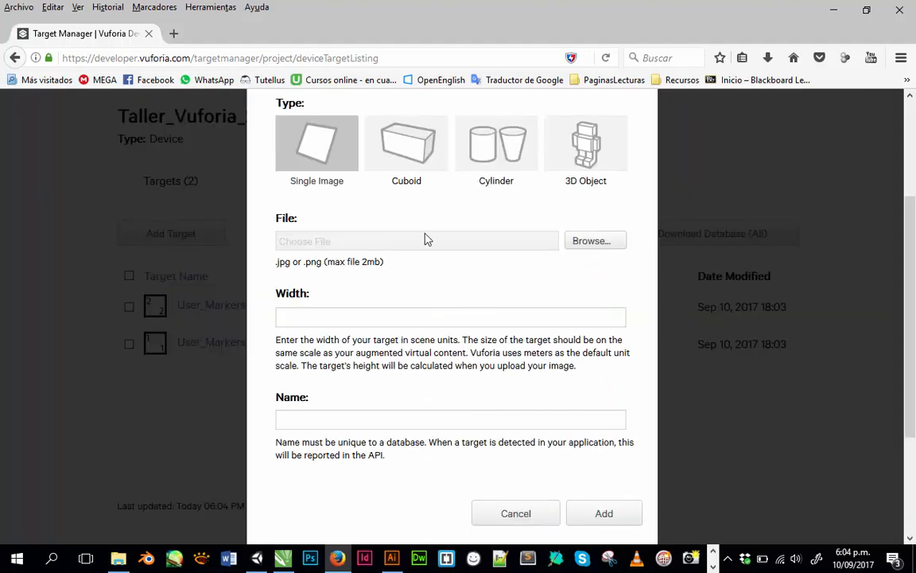
click(568, 243)
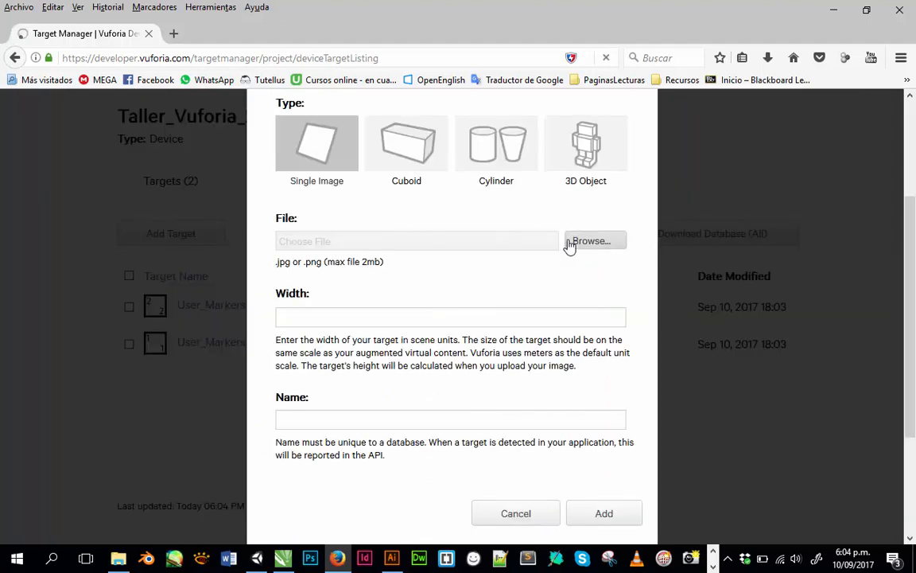
click(539, 211)
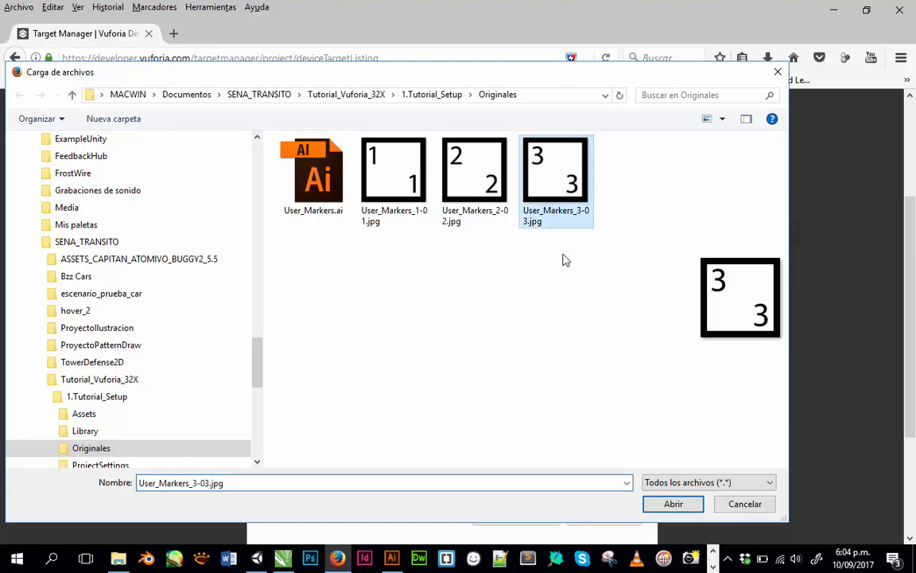
click(652, 506)
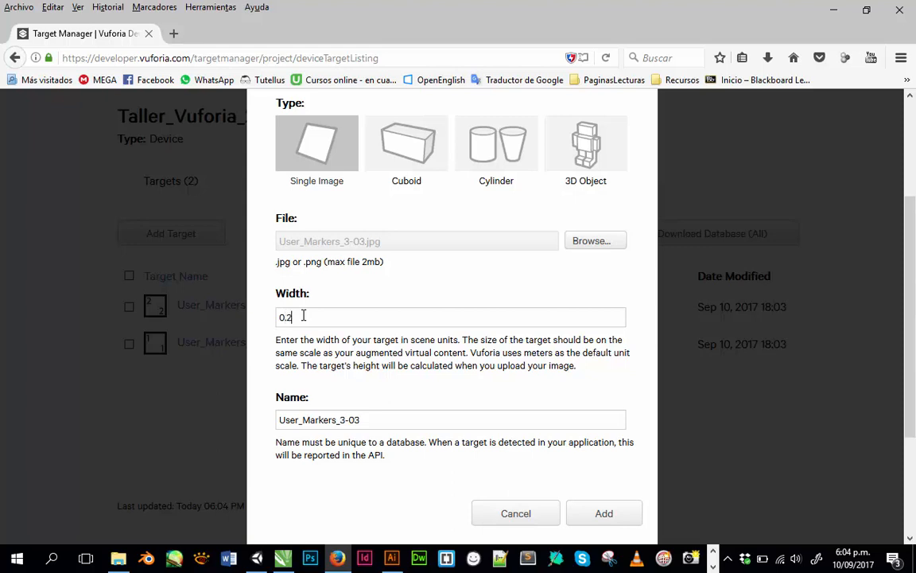
click(600, 513)
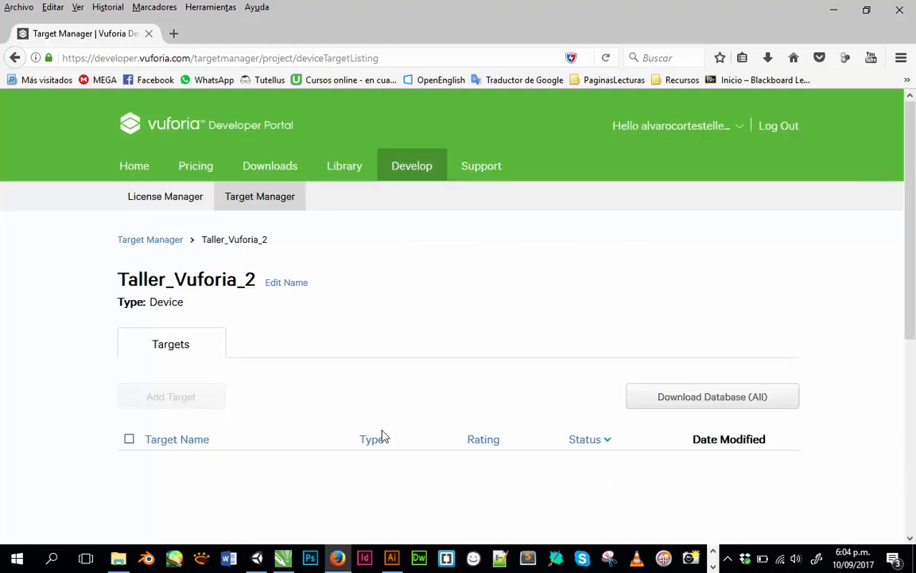
Select all three marker targets in the Taller_Vuforia_2 target list.
scroll(381, 436, down, 2)
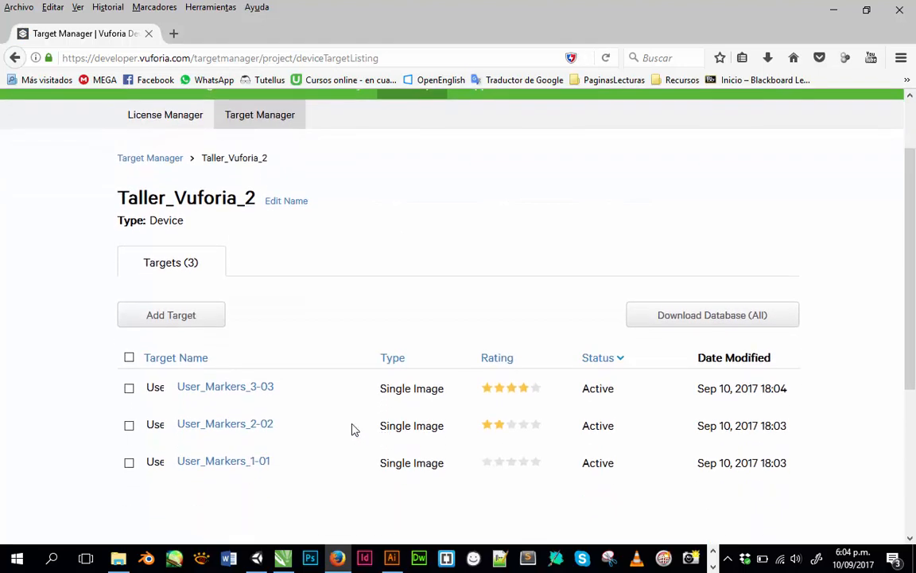
click(129, 358)
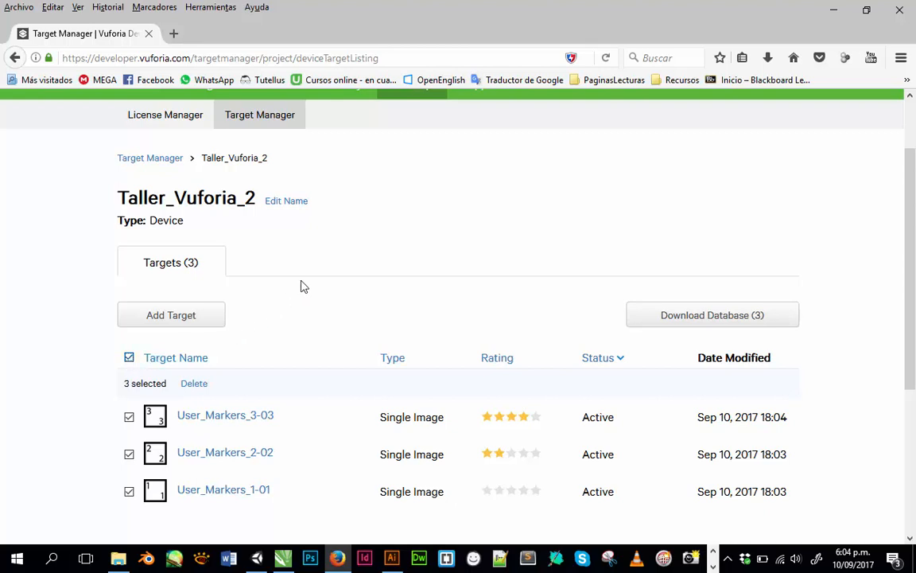
scroll(302, 285, down, 2)
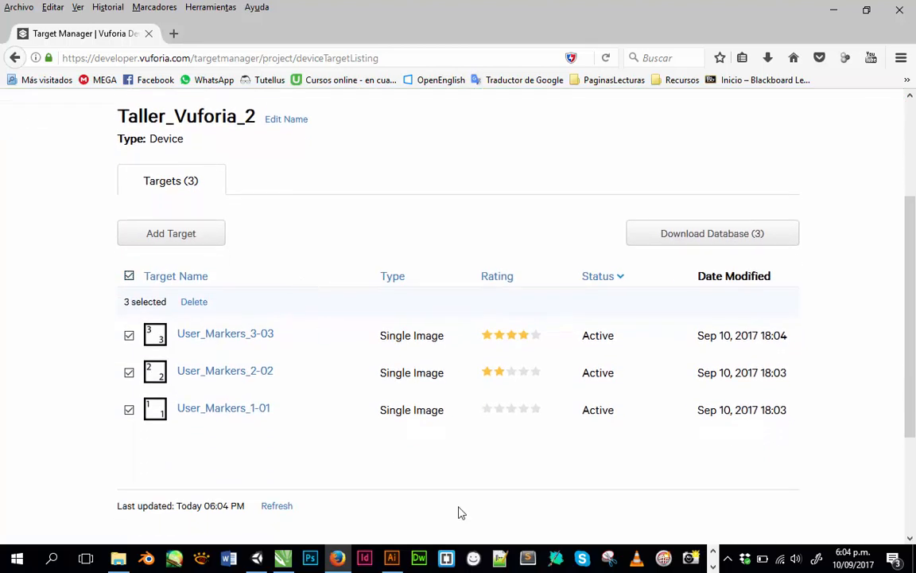
click(714, 566)
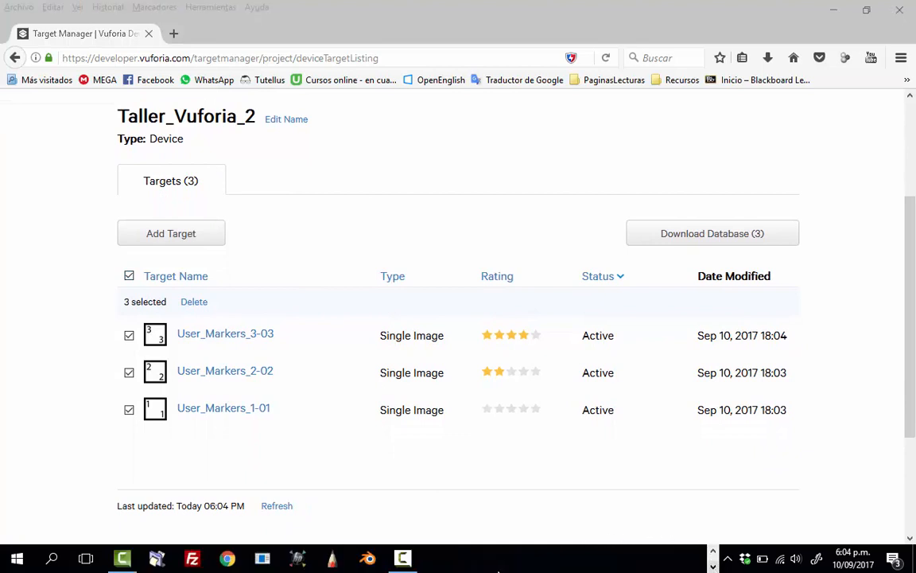
click(713, 555)
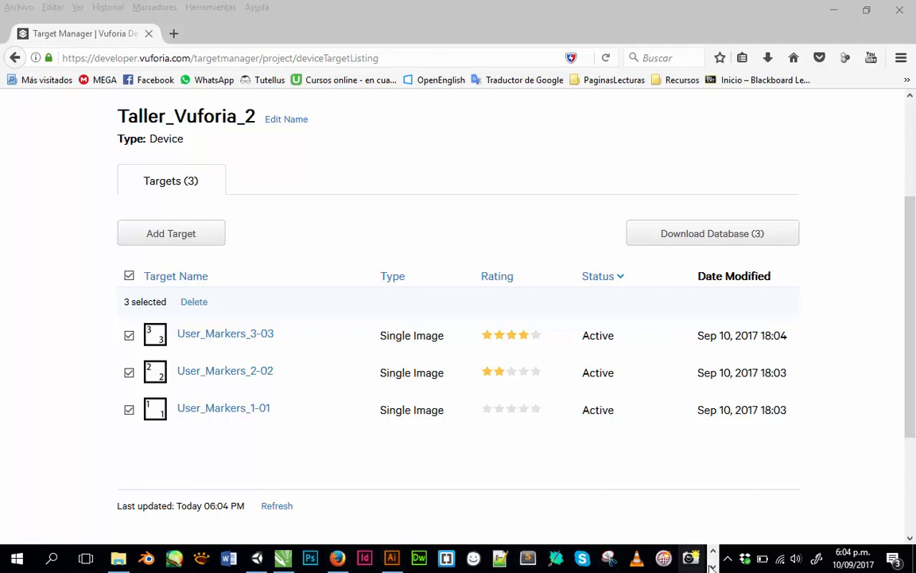
click(713, 566)
click(402, 558)
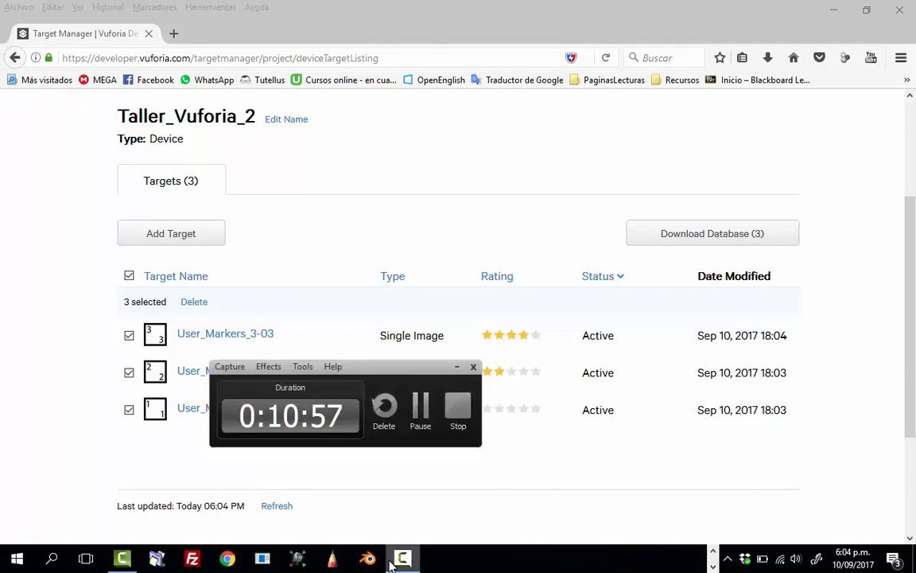
click(458, 408)
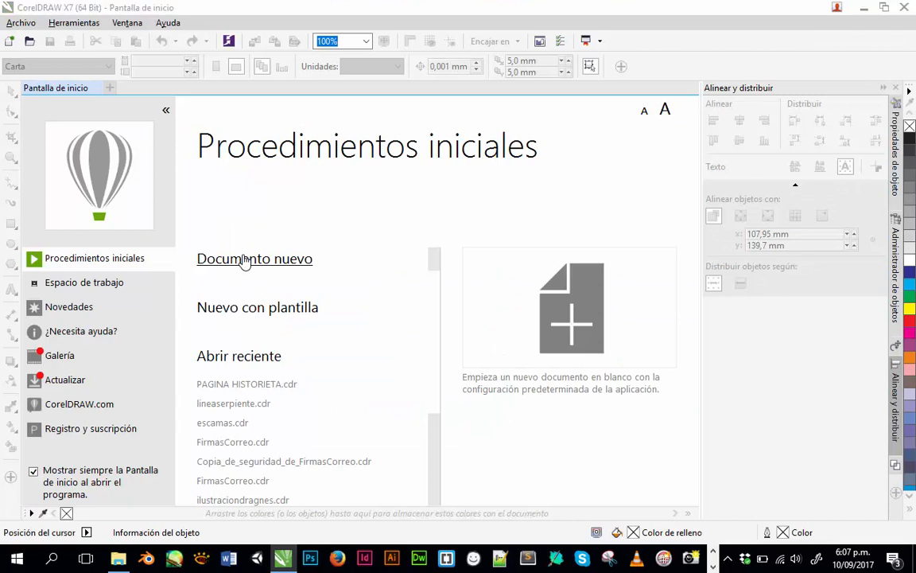
In CorelDRAW, create a new document named marcadores, 2048 by 2048 px, with 3 pages and a rendering resolution of 72 dpi.
click(245, 260)
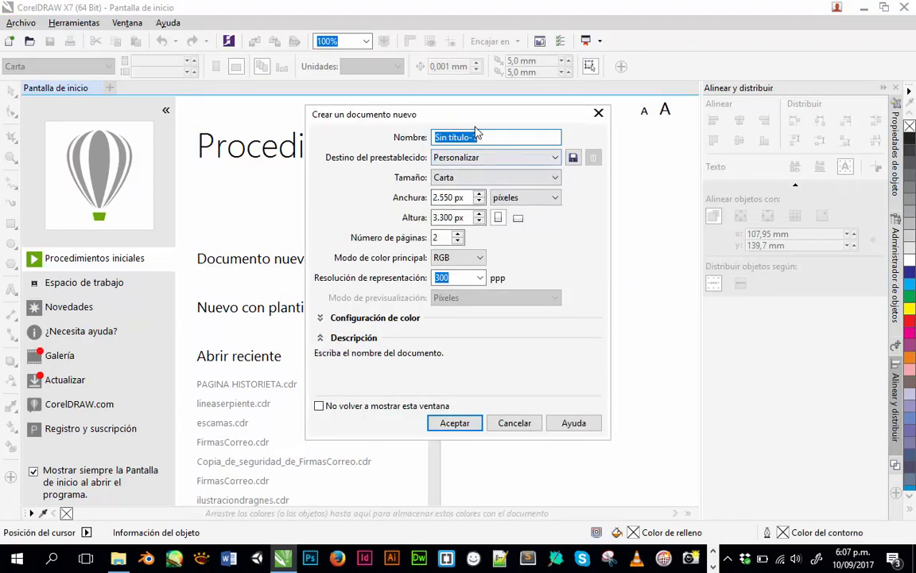
text(marcadores)
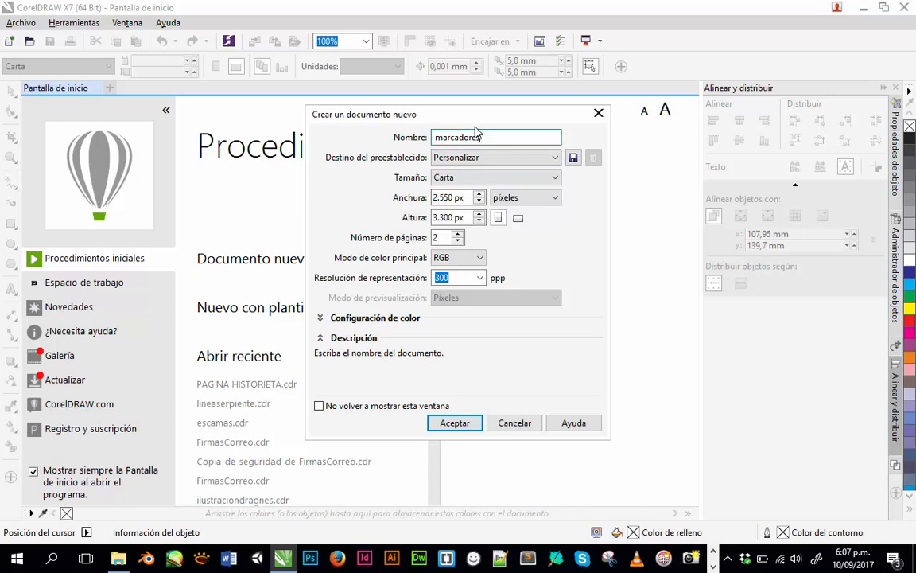
key(Tab)
key(Tab)
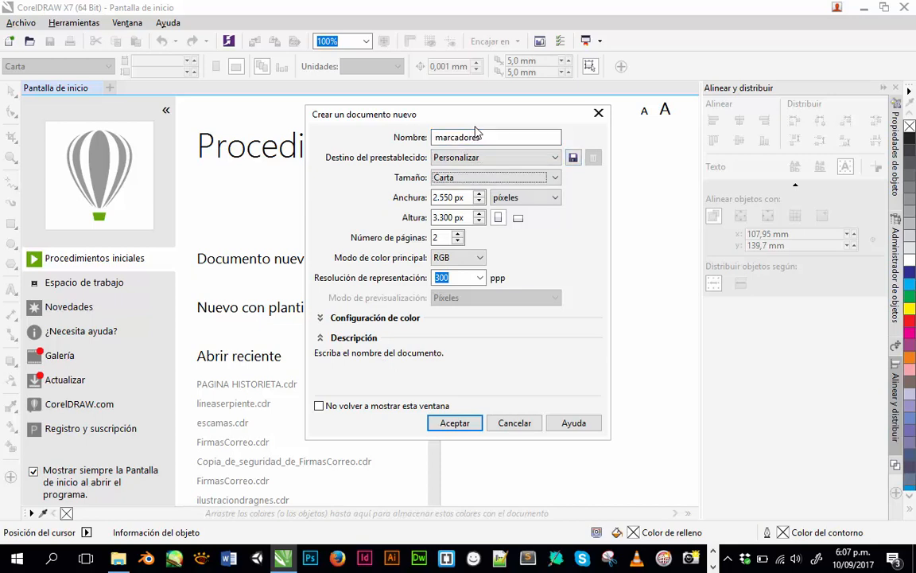
key(Tab)
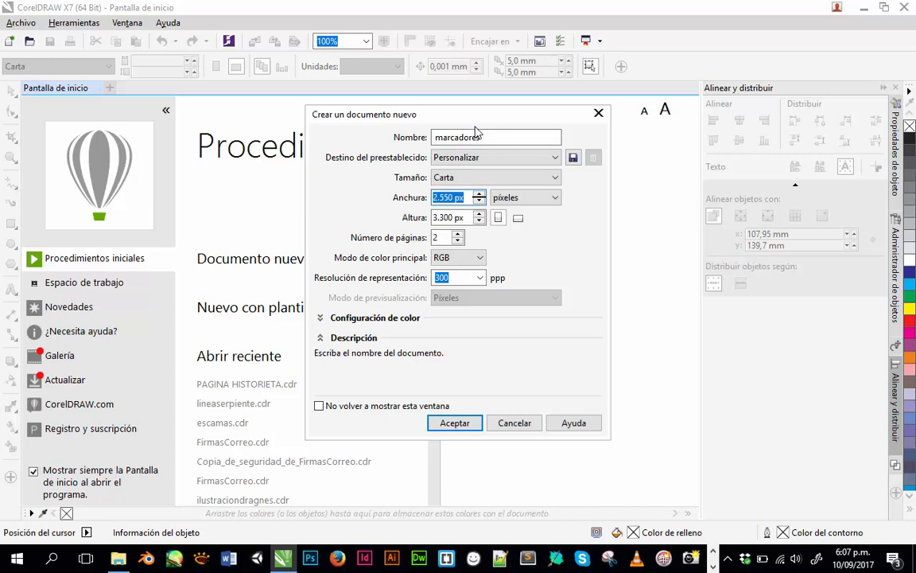
text(2048)
key(Tab)
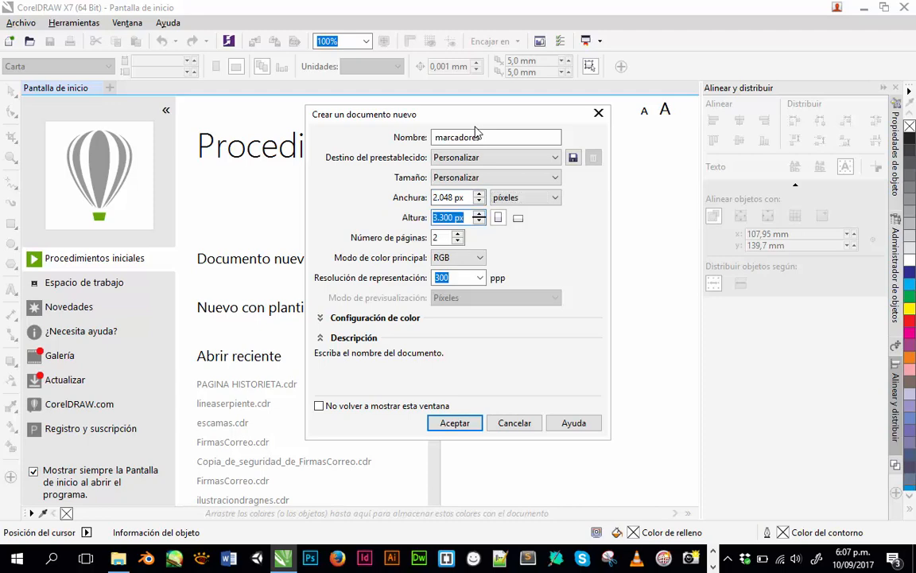
text(2048)
click(458, 234)
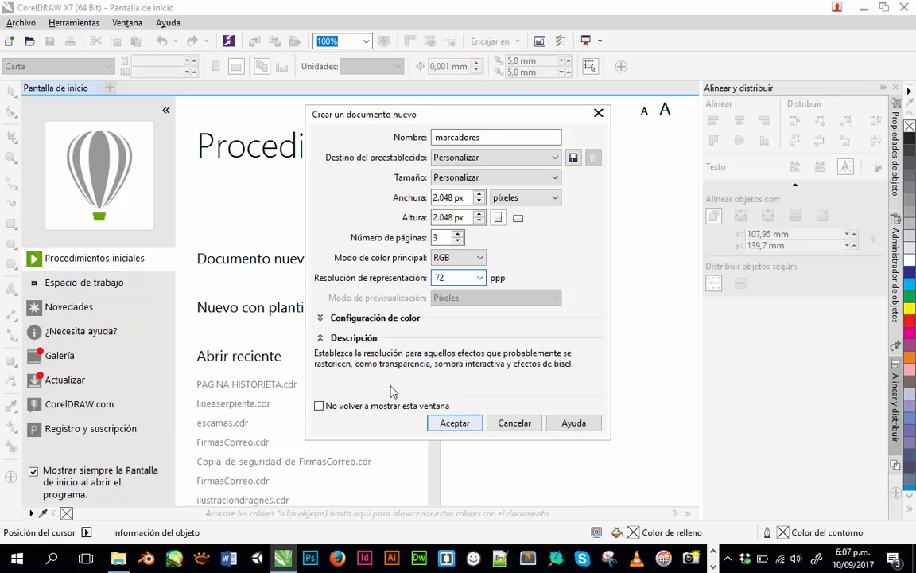
click(338, 320)
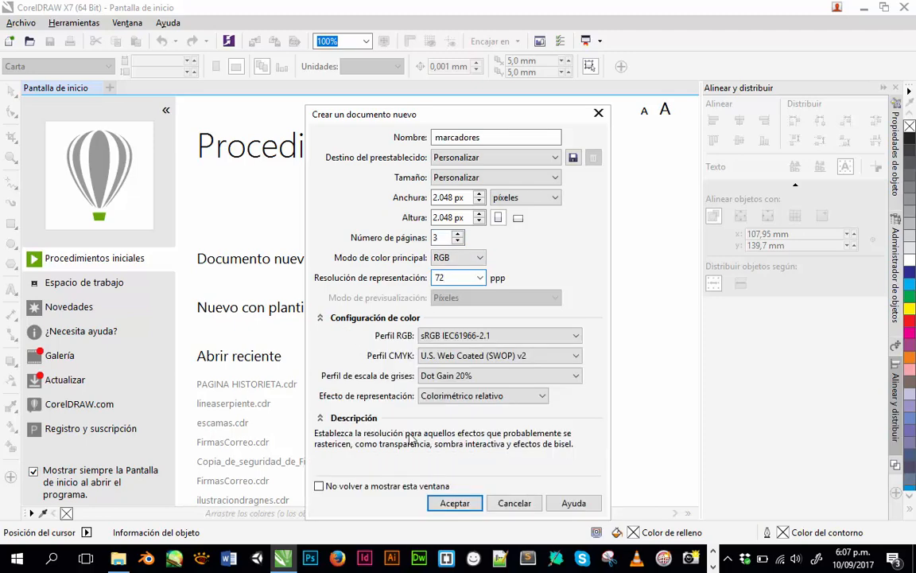
click(440, 507)
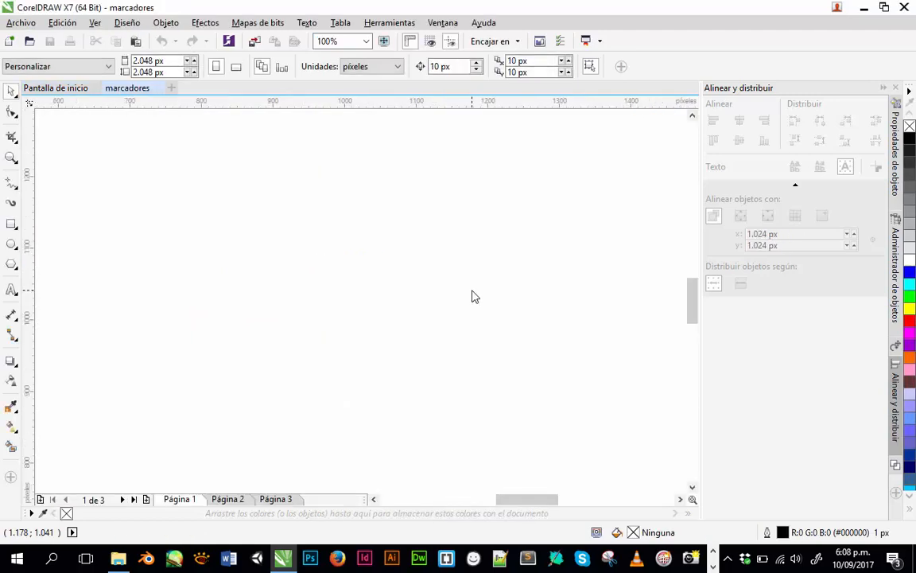
Draw a square about 1560 px wide from its centre over the upper-left area of page 1.
scroll(472, 296, down, 2)
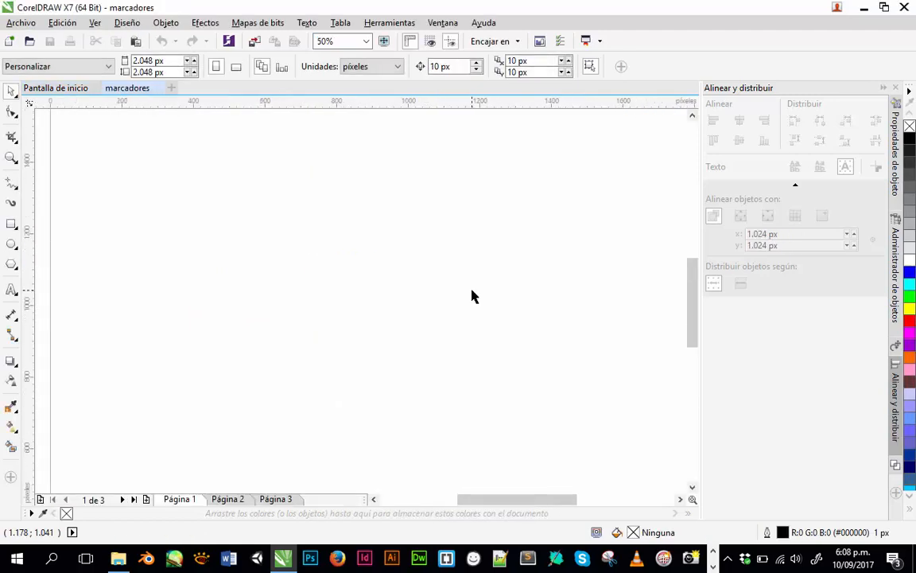
middle_drag(472, 296, 440, 297)
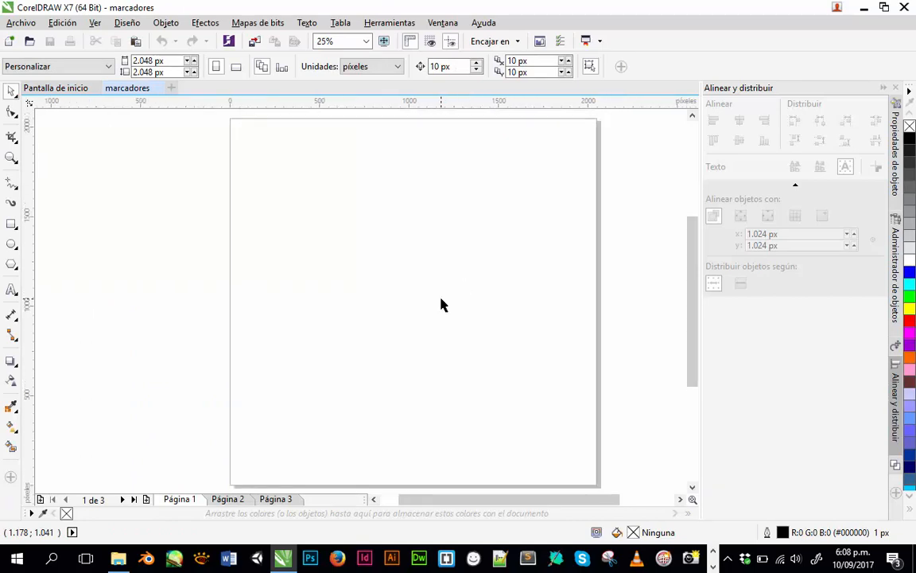
scroll(440, 303, down, 1)
click(9, 225)
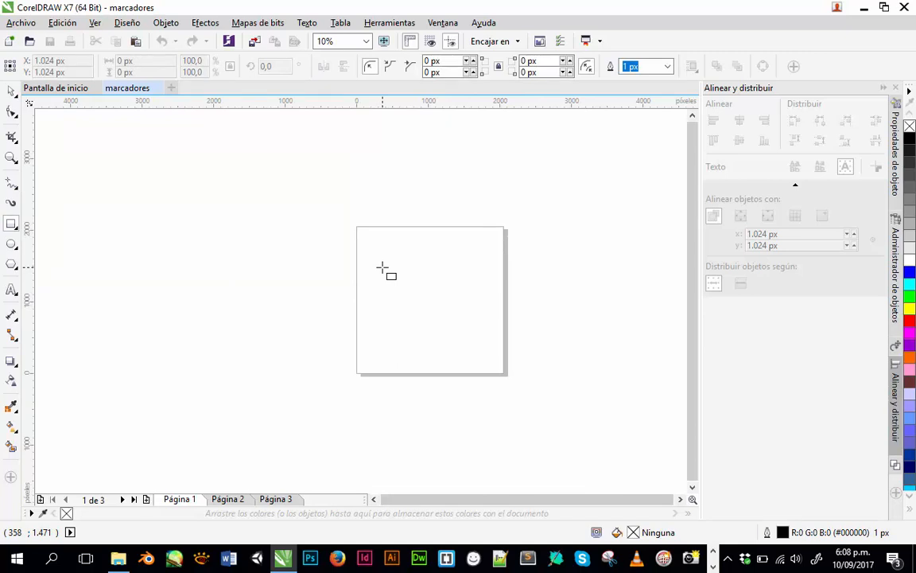
shift+drag(382, 268, 421, 321)
click(12, 90)
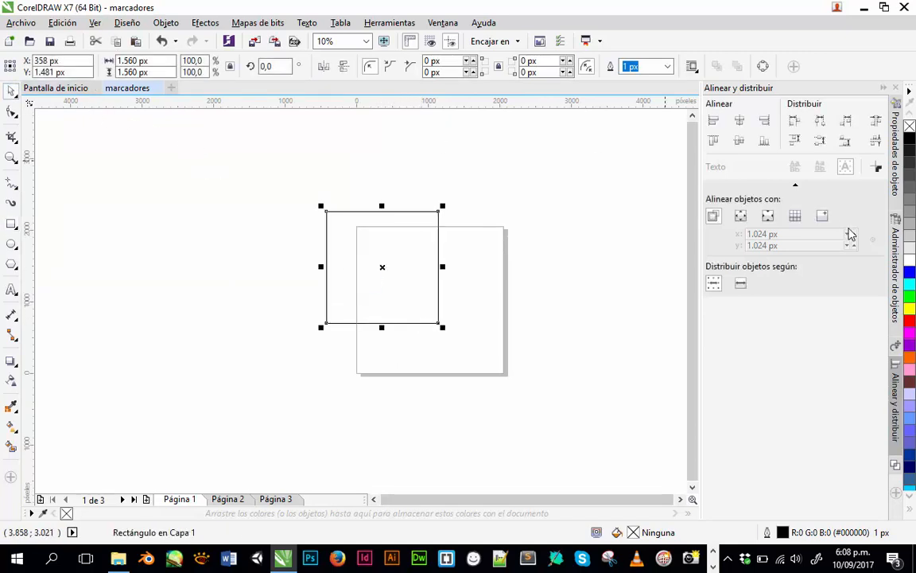
Resize the square proportionally to 2048 px.
click(896, 350)
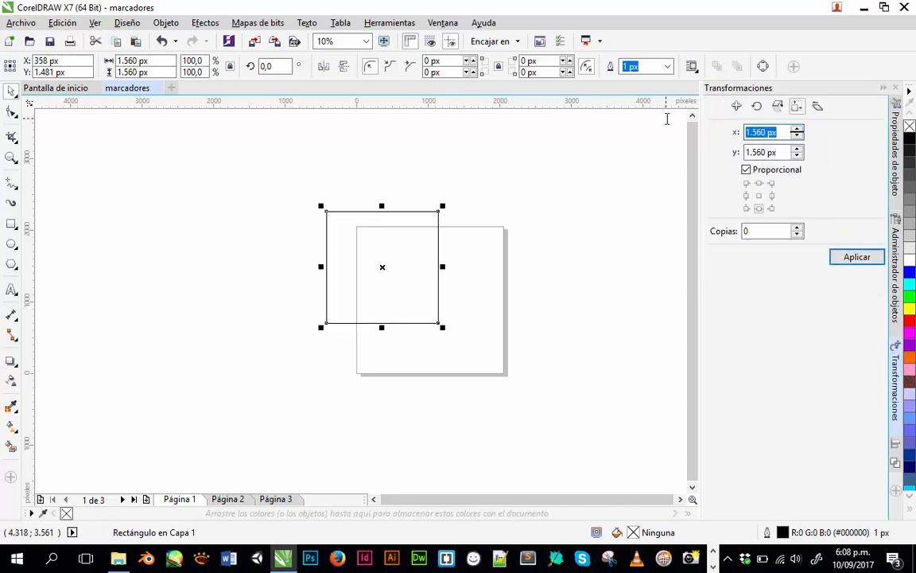
text(2.0)
text(48)
click(835, 260)
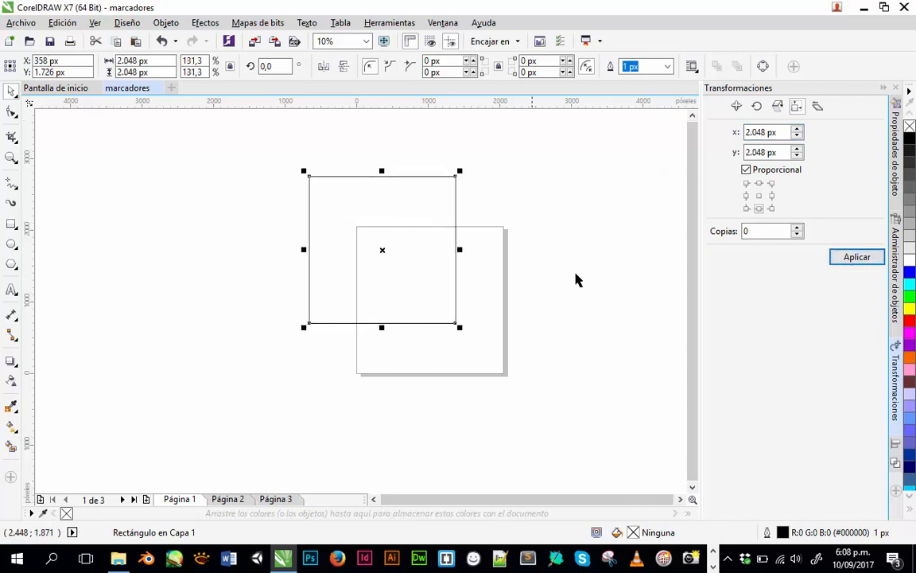
Align the square to the page centre both vertically and horizontally.
click(896, 452)
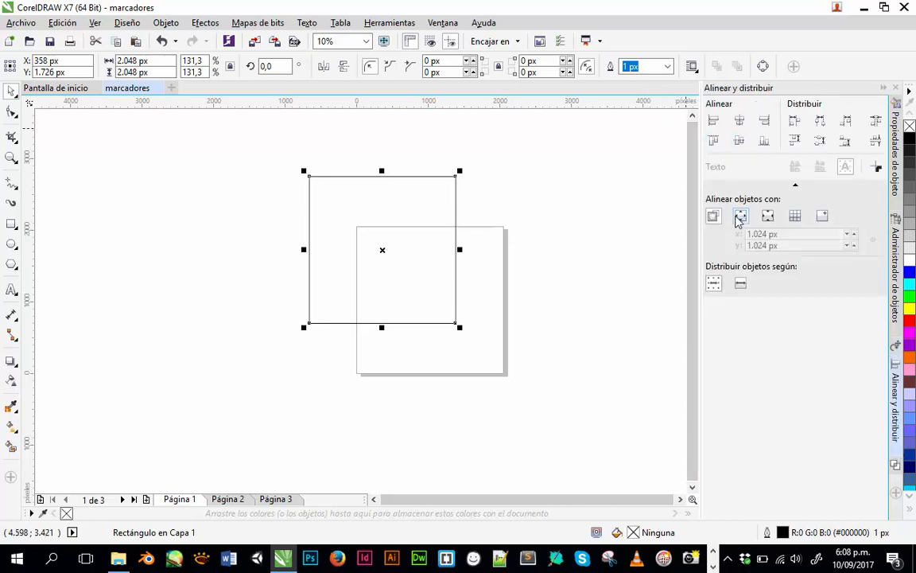
click(740, 141)
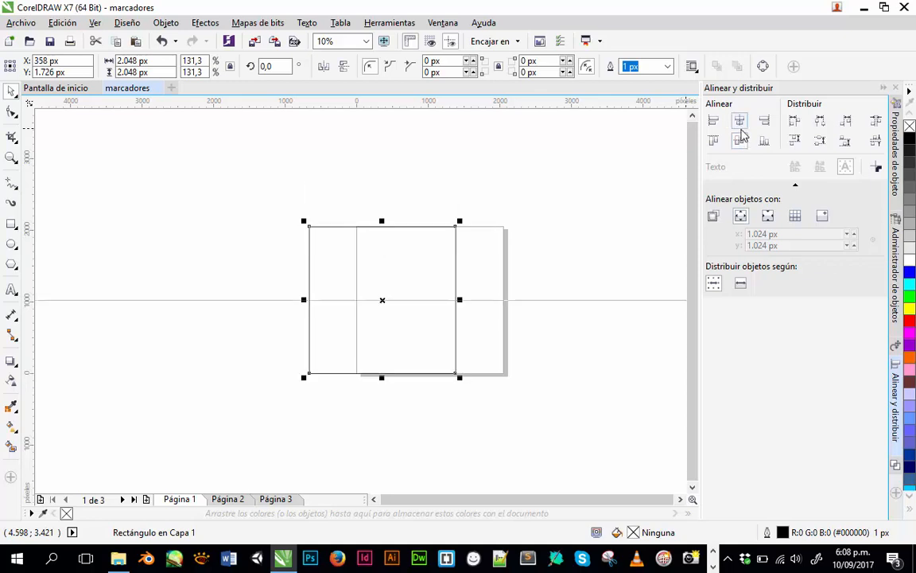
click(739, 121)
click(552, 188)
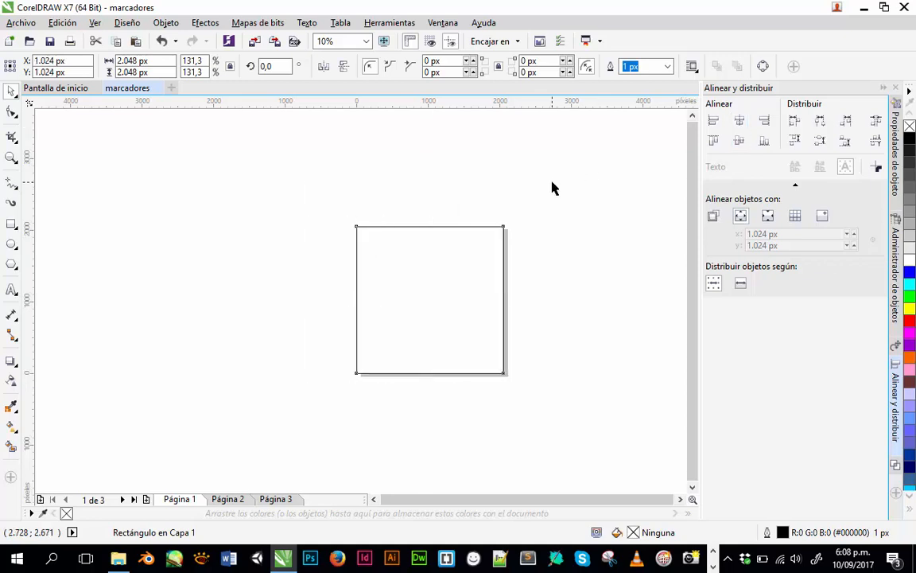
Make a concentric copy of the square about 1689 px wide, then fill the outer square black and the inner one white.
click(487, 235)
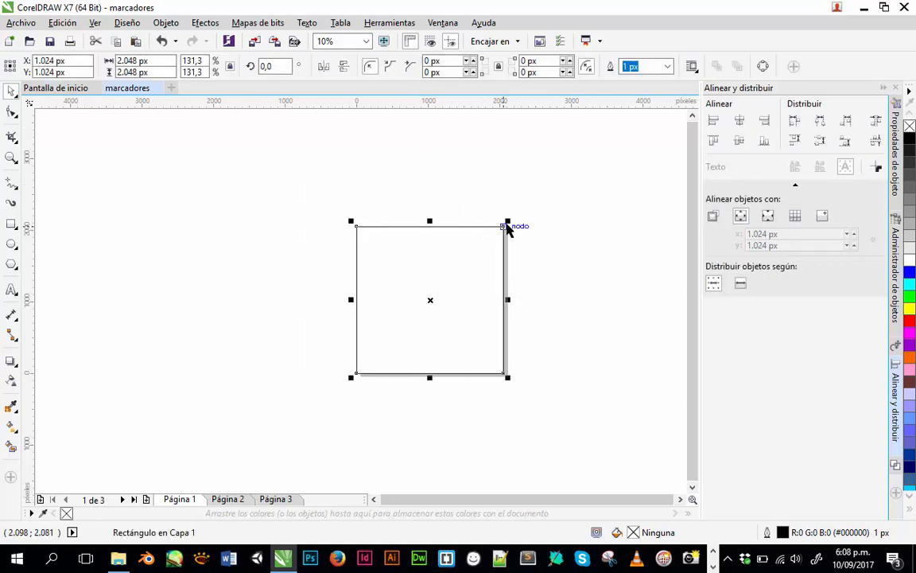
shift+drag(508, 221, 495, 233)
click(503, 239)
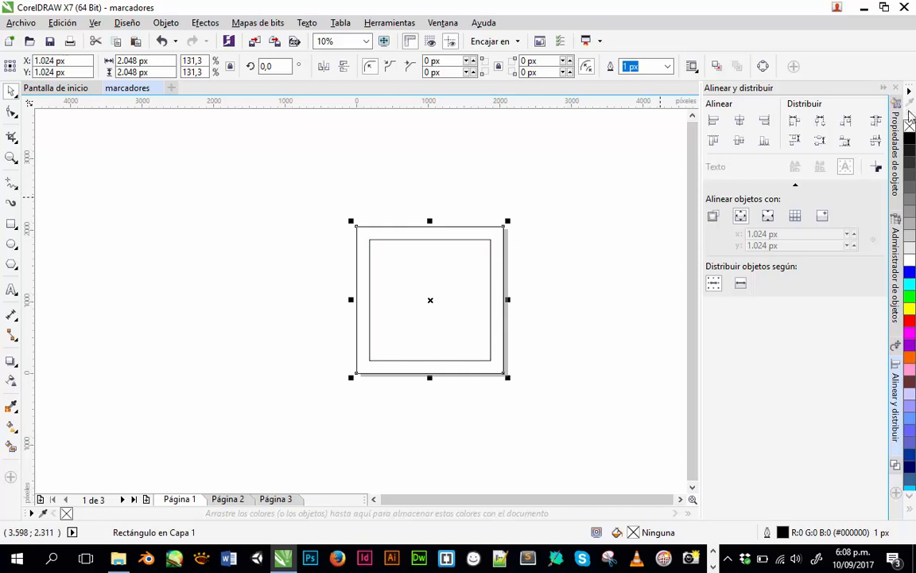
click(911, 139)
click(409, 285)
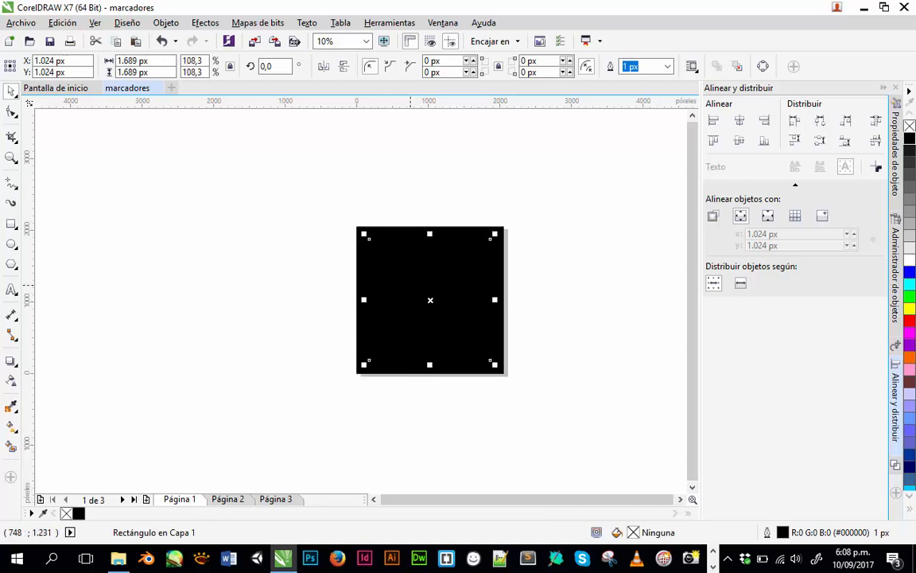
click(910, 258)
Make a copy of the white square scaled to about 437 px in its upper-left corner and fill it yellow.
shift+drag(491, 360, 423, 328)
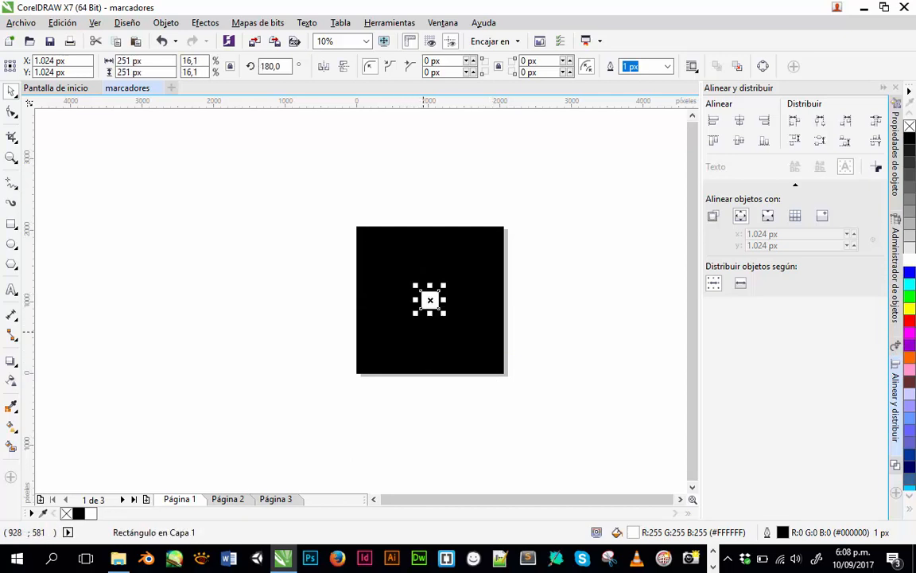
key(ctrl+z)
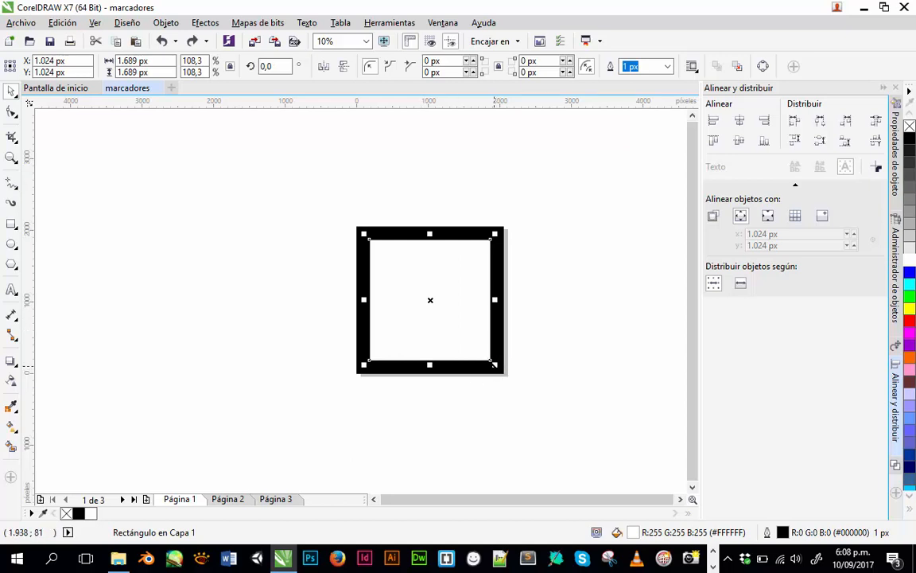
drag(494, 364, 406, 277)
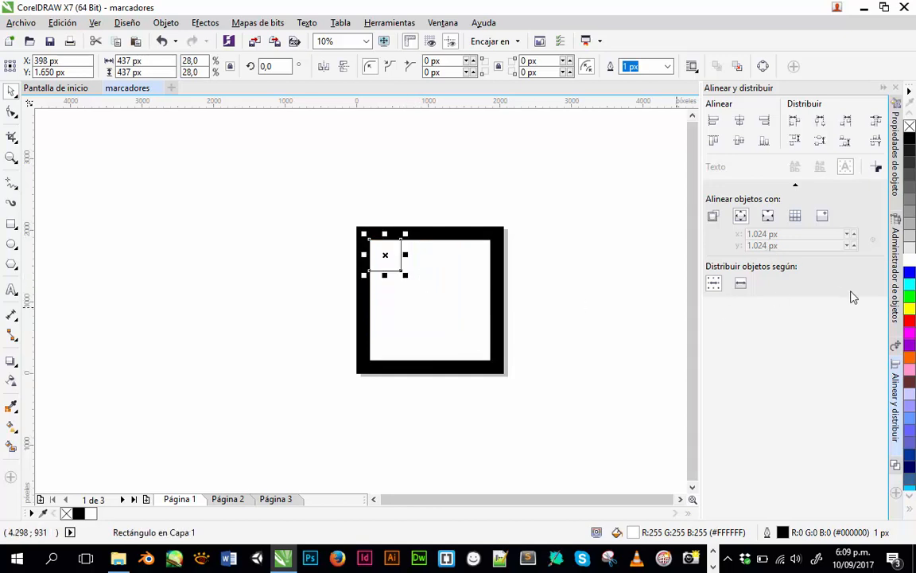
click(910, 308)
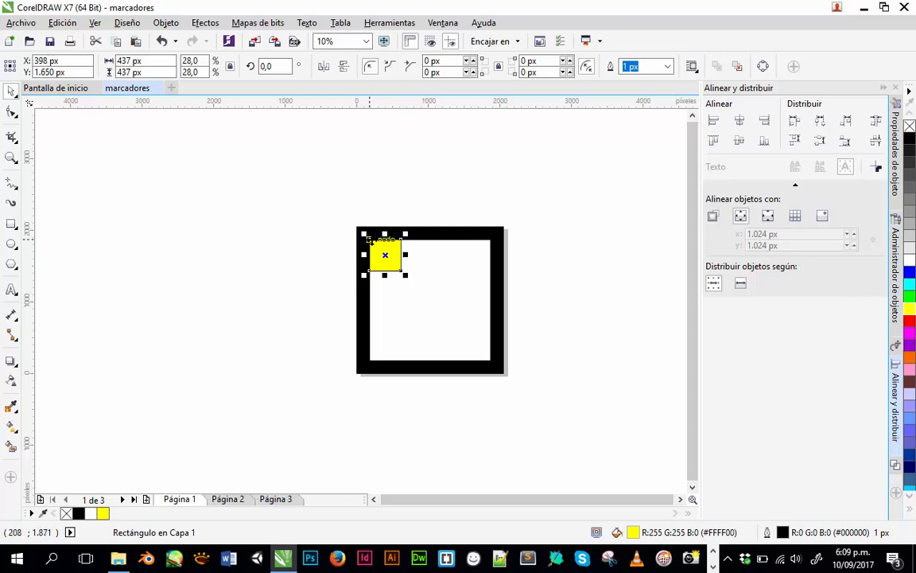
Copy the yellow square diagonally corner to corner and repeat the copy twice, making a diagonal row of four squares.
drag(369, 239, 407, 273)
key(ctrl+r)
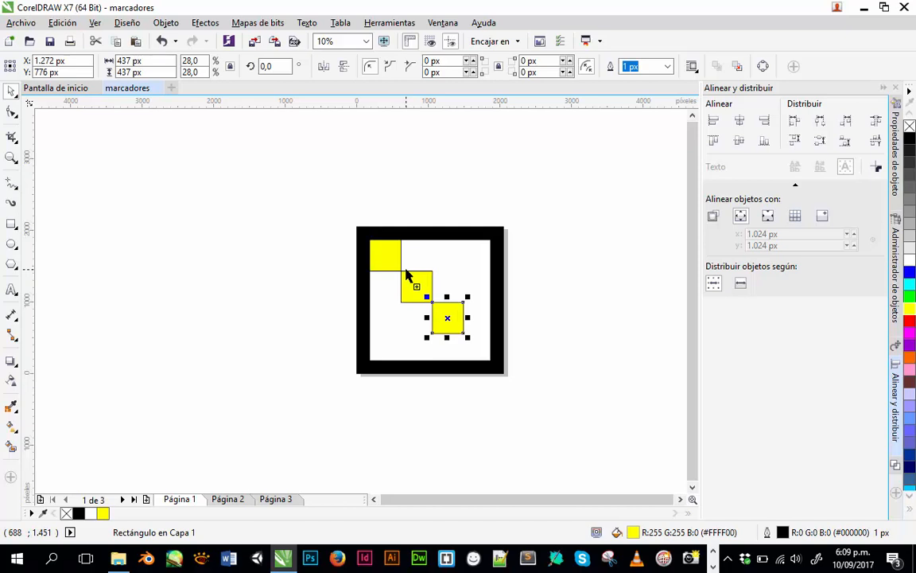
key(ctrl+r)
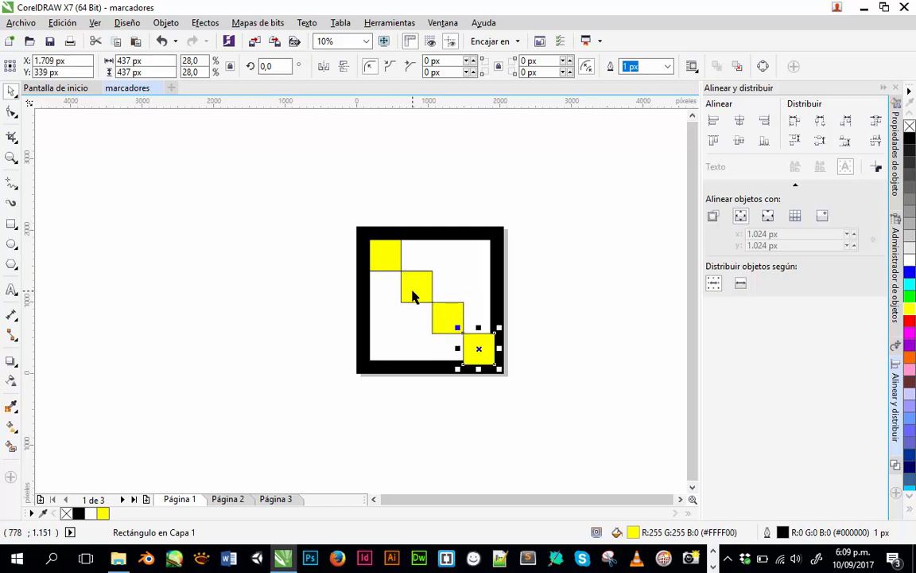
Select all four yellow squares and scale them together so the diagonal fits exactly inside the white square.
shift+click(412, 294)
shift+click(439, 312)
shift+click(391, 257)
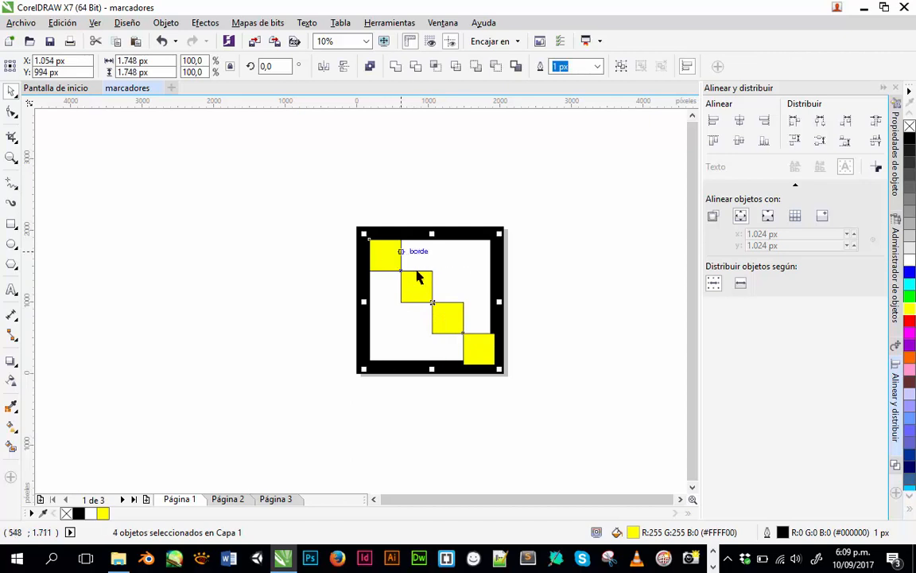
drag(494, 364, 511, 370)
click(544, 298)
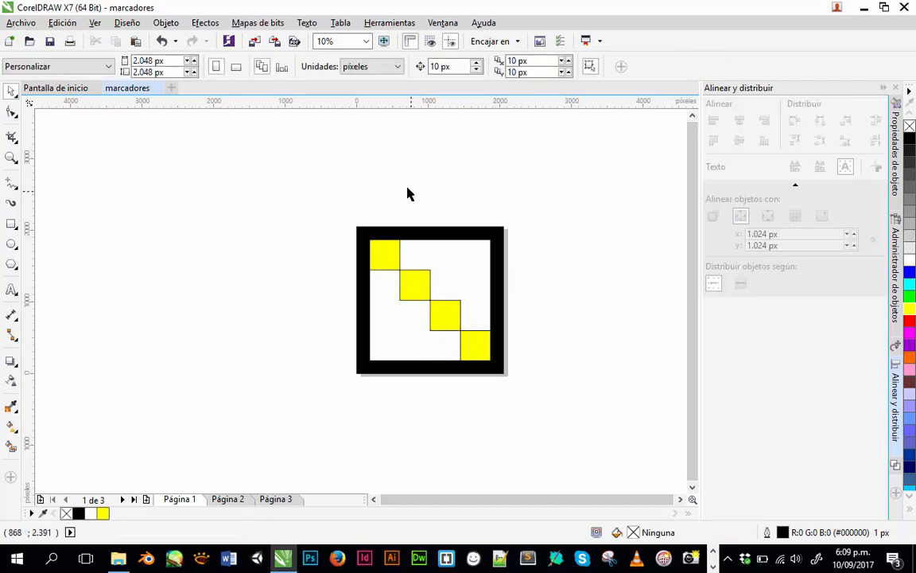
Delete the two middle yellow squares, keeping only those in the opposite corners.
drag(394, 189, 468, 457)
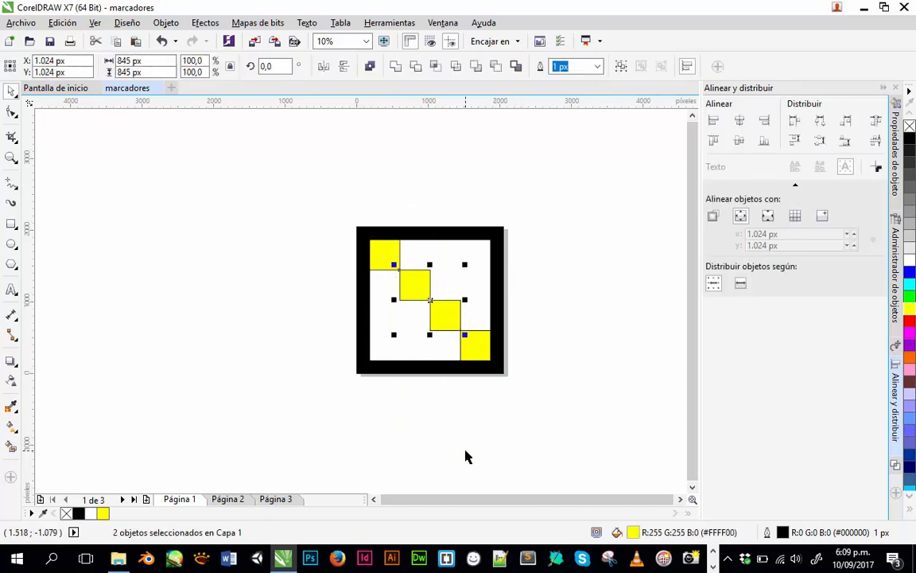
click(62, 22)
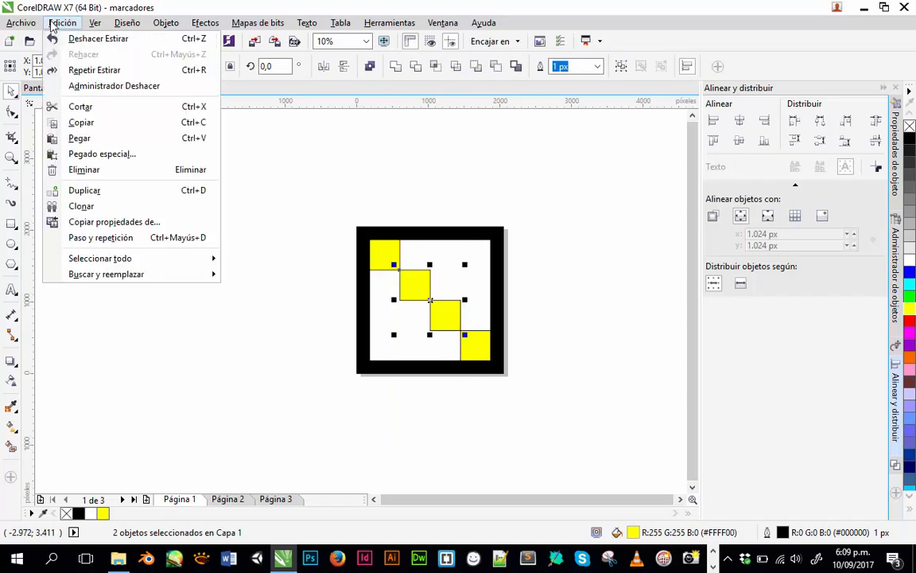
click(73, 170)
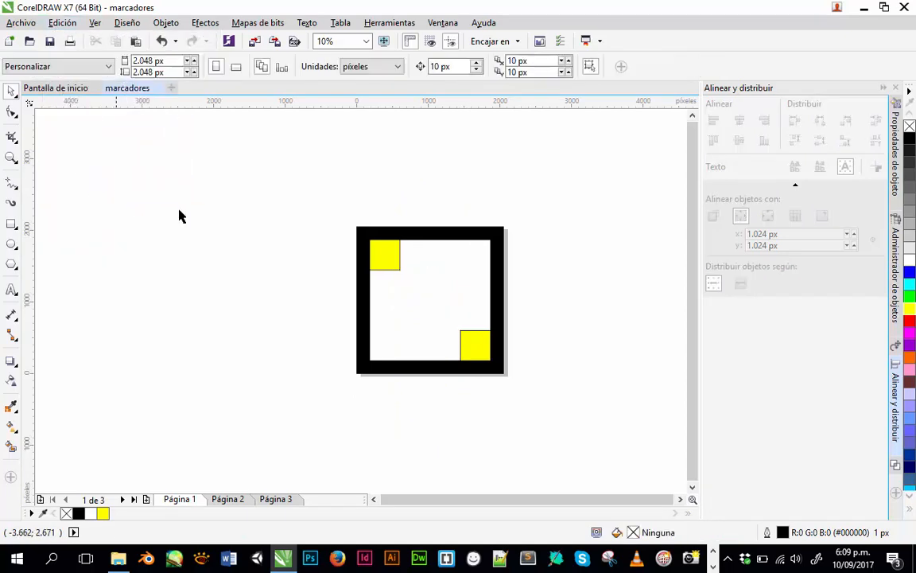
Fill the yellow square in the lower-right corner of the white area red.
click(472, 348)
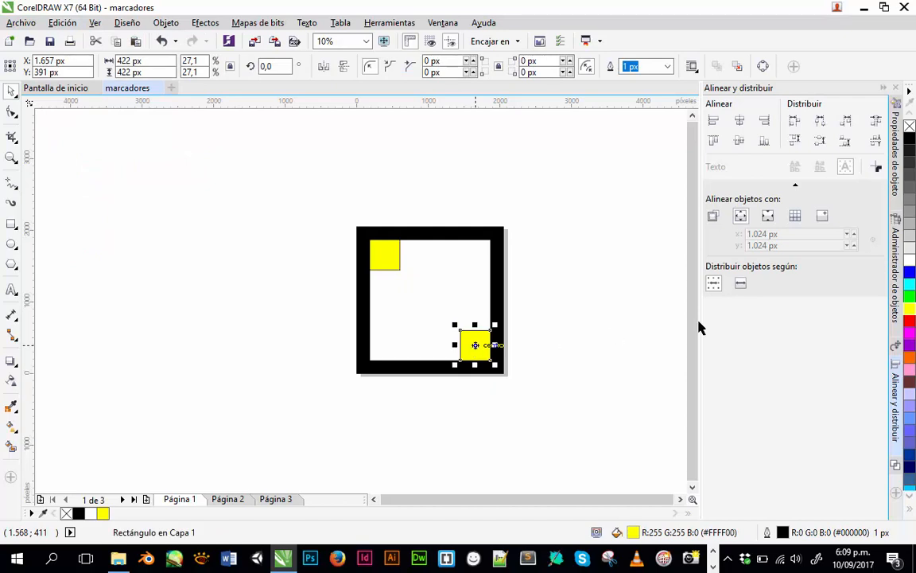
click(909, 320)
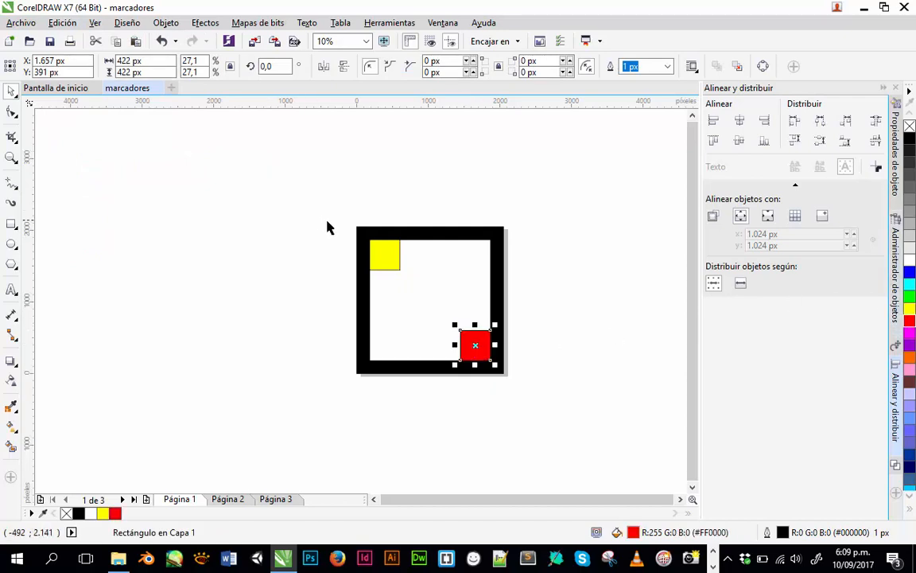
click(388, 256)
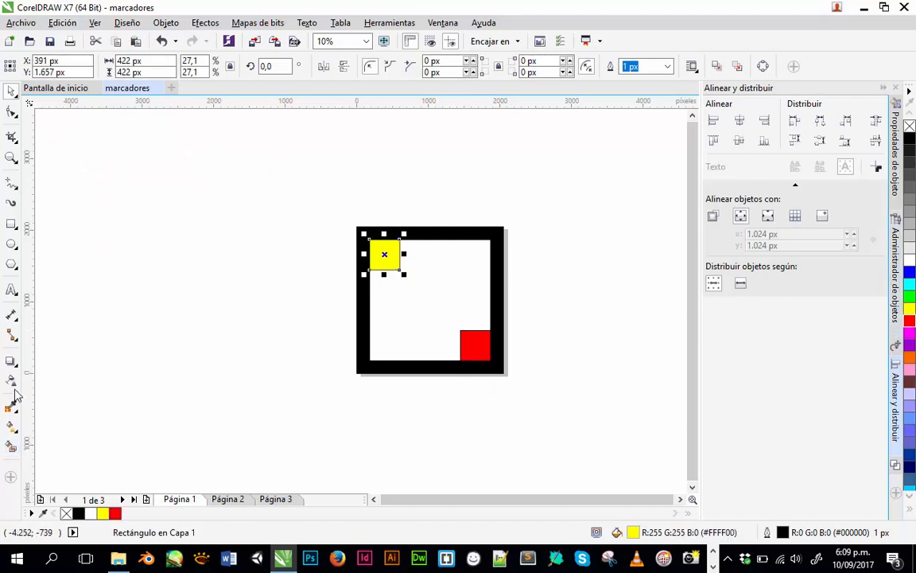
click(11, 362)
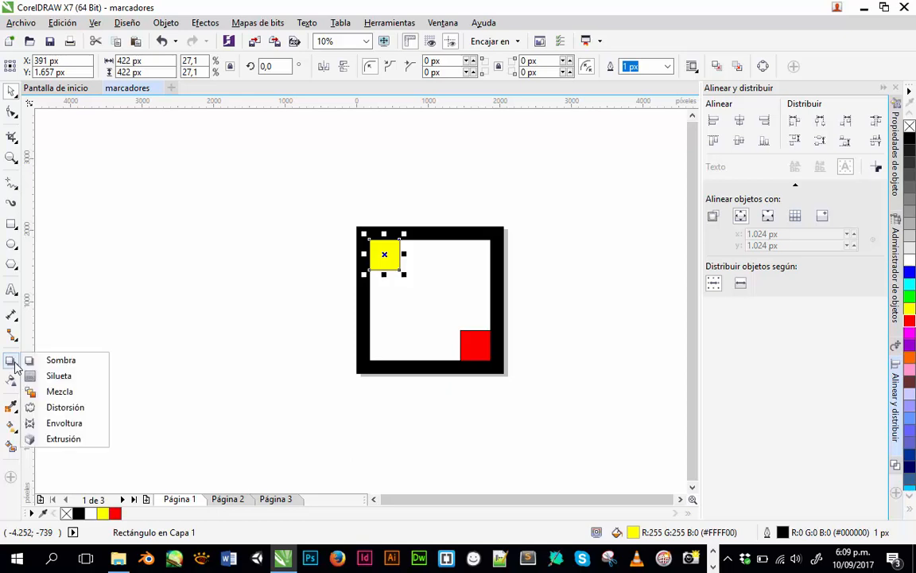
click(56, 374)
drag(384, 253, 434, 325)
key(ctrl+z)
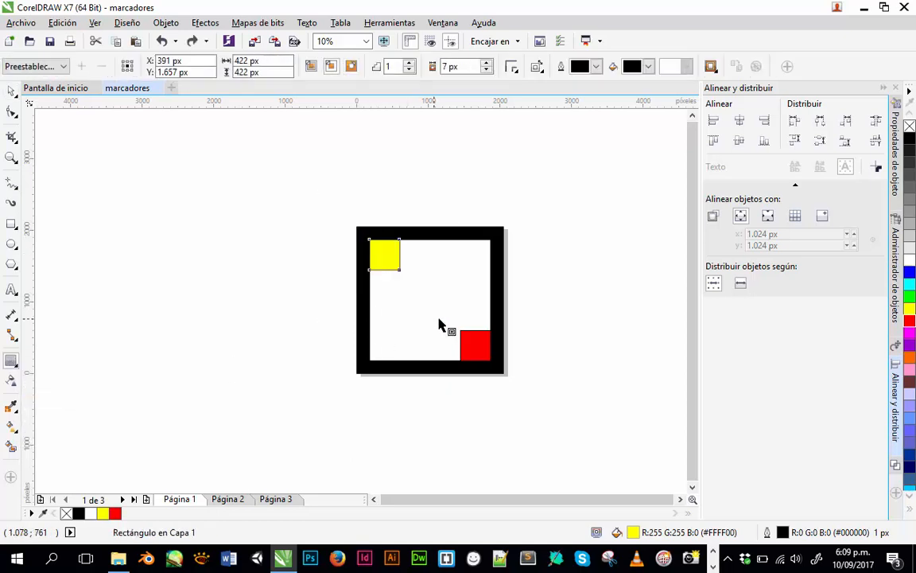
drag(385, 254, 449, 343)
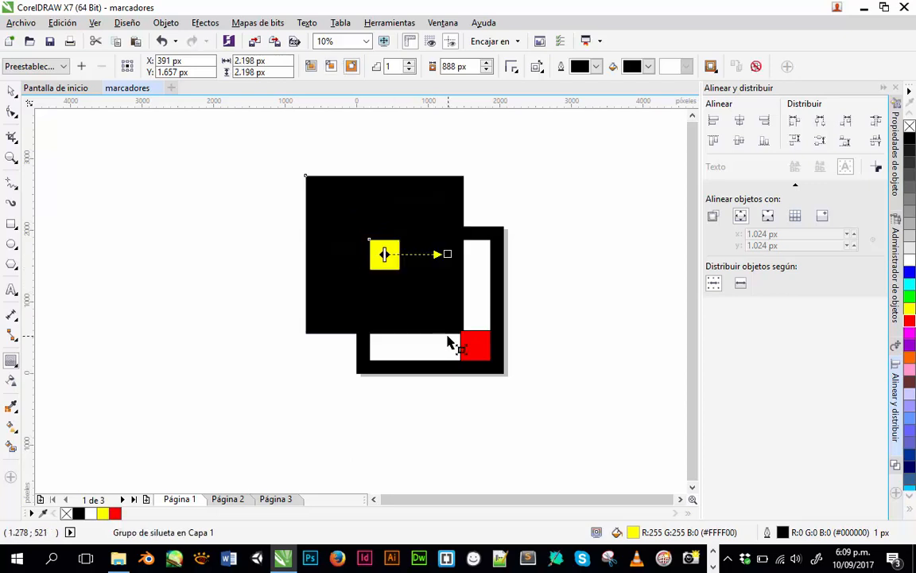
key(ctrl+z)
Blend the yellow corner square into the red one with the Mezcla tool, using 2 intermediate objects.
click(13, 362)
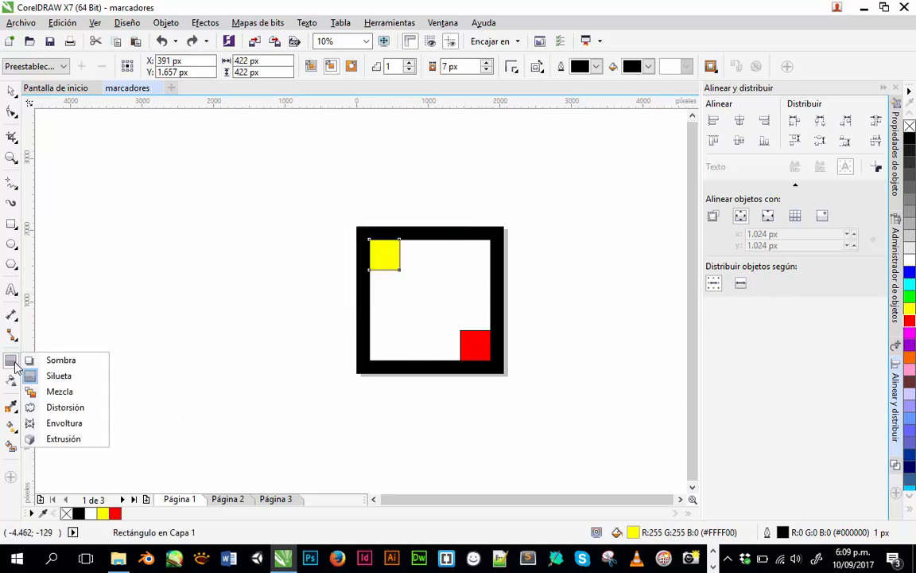
click(60, 391)
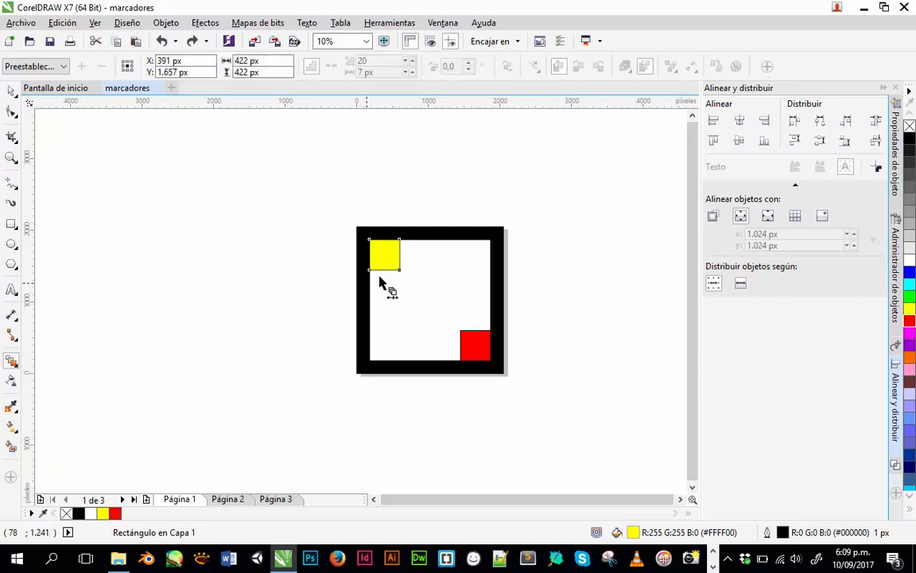
drag(394, 269, 472, 342)
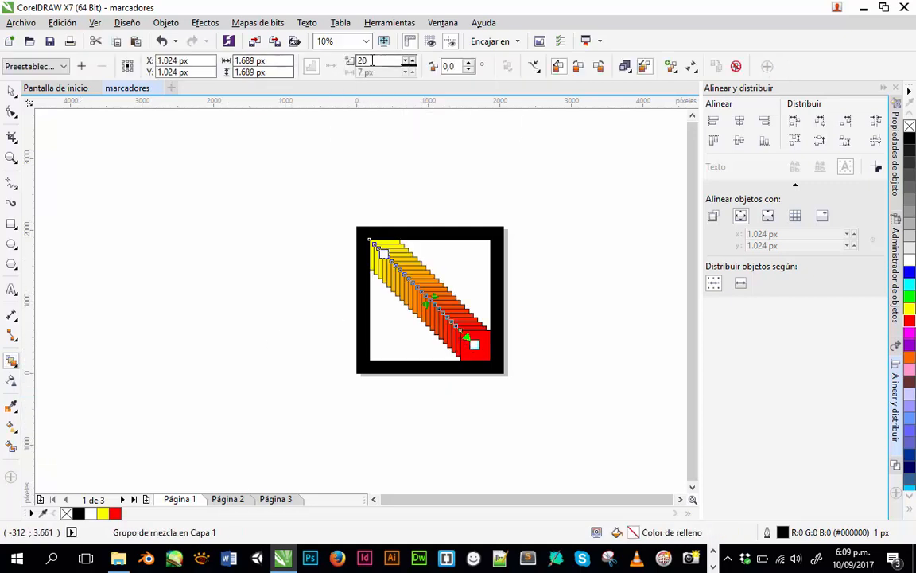
drag(374, 61, 319, 54)
text(2)
key(Return)
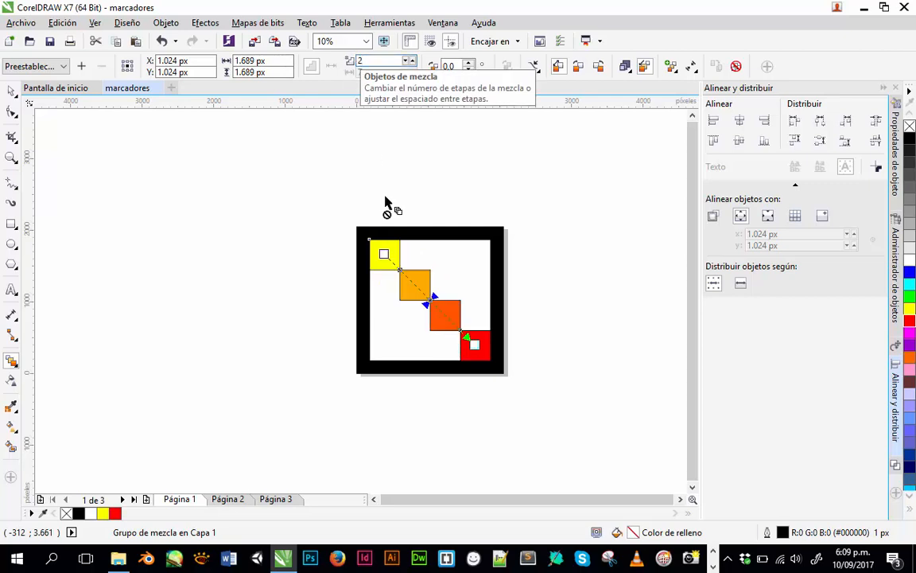
Select all objects of the marker on page 1 and remove their outlines.
click(12, 91)
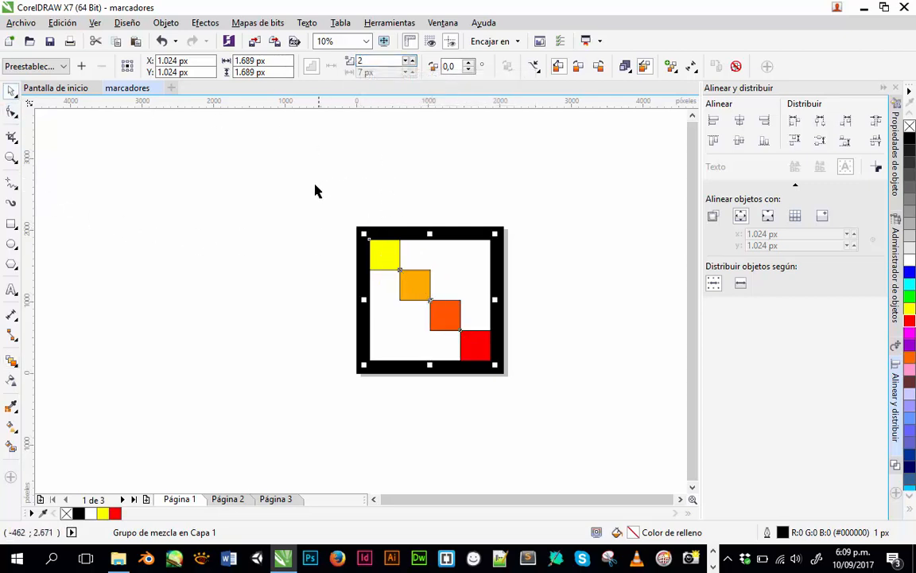
drag(315, 188, 566, 409)
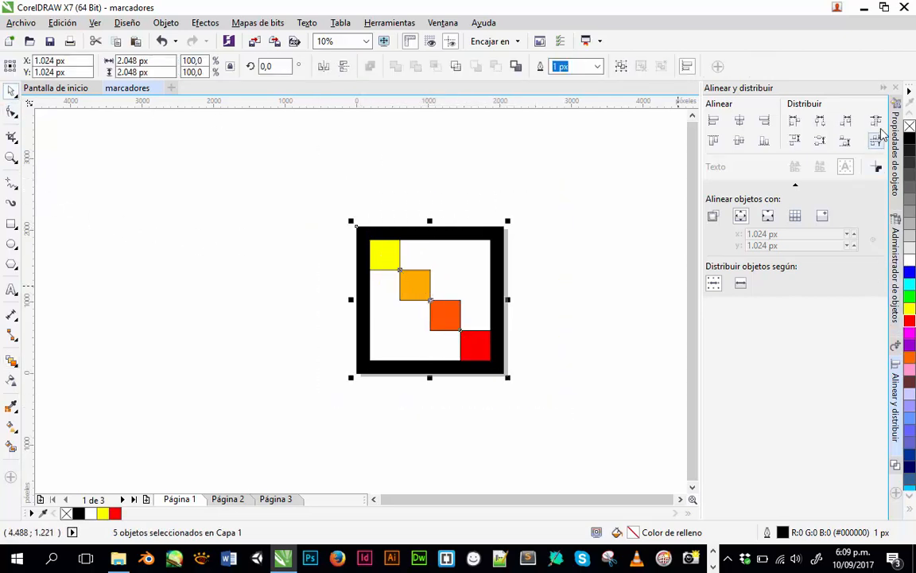
right_click(910, 127)
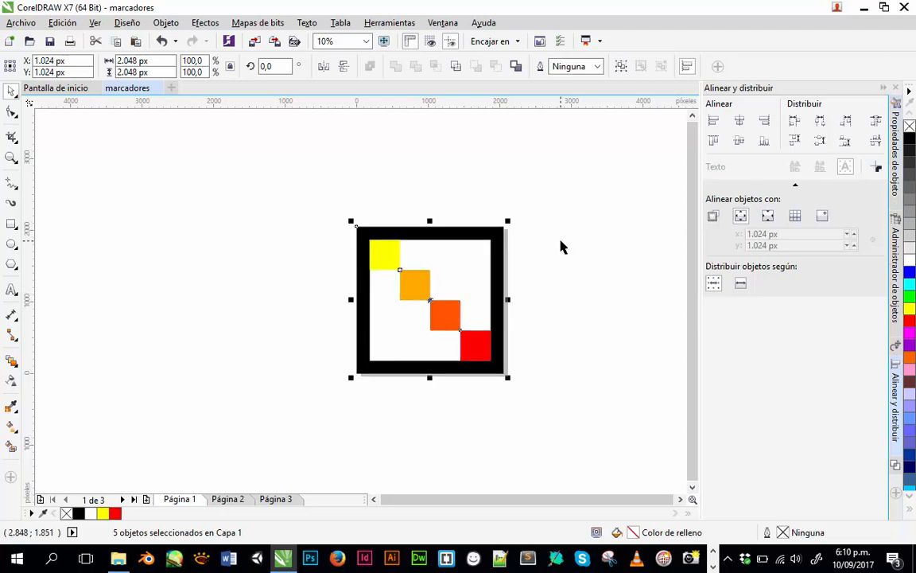
Save the drawing as marcadores.cdr in Documentos, inside SENA_TRANSITO, Tutorial_Vuforia_32X, 1.Tutorial_Setup, Originales.
key(ctrl+s)
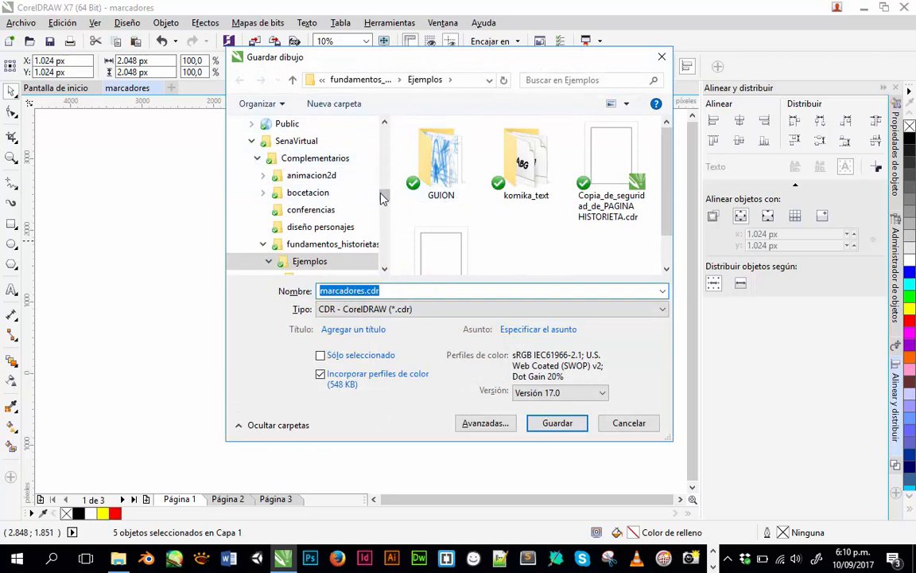
drag(384, 195, 388, 129)
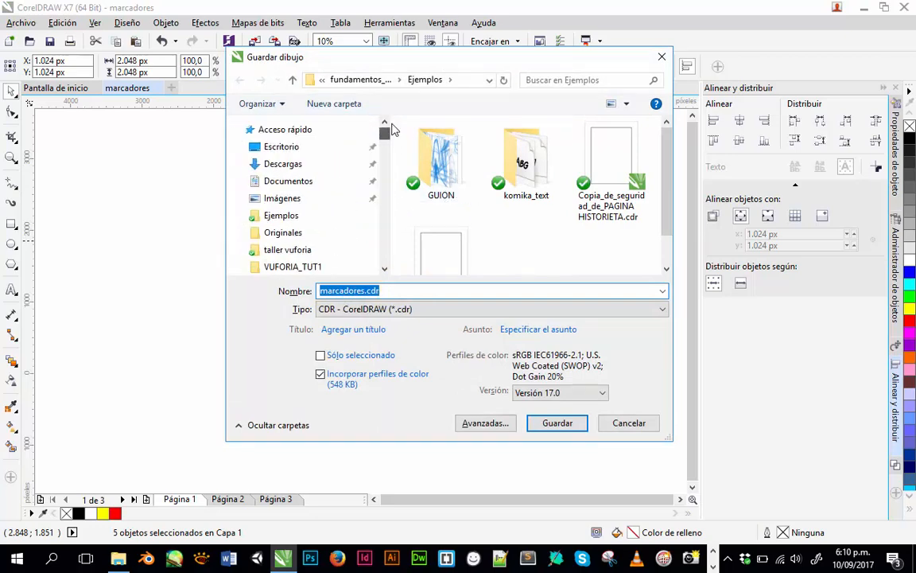
click(294, 181)
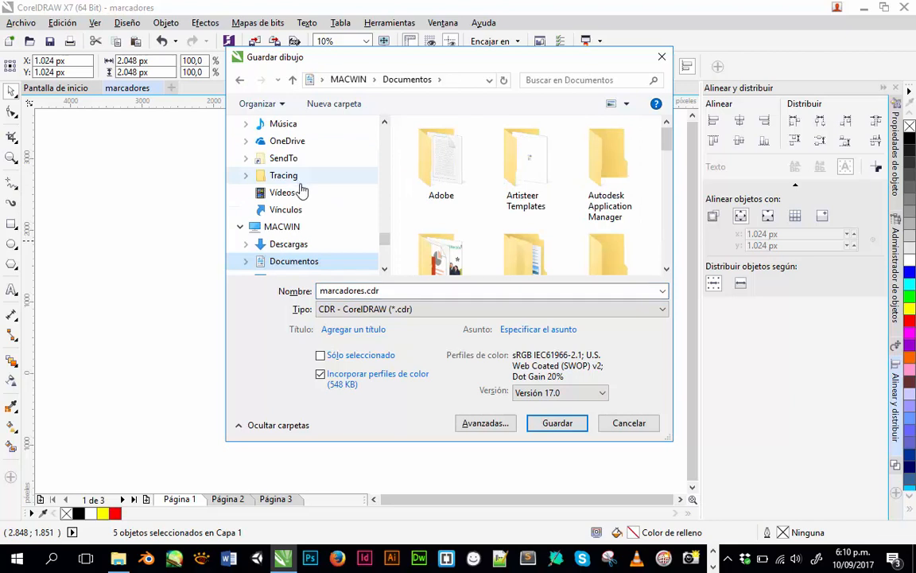
scroll(538, 195, down, 3)
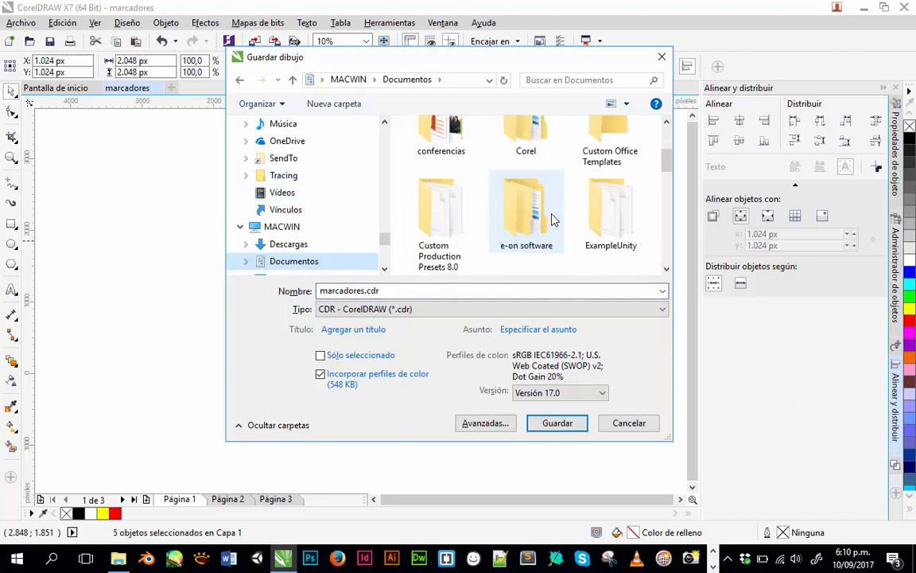
scroll(557, 217, up, 1)
scroll(557, 215, up, 2)
scroll(557, 215, down, 3)
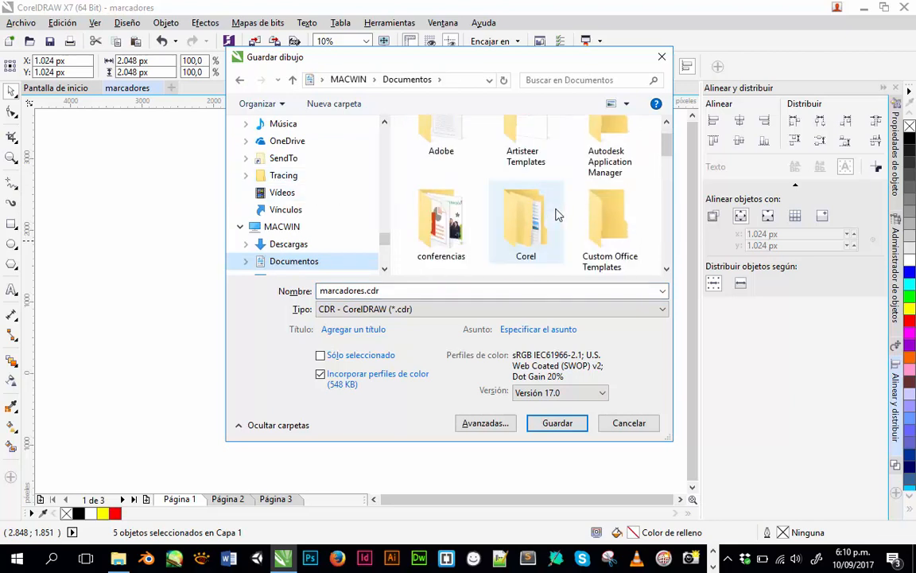
scroll(557, 214, down, 1)
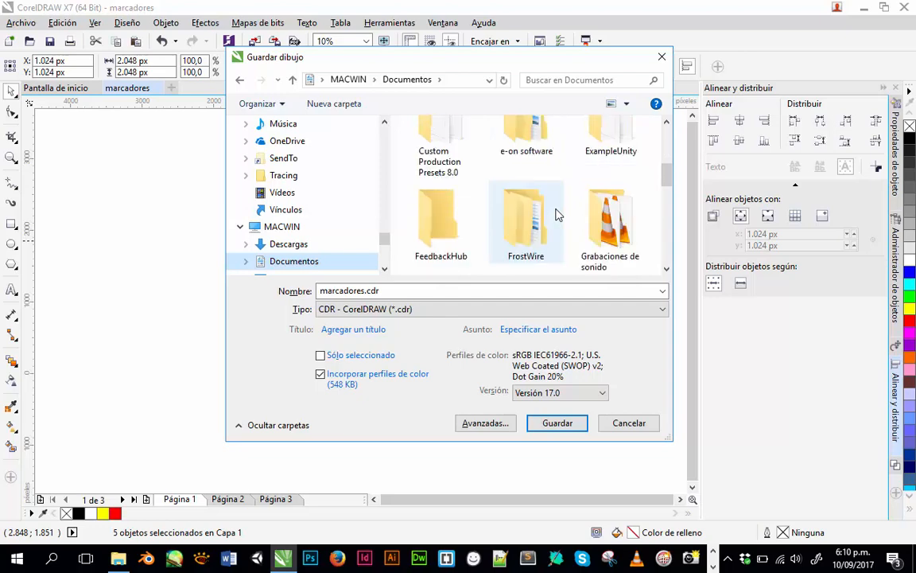
scroll(556, 215, down, 1)
double_click(613, 224)
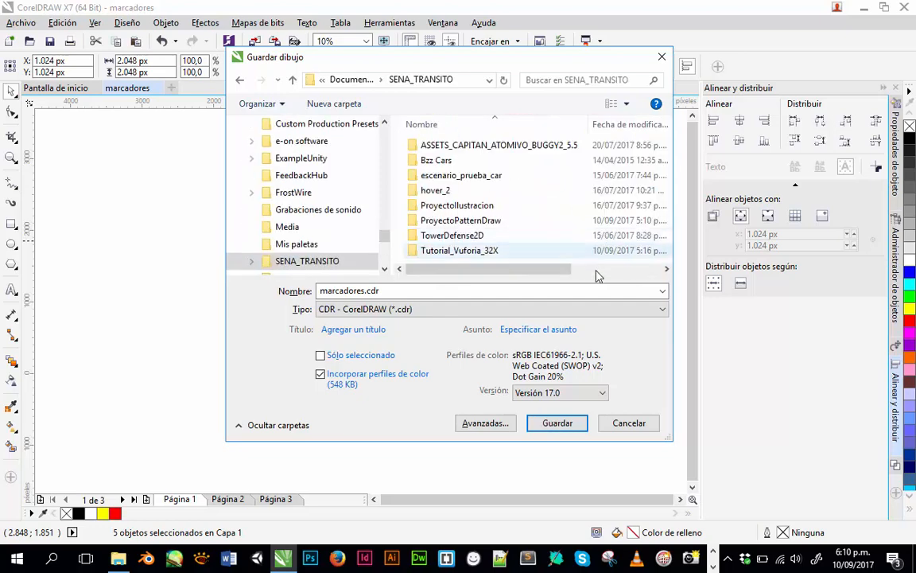
double_click(459, 250)
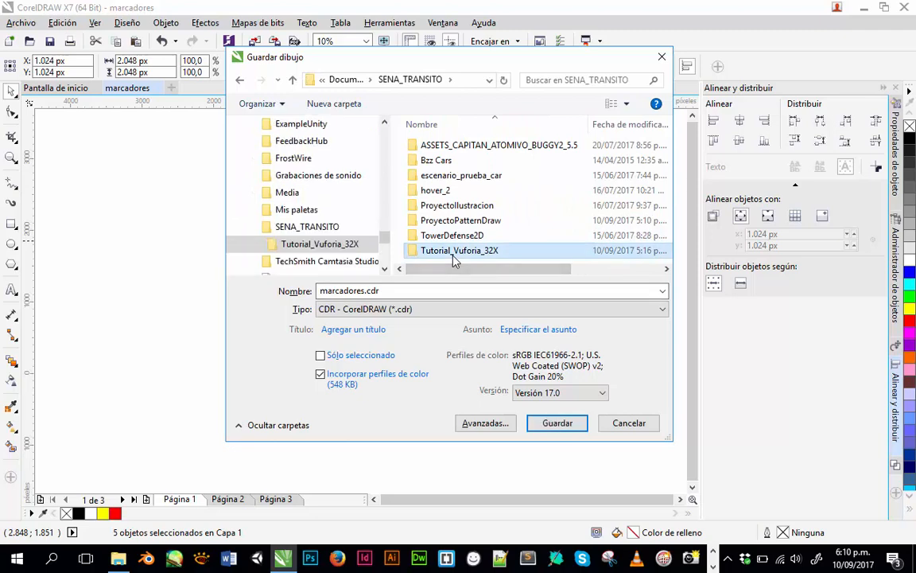
double_click(464, 148)
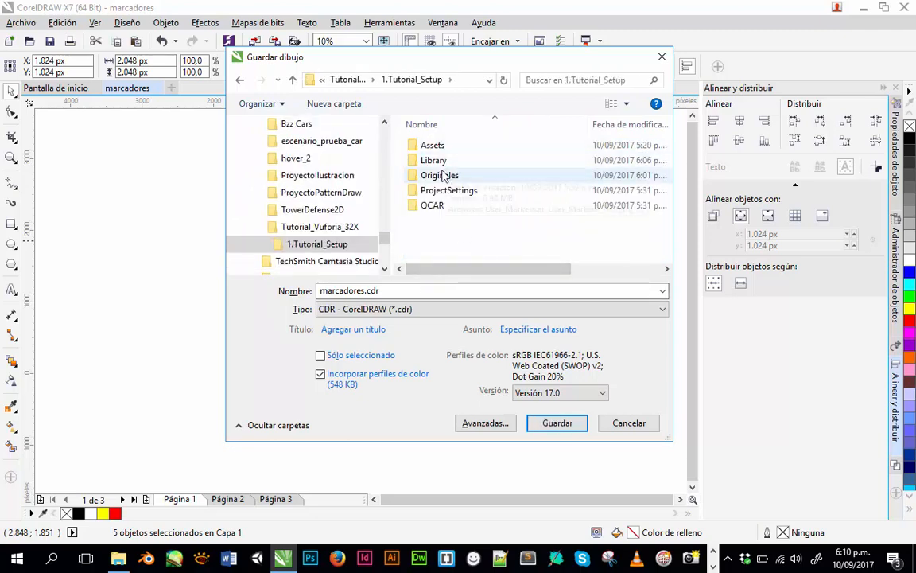
double_click(439, 180)
click(553, 424)
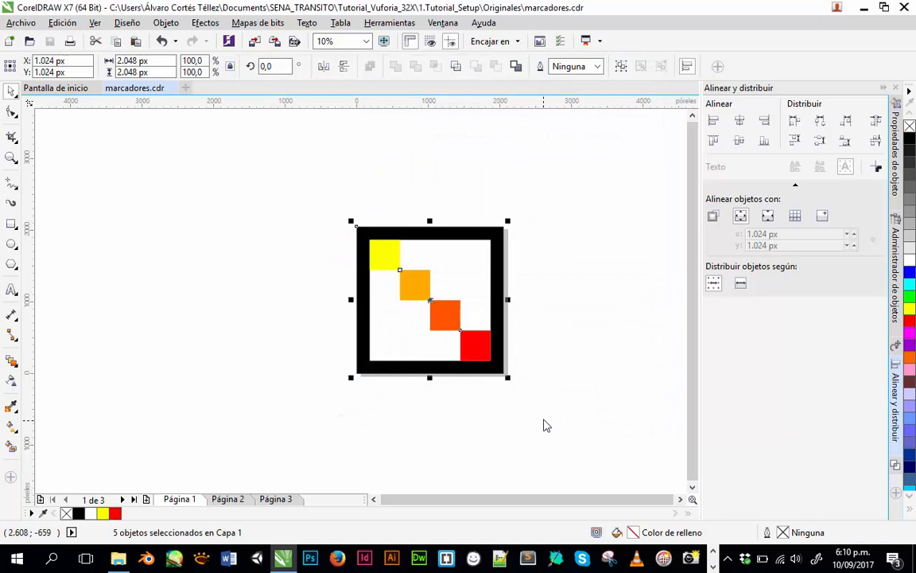
Copy the complete marker from page 1 and paste it on page 2.
mouse_move(272, 185)
mouse_down()
mouse_move(282, 207)
mouse_move(563, 444)
mouse_up()
click(236, 502)
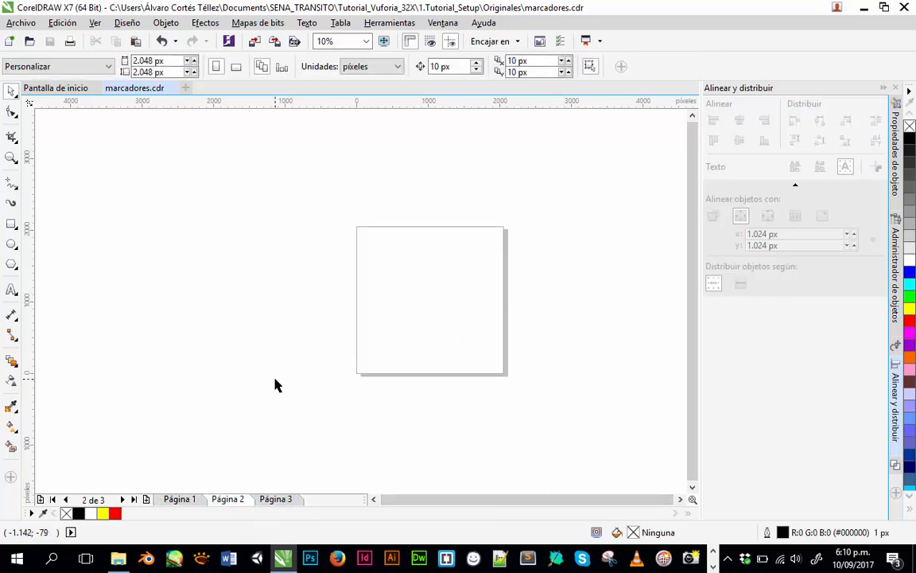
key(ctrl+v)
click(426, 409)
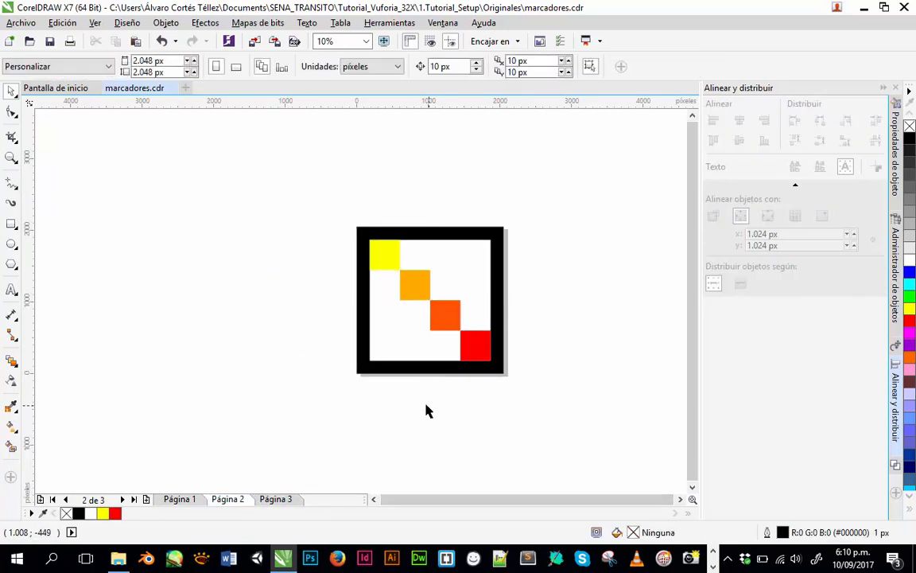
Fill the yellow upper-left square of the page 2 marker blue.
click(378, 255)
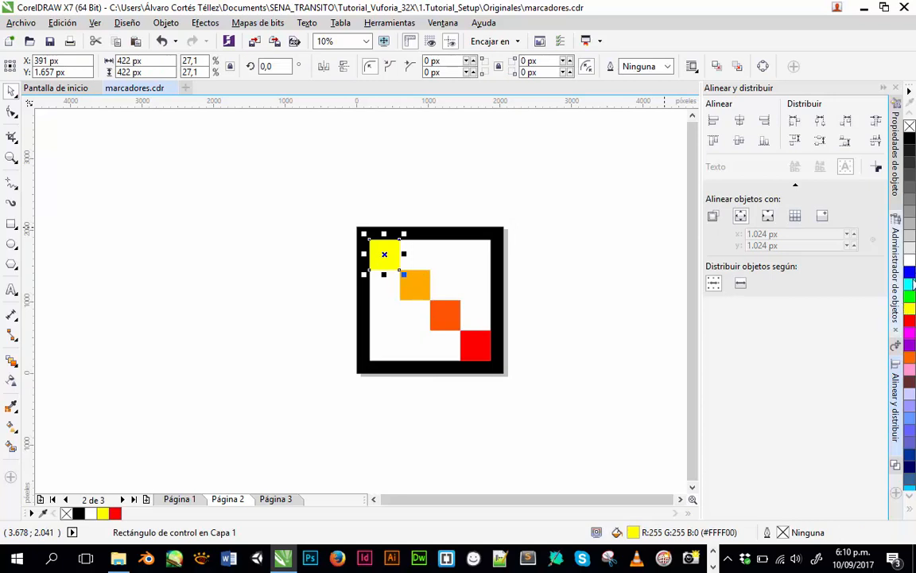
click(910, 273)
click(305, 276)
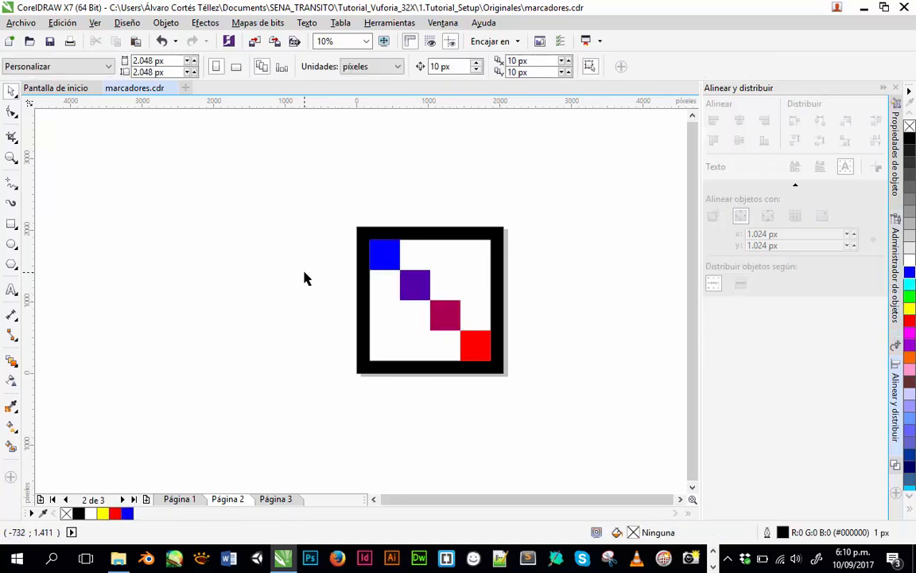
Paste the copied marker on page 3.
click(269, 500)
drag(297, 180, 354, 211)
key(ctrl+v)
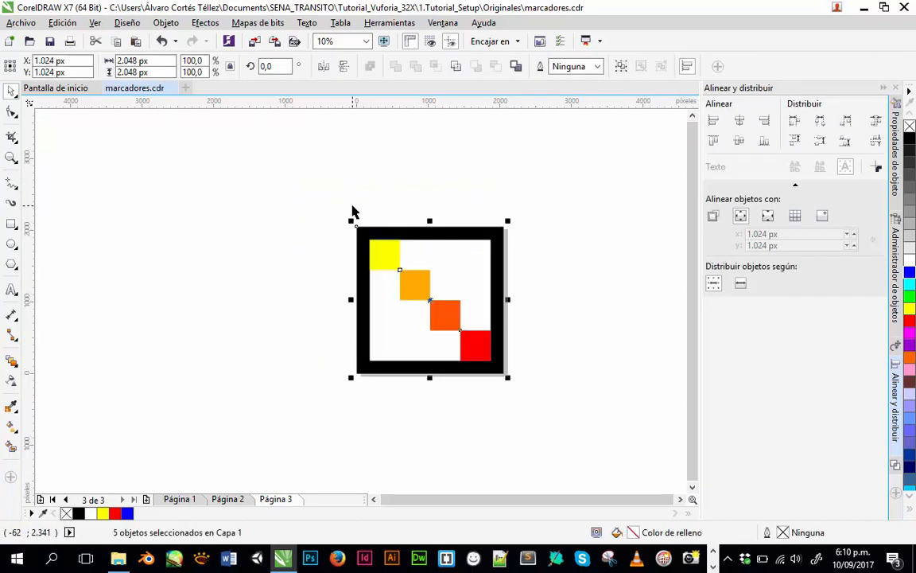
Recolour the page 3 blend by filling its upper-left square blue and its lower-right square yellow.
click(359, 226)
click(384, 260)
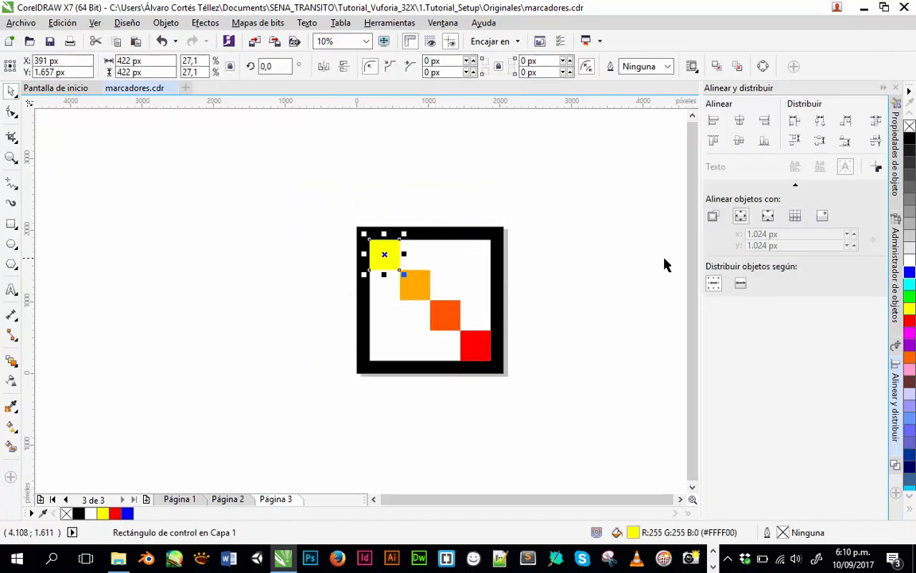
click(912, 274)
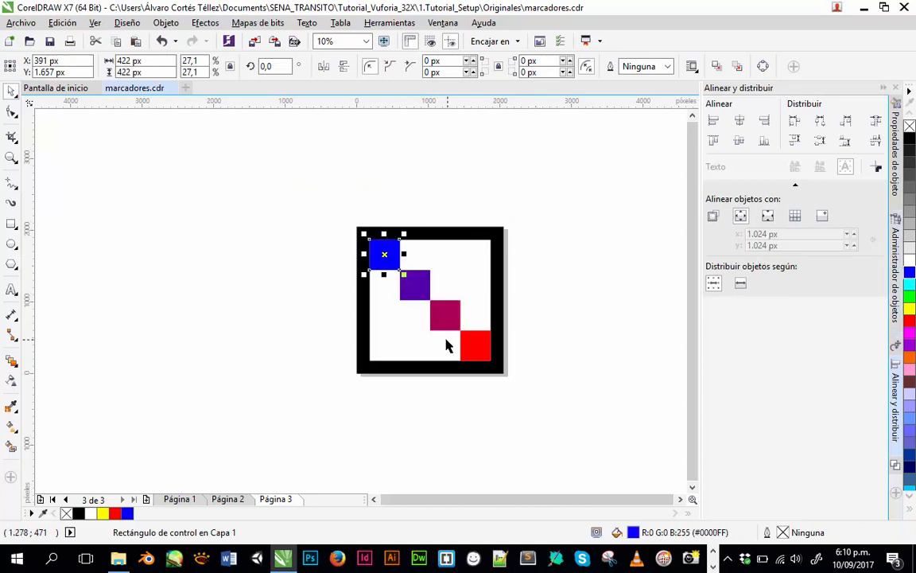
click(469, 350)
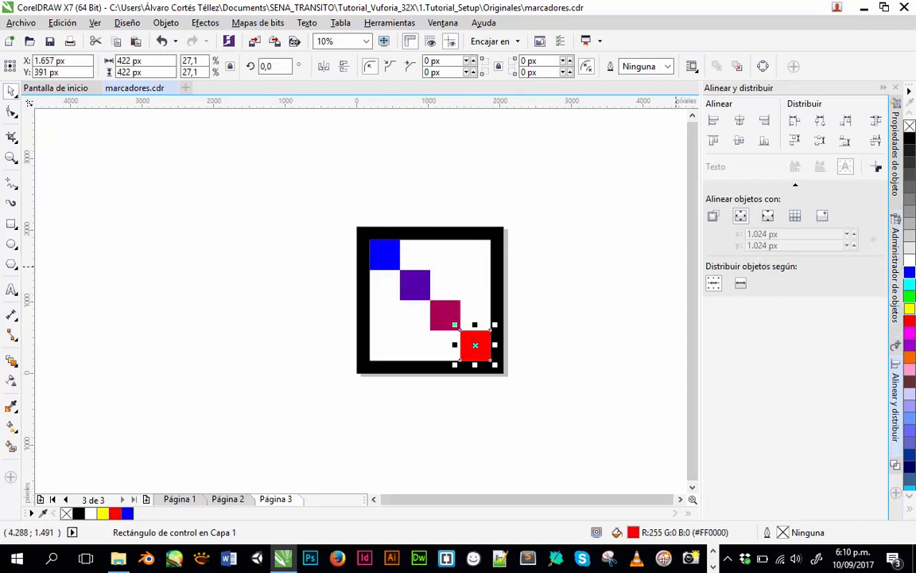
click(910, 309)
click(608, 381)
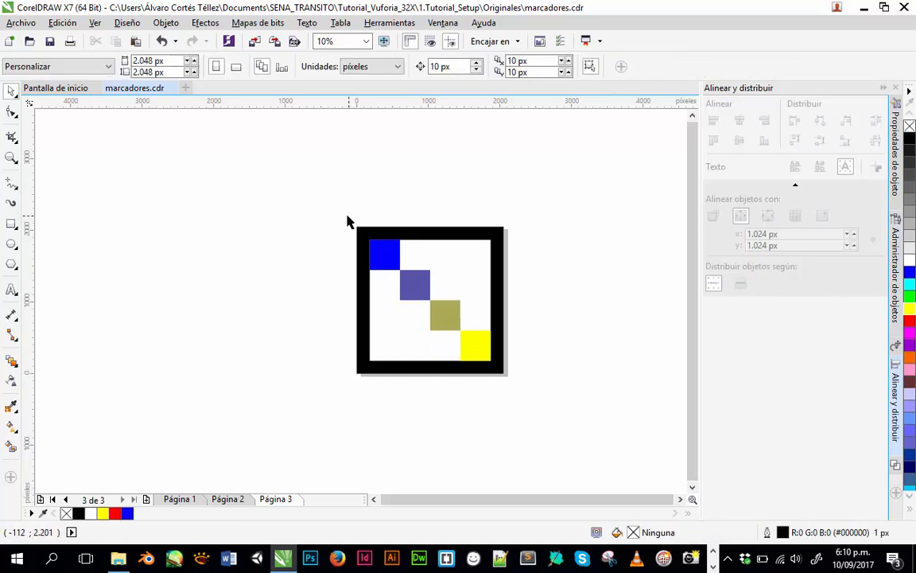
Select the complete marker on page 1 and open the export settings for it.
click(178, 500)
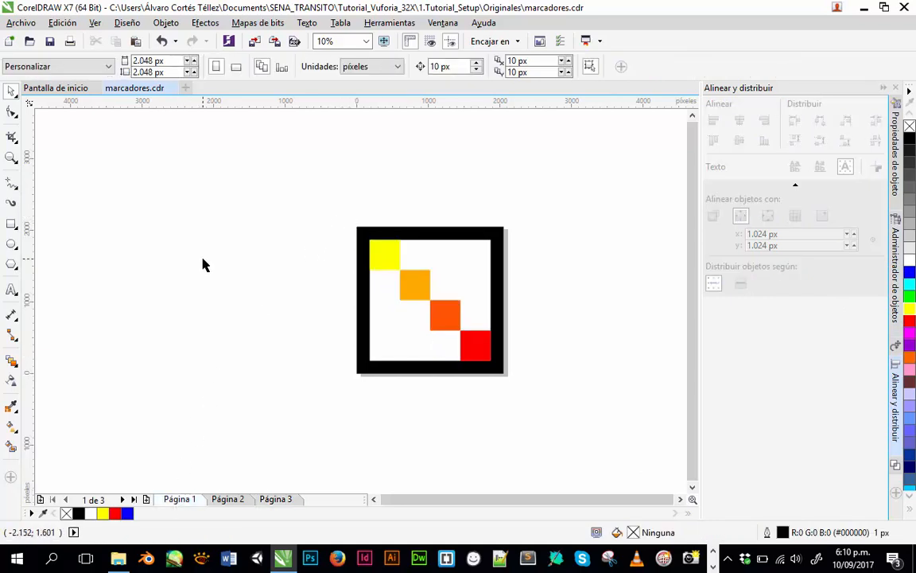
drag(210, 203, 522, 447)
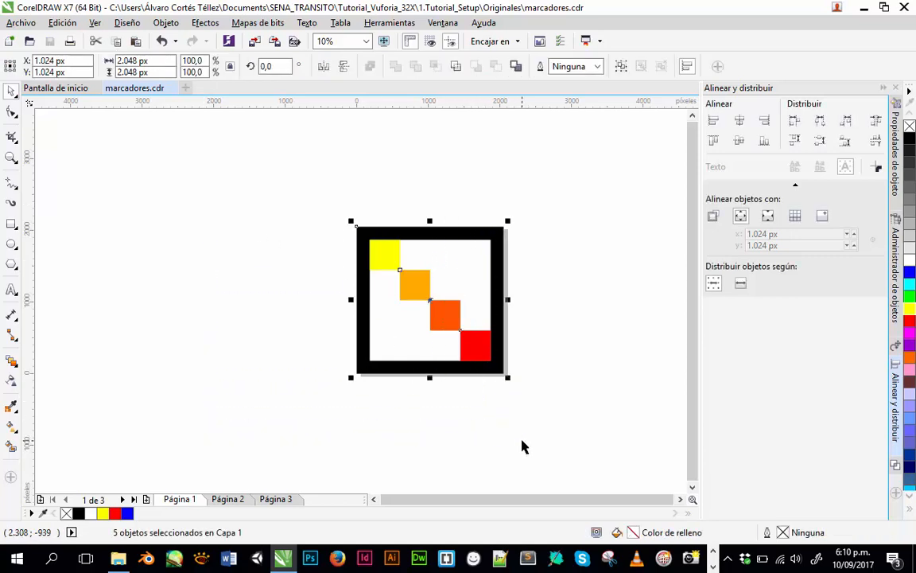
key(ctrl+e)
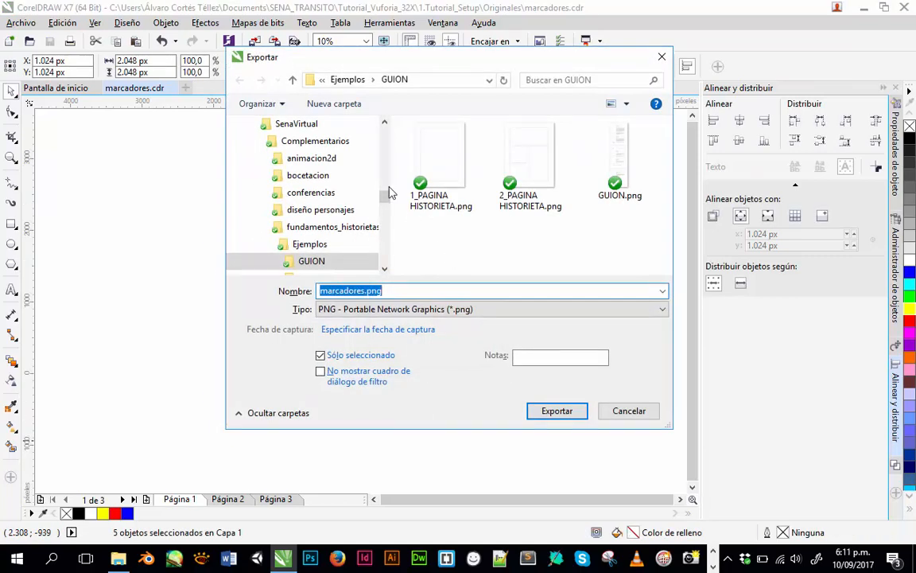
drag(383, 200, 382, 117)
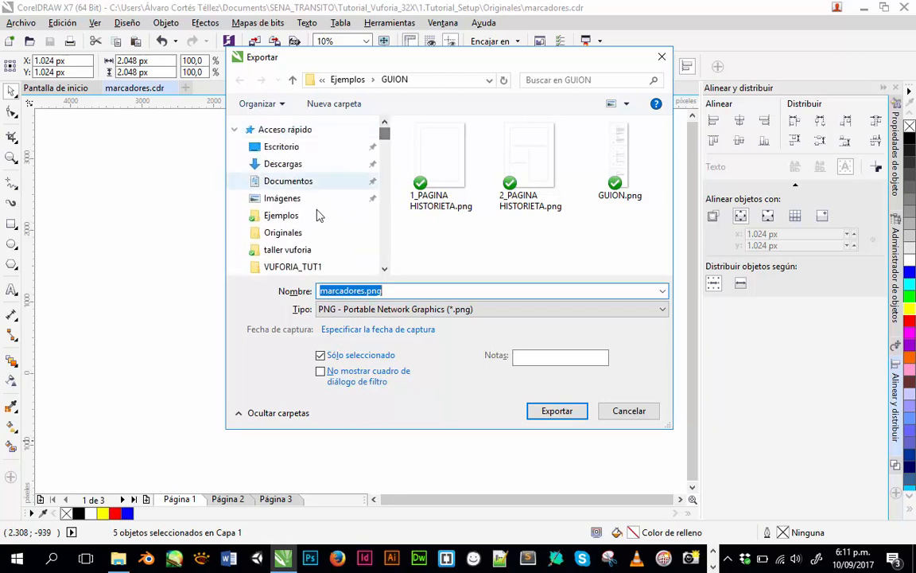
scroll(316, 230, down, 1)
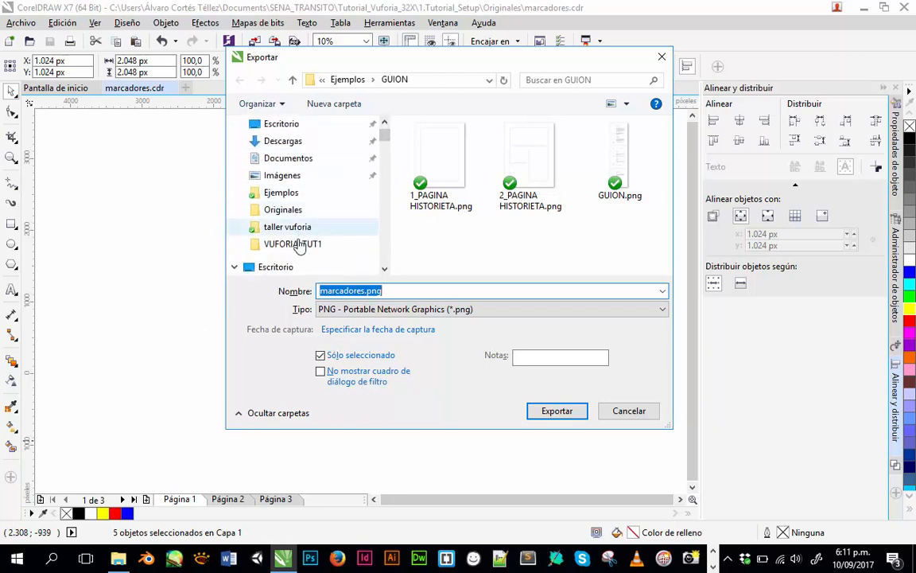
click(302, 243)
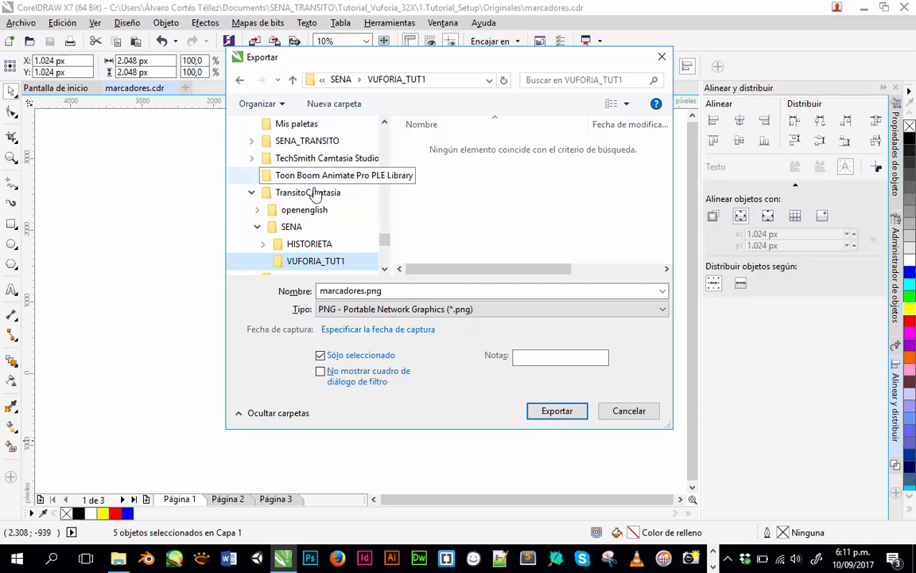
scroll(284, 196, up, 15)
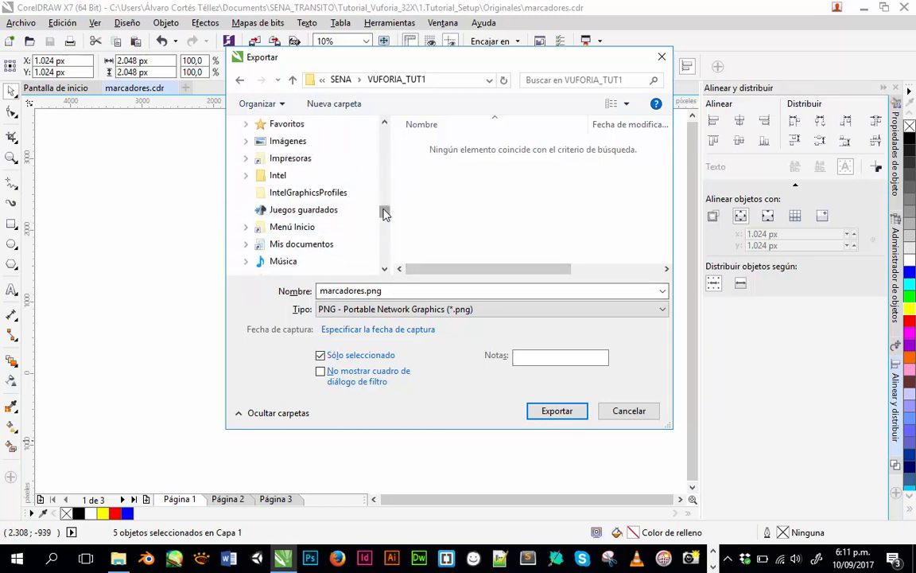
scroll(350, 191, up, 10)
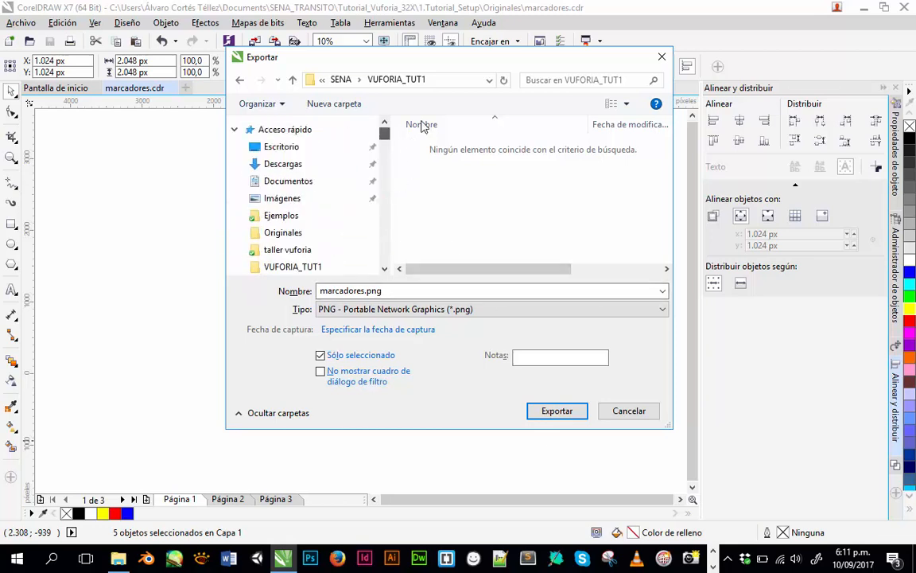
Set the export destination to Documents > SENA_TRANSITO > Tutorial_Vuforia_32X > 1.Tutorial_Setup > Originales.
click(286, 180)
scroll(449, 181, down, 3)
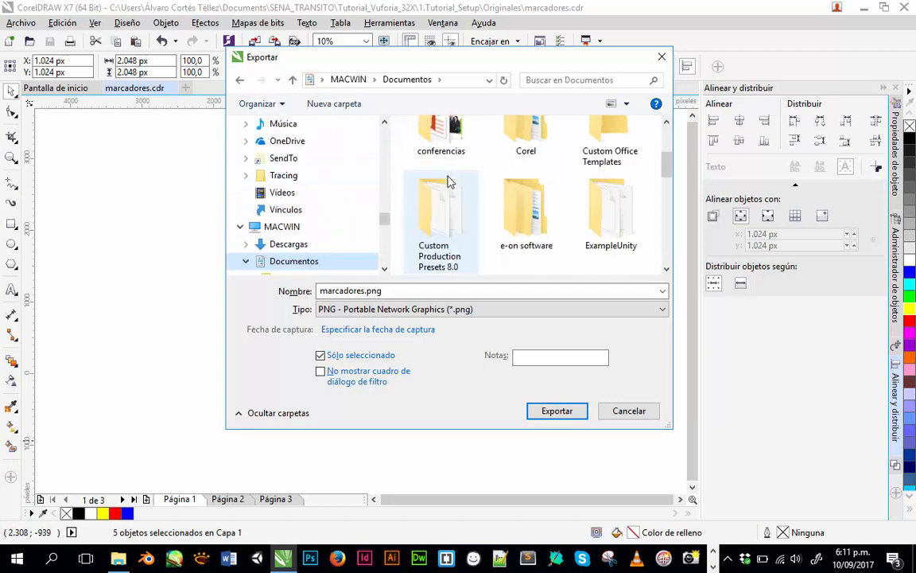
scroll(448, 182, down, 4)
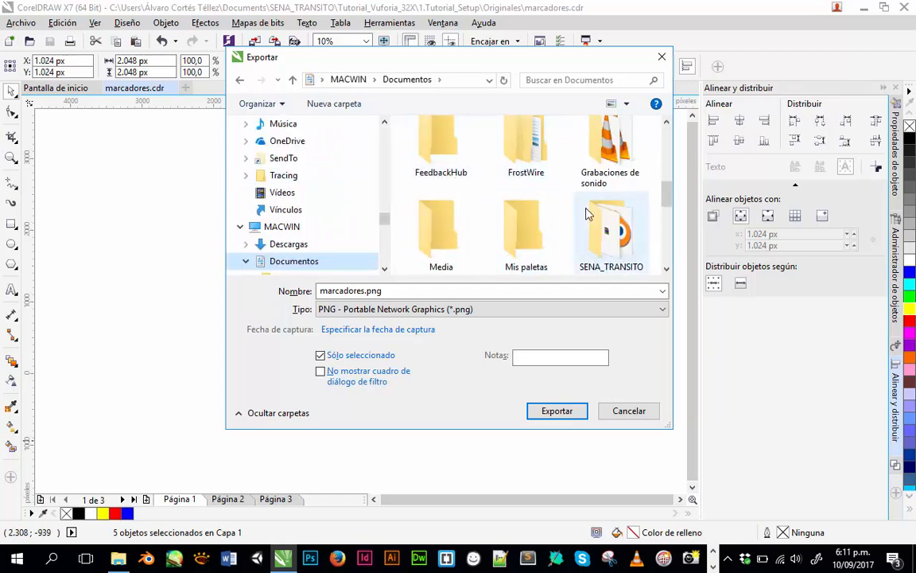
double_click(605, 231)
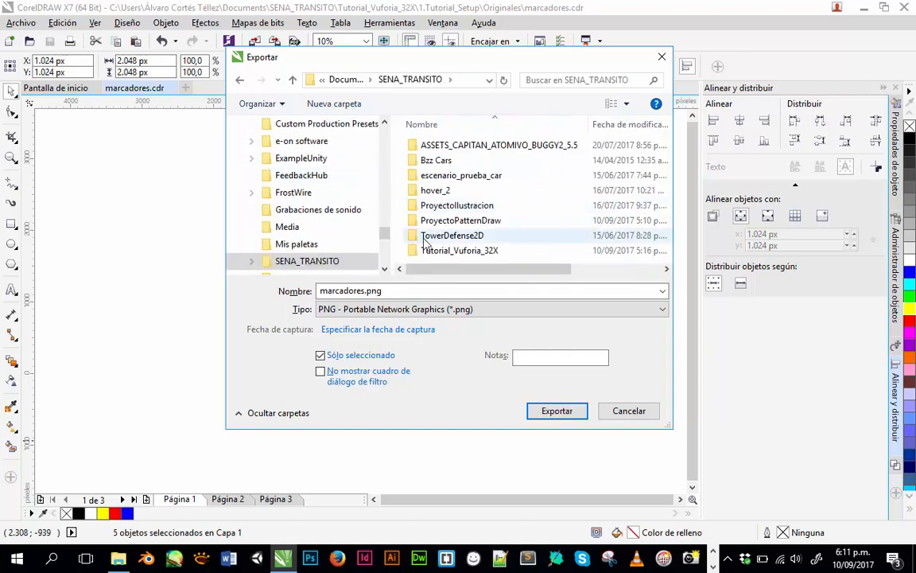
double_click(430, 250)
double_click(429, 145)
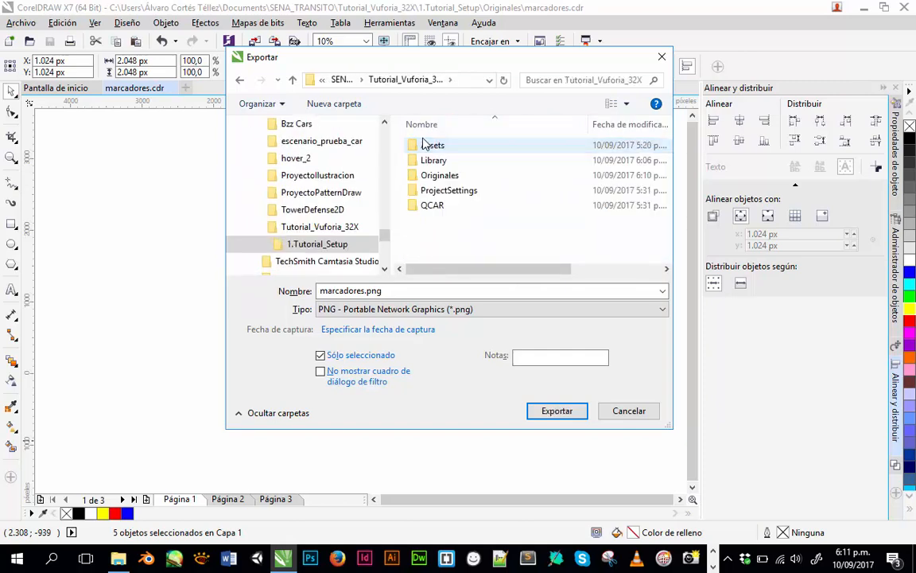
double_click(423, 175)
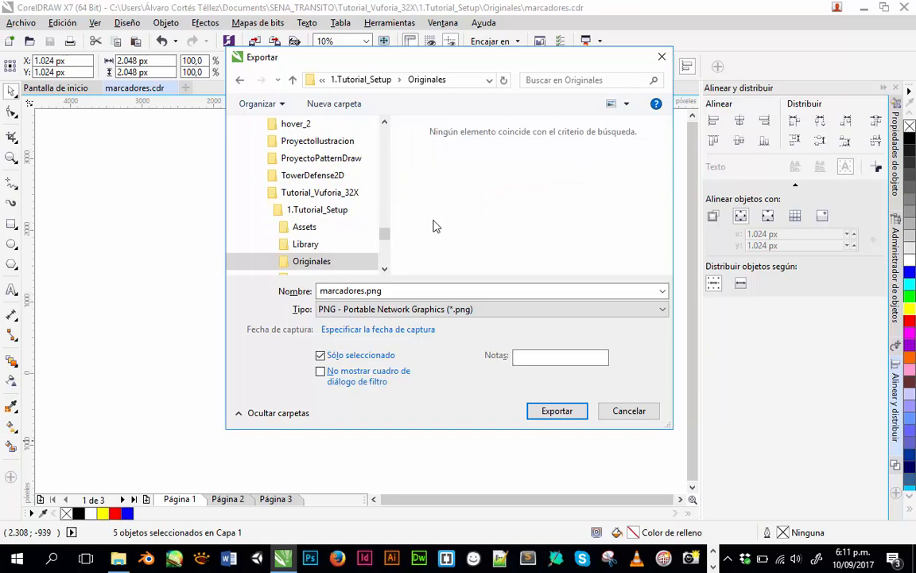
Export the selected page 1 marker in JPG format under the file name User_Markers_A.
click(447, 309)
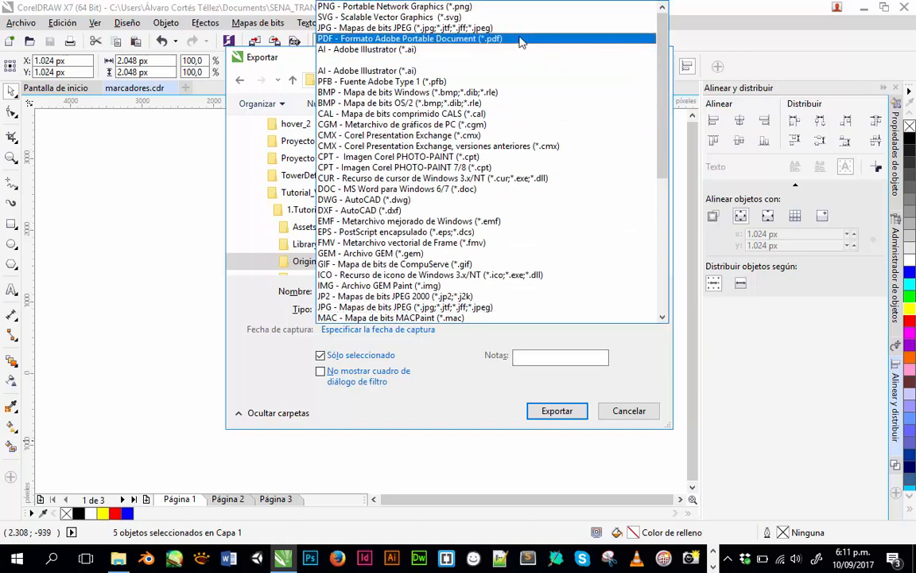
click(470, 28)
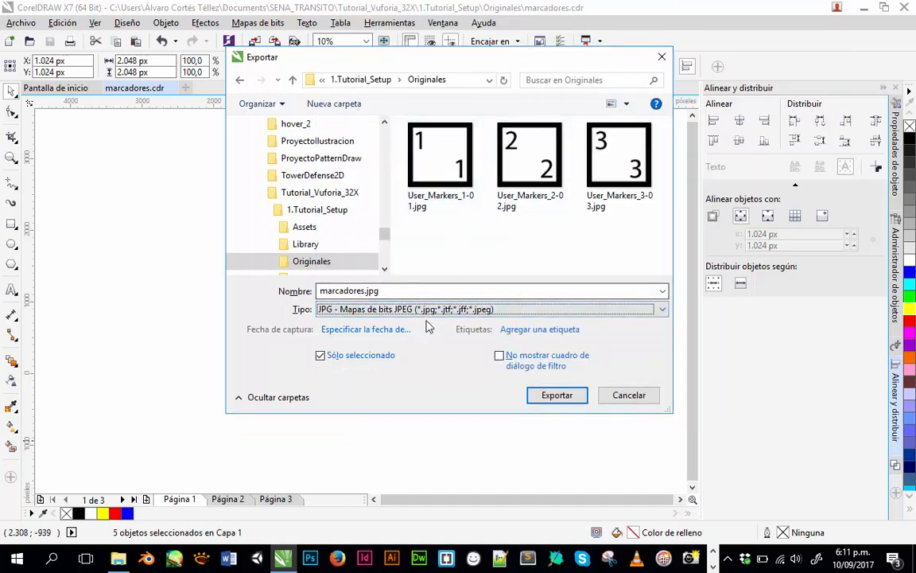
click(421, 291)
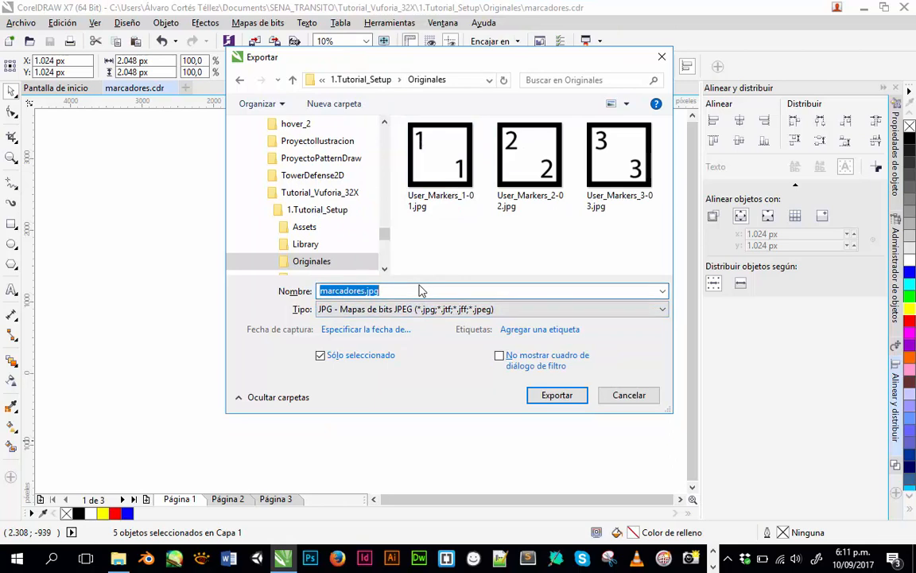
key(shift+Left)
key(shift+Left)
key(shift+Left)
key(shift+Left)
text(User)
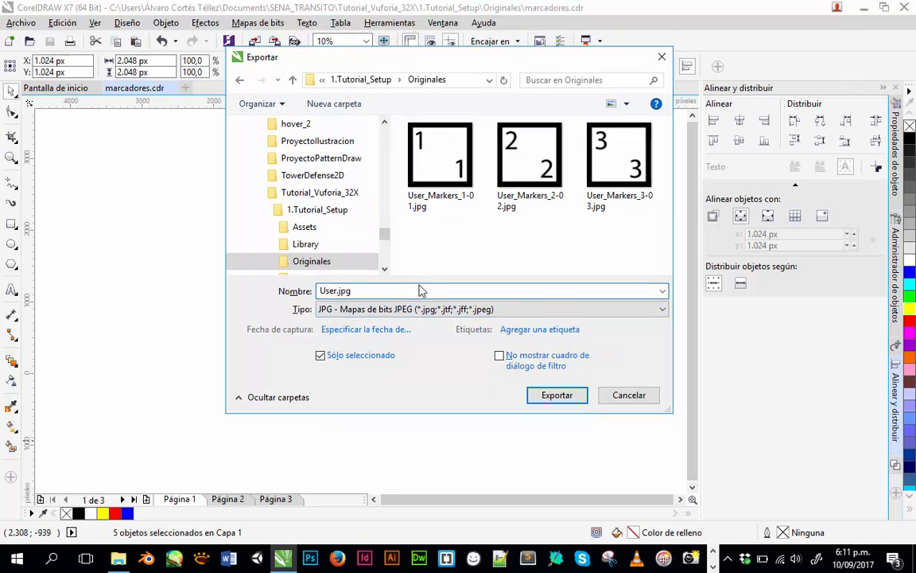
text(_Market)
key(BackSpace)
text(rs_A)
key(shift+Left)
key(shift+Left)
key(shift+Left)
key(shift+Left)
key(shift+Left)
key(shift+Left)
key(shift+Left)
key(shift+Left)
key(shift+Left)
key(shift+Left)
key(shift+Left)
key(shift+Left)
key(shift+Left)
key(shift+Left)
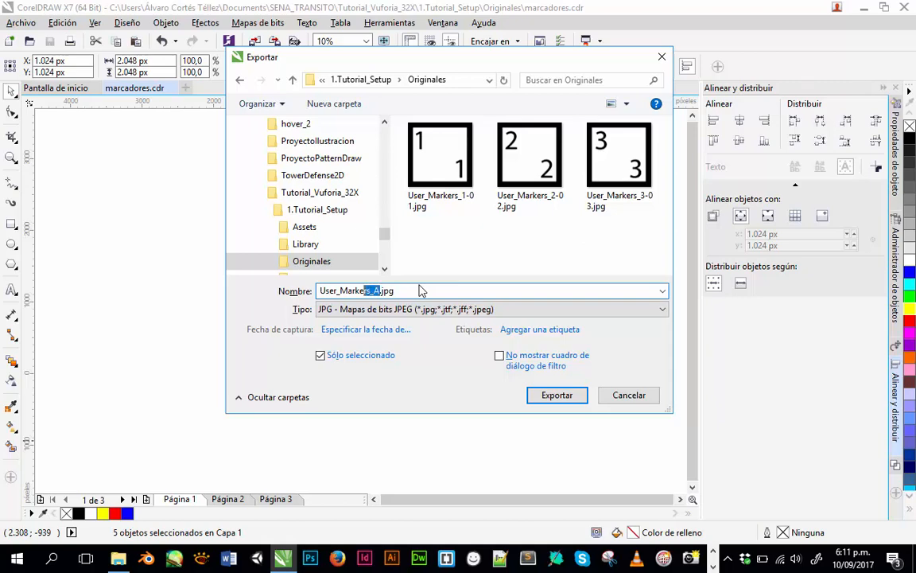
key(Return)
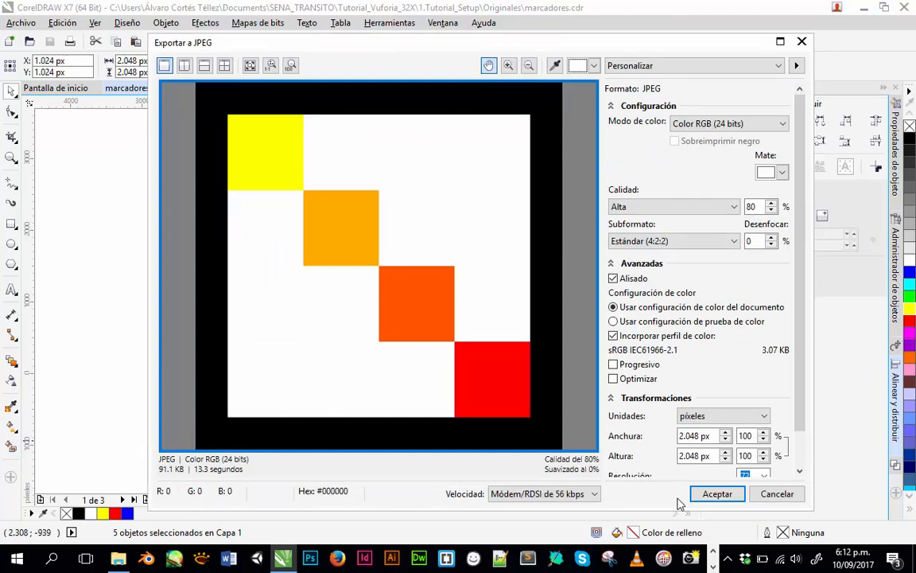
click(715, 494)
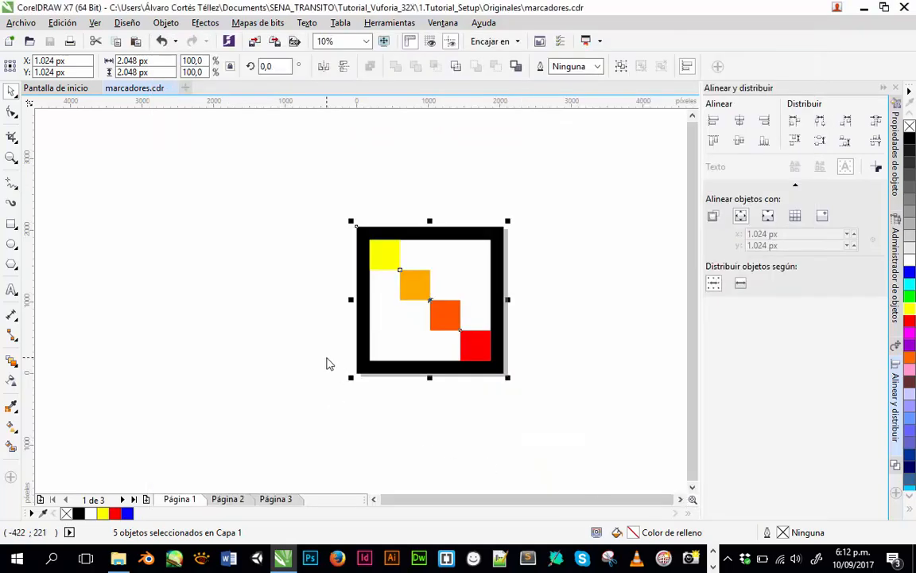
Select the complete marker on page 2 and export it as a JPG named User_Markers_B.
click(322, 368)
click(224, 499)
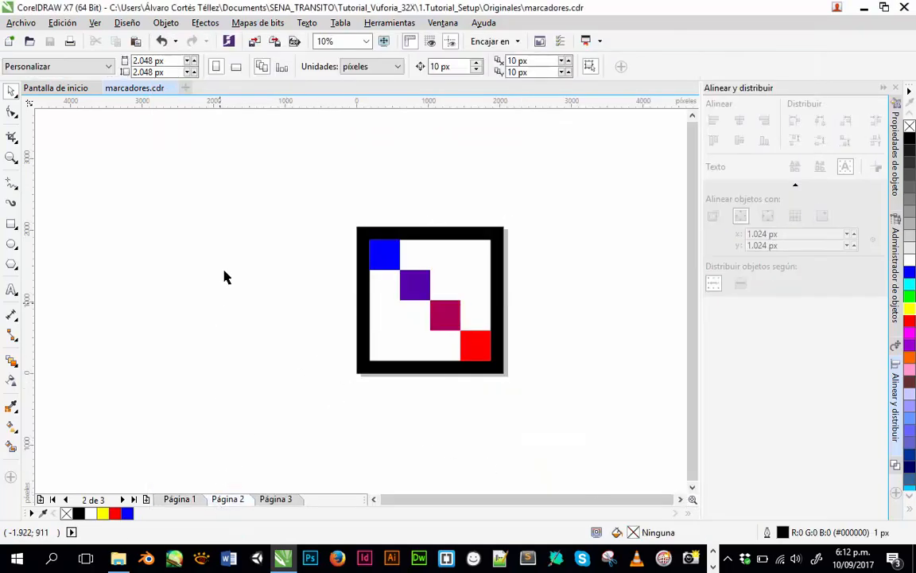
drag(235, 215, 591, 414)
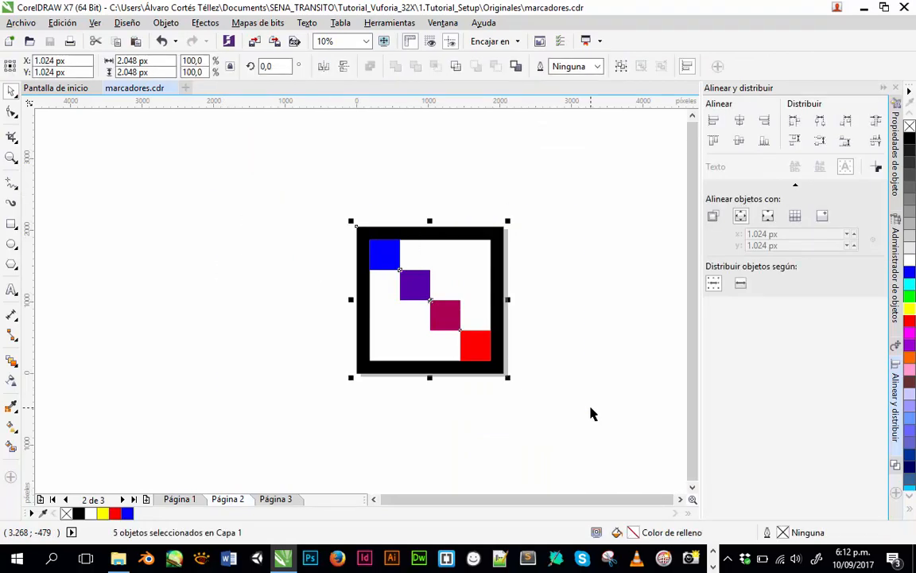
key(ctrl+e)
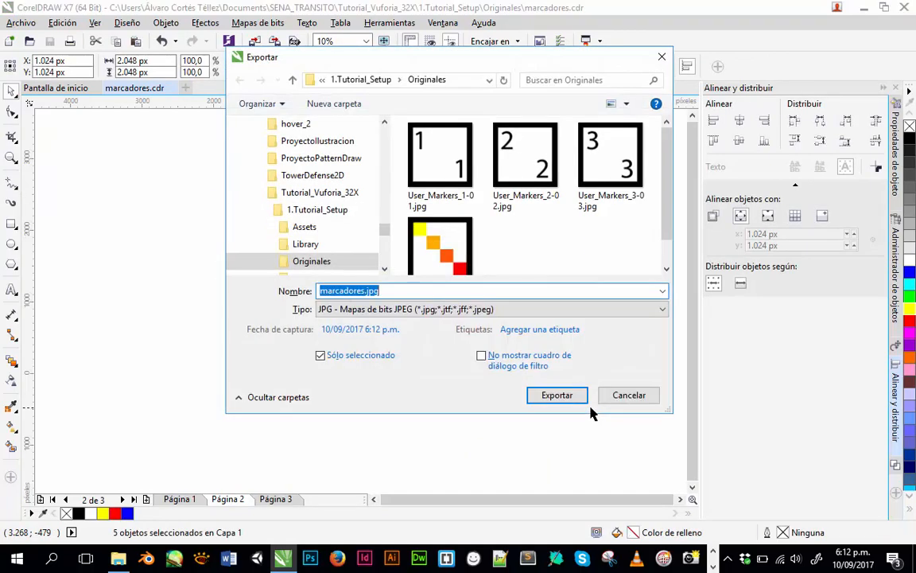
text(User_Markers_A)
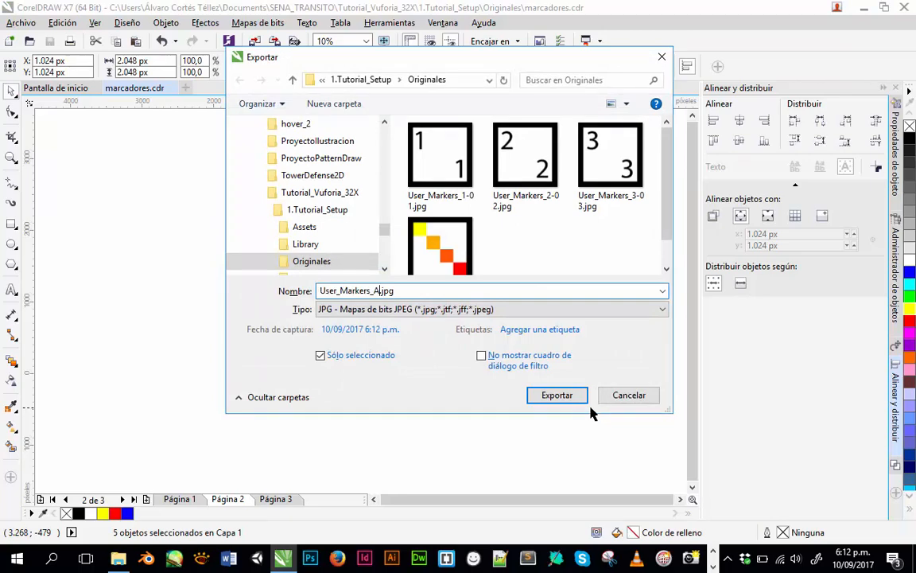
key(shift+Left)
text(B)
key(Return)
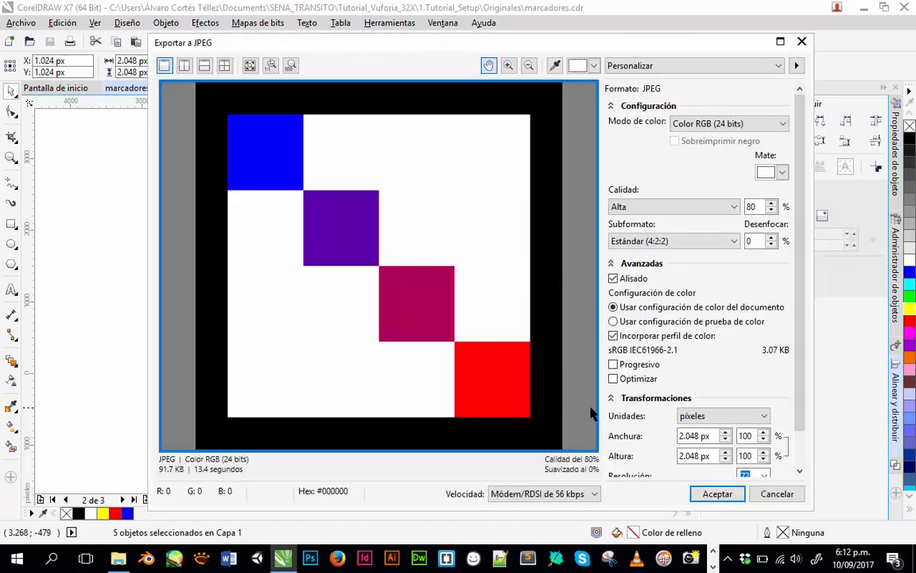
key(Return)
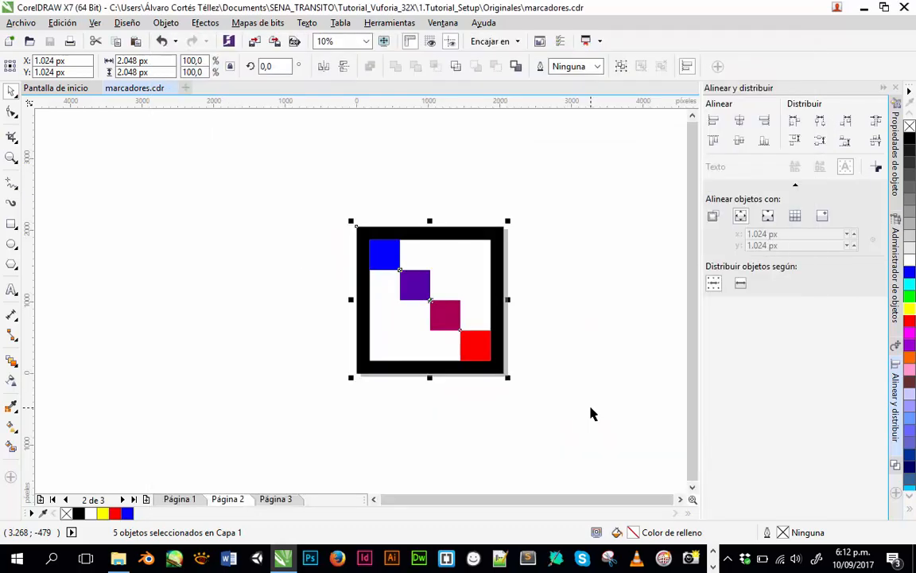
Select the complete marker on page 3 and export it as a JPG named User_Markers_C.
click(574, 415)
click(274, 501)
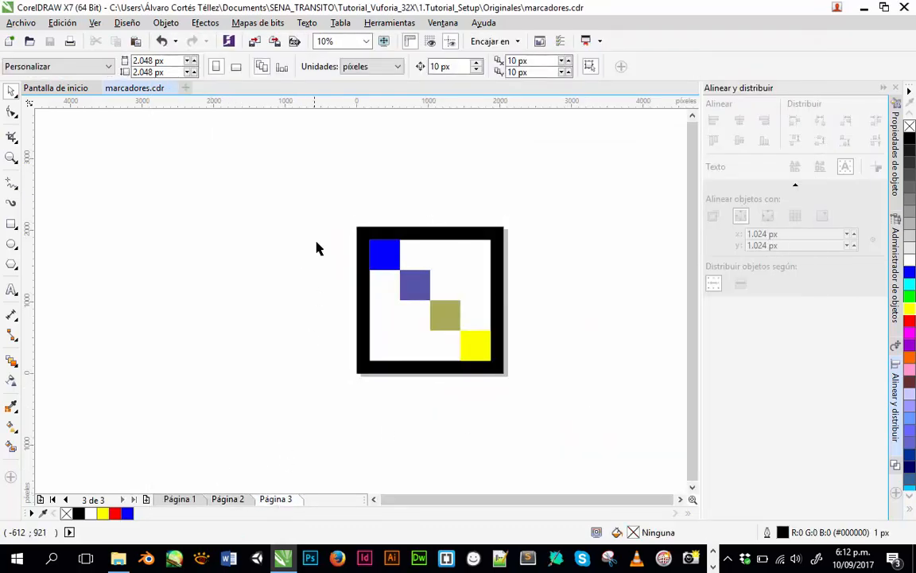
mouse_move(261, 140)
mouse_down()
mouse_move(283, 171)
mouse_move(524, 362)
mouse_move(533, 411)
mouse_up()
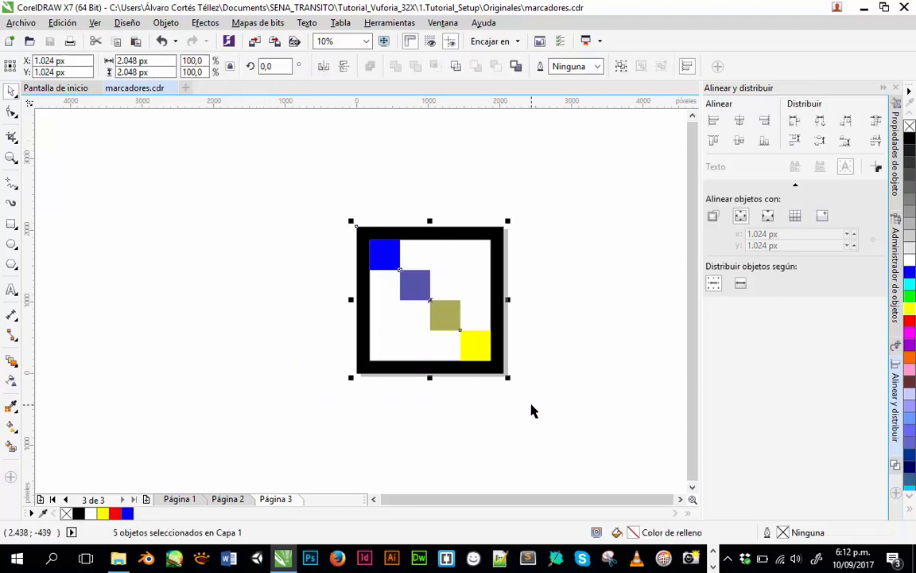
key(ctrl+e)
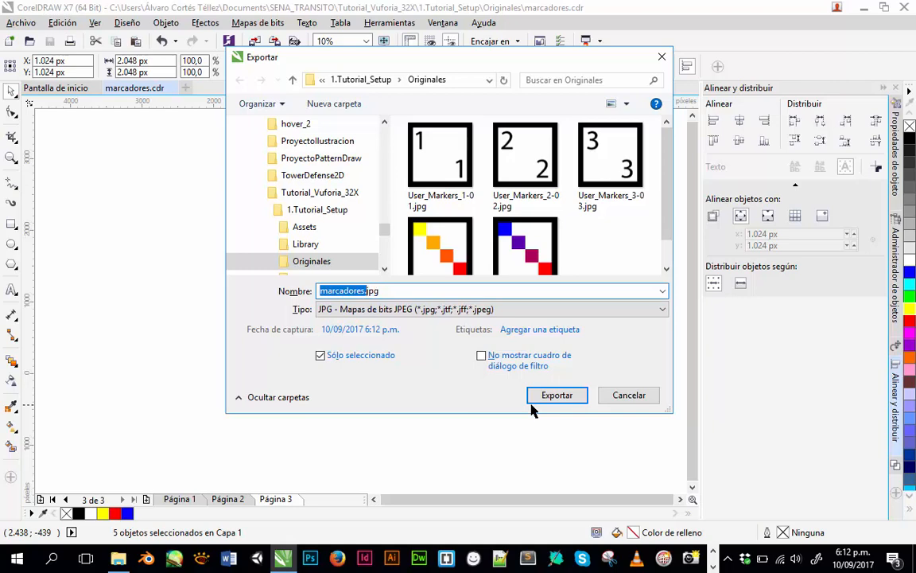
text(User_Markers_A)
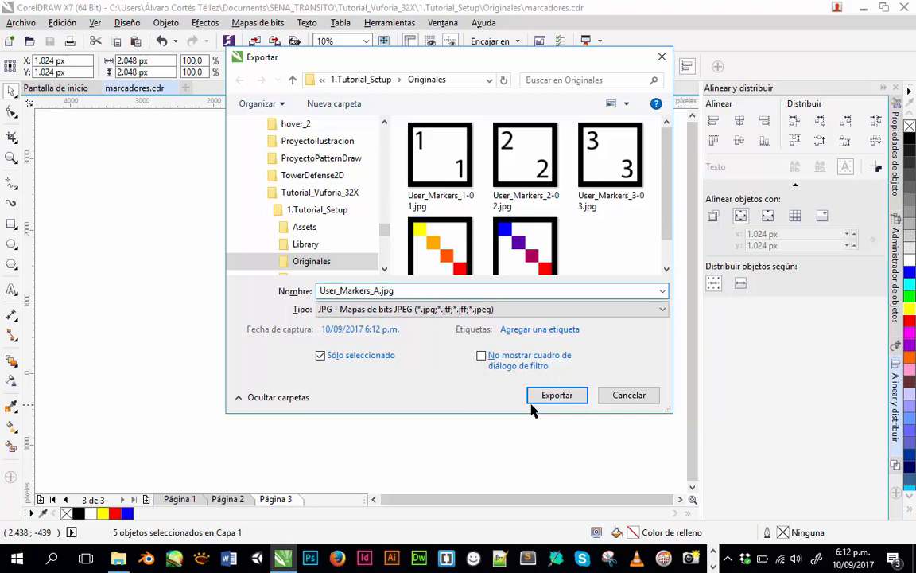
key(BackSpace)
text(C)
click(556, 395)
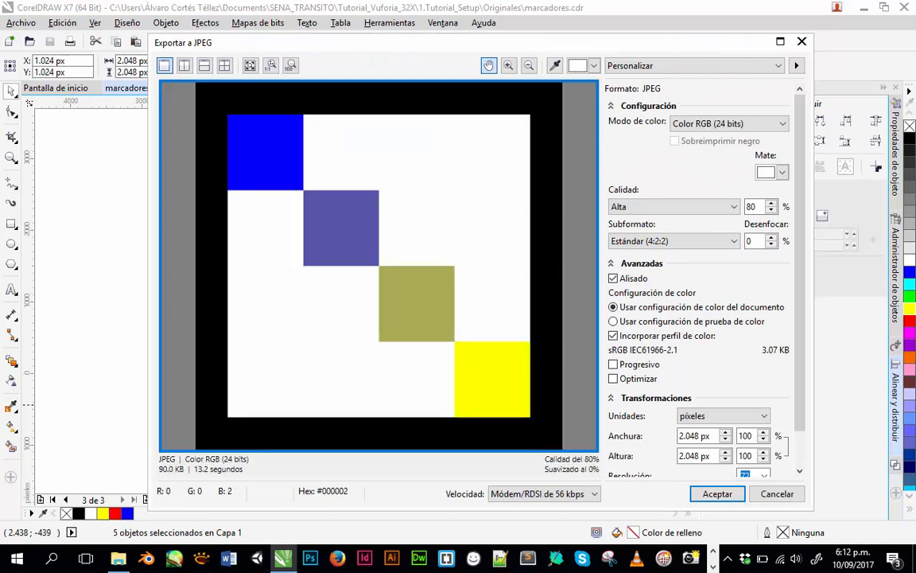
key(Return)
click(532, 410)
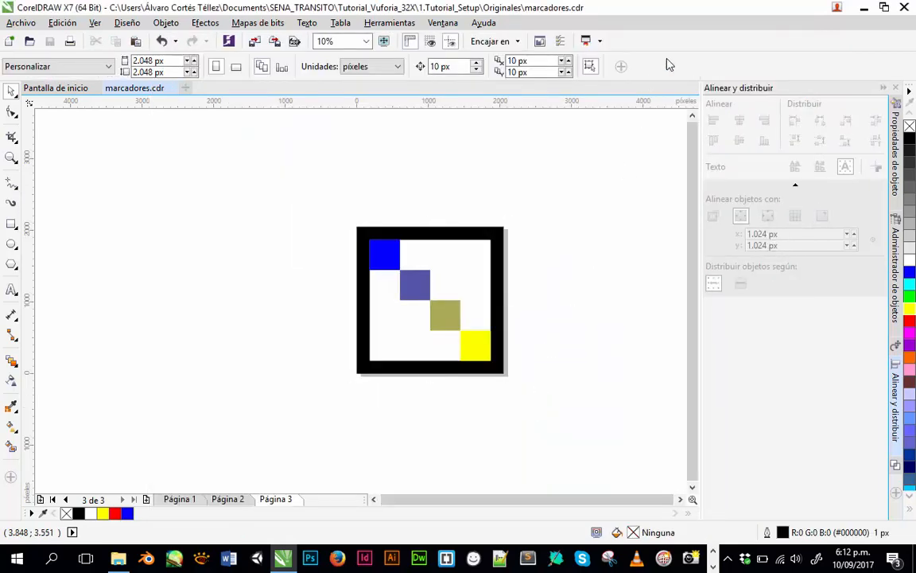
Close CorelDRAW and dismiss the window that follows on exit.
click(903, 7)
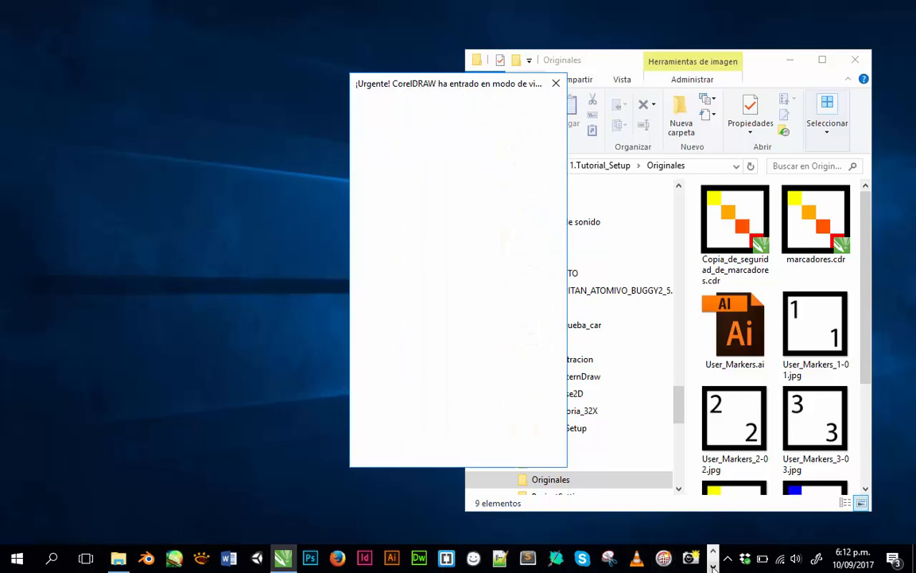
click(549, 444)
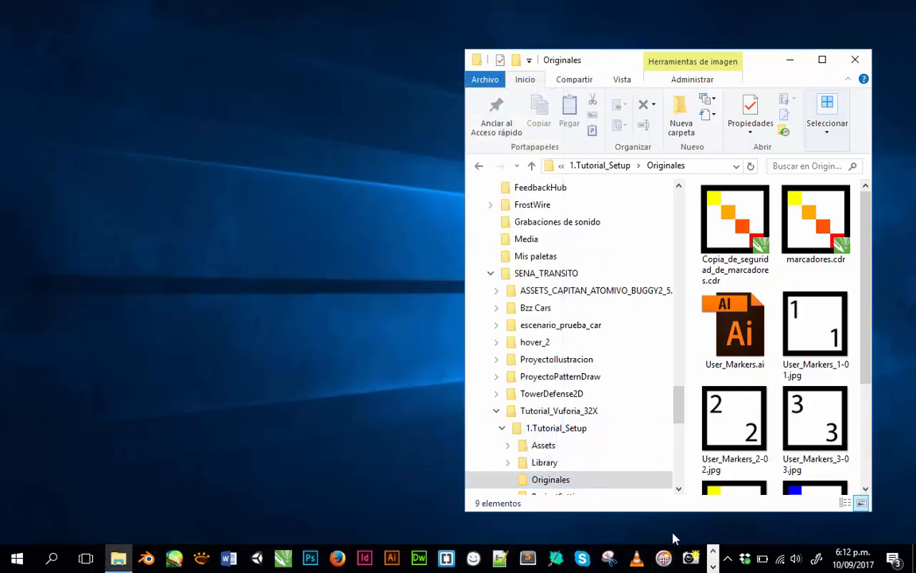
click(713, 566)
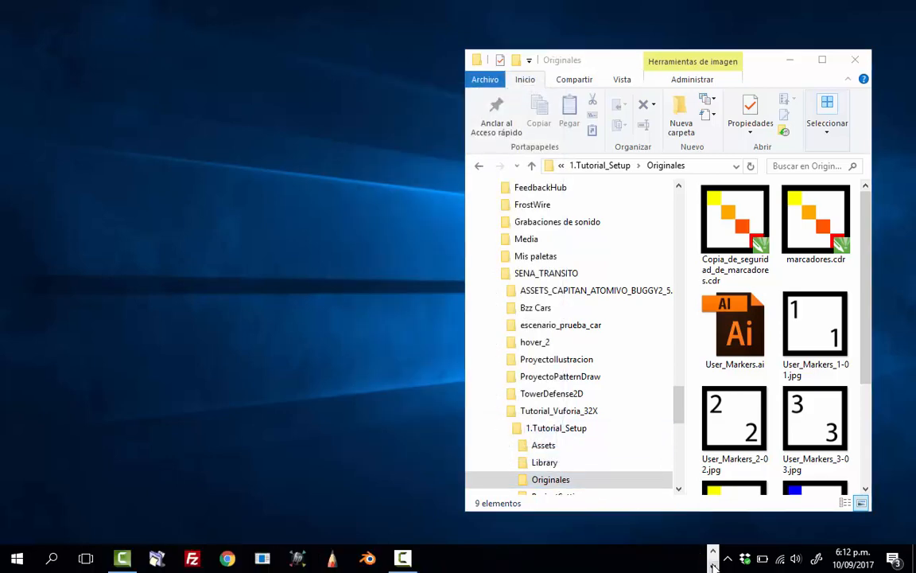
click(403, 559)
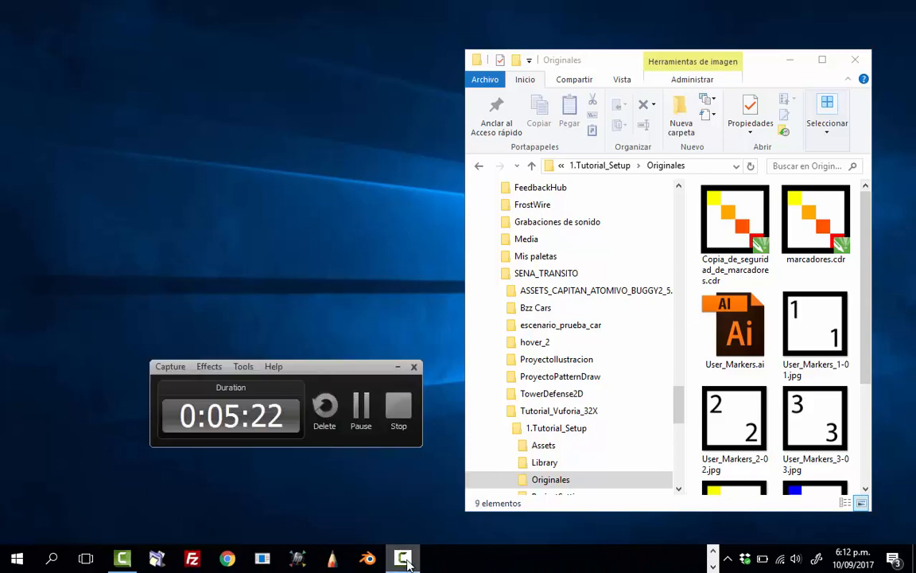
click(398, 410)
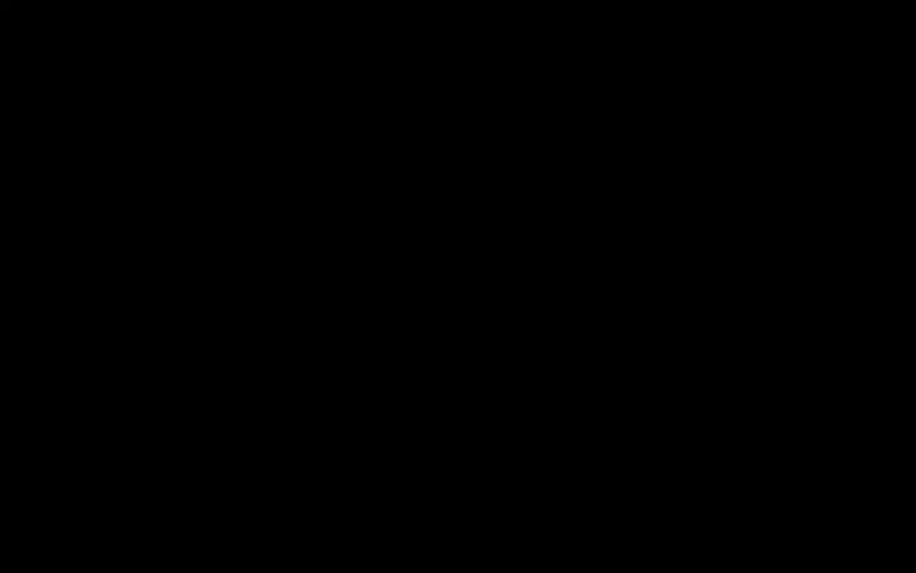